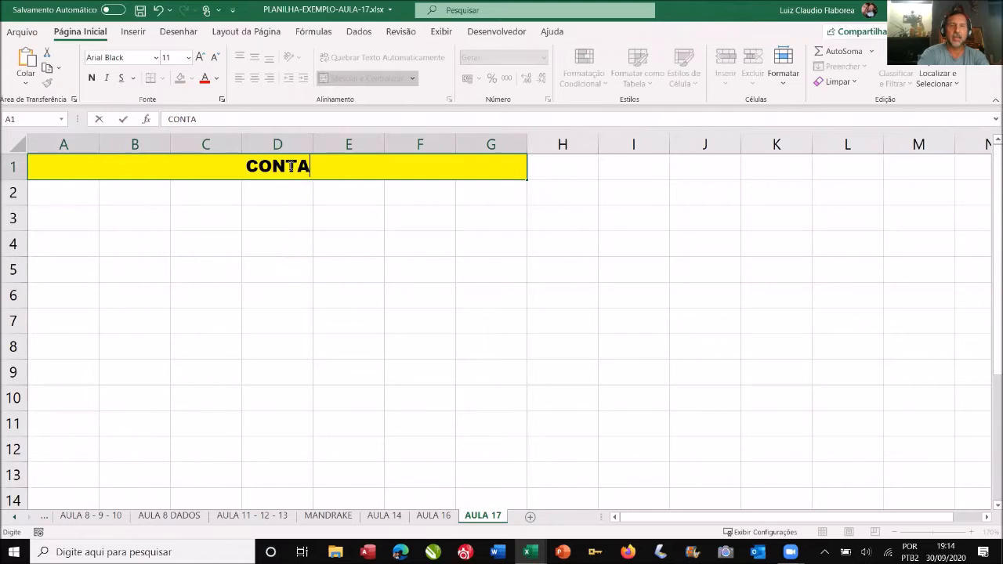
Step: Correct the A1 title to CONTAR.VAL(), replacing the mistyped comma with a period
{"action": "type", "text": ","}
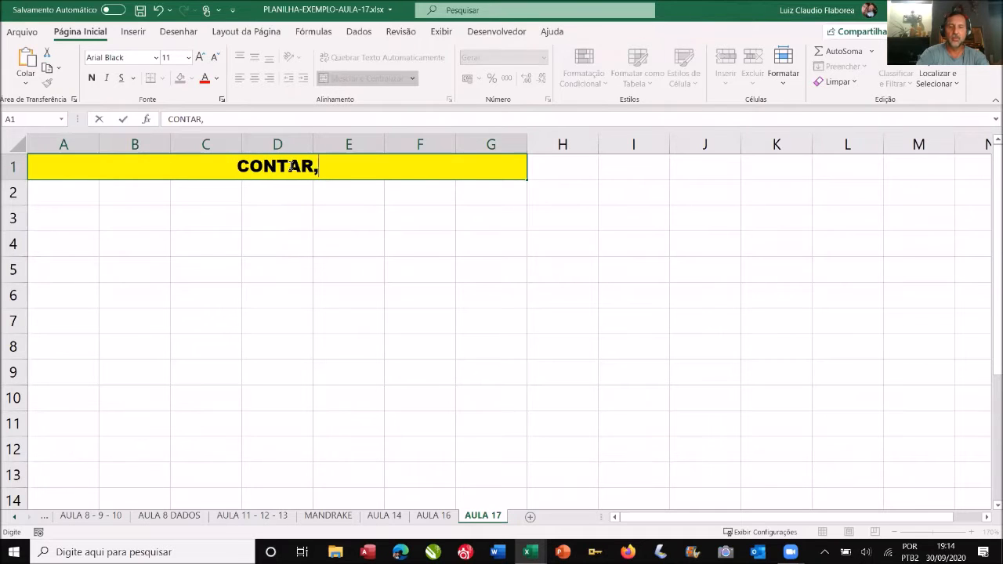
{"action": "type", "text": "VAL()"}
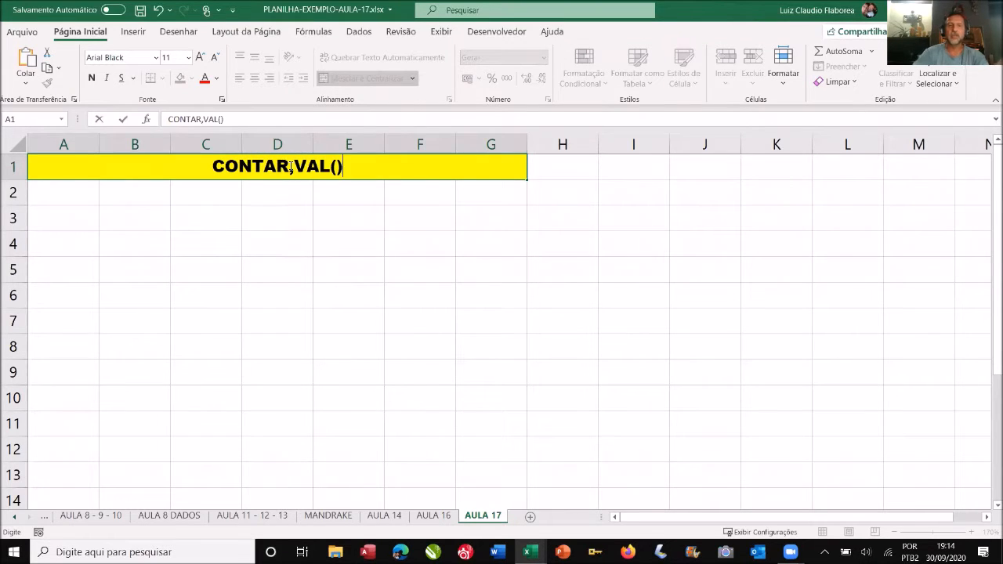
{"action": "key", "text": "BackSpace"}
{"action": "key", "text": "BackSpace"}
{"action": "key", "text": "BackSpace"}
{"action": "key", "text": "BackSpace"}
{"action": "key", "text": "BackSpace"}
{"action": "key", "text": "BackSpace"}
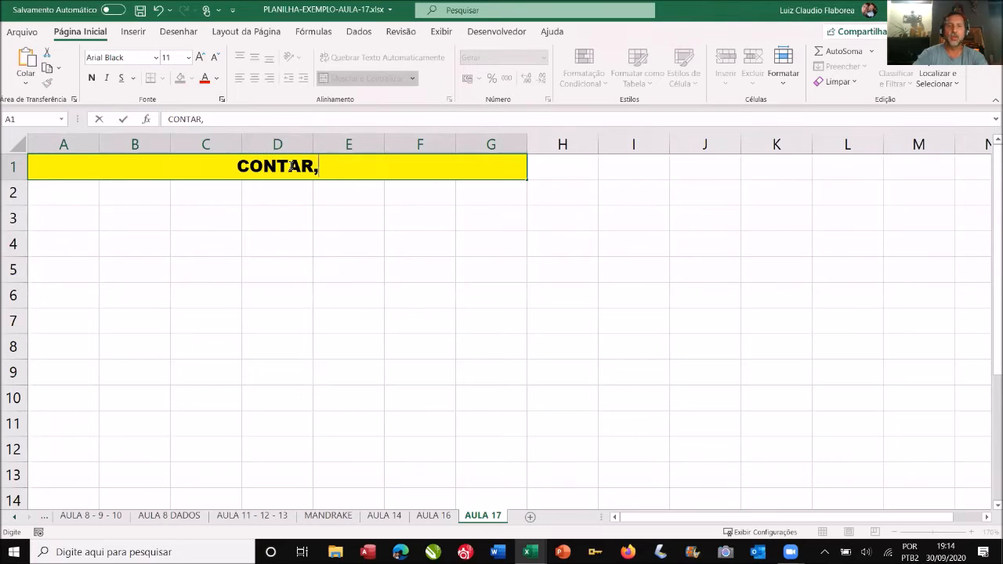
{"action": "type", "text": ".VA"}
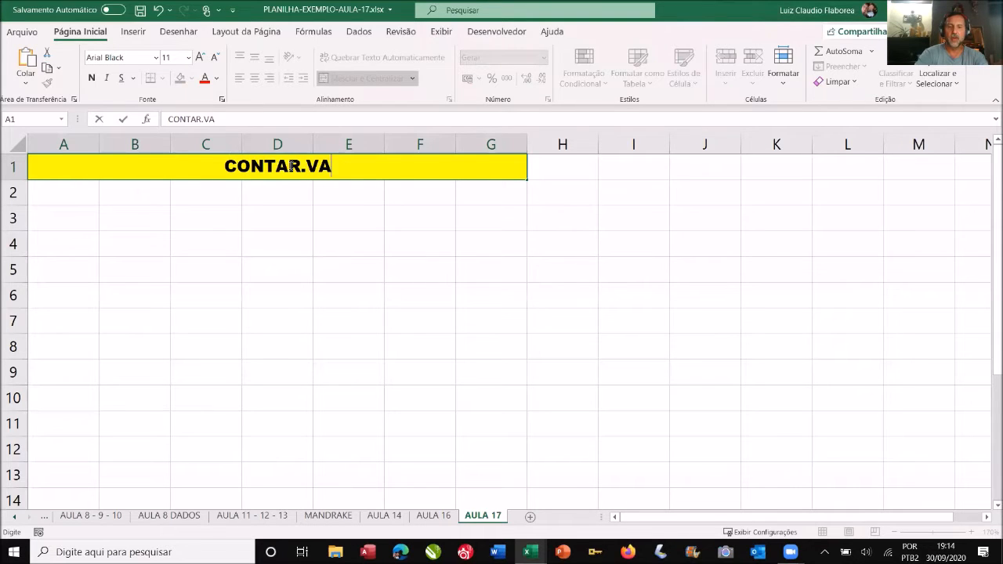
{"action": "type", "text": "L()"}
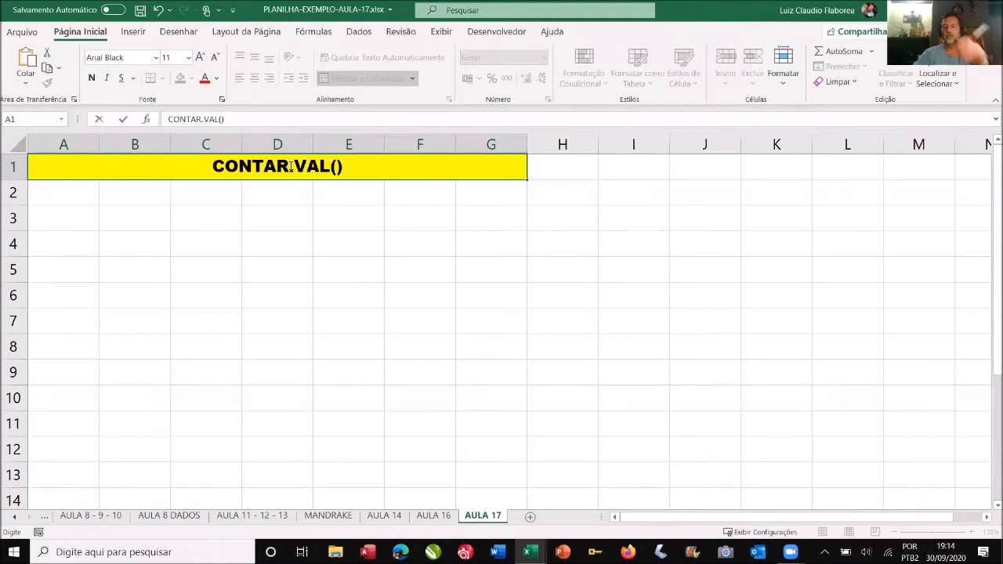
{"action": "key", "text": "Return"}
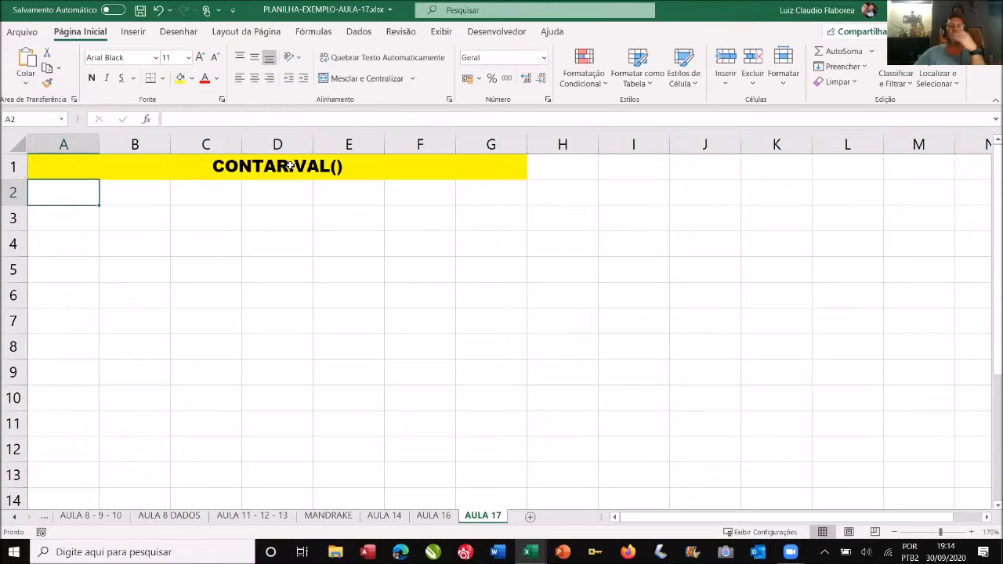
Step: Apply Todas as Bordas (All Borders) to the merged A1:G1 title row
{"action": "left_click", "coordinate": [290, 166]}
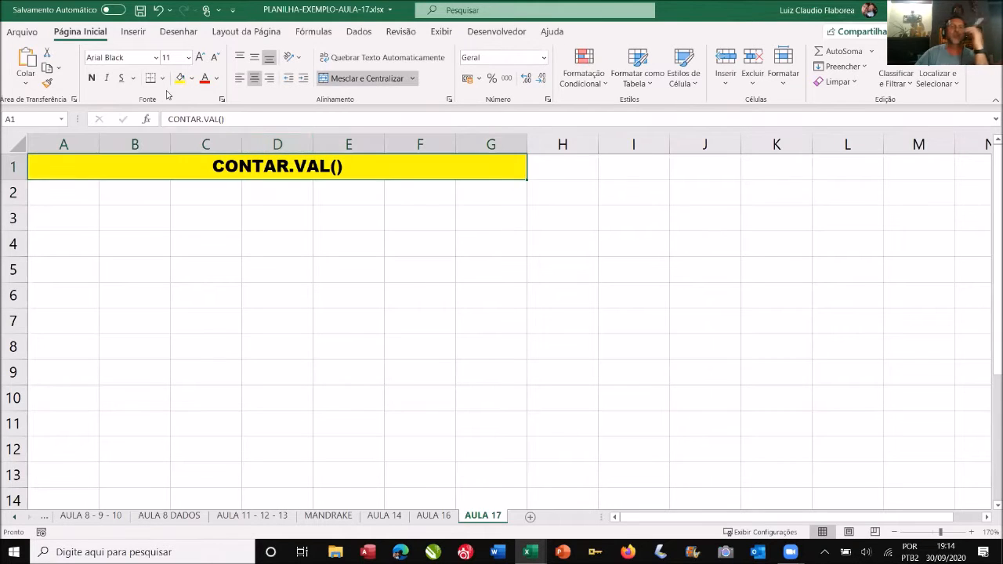
{"action": "left_click", "coordinate": [163, 78]}
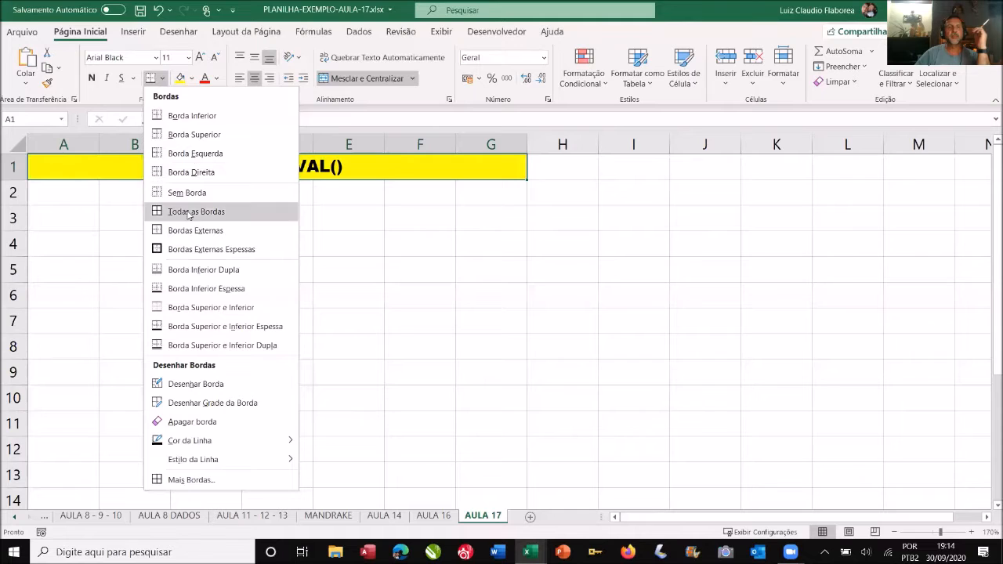
{"action": "left_click", "coordinate": [184, 211]}
{"action": "left_click", "coordinate": [333, 243]}
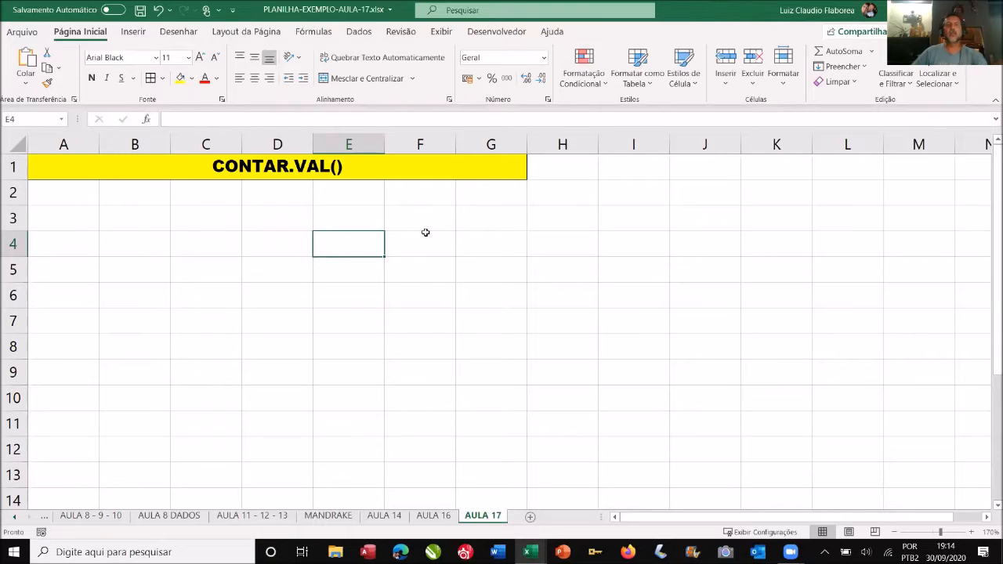
Step: Enter the numbers 1 through 6 down cells E3:E8
{"action": "left_click", "coordinate": [378, 221]}
{"action": "type", "text": "1"}
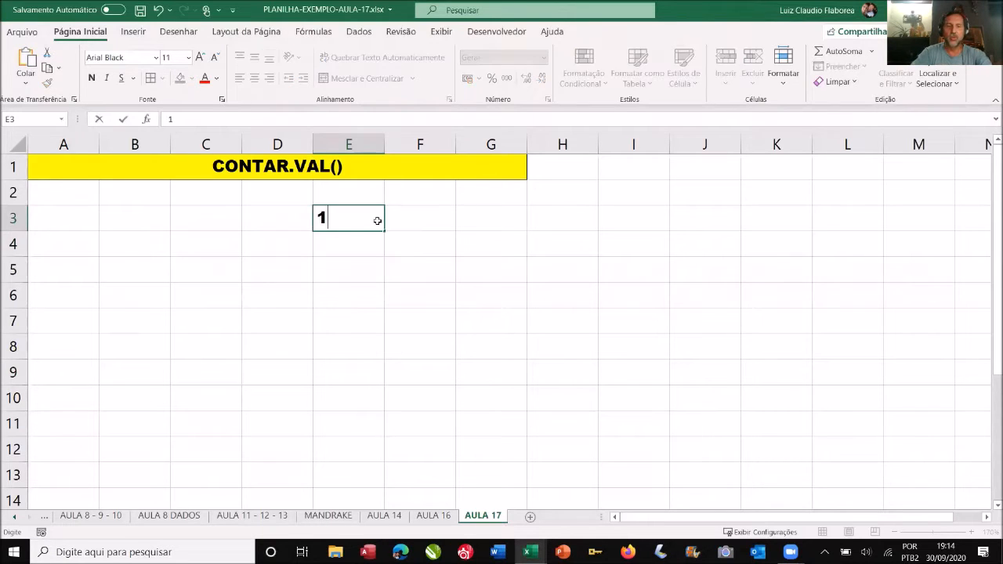
{"action": "key", "text": "Return"}
{"action": "type", "text": "2"}
{"action": "key", "text": "Return"}
{"action": "type", "text": "3"}
{"action": "key", "text": "Return"}
{"action": "type", "text": "4"}
{"action": "key", "text": "Return"}
{"action": "type", "text": "5"}
{"action": "key", "text": "Return"}
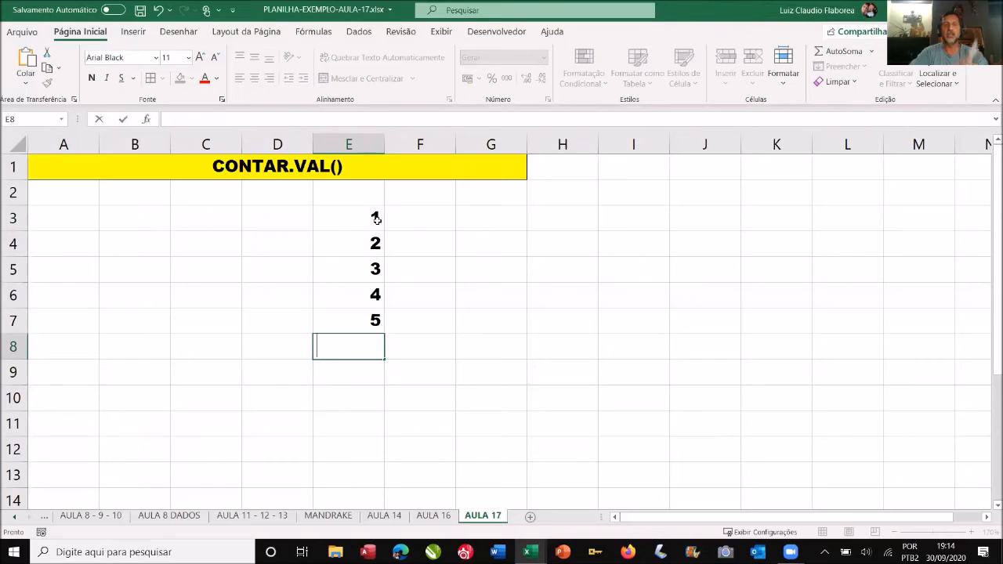
{"action": "type", "text": "6"}
{"action": "key", "text": "Return"}
Step: Give every cell of E3:E8 its own border with All Borders
{"action": "left_click_drag", "start_coordinate": [374, 217], "coordinate": [369, 338]}
{"action": "left_click", "coordinate": [151, 79]}
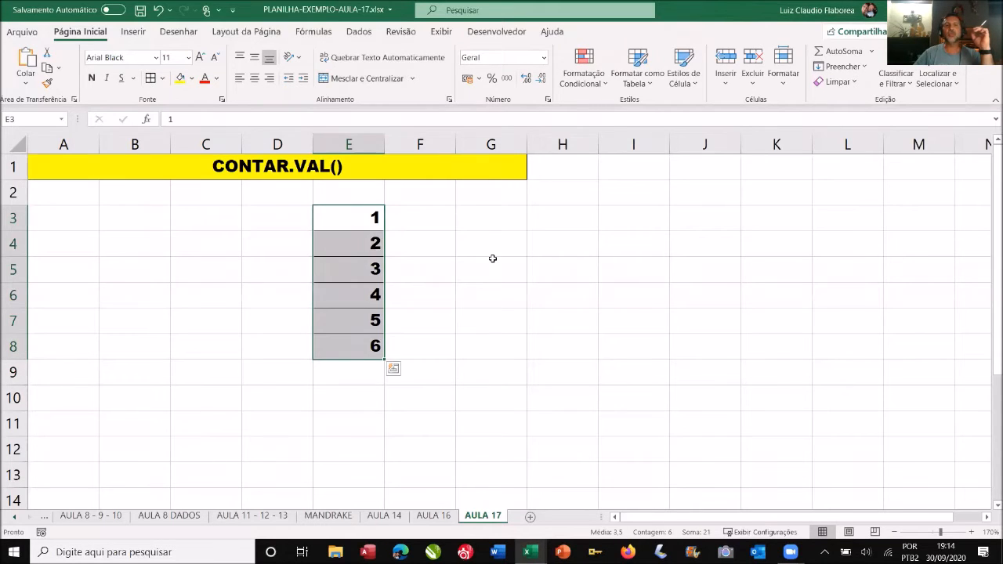
{"action": "left_click", "coordinate": [490, 265]}
{"action": "left_click", "coordinate": [372, 403]}
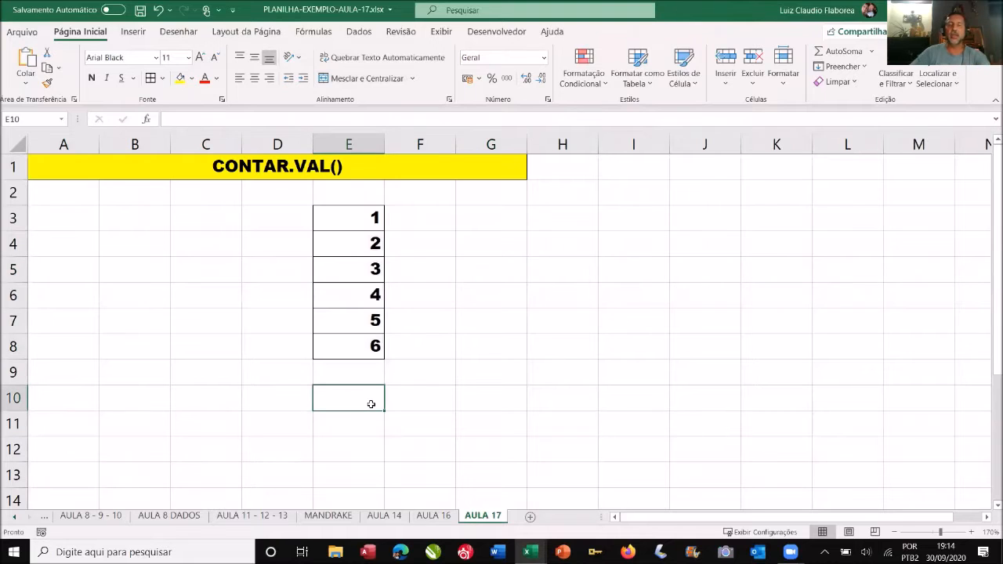
Step: Enter =CONT.NÚM(E3:E8) in E10, returning a count of 6
{"action": "type", "text": "=C"}
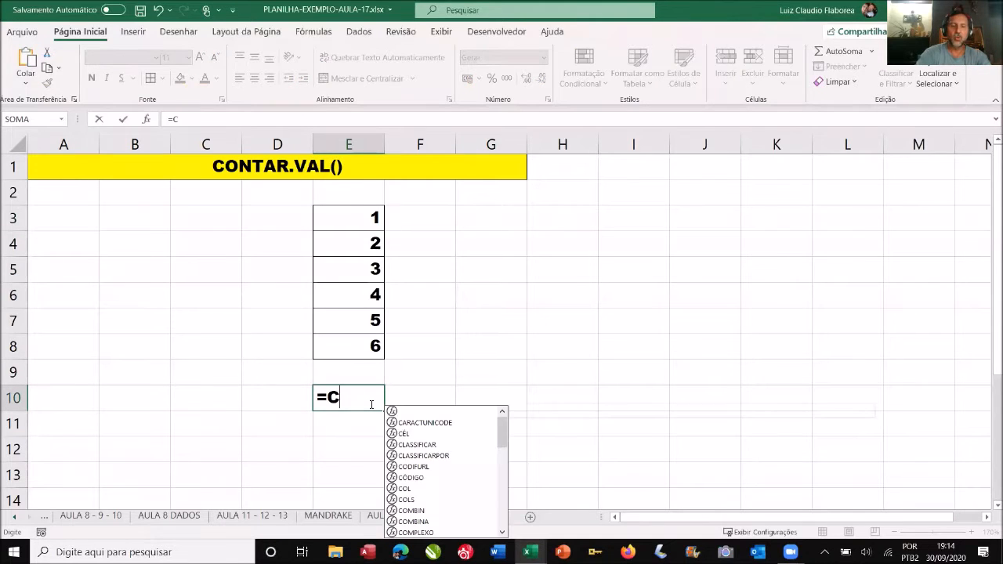
{"action": "type", "text": "ONTAR."}
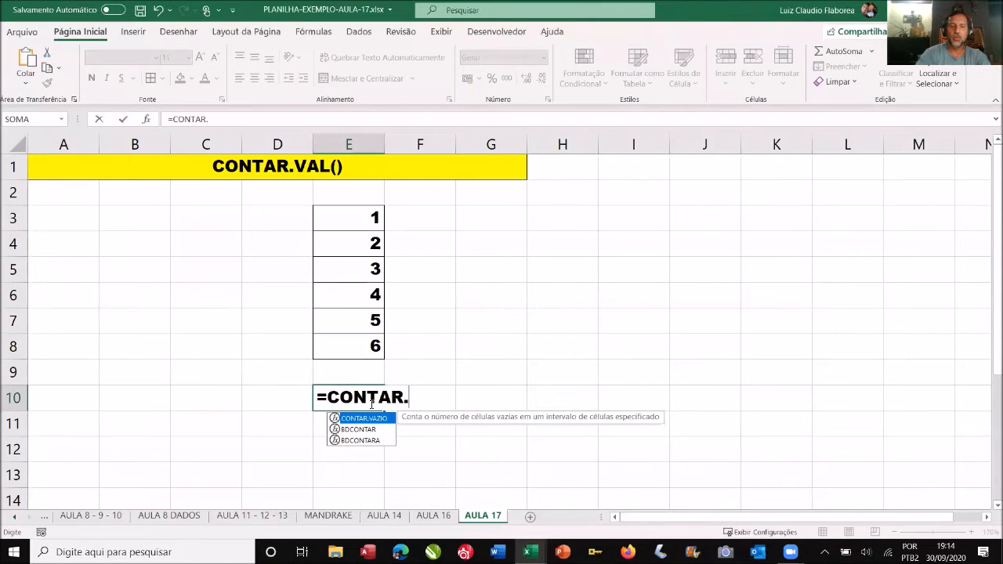
{"action": "type", "text": "N"}
{"action": "key", "text": "BackSpace"}
{"action": "key", "text": "BackSpace"}
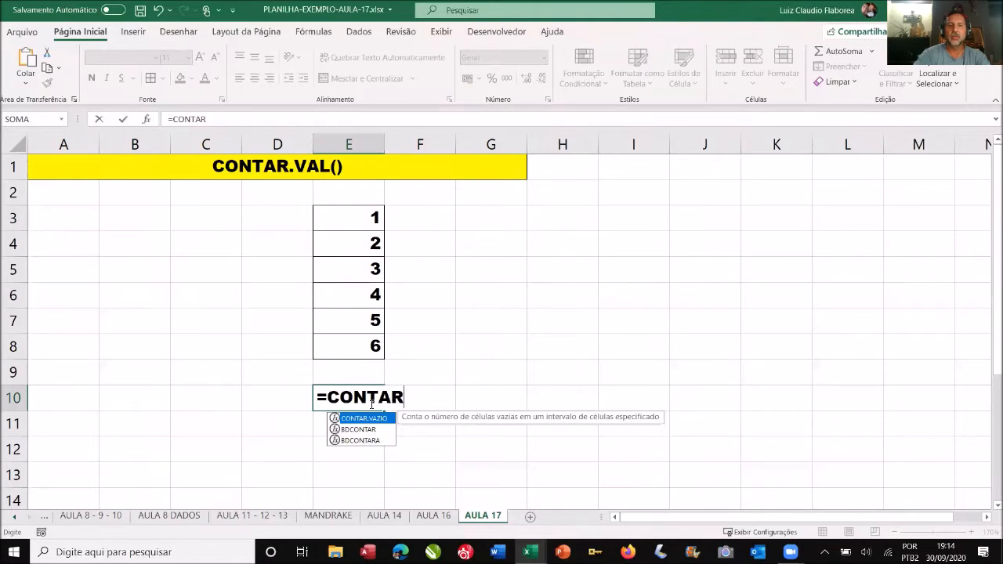
{"action": "key", "text": "BackSpace"}
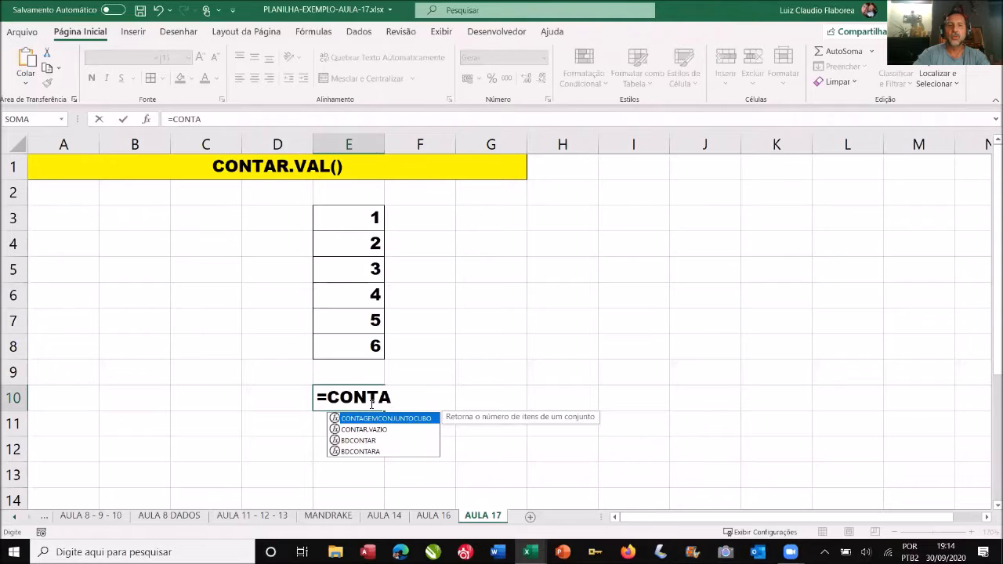
{"action": "key", "text": "BackSpace"}
{"action": "type", "text": ".N"}
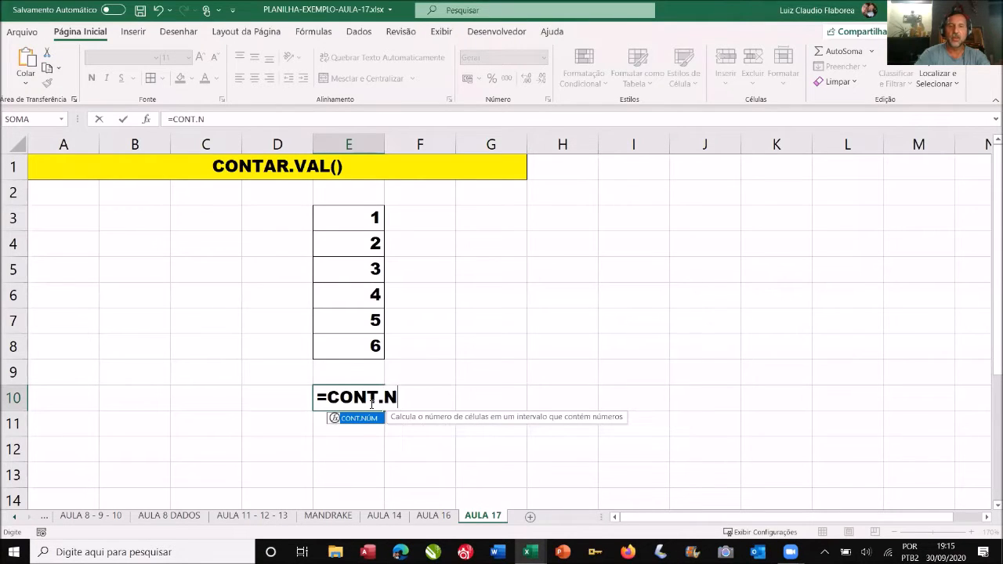
{"action": "key", "text": "Tab"}
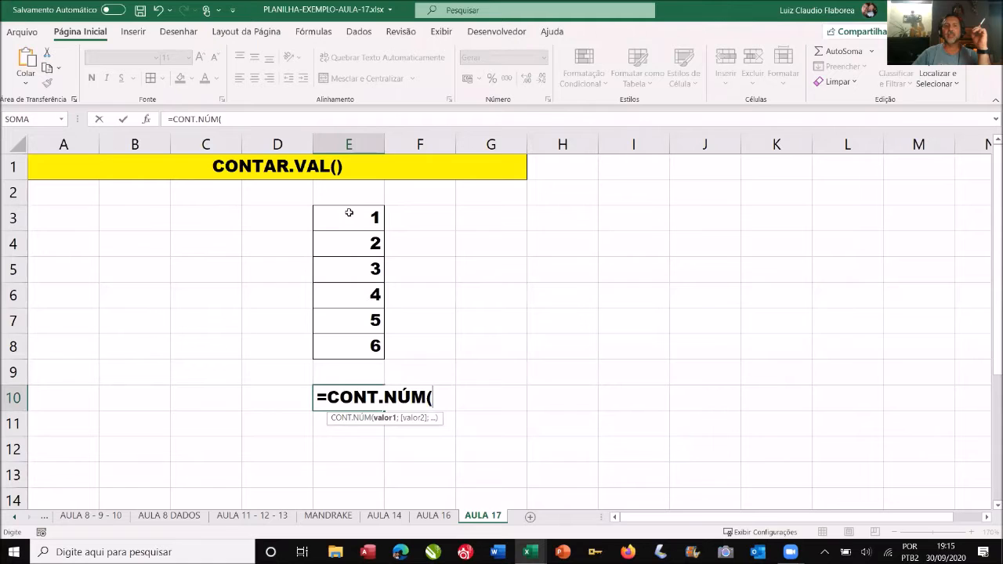
{"action": "left_click_drag", "start_coordinate": [347, 217], "coordinate": [347, 346]}
{"action": "key", "text": "Return"}
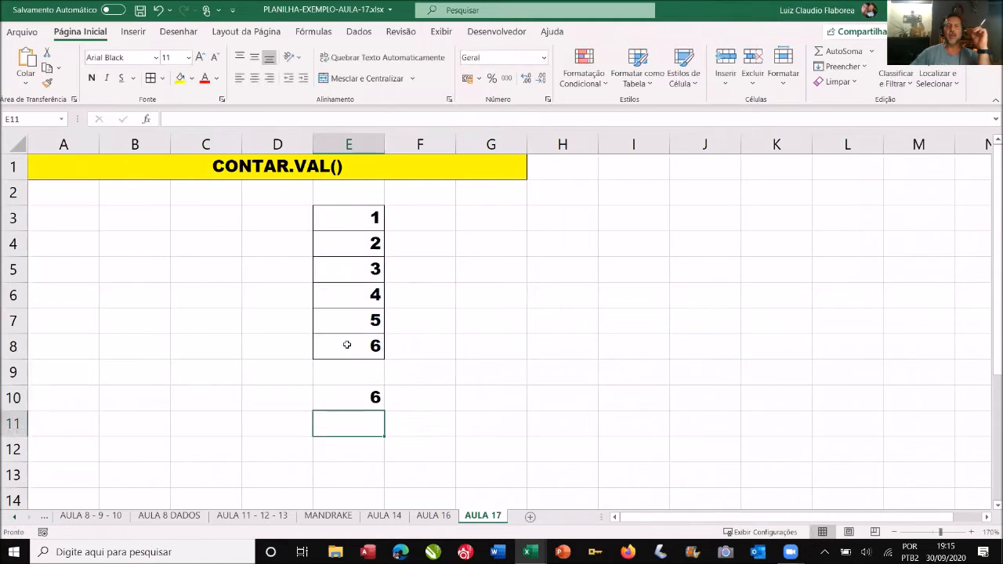
Step: Replace the 6 in E8 with 99
{"action": "left_click", "coordinate": [342, 397]}
{"action": "left_click", "coordinate": [371, 343]}
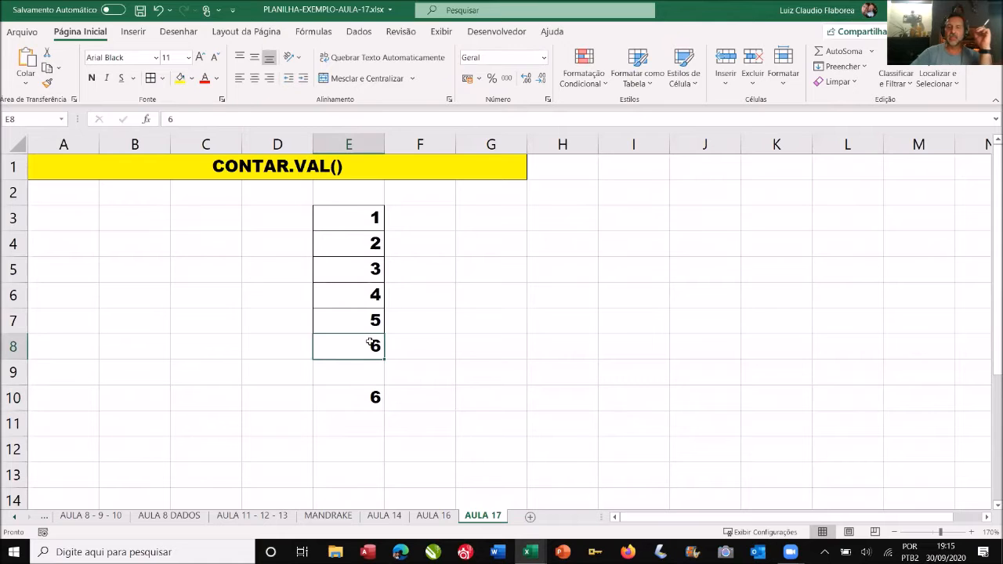
{"action": "type", "text": "99"}
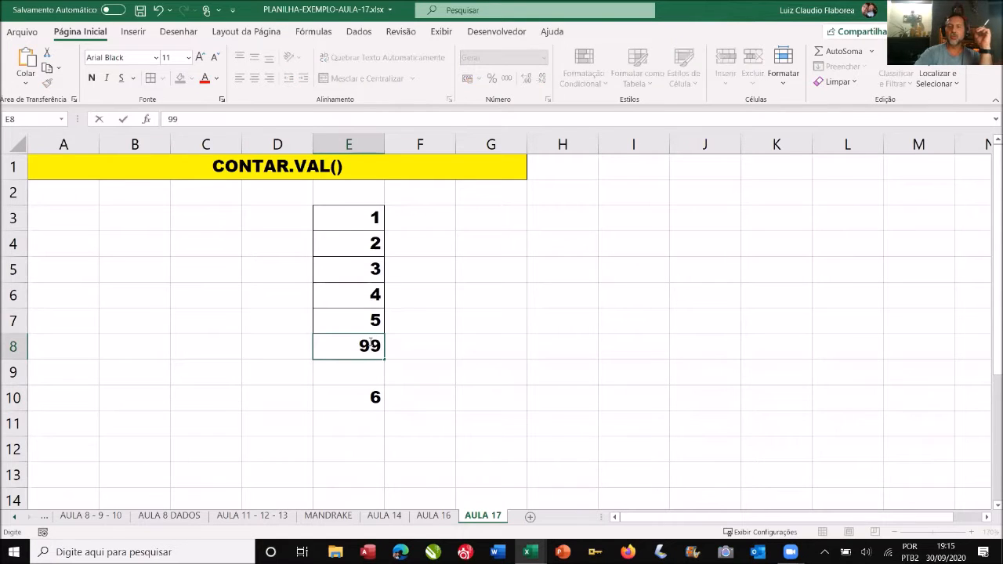
{"action": "key", "text": "Return"}
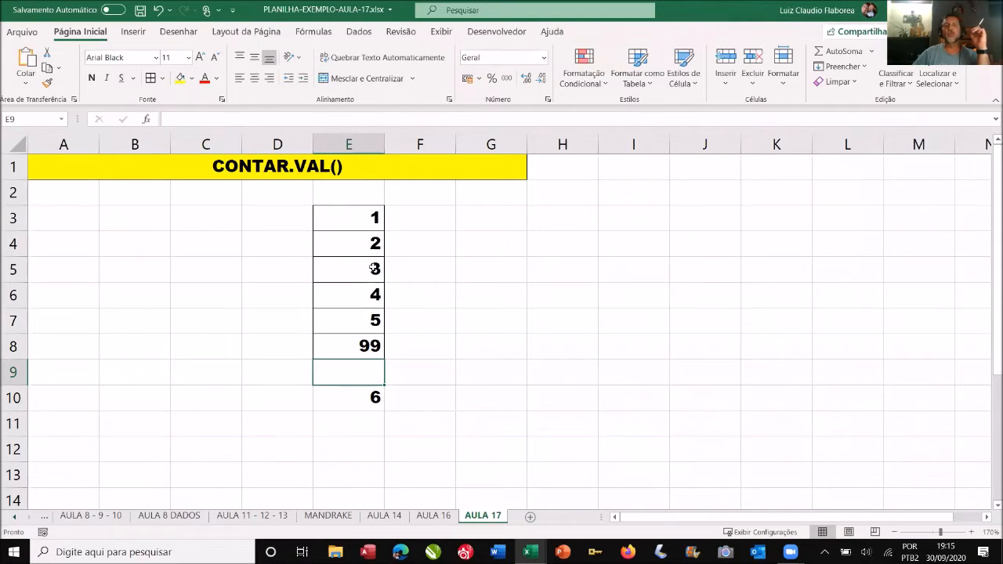
Step: Clear the 3 from E5 so the E10 count falls to 5
{"action": "left_click_drag", "start_coordinate": [367, 220], "coordinate": [360, 338]}
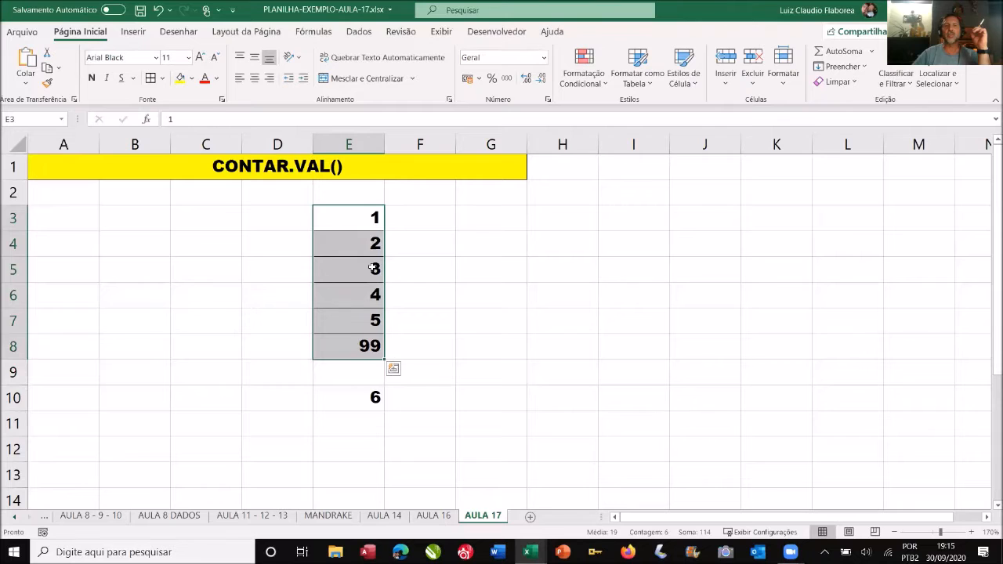
{"action": "key", "text": "Down"}
{"action": "key", "text": "Down"}
{"action": "key", "text": "Delete"}
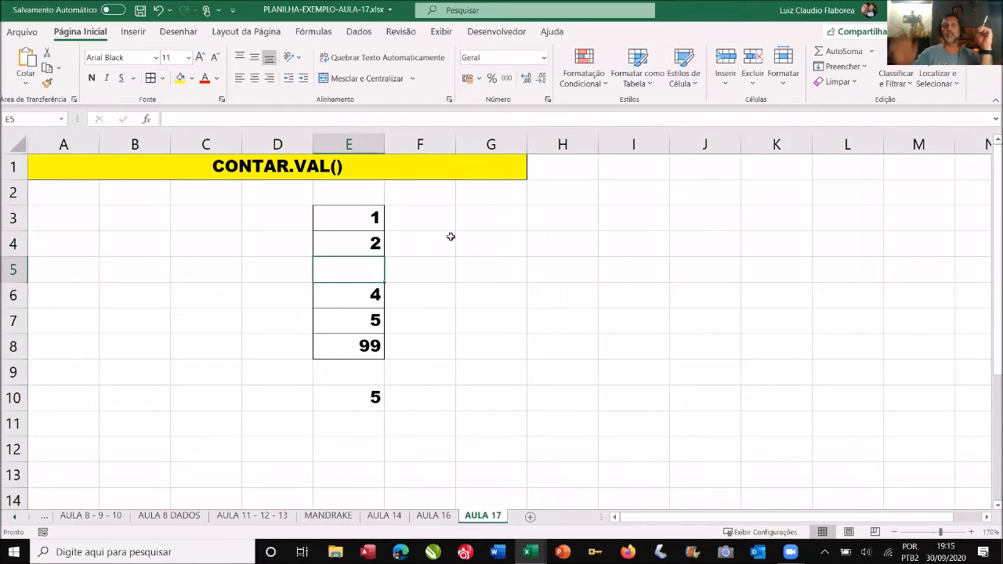
Step: Type A, F, 1, 5, T and a first name down G3:G8
{"action": "left_click", "coordinate": [478, 218]}
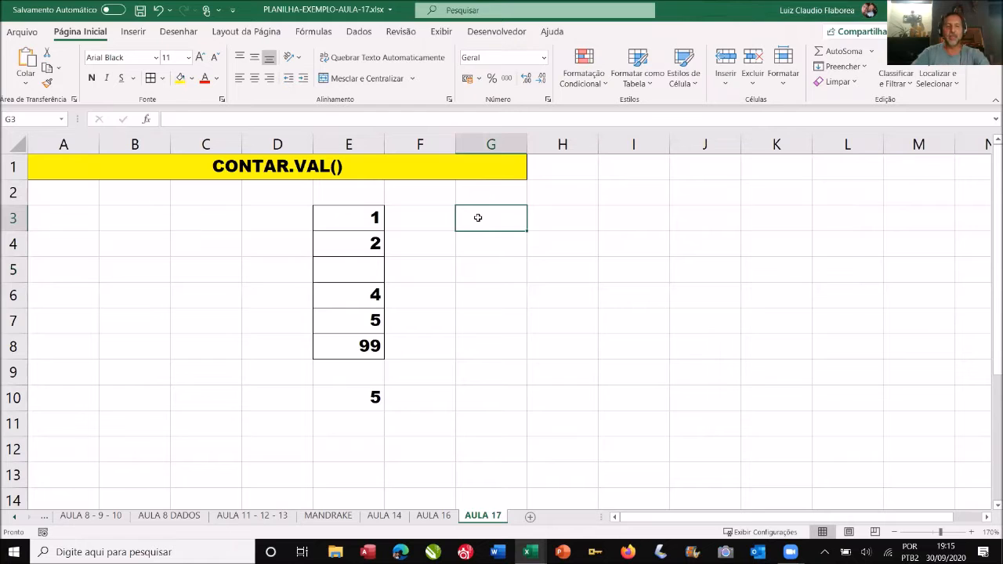
{"action": "type", "text": "A"}
{"action": "key", "text": "Return"}
{"action": "type", "text": "F"}
{"action": "key", "text": "Return"}
{"action": "type", "text": "1"}
{"action": "key", "text": "Return"}
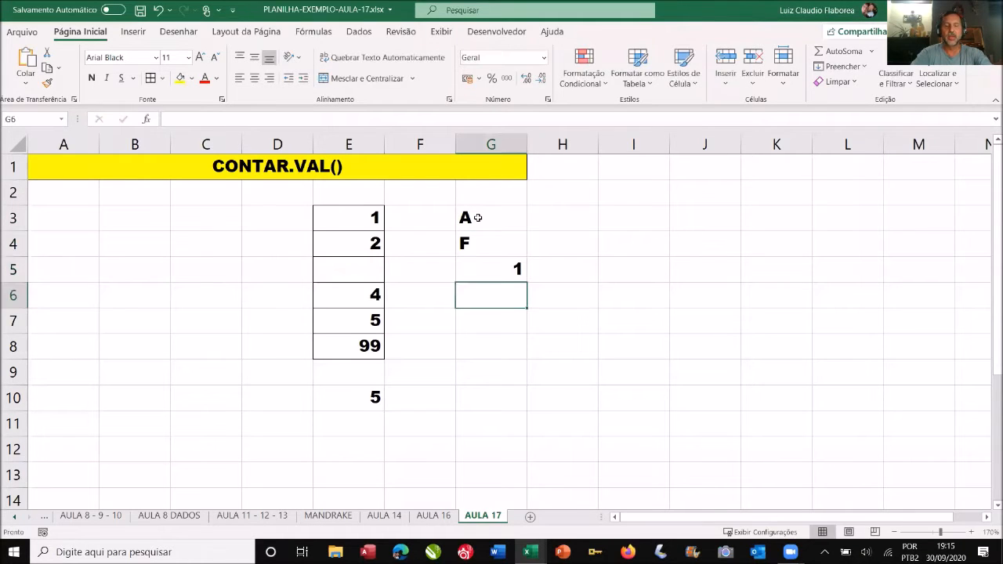
{"action": "type", "text": "5"}
{"action": "key", "text": "Return"}
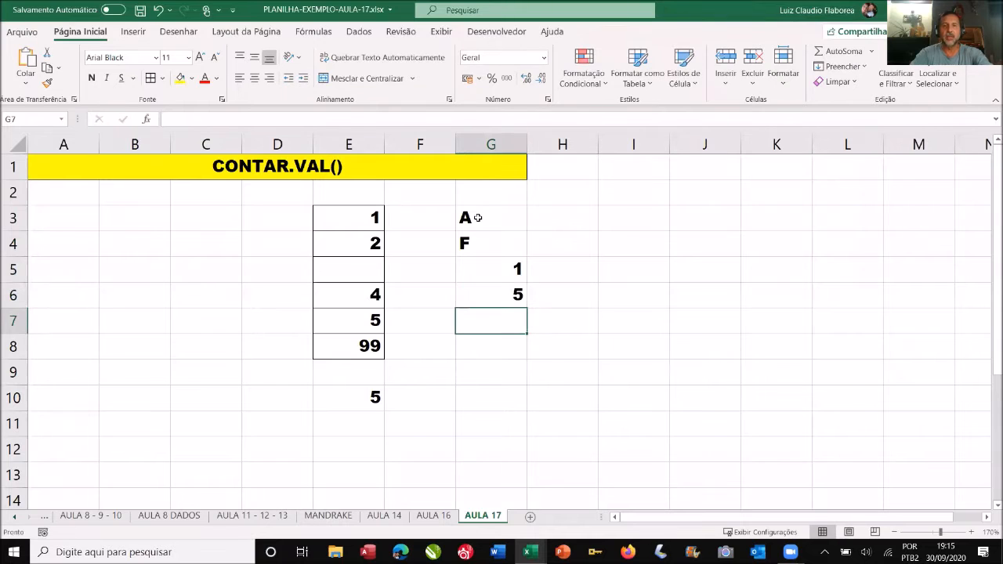
{"action": "type", "text": "T"}
{"action": "key", "text": "Return"}
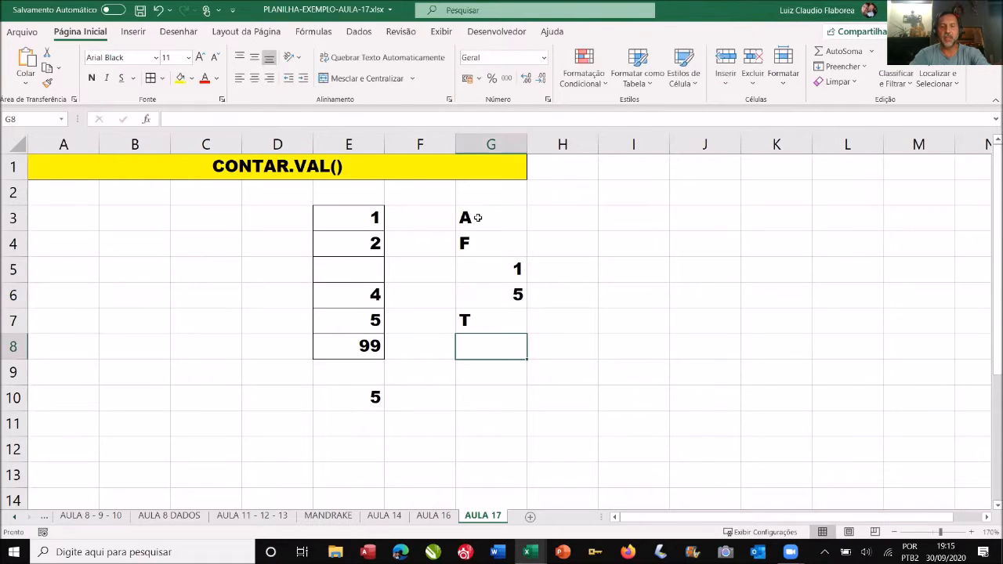
{"action": "type", "text": "LUIZ"}
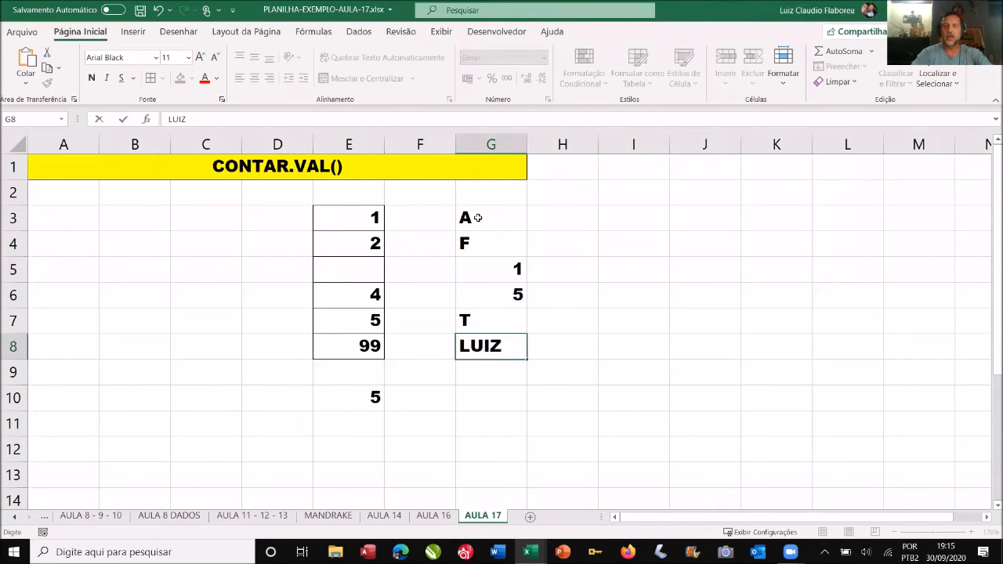
{"action": "key", "text": "Return"}
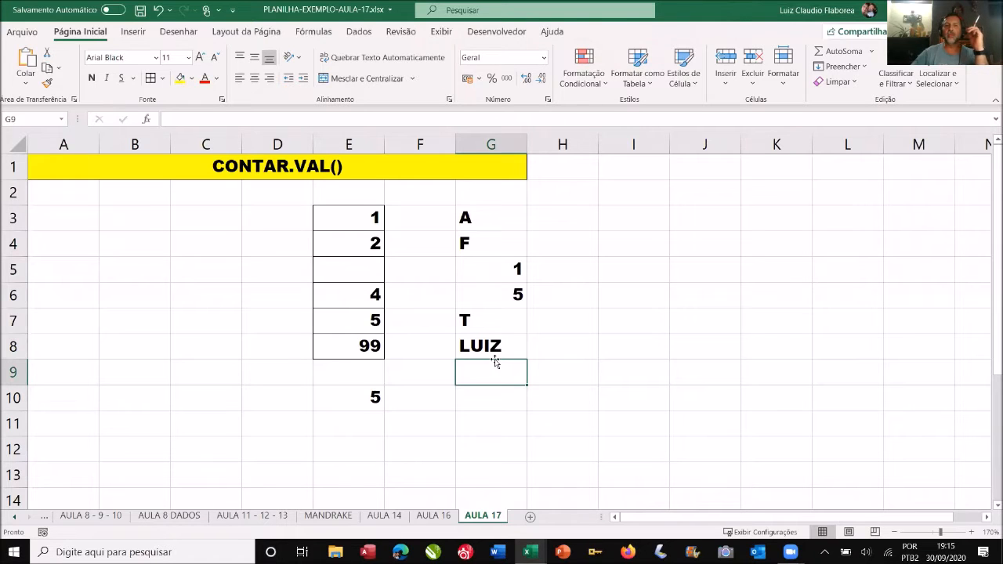
{"action": "left_click", "coordinate": [494, 397]}
Step: Start a CONT.VALORES formula in G10, then cancel it unfinished
{"action": "type", "text": "CON"}
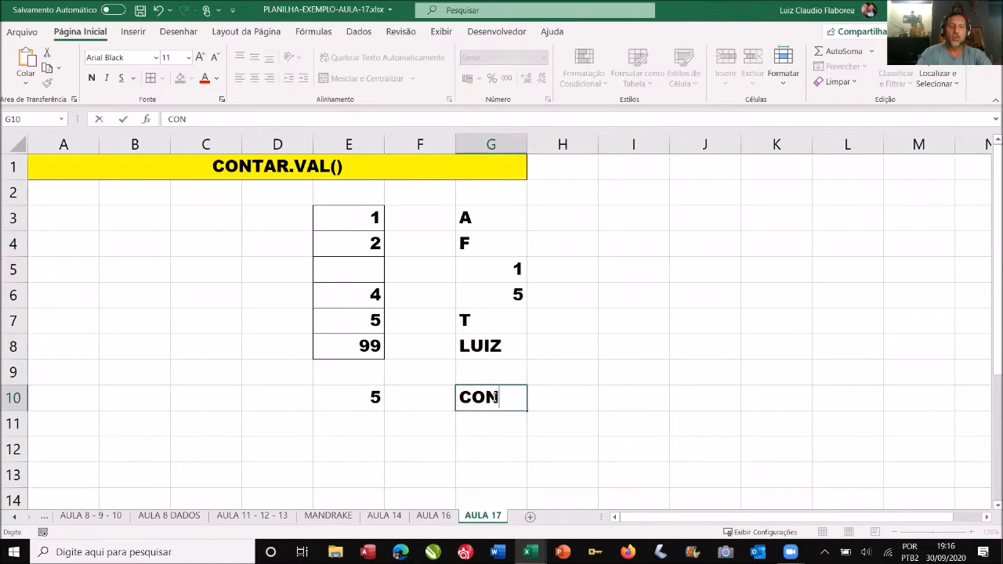
{"action": "type", "text": "TAR"}
{"action": "key", "text": "BackSpace"}
{"action": "key", "text": "BackSpace"}
{"action": "key", "text": "BackSpace"}
{"action": "key", "text": "BackSpace"}
{"action": "key", "text": "BackSpace"}
{"action": "key", "text": "BackSpace"}
{"action": "type", "text": "="}
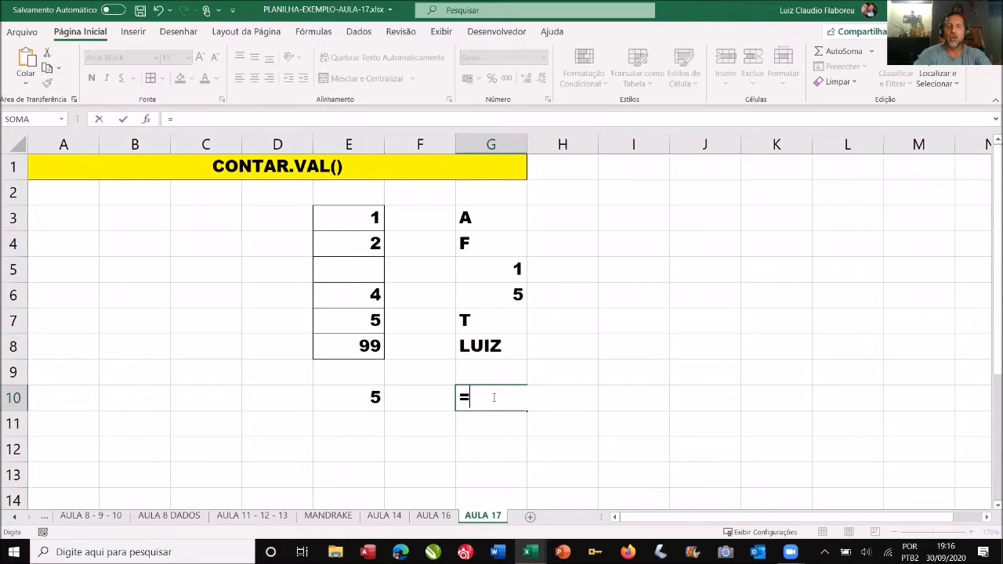
{"action": "type", "text": "CONTAR"}
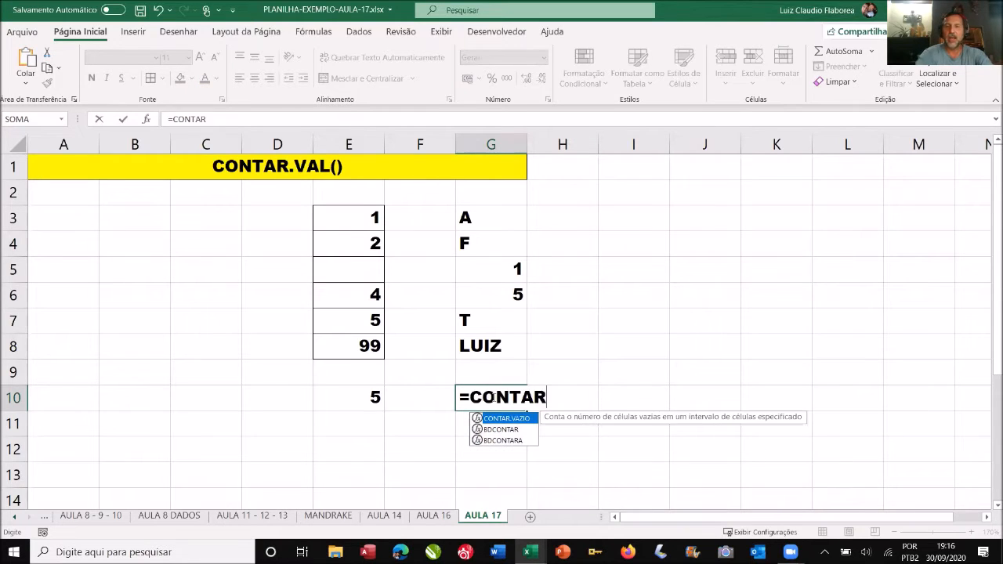
{"action": "key", "text": "BackSpace"}
{"action": "key", "text": "BackSpace"}
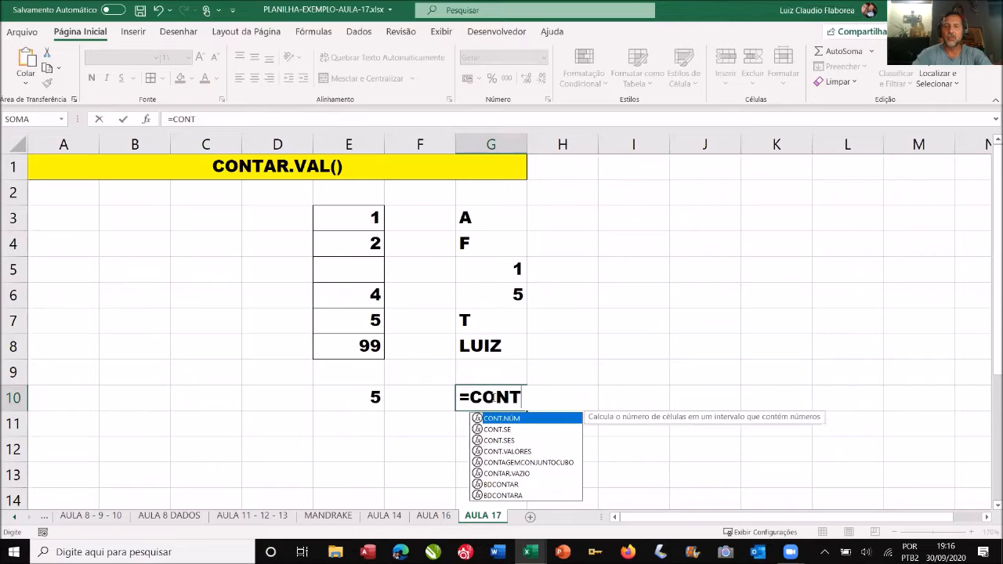
{"action": "key", "text": "BackSpace"}
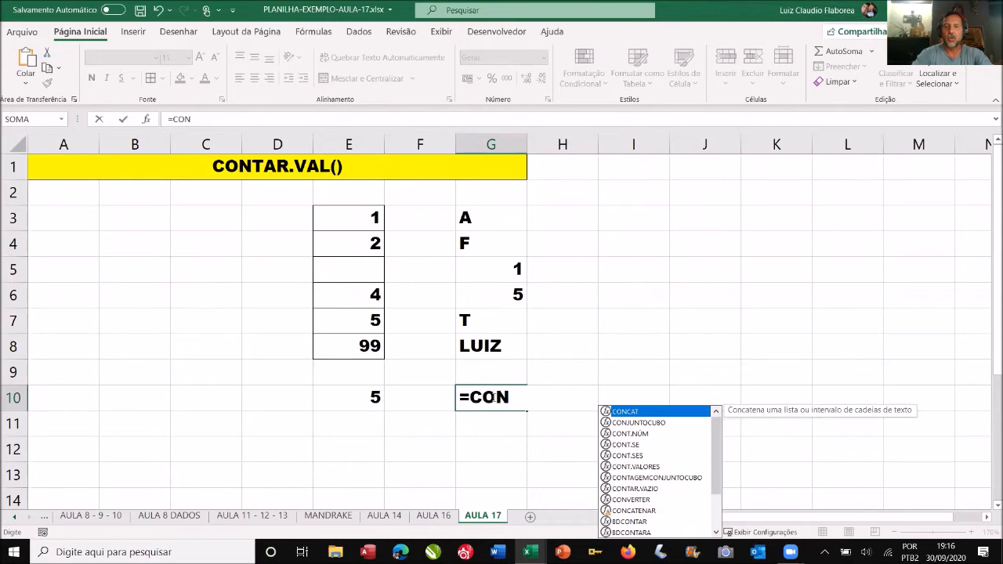
{"action": "type", "text": "T"}
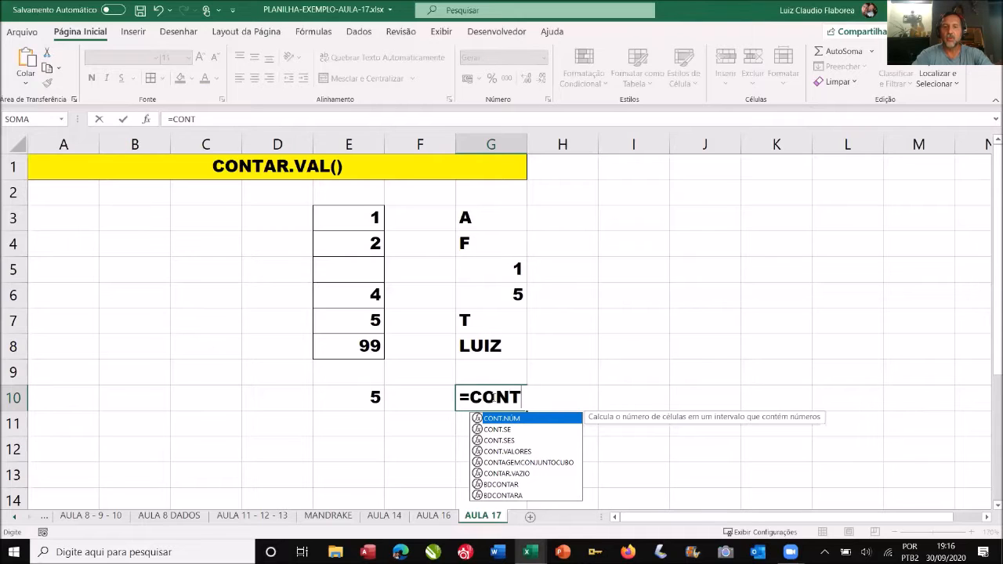
{"action": "type", "text": "."}
{"action": "key", "text": "Tab"}
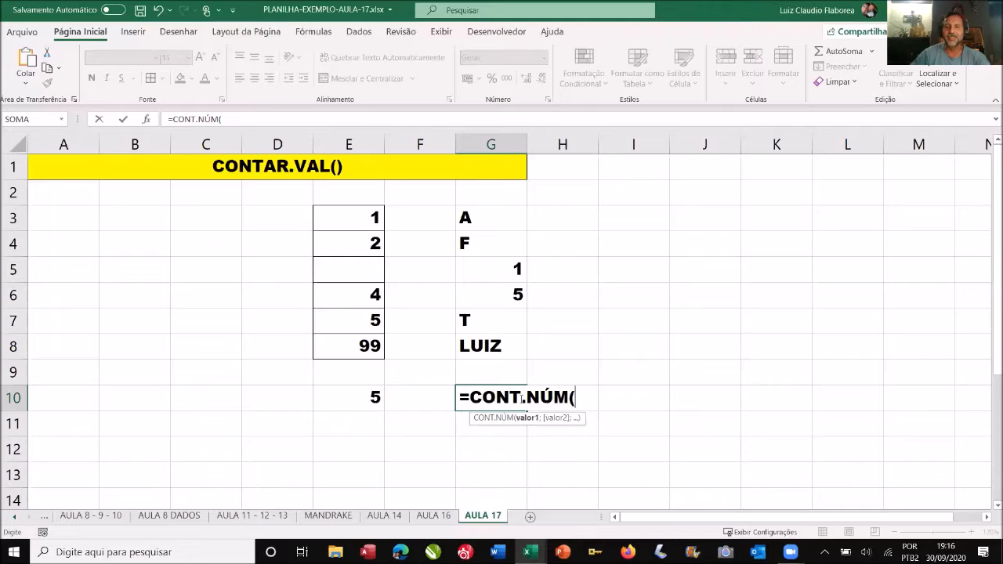
{"action": "left_click_drag", "start_coordinate": [527, 398], "coordinate": [584, 398]}
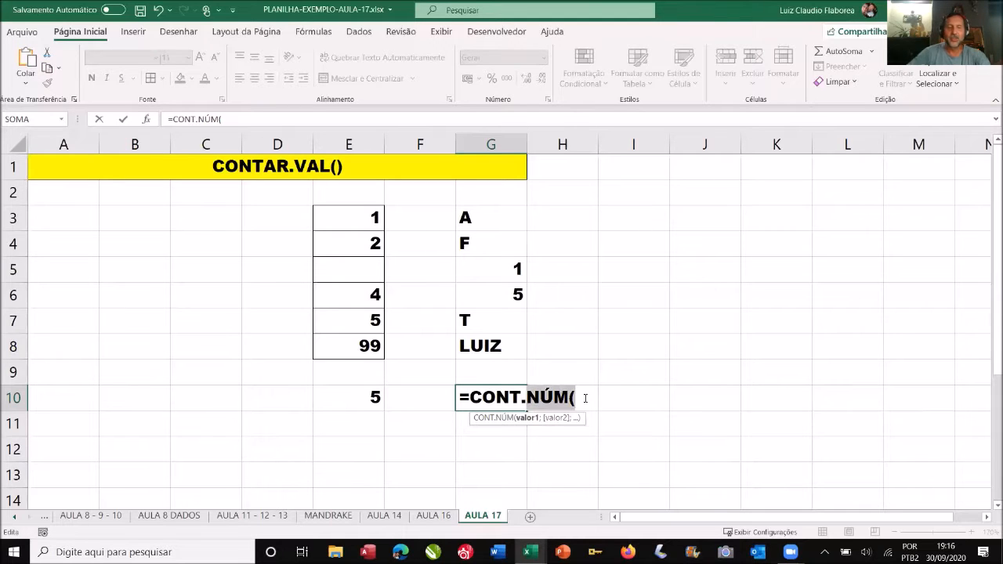
{"action": "type", "text": "V"}
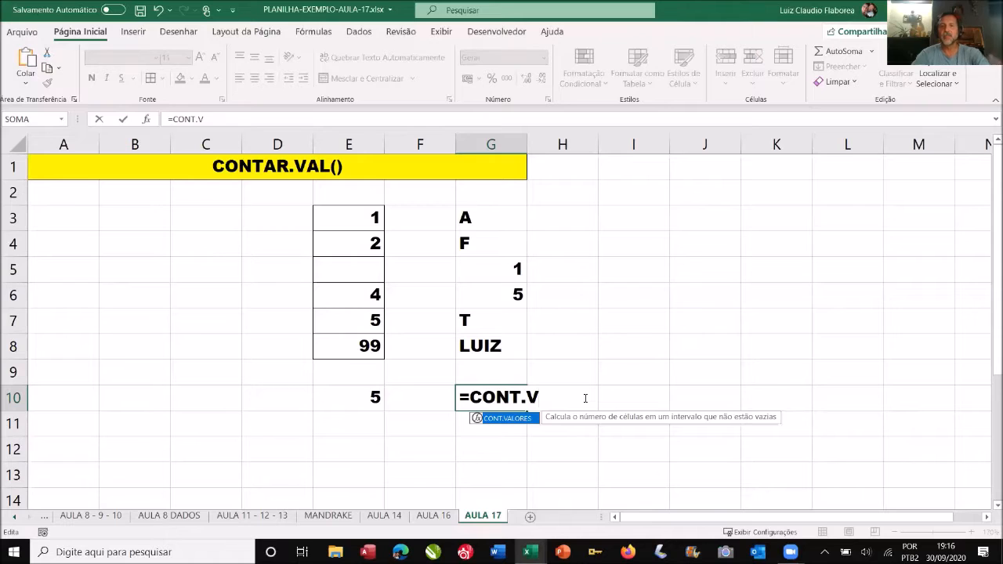
{"action": "key", "text": "Tab"}
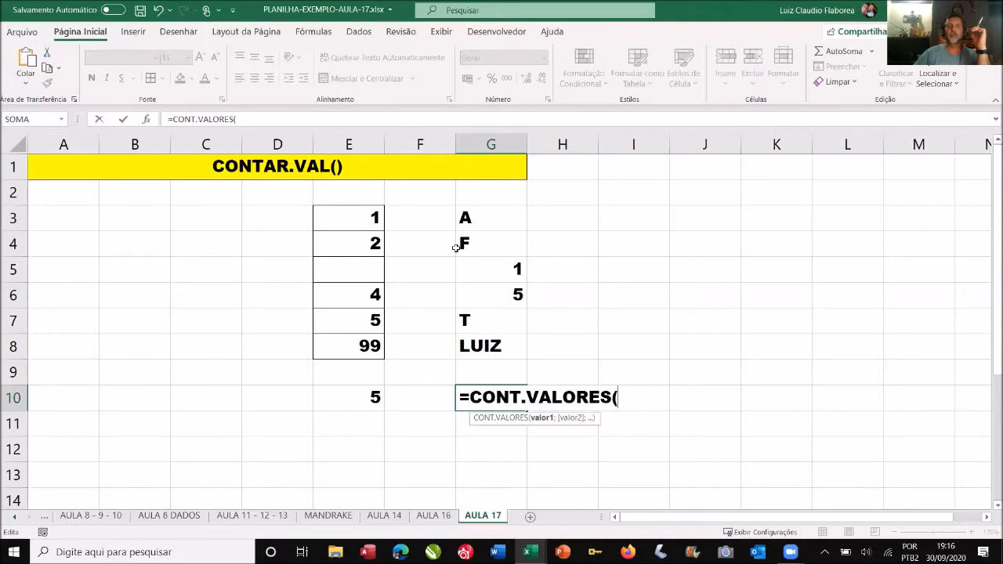
{"action": "left_click", "coordinate": [326, 165]}
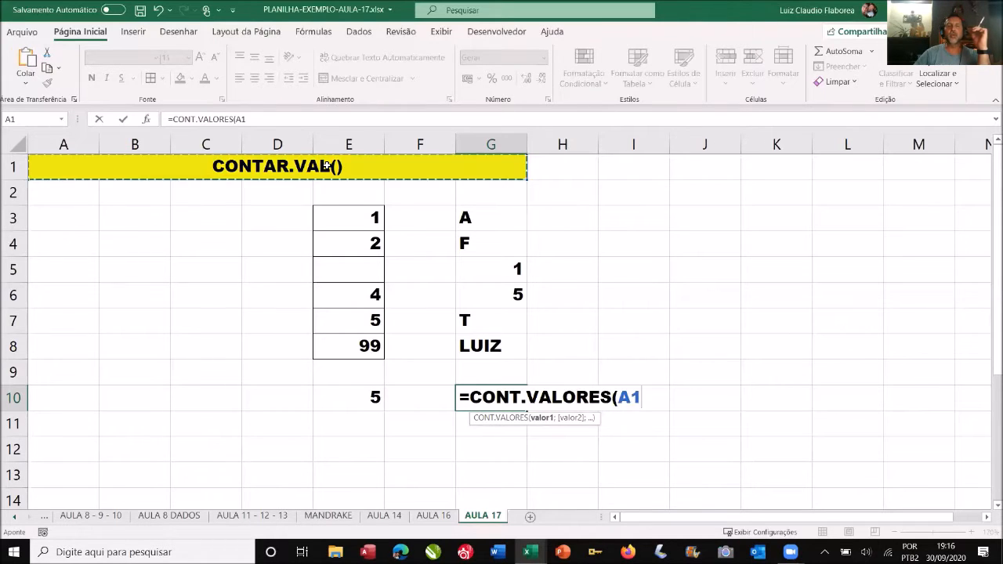
{"action": "key", "text": "Escape"}
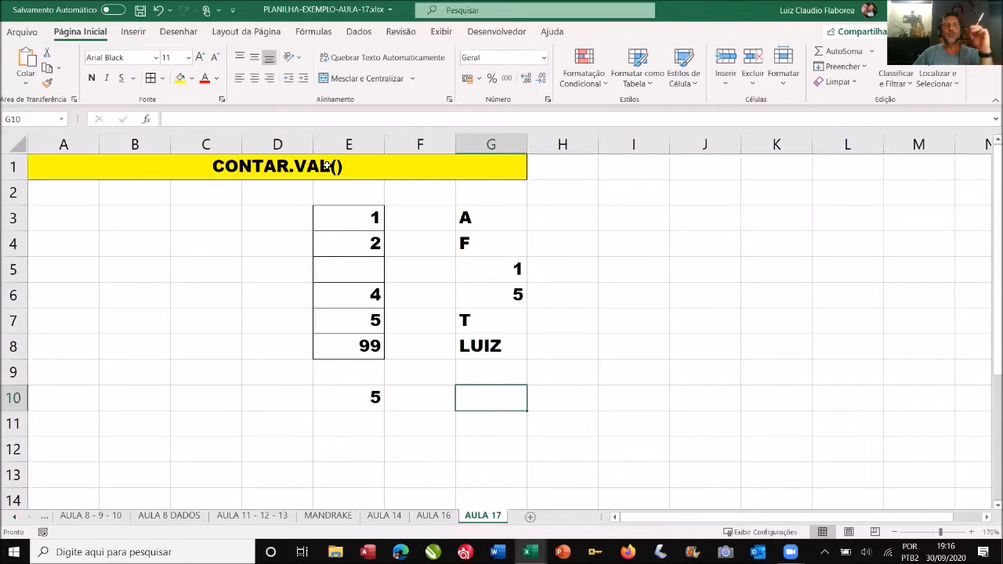
Step: Change the A1 title to CONTAR.VALORES()
{"action": "double_click", "coordinate": [329, 166]}
{"action": "type", "text": "ORES"}
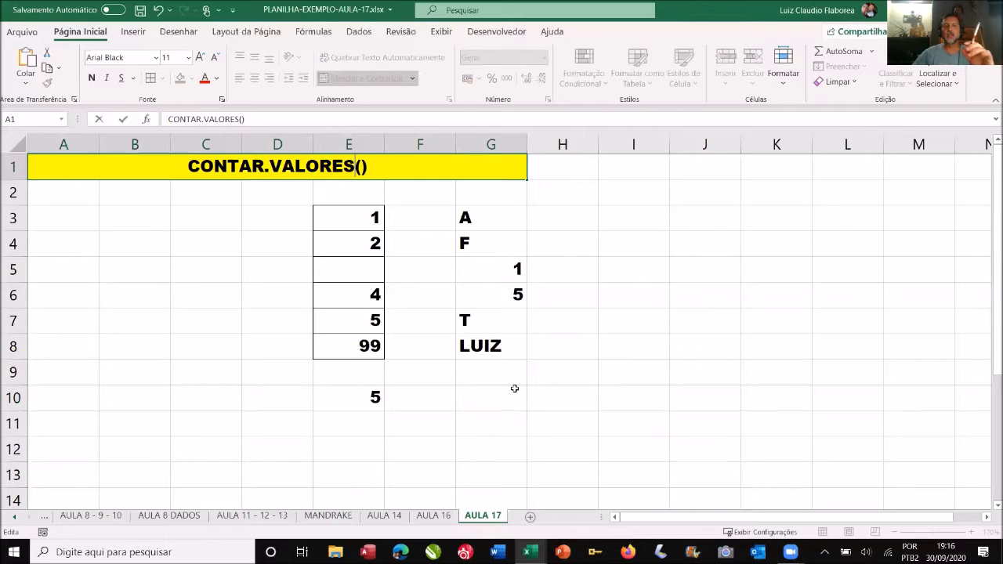
{"action": "left_click", "coordinate": [507, 397]}
Step: Enter =CONT.VALORES(G3:G8) in G10, returning 6
{"action": "type", "text": "=CON"}
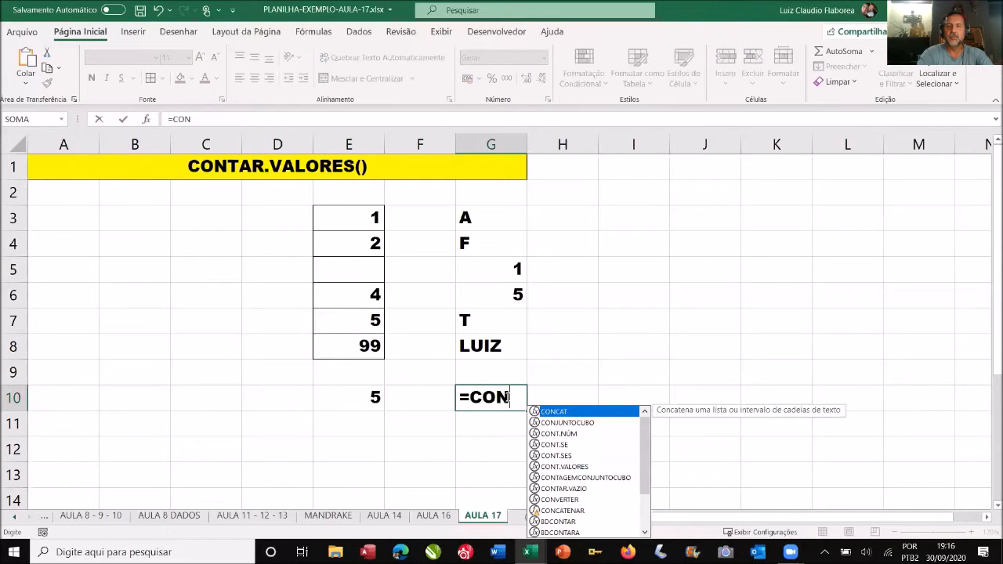
{"action": "type", "text": "T.VA"}
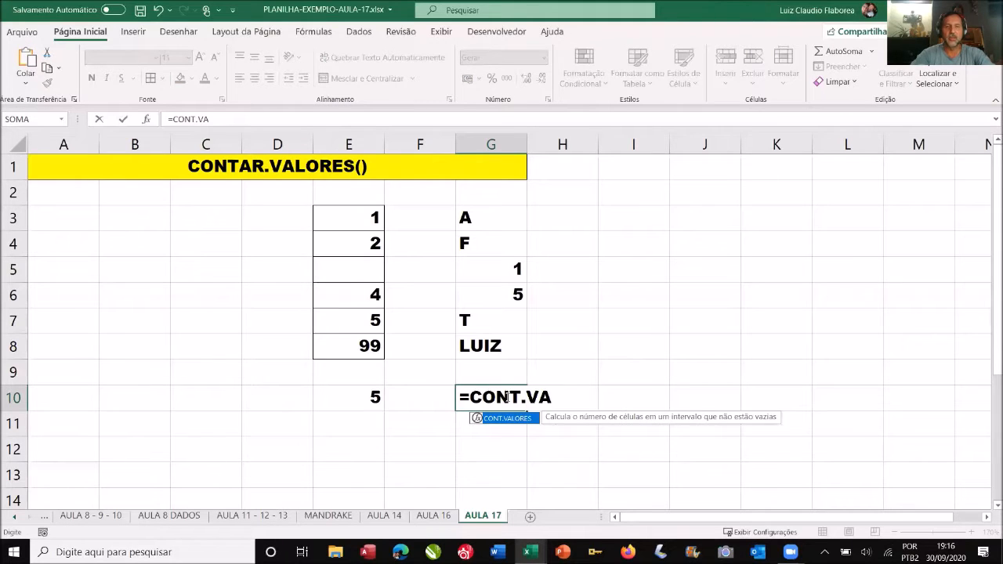
{"action": "key", "text": "Tab"}
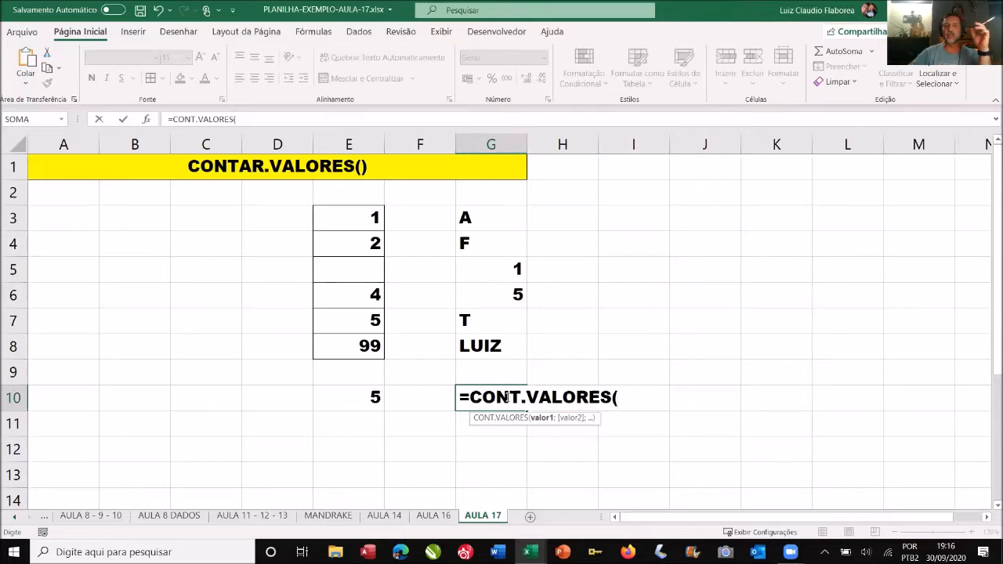
{"action": "left_click", "coordinate": [486, 226]}
{"action": "left_click_drag", "start_coordinate": [486, 226], "coordinate": [484, 346]}
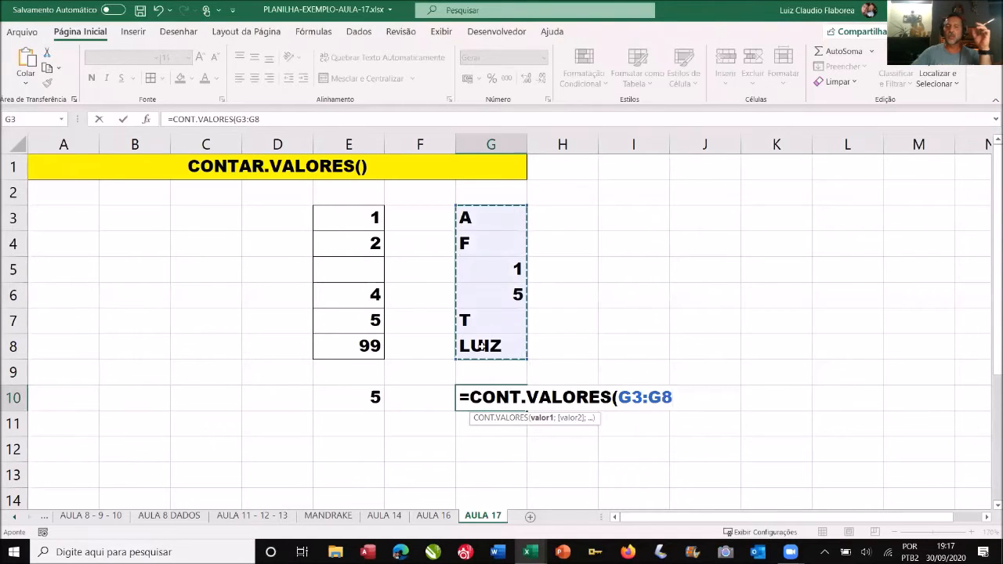
{"action": "key", "text": "Return"}
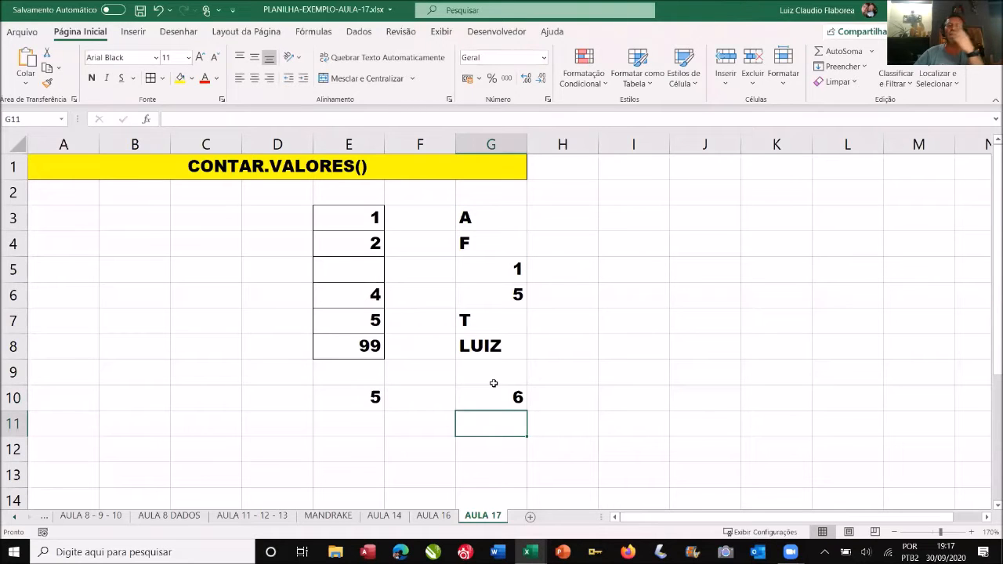
{"action": "left_click", "coordinate": [499, 399]}
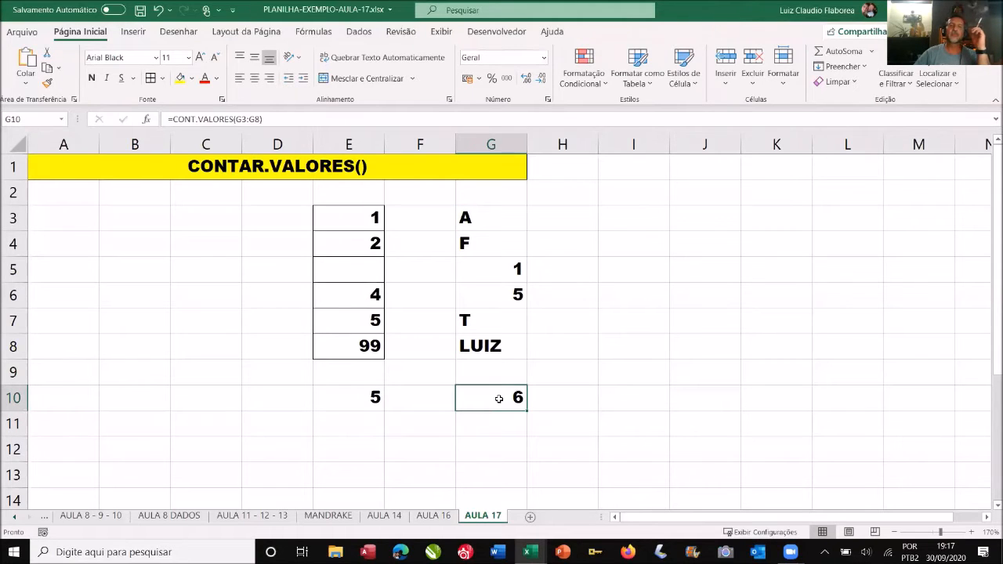
Step: Type the letter A into empty E5 and B over the 1 in E3
{"action": "left_click", "coordinate": [370, 219]}
{"action": "left_click_drag", "start_coordinate": [370, 220], "coordinate": [373, 349]}
{"action": "left_click", "coordinate": [360, 263]}
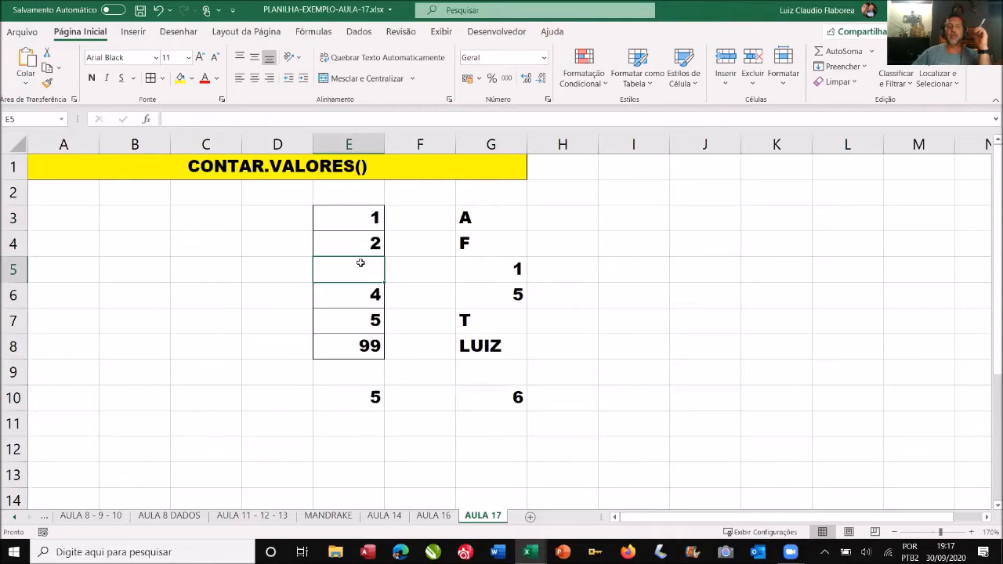
{"action": "type", "text": "A"}
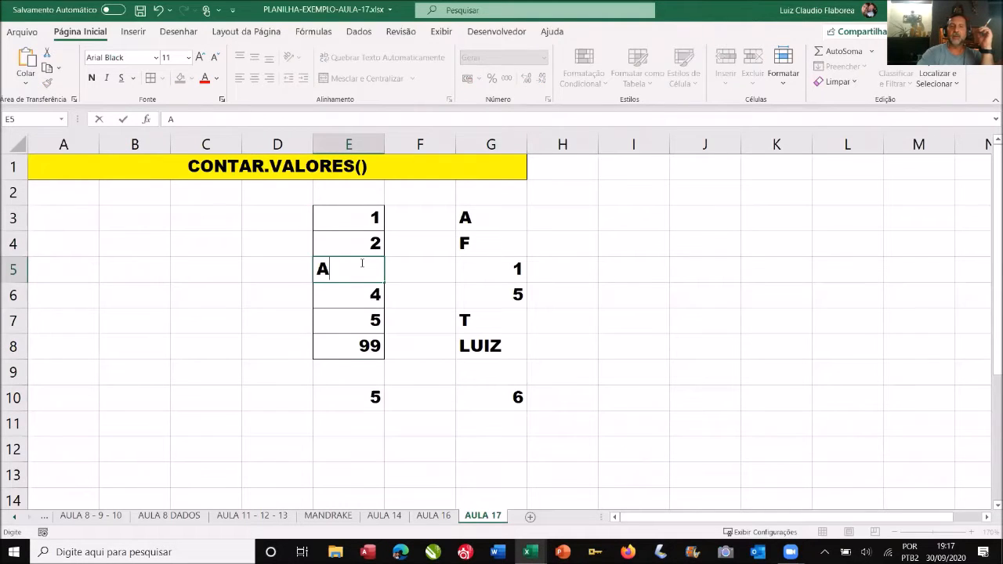
{"action": "key", "text": "Return"}
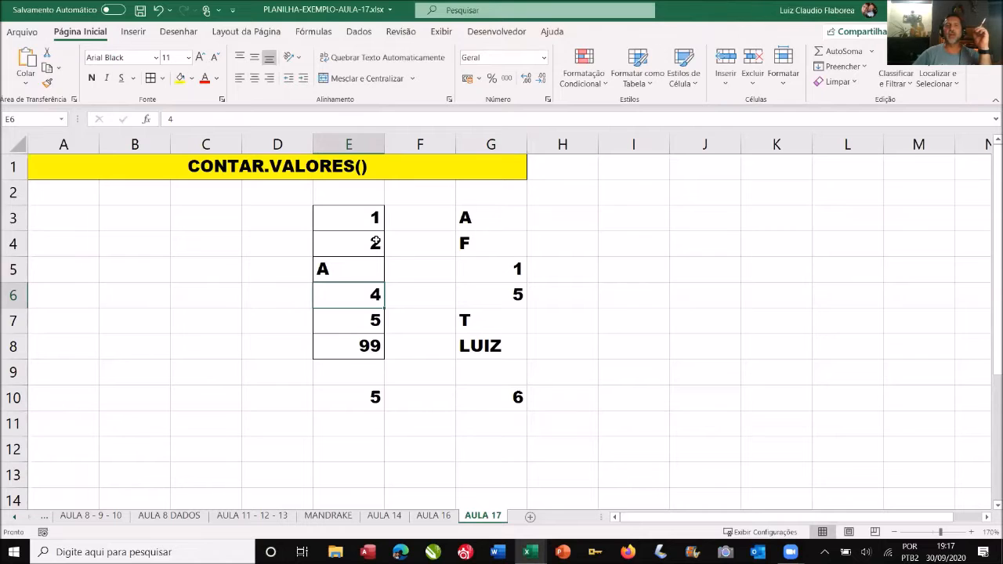
{"action": "left_click", "coordinate": [368, 217]}
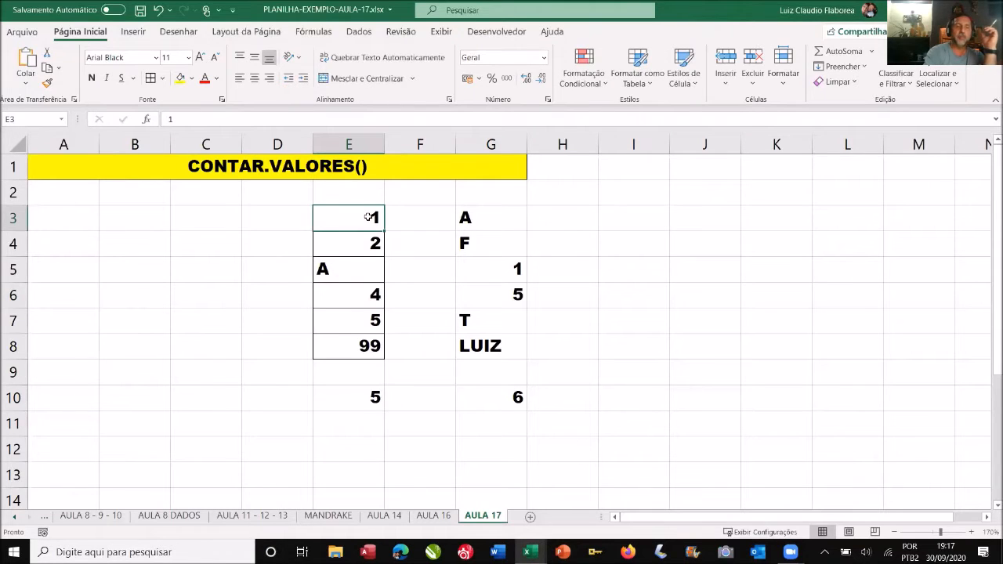
{"action": "type", "text": "B"}
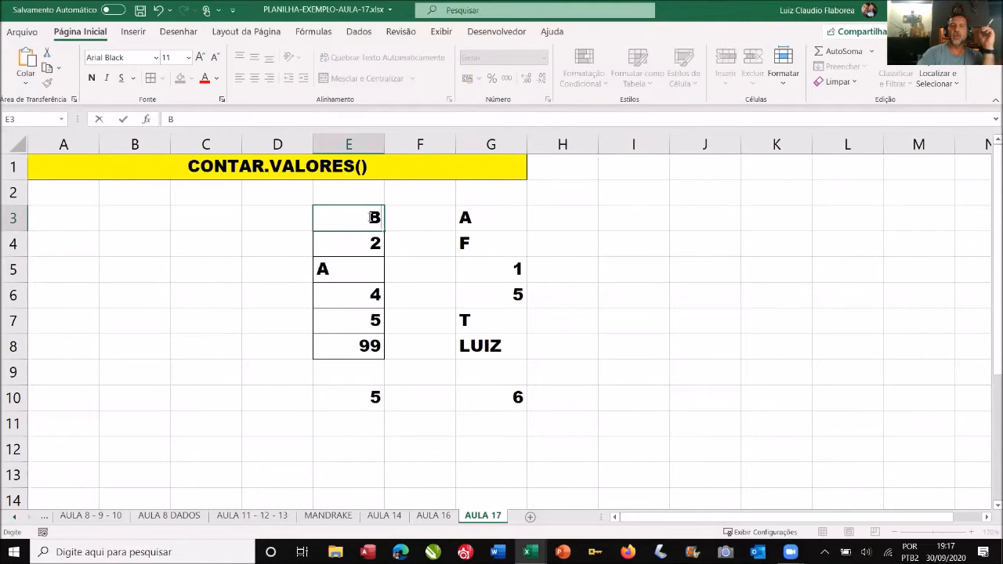
{"action": "key", "text": "Return"}
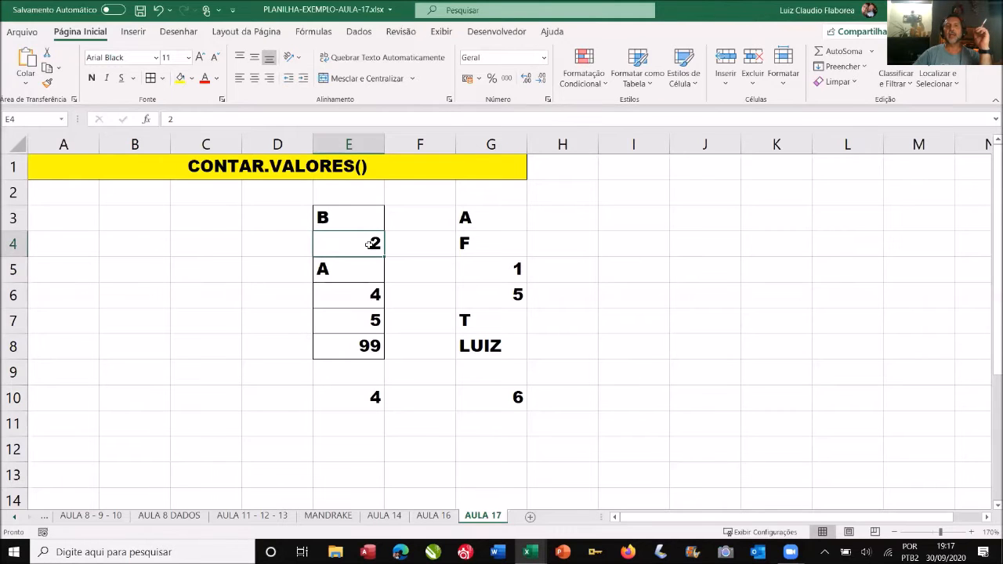
{"action": "left_click_drag", "start_coordinate": [360, 225], "coordinate": [358, 345]}
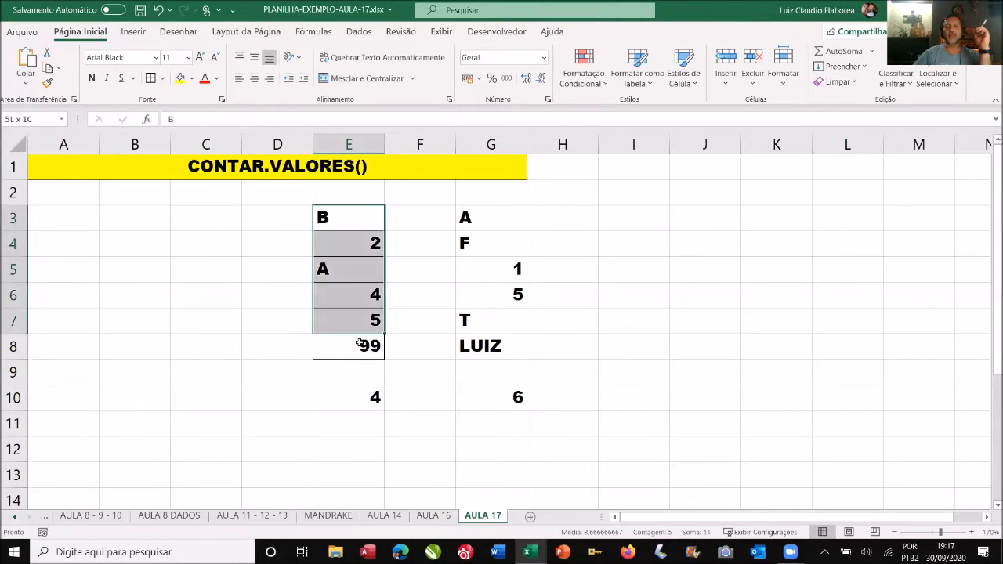
Step: Fill cells E4, E6, E7 and E8 yellow
{"action": "left_click", "coordinate": [375, 244]}
{"action": "left_click", "coordinate": [181, 78]}
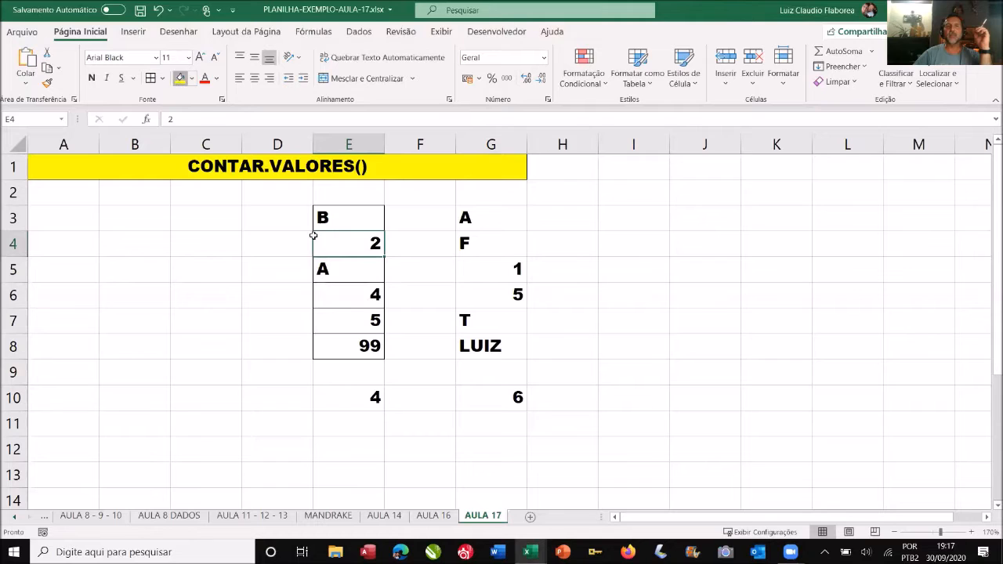
{"action": "left_click", "coordinate": [342, 288]}
{"action": "left_click", "coordinate": [180, 78]}
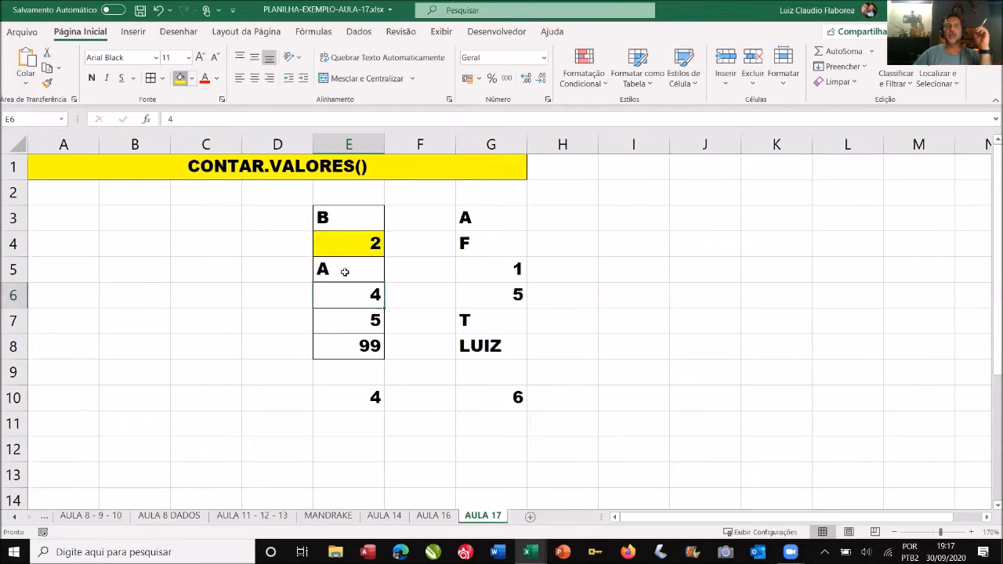
{"action": "left_click_drag", "start_coordinate": [371, 325], "coordinate": [366, 342]}
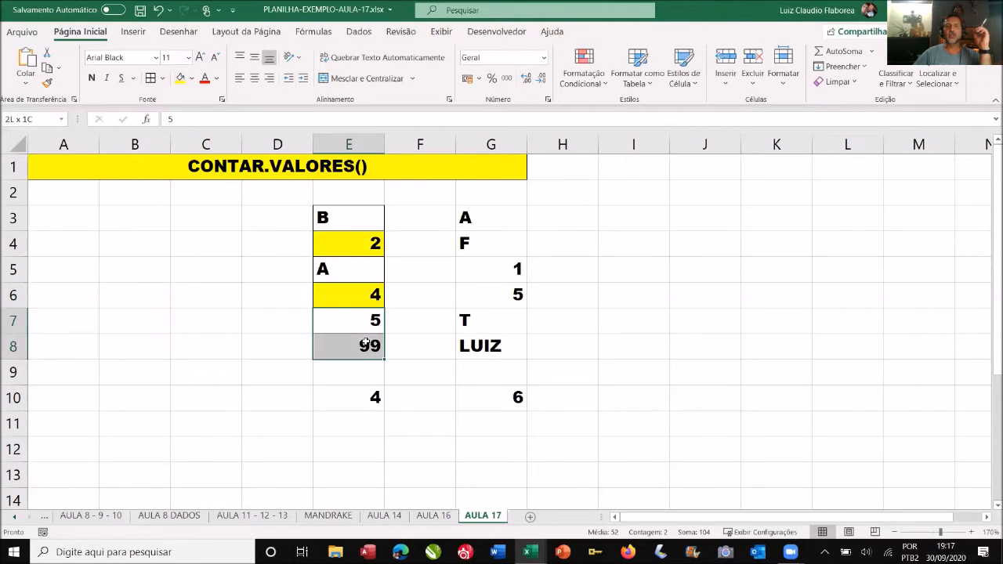
{"action": "left_click", "coordinate": [180, 78]}
{"action": "left_click", "coordinate": [355, 218]}
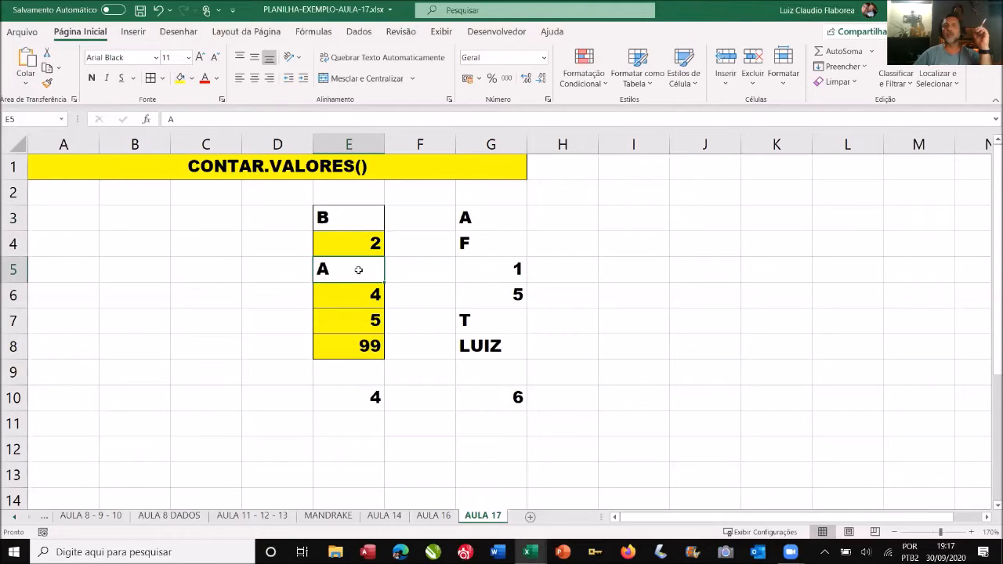
Step: Review the E10 CONT.NÚM formula against the counted values 2, 4 and 99
{"action": "left_click", "coordinate": [373, 399]}
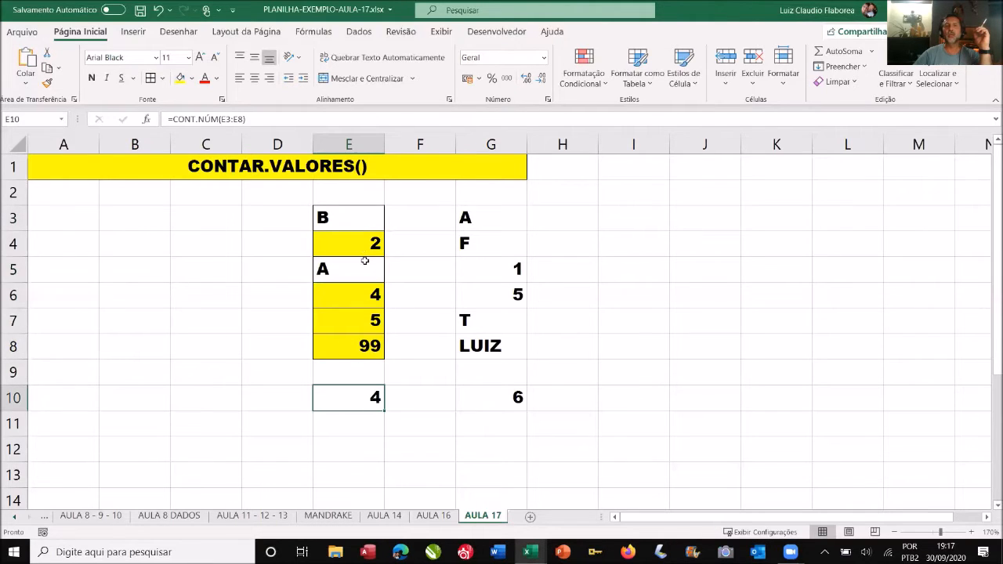
{"action": "left_click", "coordinate": [366, 252]}
{"action": "left_click", "coordinate": [366, 299]}
{"action": "left_click", "coordinate": [366, 346]}
Step: Clear the F from G4 and the name from G8, dropping G10's count to 4
{"action": "left_click_drag", "start_coordinate": [475, 213], "coordinate": [486, 348]}
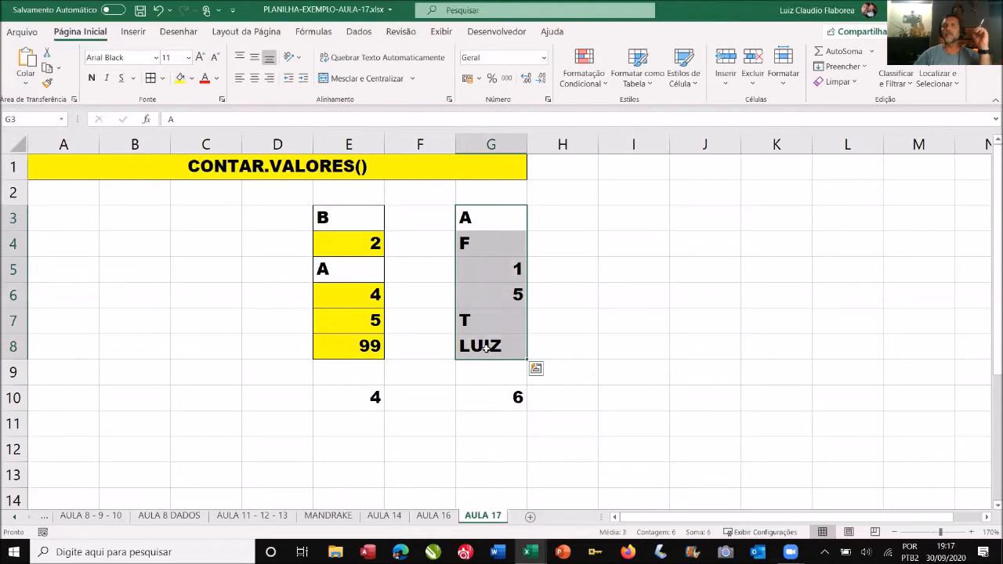
{"action": "left_click", "coordinate": [479, 245]}
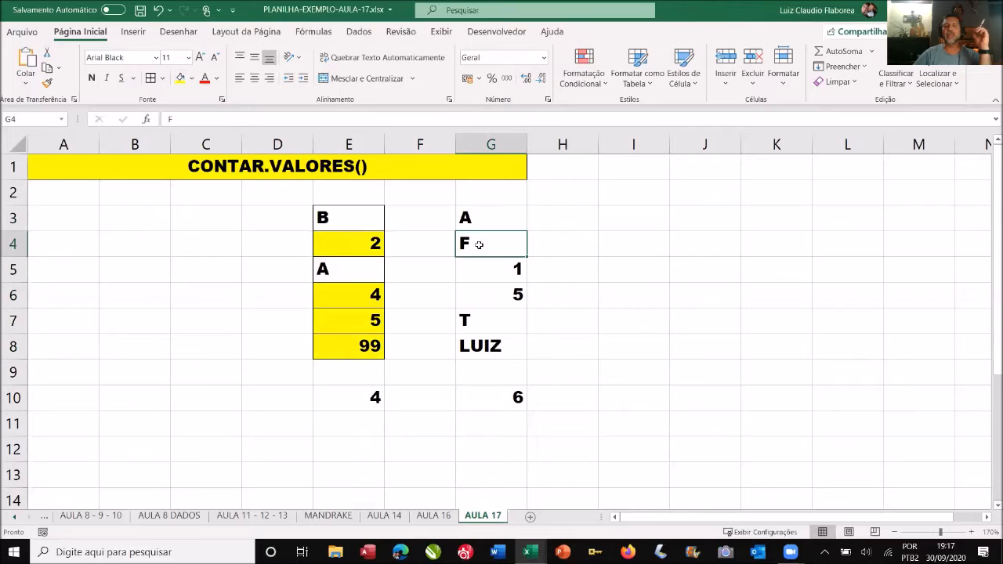
{"action": "key", "text": "Delete"}
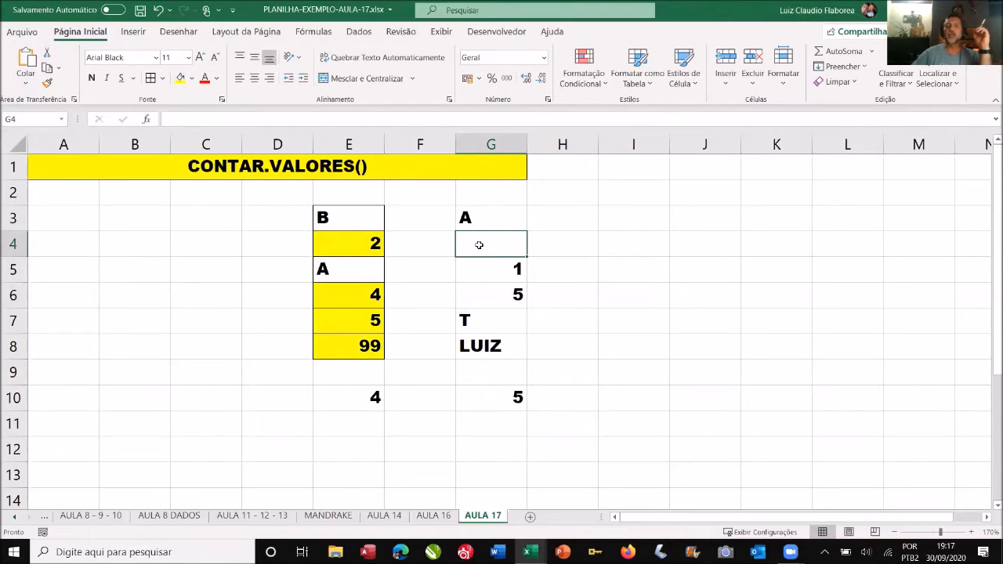
{"action": "left_click", "coordinate": [485, 348]}
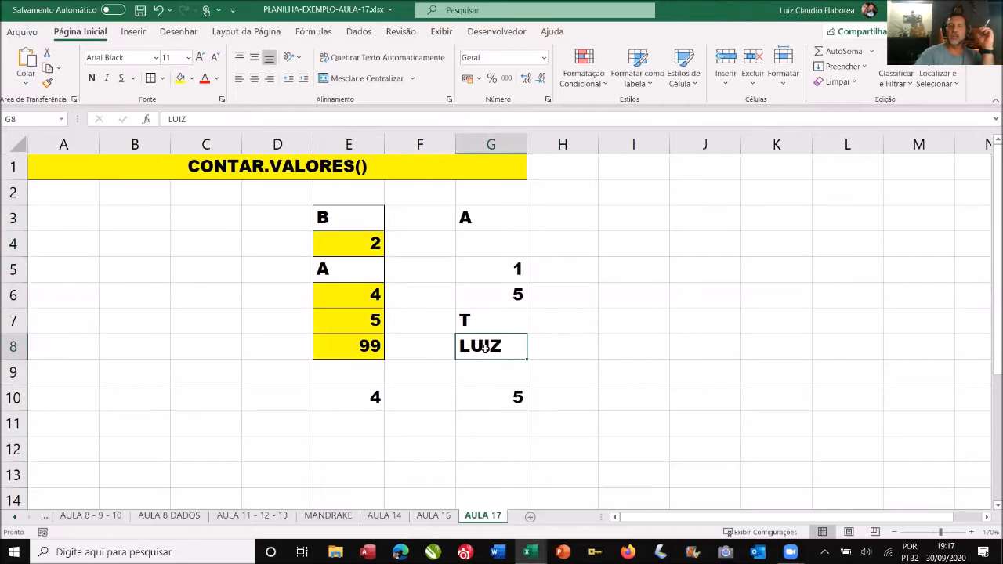
{"action": "key", "text": "Delete"}
Step: Fill the range G3:G8 with orange
{"action": "left_click_drag", "start_coordinate": [515, 212], "coordinate": [495, 339]}
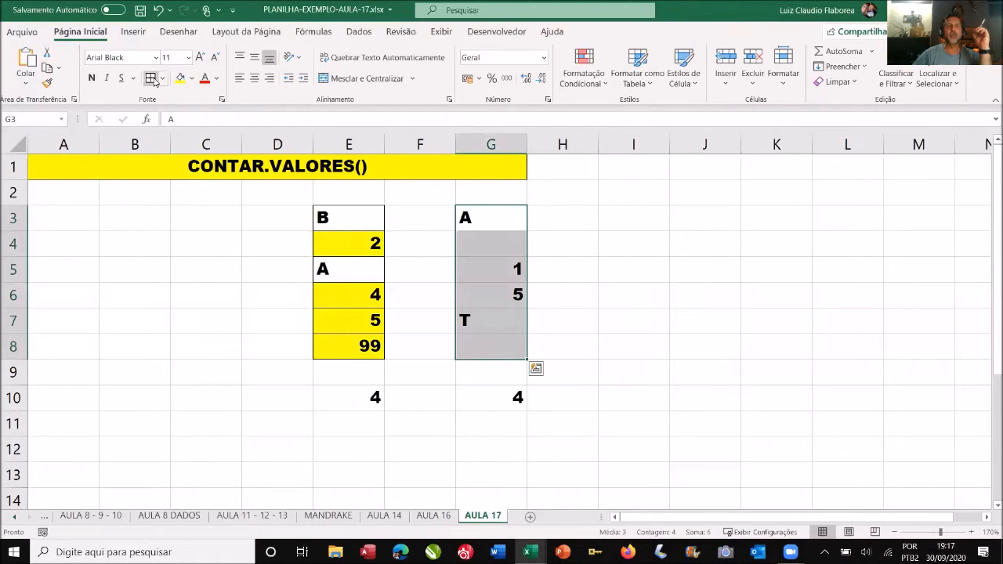
{"action": "left_click", "coordinate": [192, 78]}
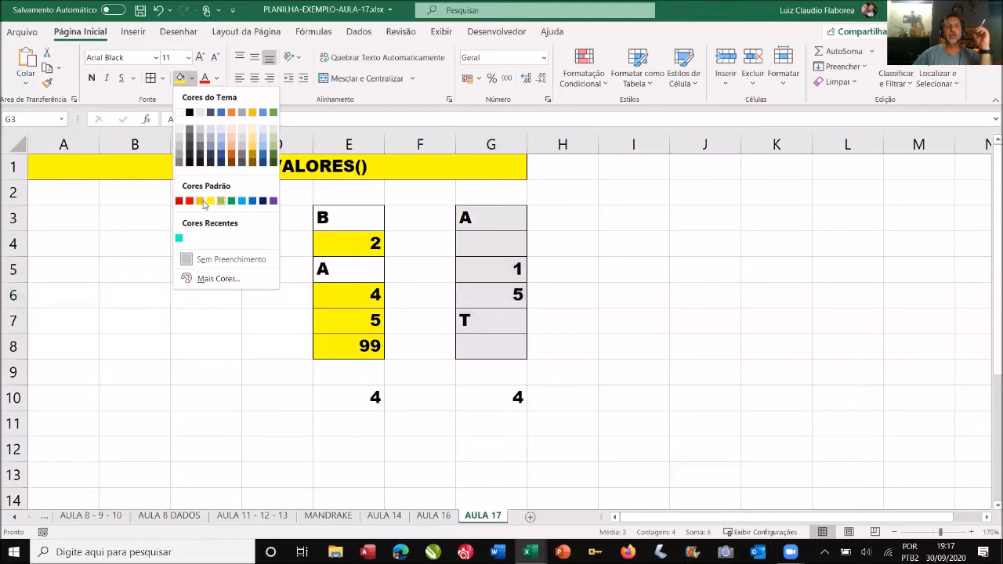
{"action": "left_click", "coordinate": [201, 203]}
{"action": "left_click", "coordinate": [570, 266]}
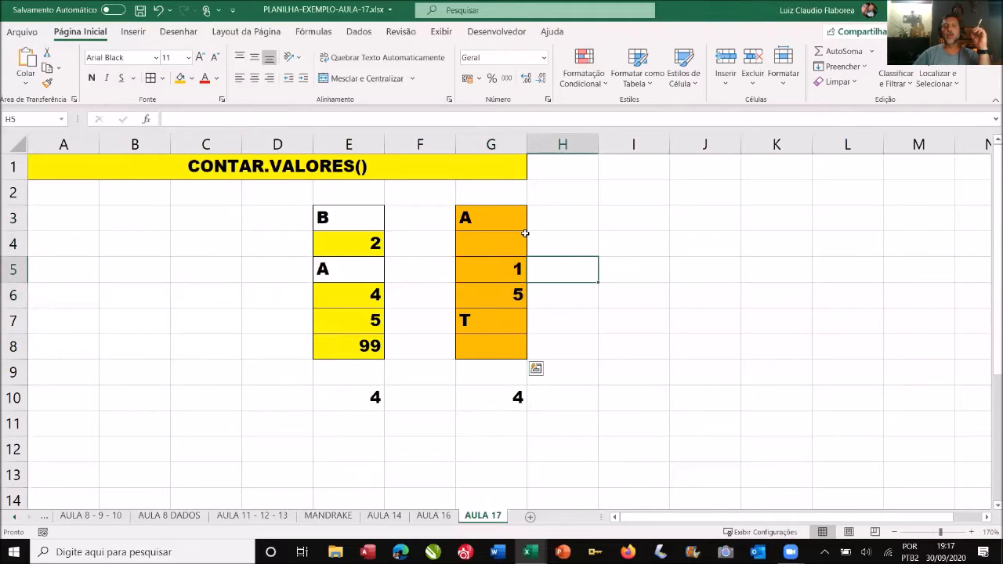
{"action": "left_click", "coordinate": [520, 224]}
{"action": "left_click", "coordinate": [547, 227]}
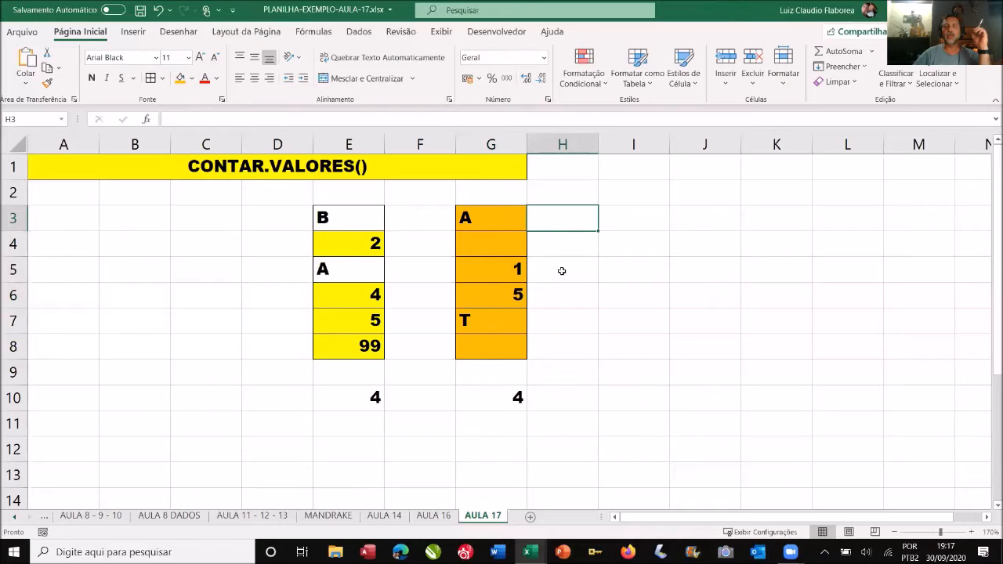
{"action": "left_click", "coordinate": [562, 271]}
{"action": "left_click", "coordinate": [557, 297]}
{"action": "left_click", "coordinate": [558, 328]}
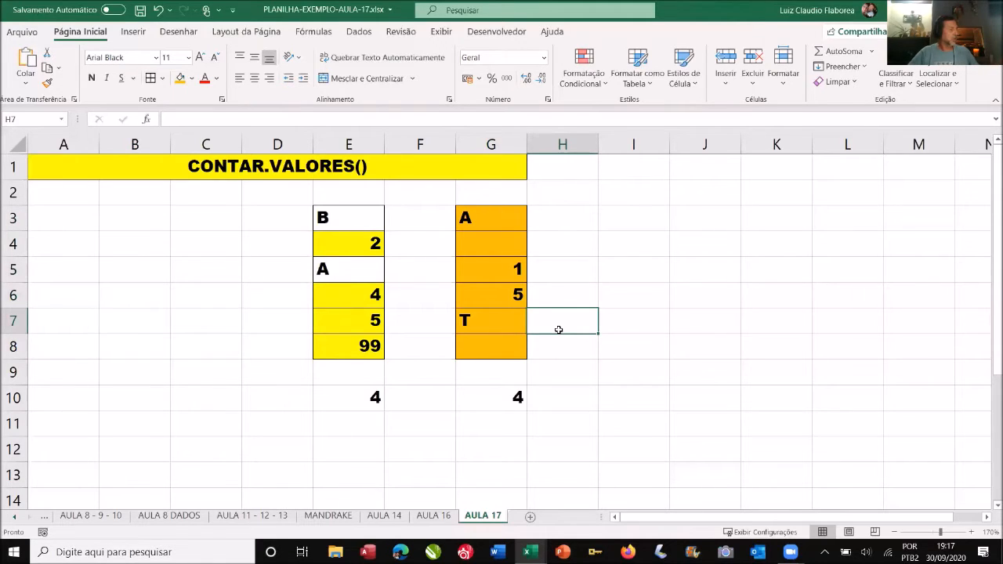
Step: Enter ="" in G4, then turn it into a text formula holding a sample name
{"action": "left_click", "coordinate": [508, 240]}
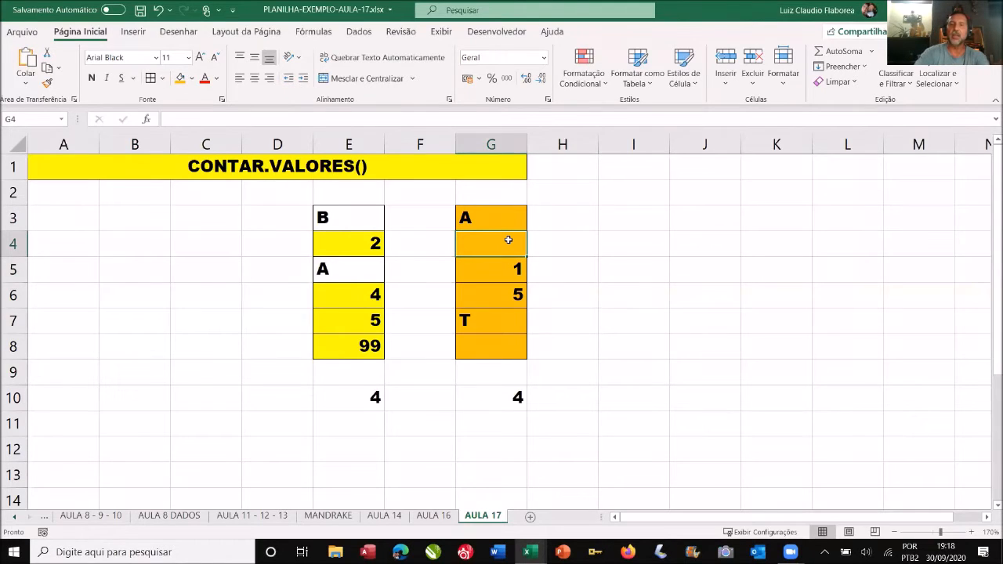
{"action": "type", "text": "=\"\""}
{"action": "key", "text": "Return"}
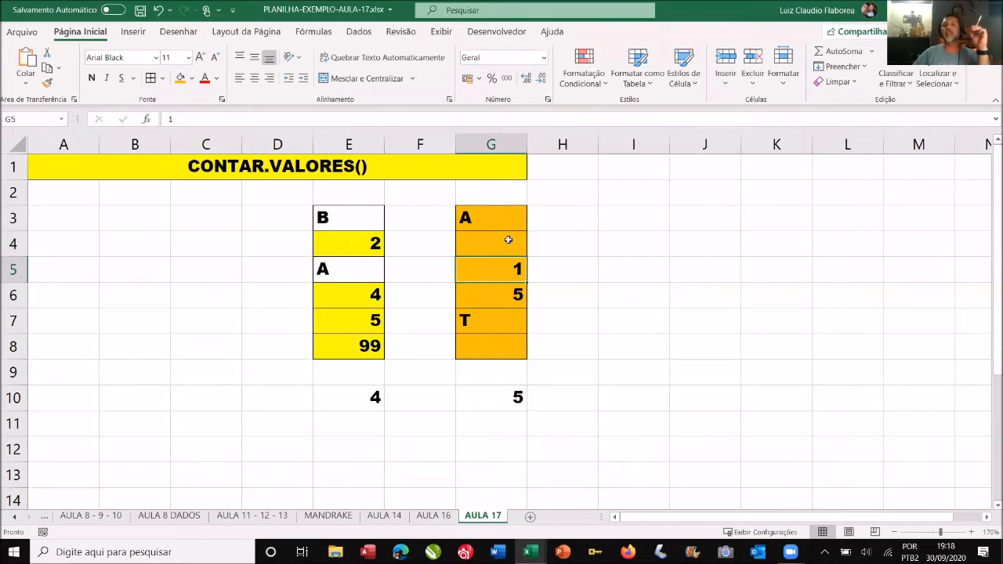
{"action": "double_click", "coordinate": [509, 239]}
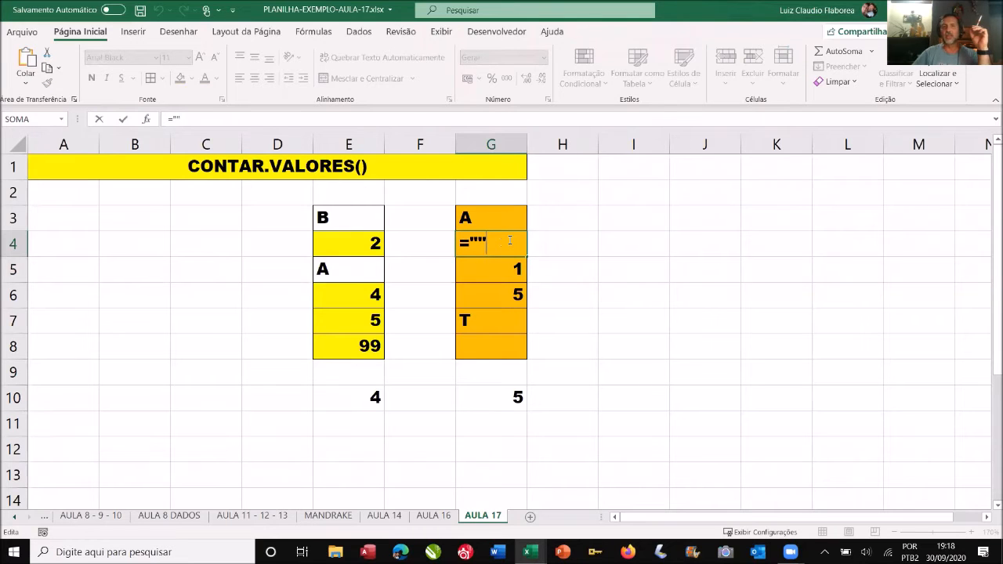
{"action": "left_click_drag", "start_coordinate": [496, 243], "coordinate": [462, 244]}
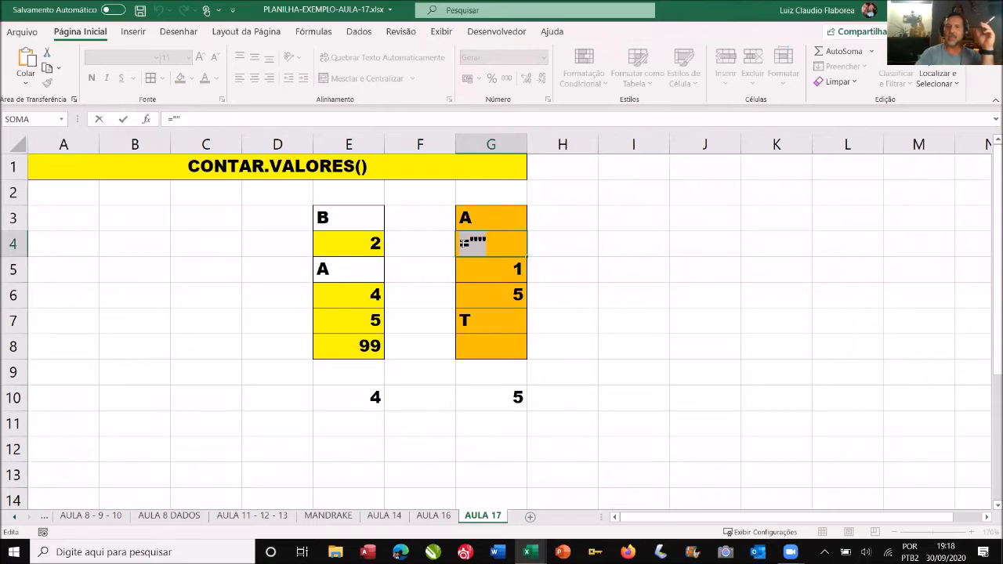
{"action": "key", "text": "Return"}
{"action": "left_click", "coordinate": [461, 244]}
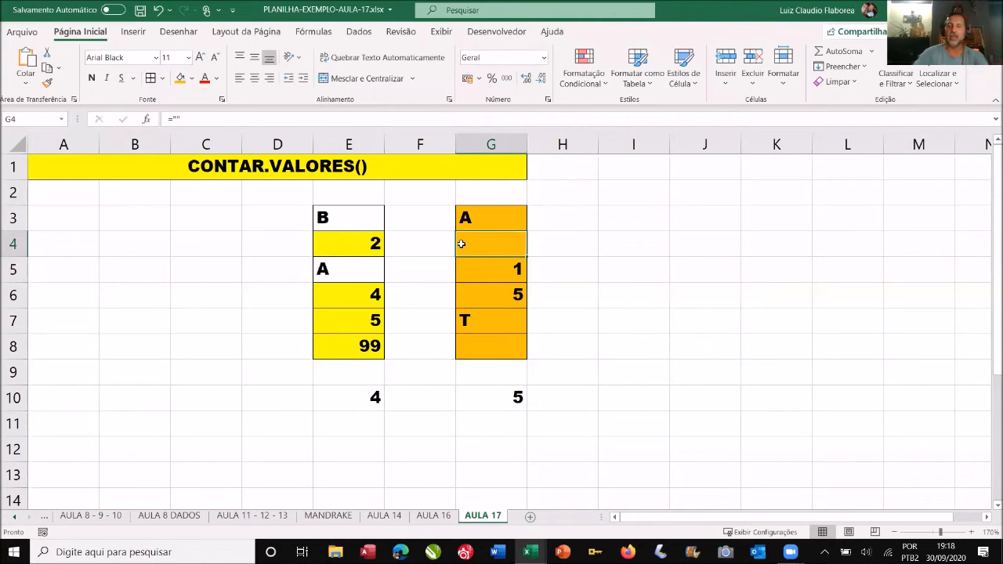
{"action": "type", "text": "=\"\""}
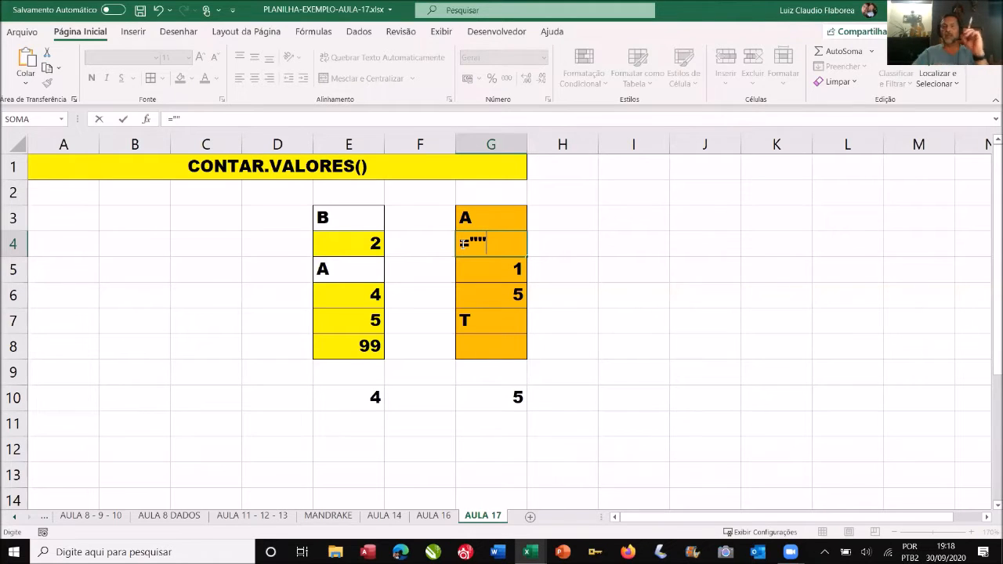
{"action": "key", "text": "BackSpace"}
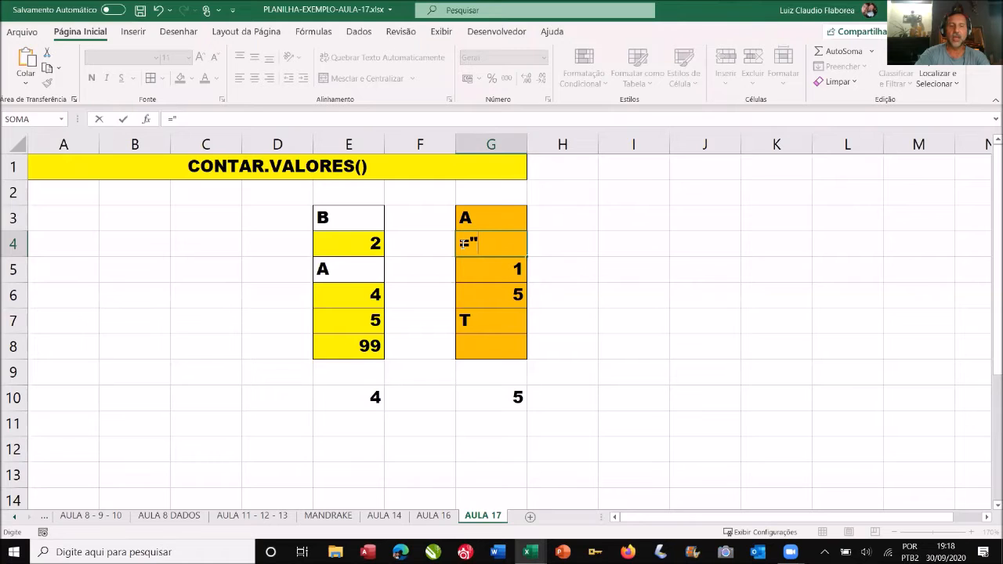
{"action": "type", "text": "CREUSA\""}
{"action": "key", "text": "Return"}
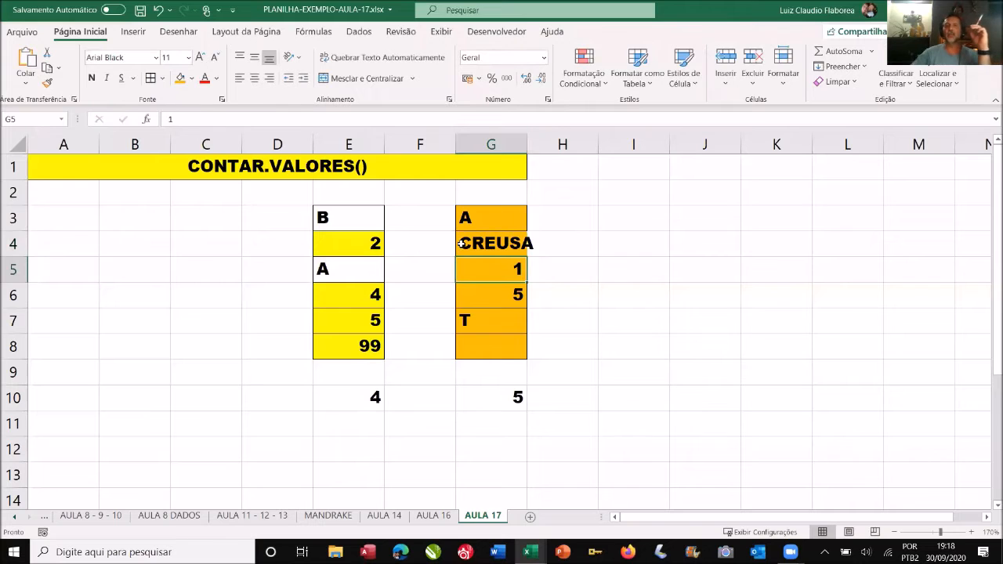
Step: Widen column G and revert G4 to the empty-text formula =""
{"action": "left_click_drag", "start_coordinate": [529, 140], "coordinate": [549, 141]}
{"action": "double_click", "coordinate": [513, 246]}
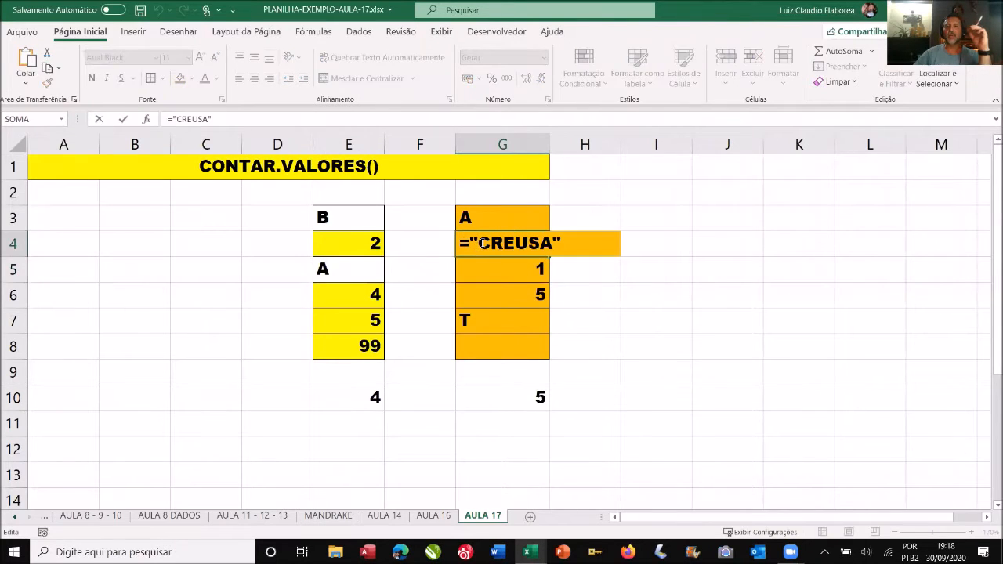
{"action": "left_click_drag", "start_coordinate": [478, 244], "coordinate": [552, 244]}
{"action": "key", "text": "Delete"}
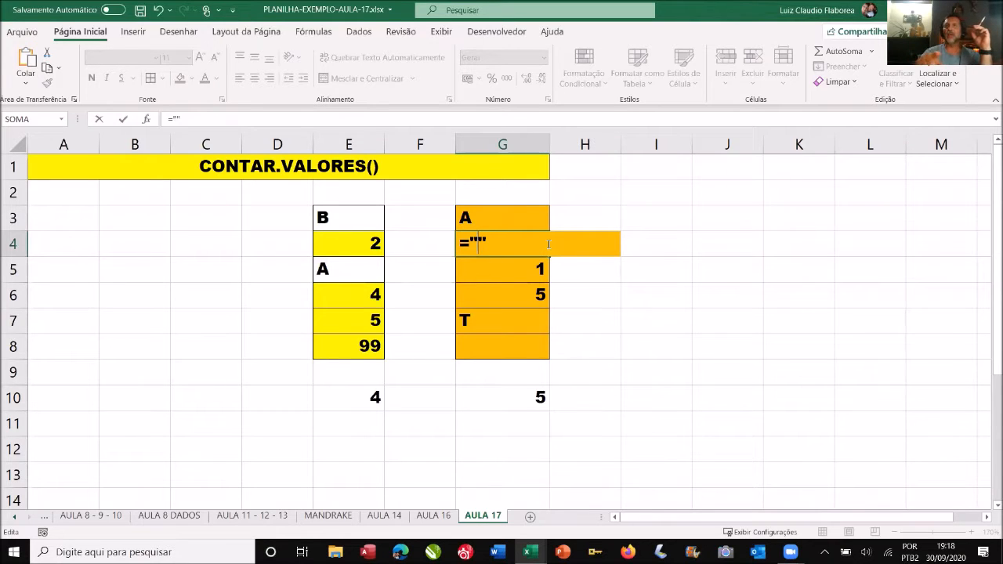
{"action": "key", "text": "Return"}
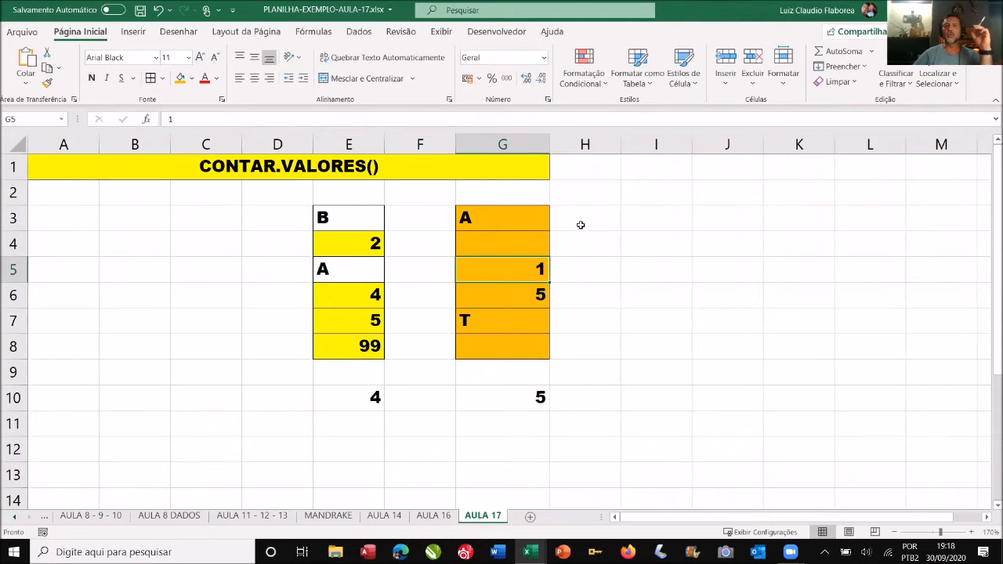
Step: Delete G4's formula so it is truly empty, and select the orange cells in column G
{"action": "left_click", "coordinate": [584, 228]}
{"action": "key", "text": "Down"}
{"action": "key", "text": "Down"}
{"action": "key", "text": "Down"}
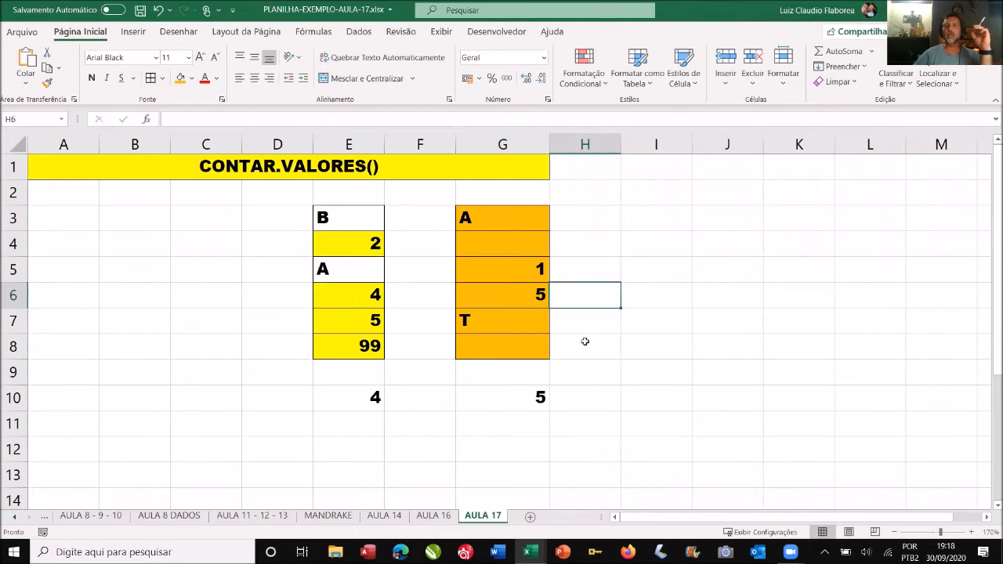
{"action": "left_click", "coordinate": [587, 328]}
{"action": "left_click", "coordinate": [525, 243]}
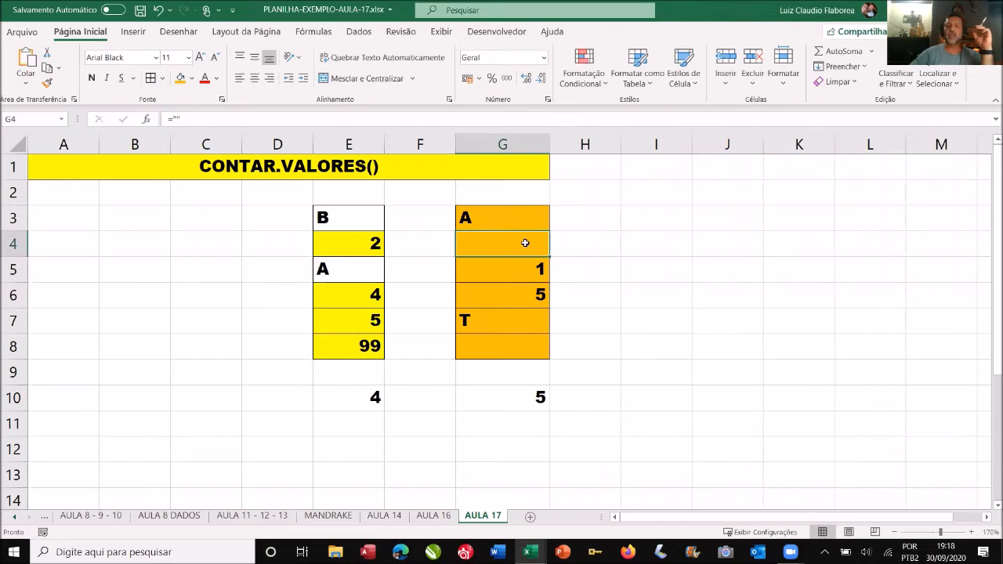
{"action": "double_click", "coordinate": [526, 243]}
{"action": "left_click_drag", "start_coordinate": [508, 243], "coordinate": [458, 244]}
{"action": "key", "text": "Delete"}
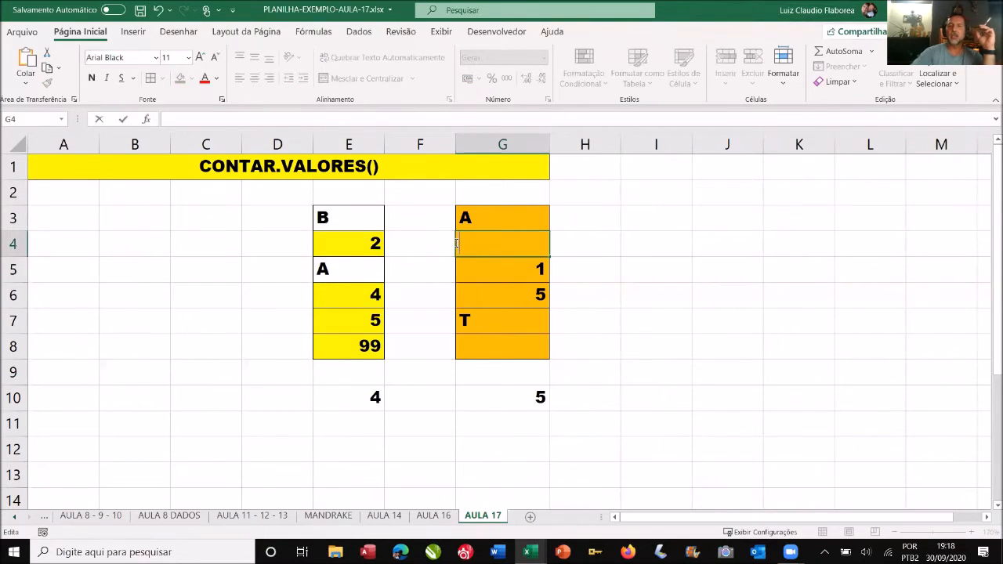
{"action": "key", "text": "Return"}
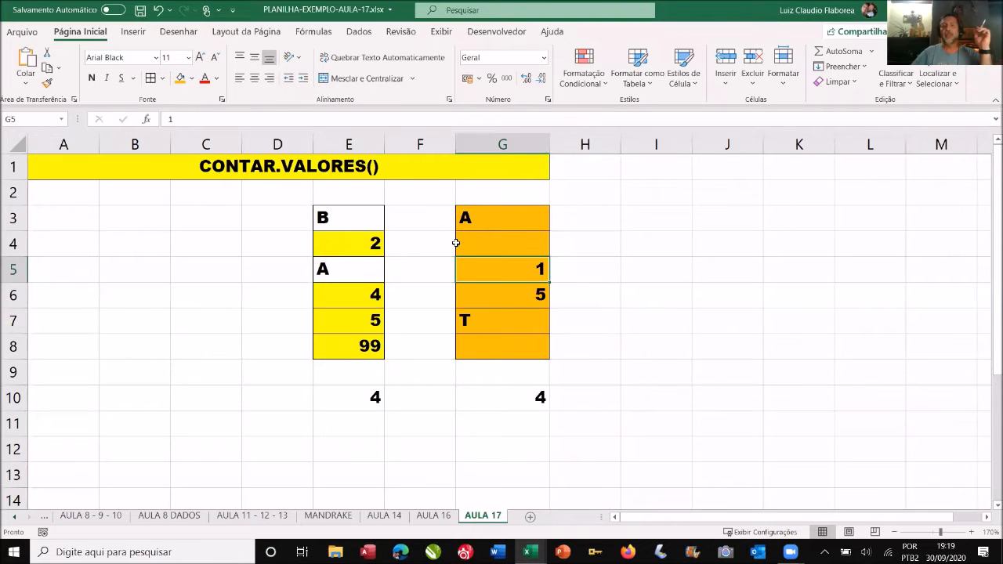
{"action": "left_click_drag", "start_coordinate": [483, 222], "coordinate": [485, 347]}
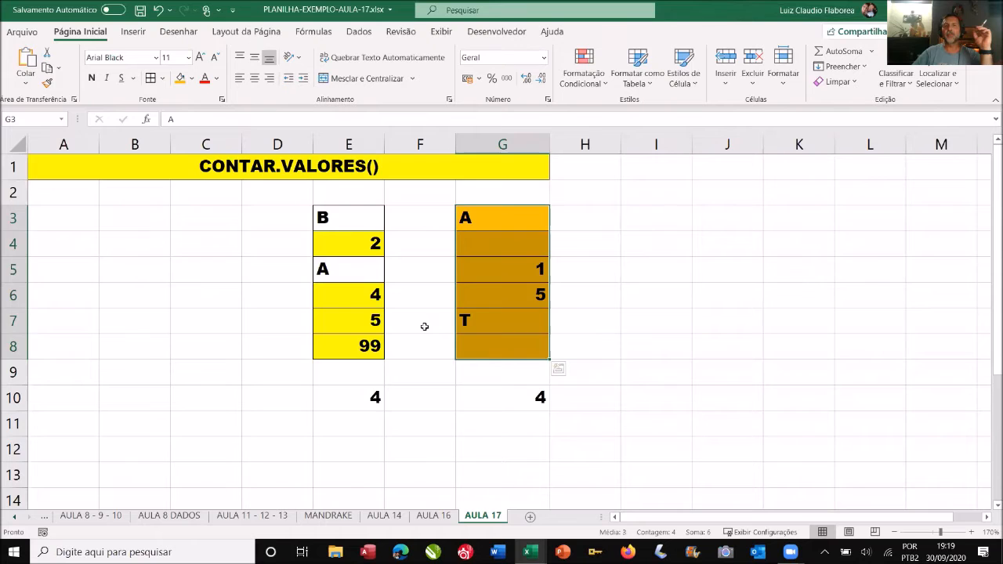
{"action": "scroll", "coordinate": [426, 325], "scroll_direction": "down", "scroll_amount": 2}
Step: Merge A12:G12, fill it light green and enter the heading CONCATENAR()
{"action": "left_click_drag", "start_coordinate": [76, 293], "coordinate": [474, 296]}
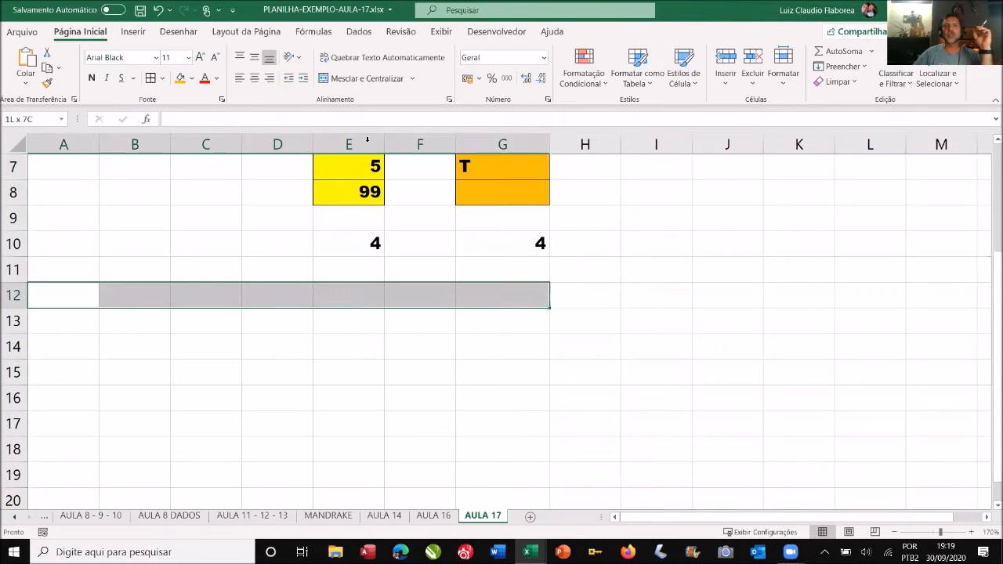
{"action": "left_click", "coordinate": [362, 79]}
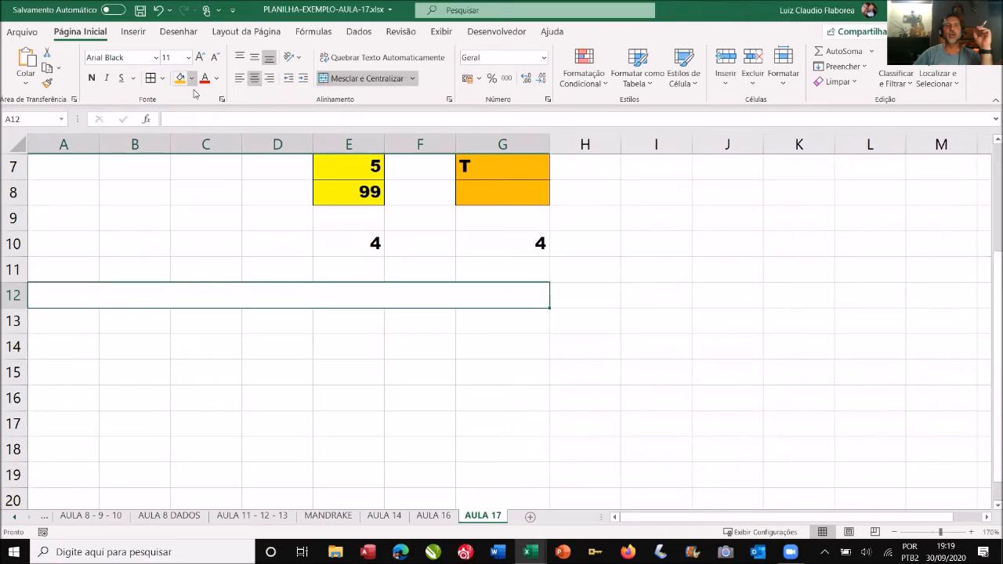
{"action": "left_click", "coordinate": [192, 78]}
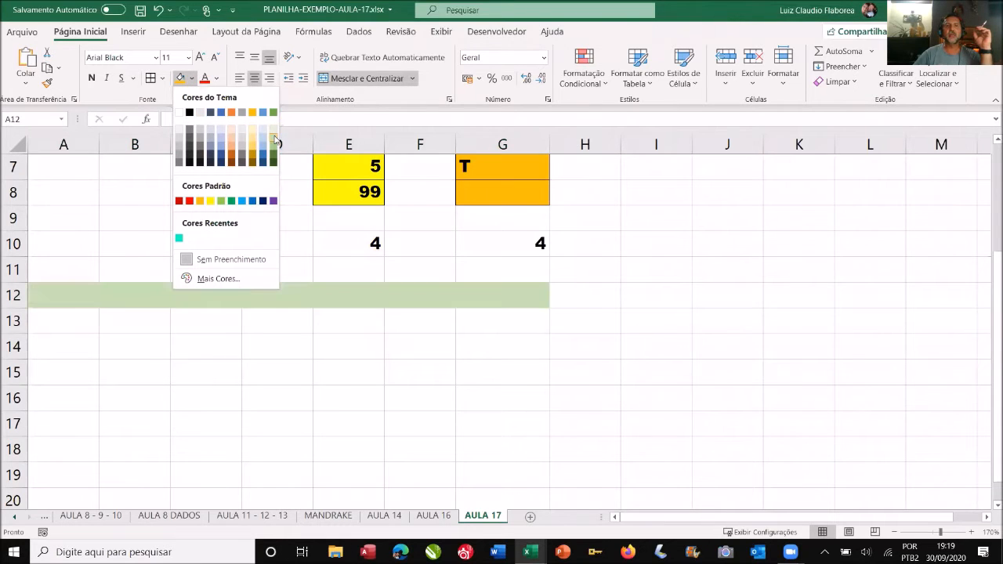
{"action": "left_click", "coordinate": [273, 136]}
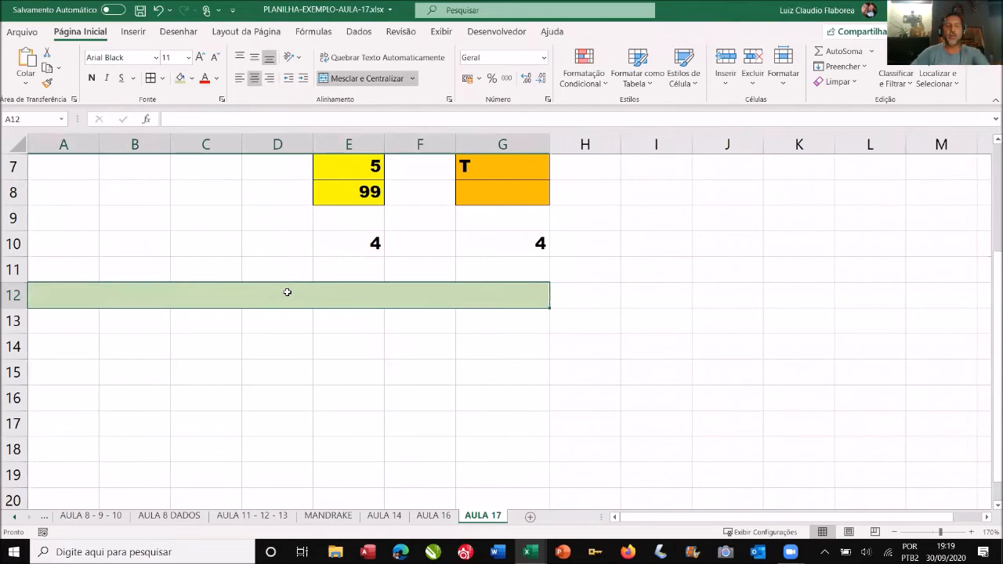
{"action": "type", "text": "CONCATE"}
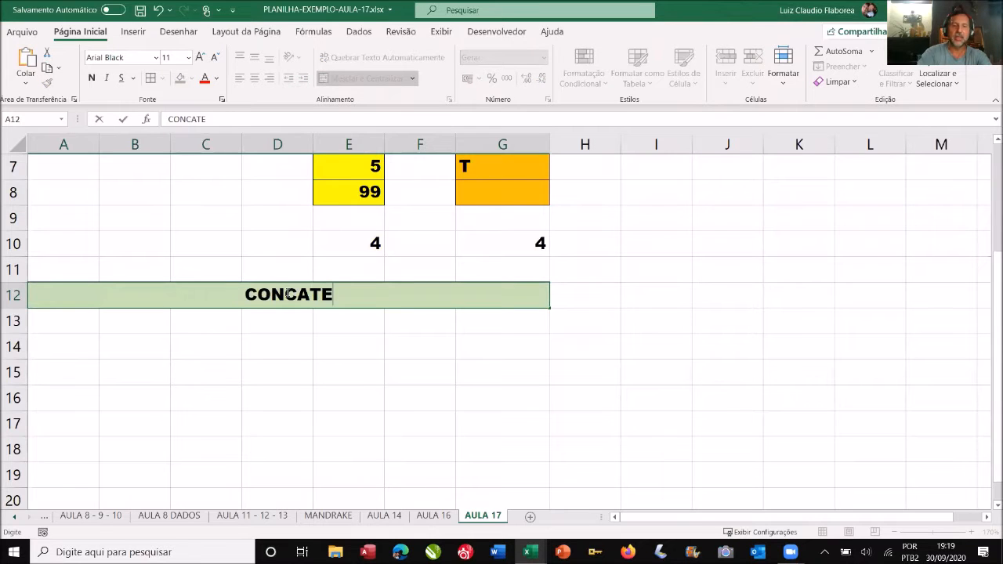
{"action": "type", "text": "NAR()"}
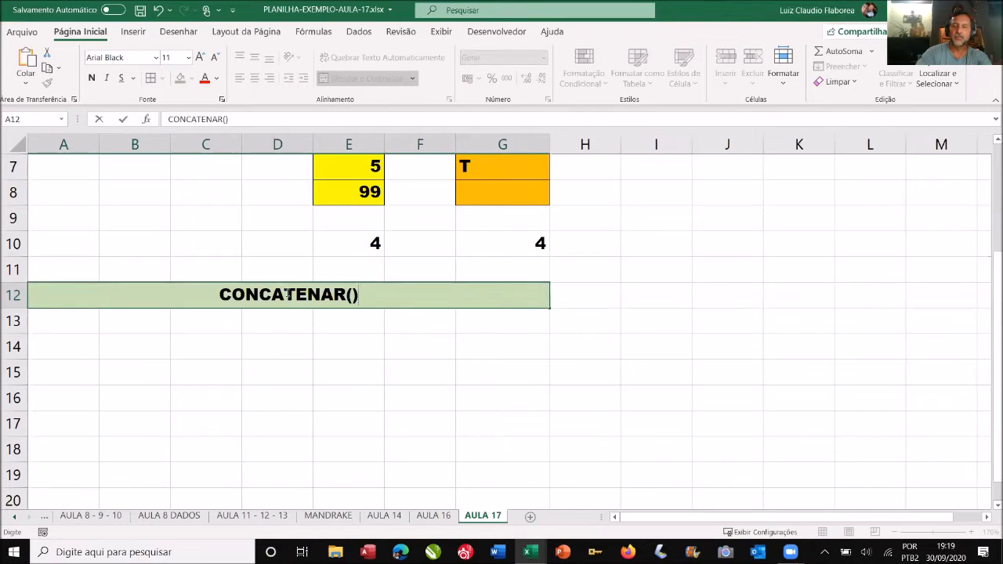
{"action": "key", "text": "Return"}
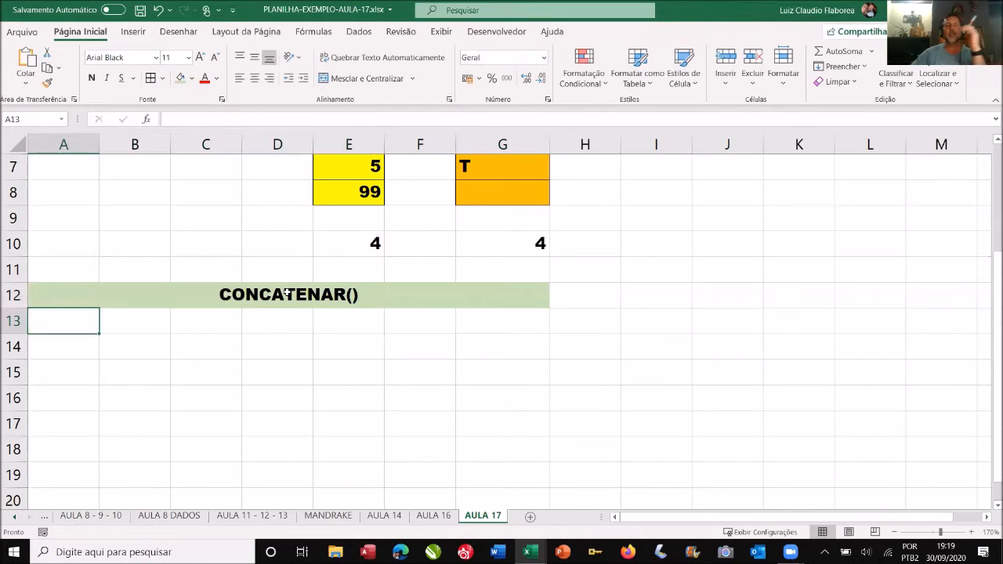
Step: Start =CONCA in E14, compare the CONCAT and CONCATENAR suggestions, then erase it
{"action": "left_click", "coordinate": [323, 346]}
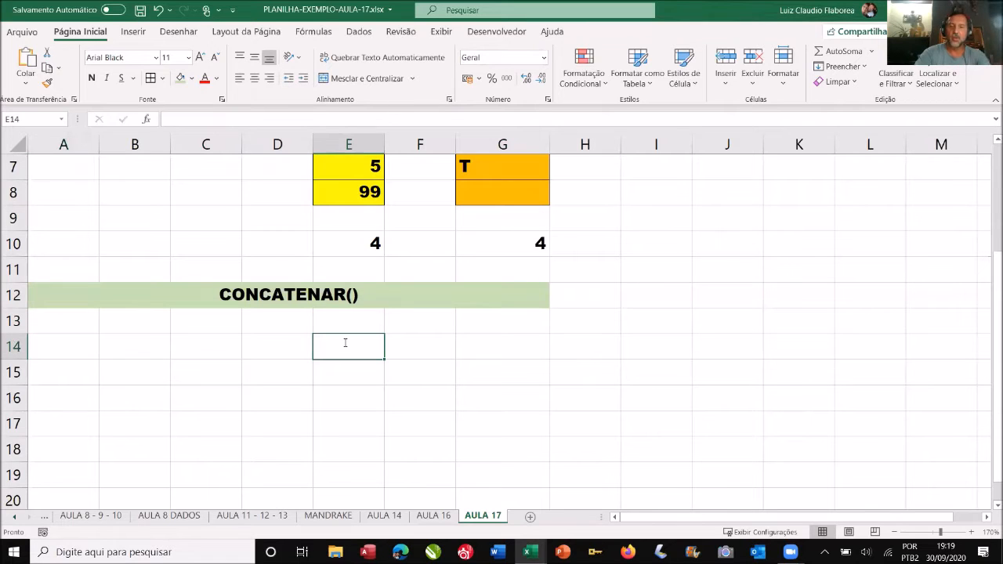
{"action": "type", "text": "=CONCA"}
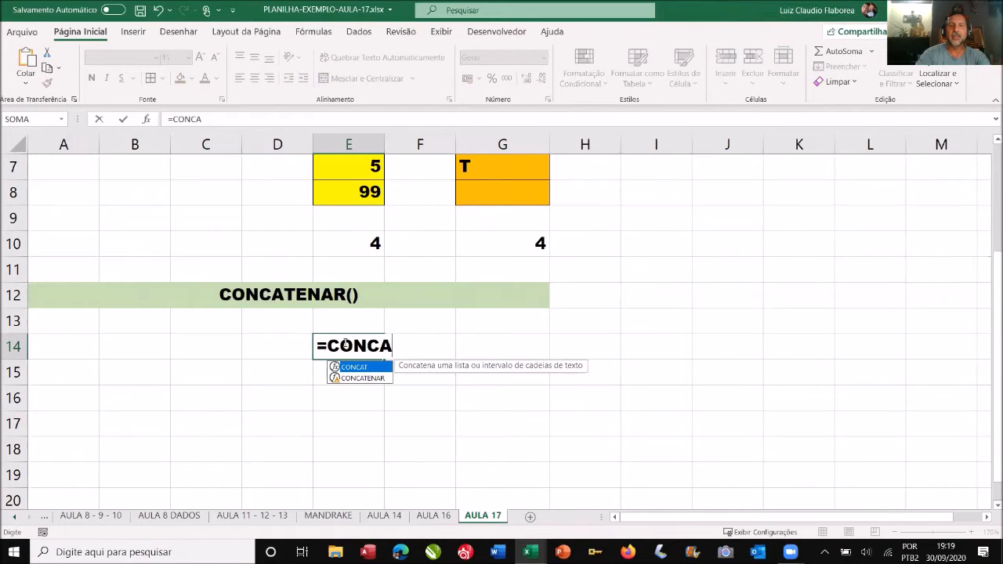
{"action": "key", "text": "Down"}
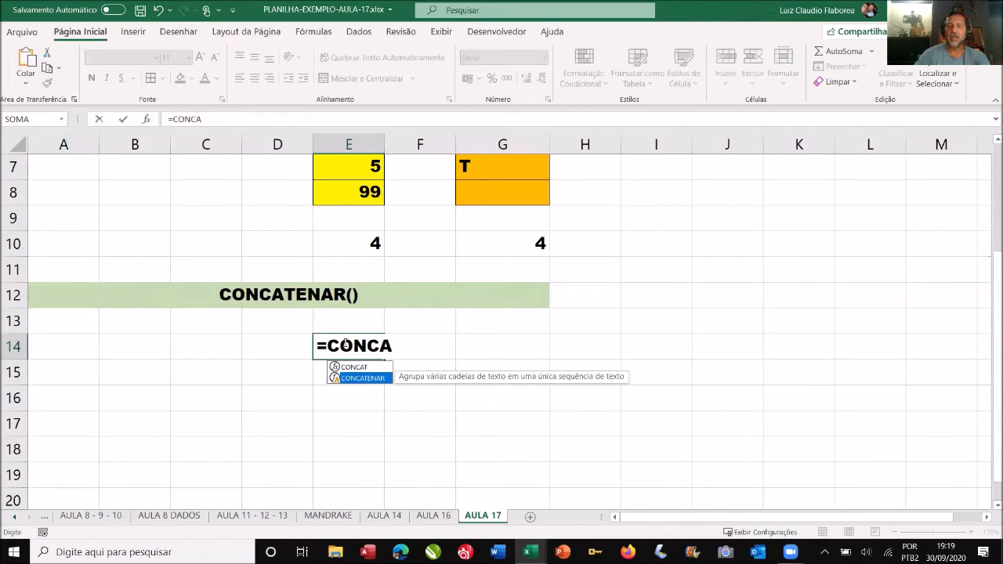
{"action": "key", "text": "Up"}
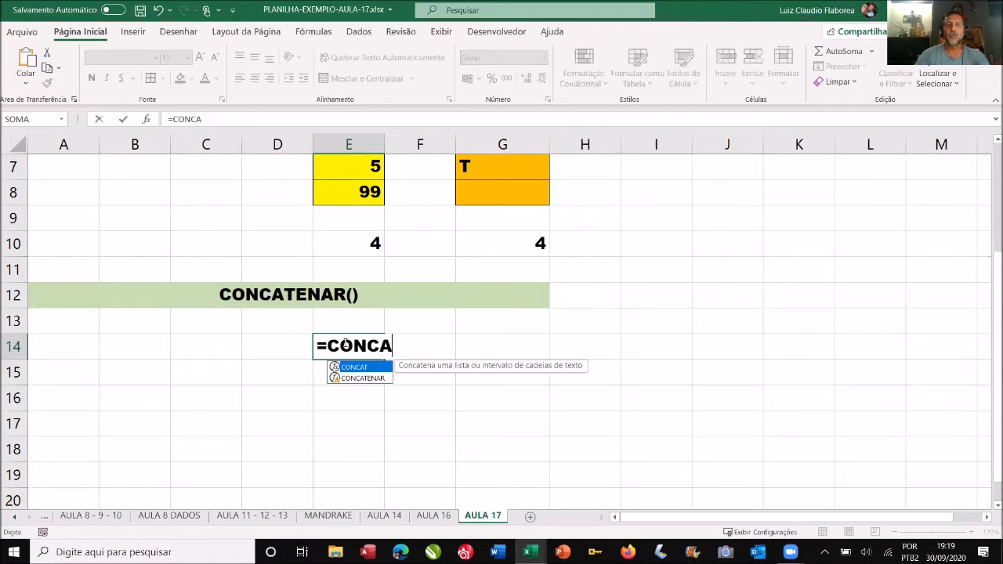
{"action": "key", "text": "Down"}
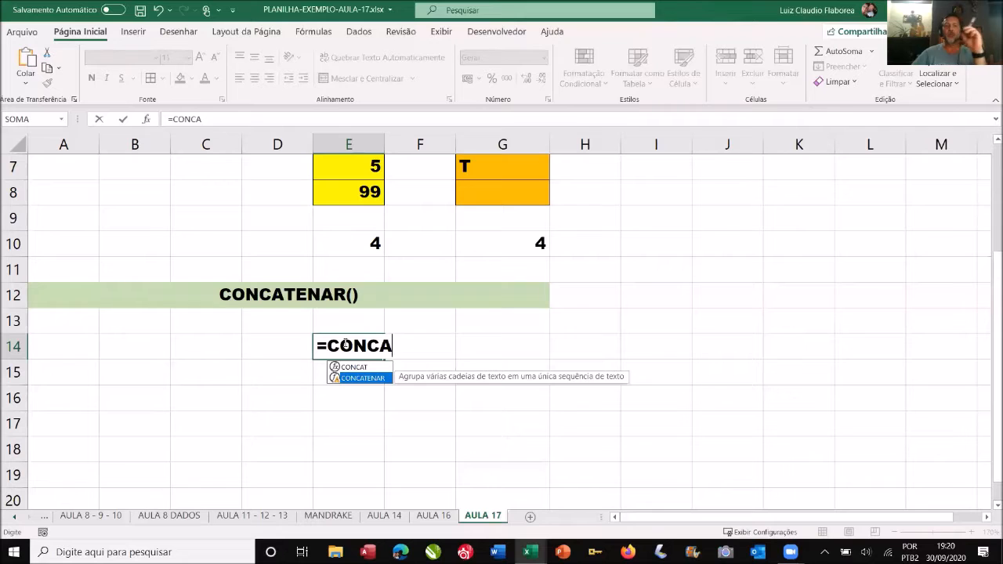
{"action": "key", "text": "BackSpace"}
{"action": "key", "text": "BackSpace"}
{"action": "key", "text": "BackSpace"}
{"action": "key", "text": "BackSpace"}
{"action": "key", "text": "BackSpace"}
{"action": "key", "text": "BackSpace"}
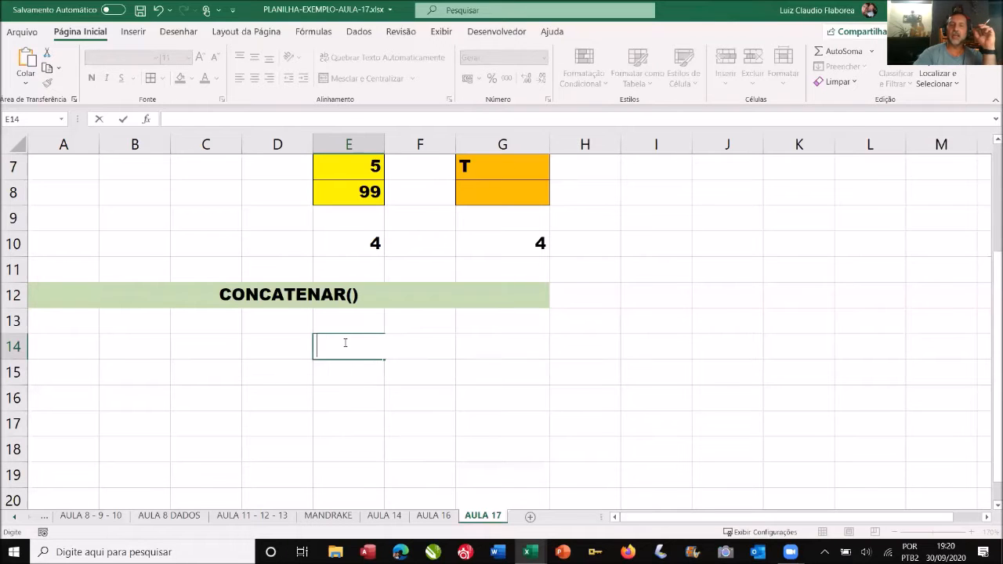
{"action": "key", "text": "Return"}
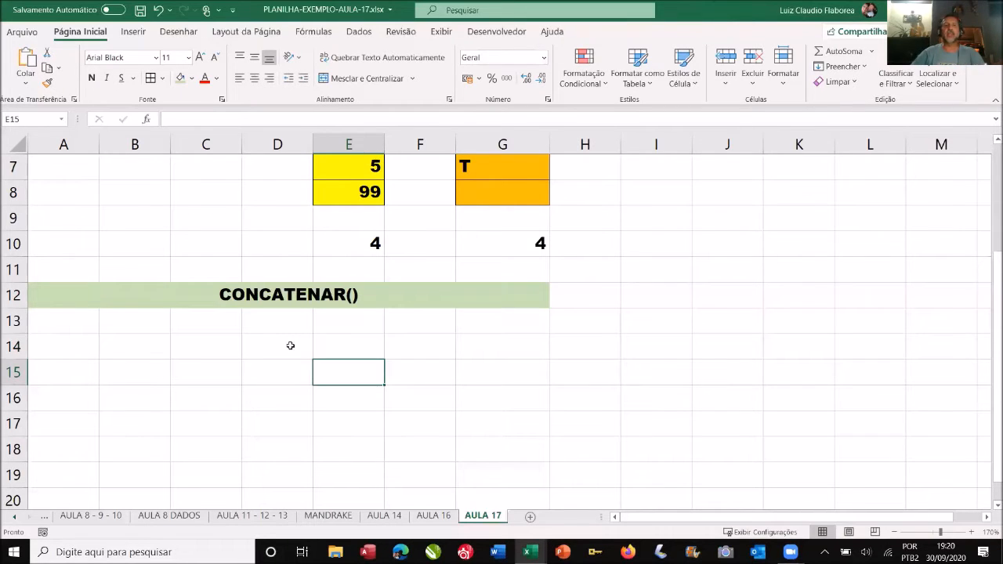
Step: Enter a sample first name in C14, replacing the first attempt with another name
{"action": "left_click", "coordinate": [215, 345]}
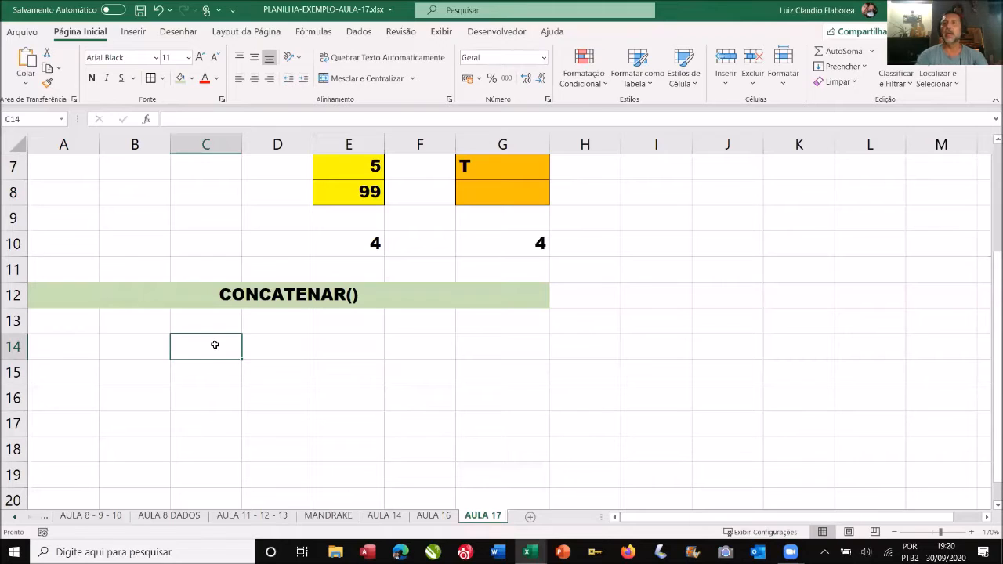
{"action": "type", "text": "ALINE"}
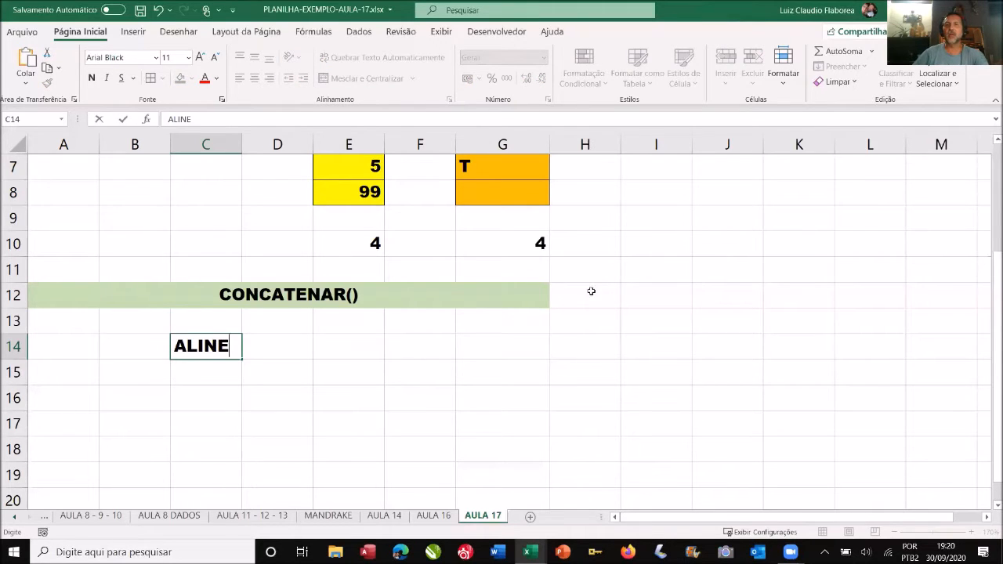
{"action": "left_click", "coordinate": [583, 345]}
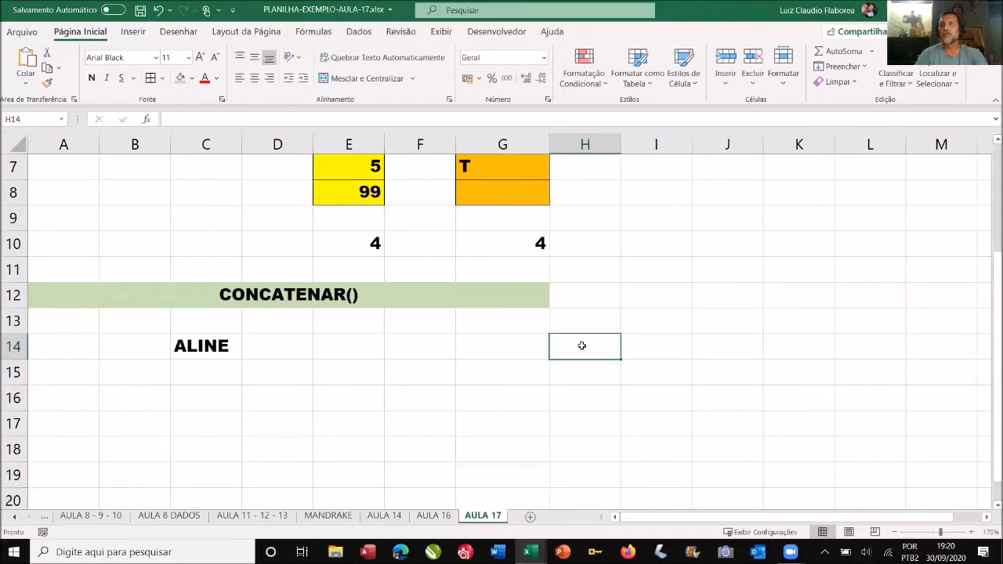
{"action": "double_click", "coordinate": [230, 347]}
{"action": "left_click_drag", "start_coordinate": [230, 347], "coordinate": [174, 338]}
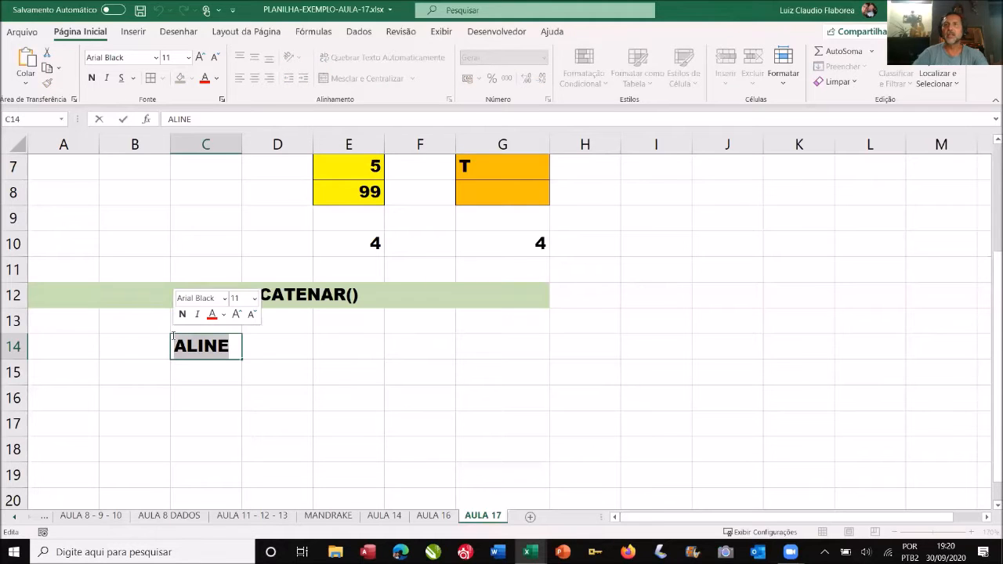
{"action": "type", "text": "CR"}
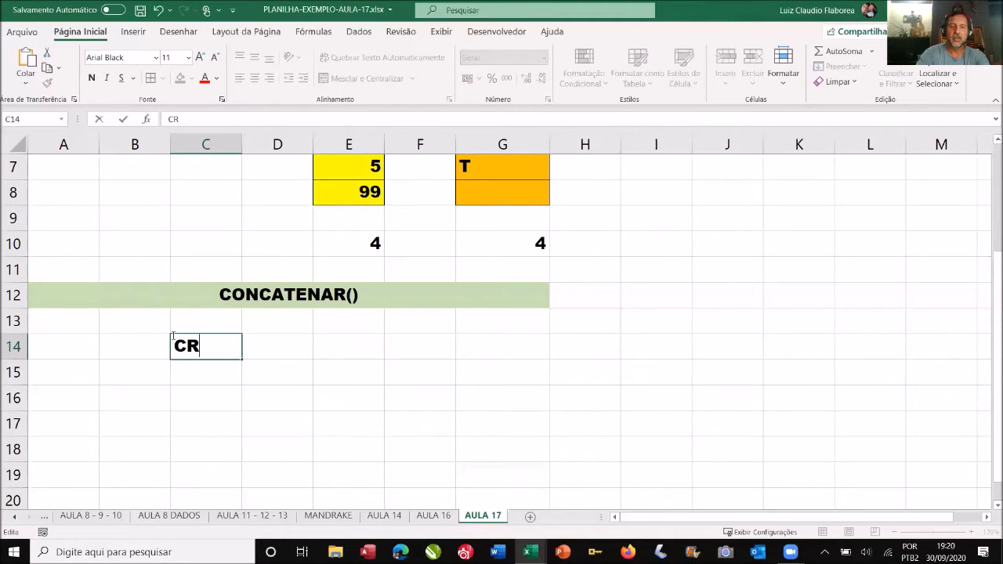
{"action": "type", "text": "ISTINY"}
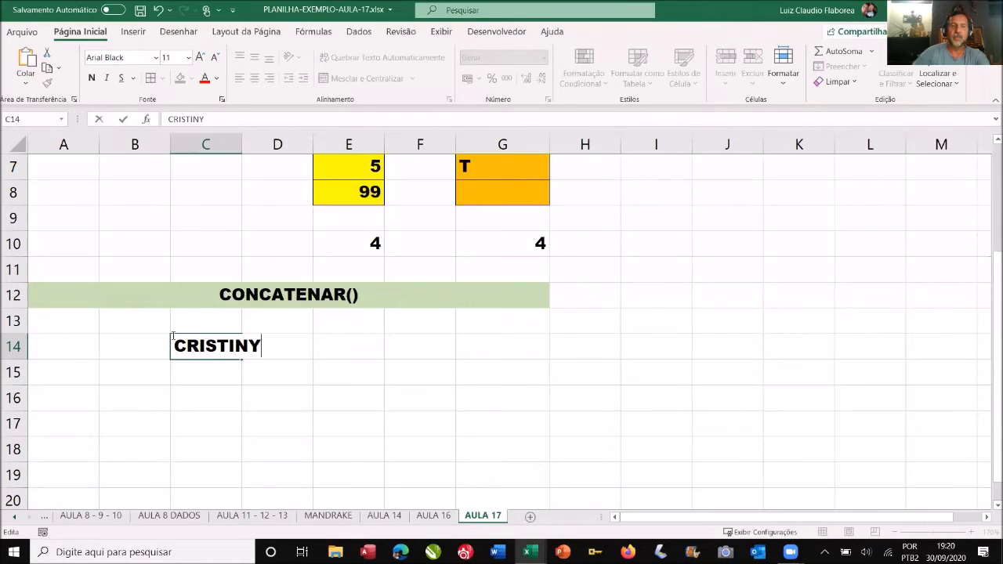
{"action": "key", "text": "Return"}
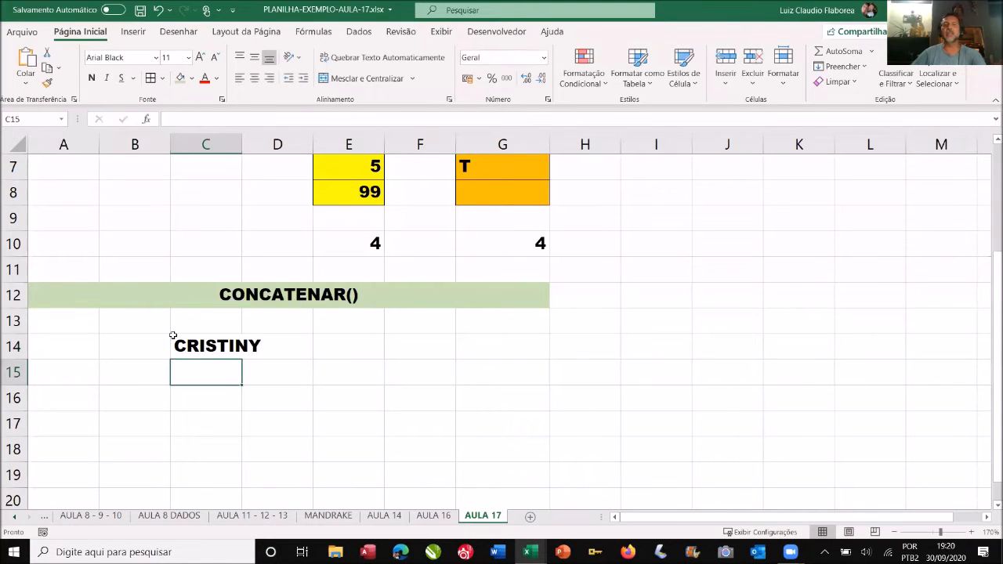
Step: Enter one sample surname in G14 and a second surname in G17
{"action": "left_click", "coordinate": [528, 350]}
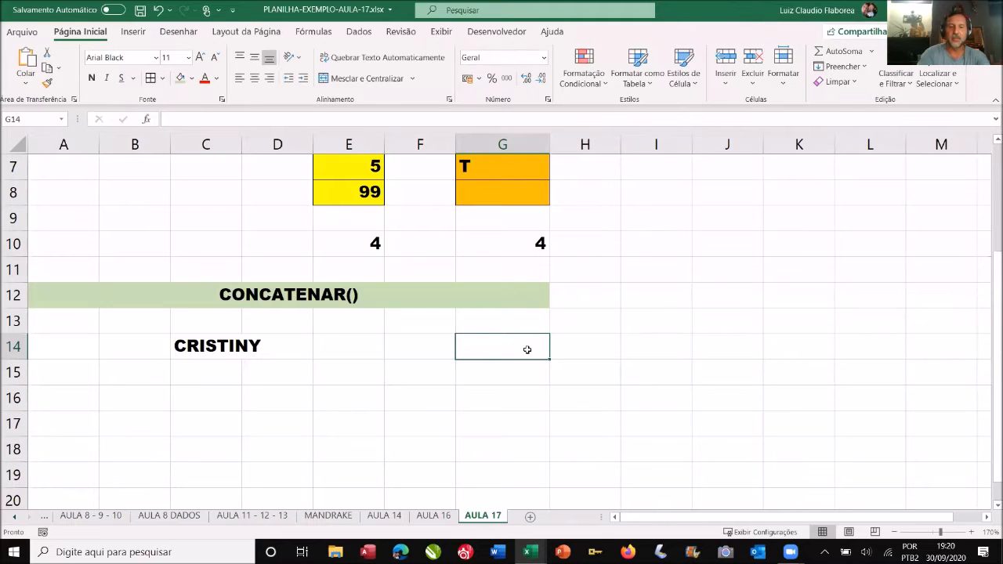
{"action": "type", "text": "VIEIRA"}
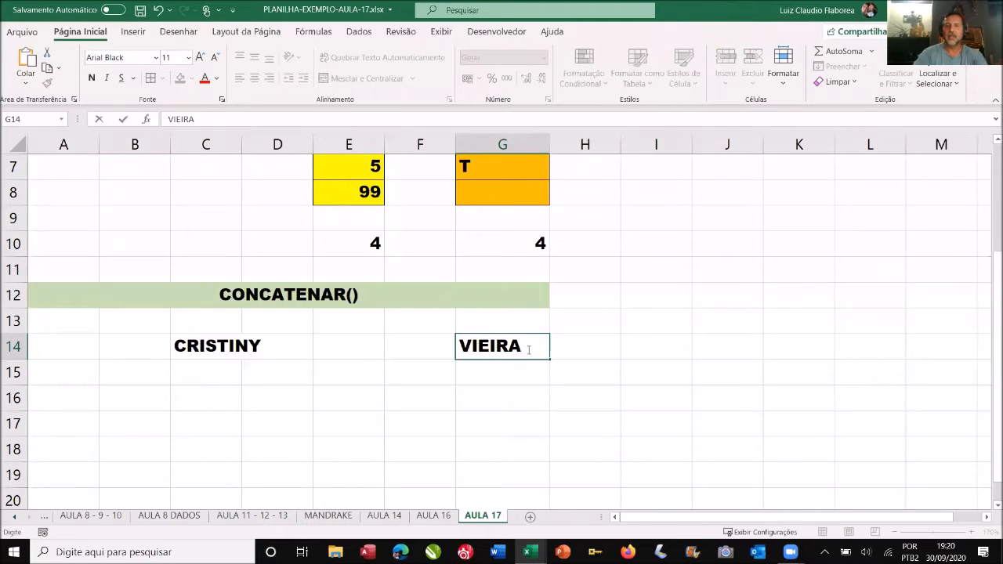
{"action": "key", "text": "Return"}
{"action": "key", "text": "Return"}
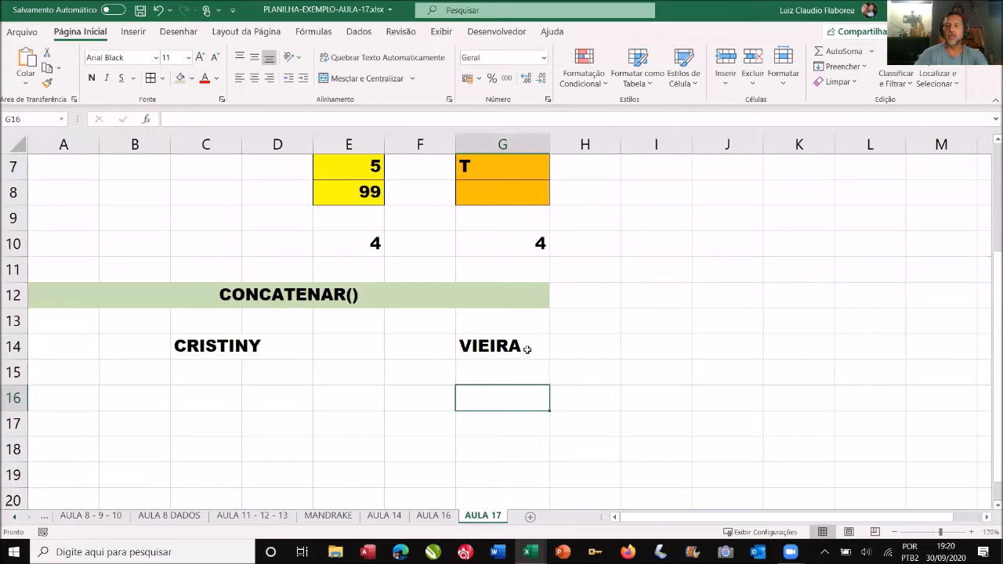
{"action": "key", "text": "Return"}
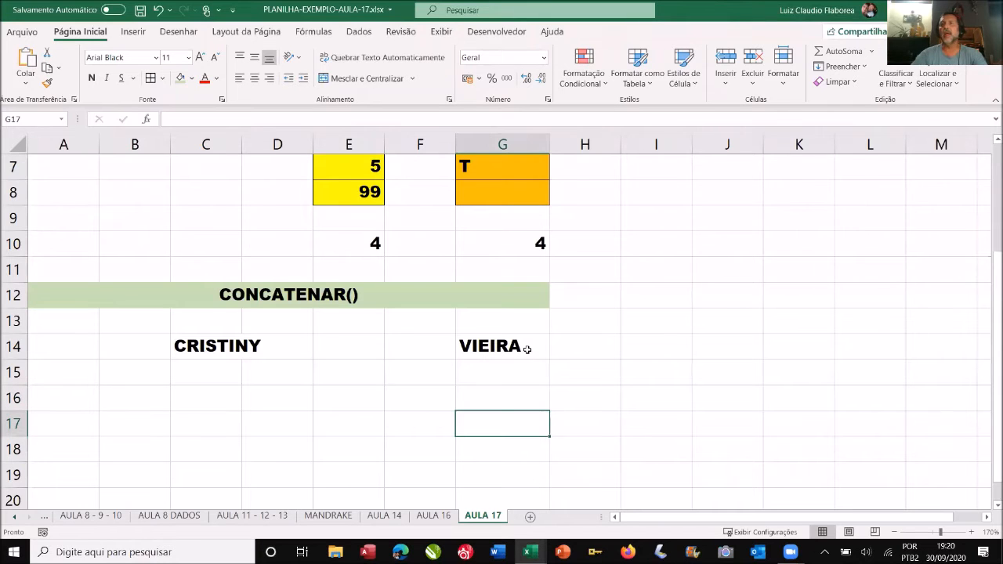
{"action": "type", "text": "B"}
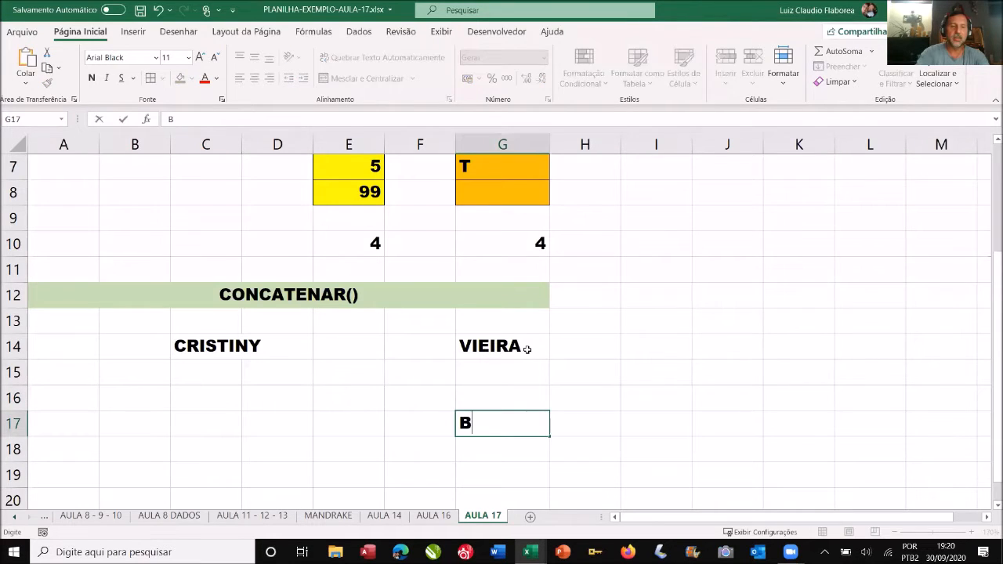
{"action": "type", "text": "RAZ"}
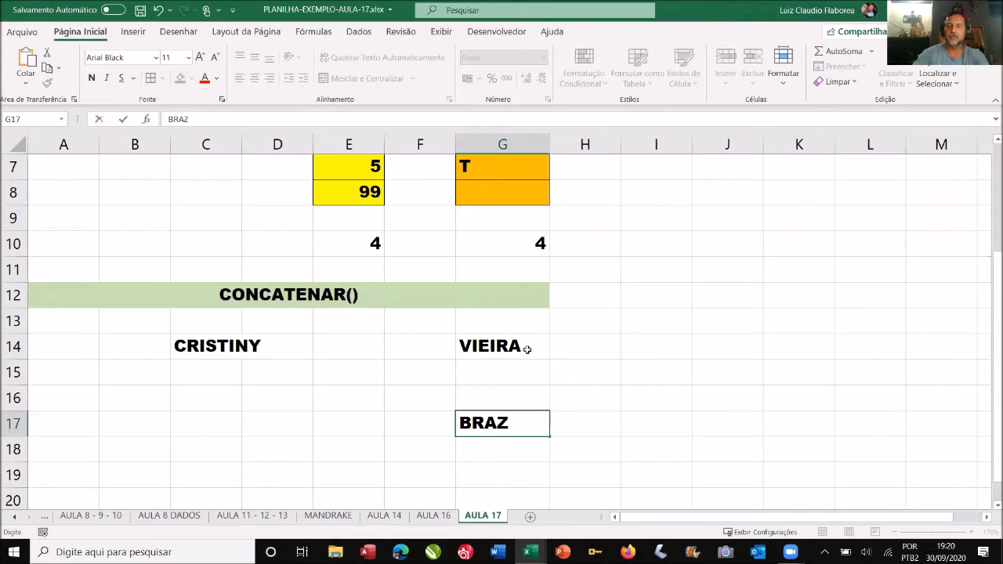
{"action": "key", "text": "Return"}
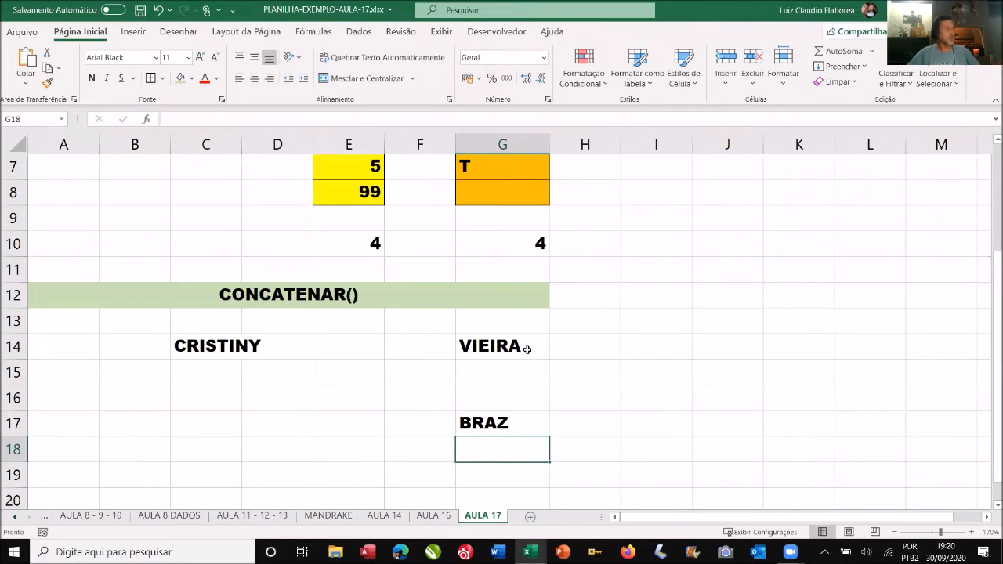
Step: Merge B16:E16 into one centred cell with a yellow fill
{"action": "left_click_drag", "start_coordinate": [146, 402], "coordinate": [322, 397]}
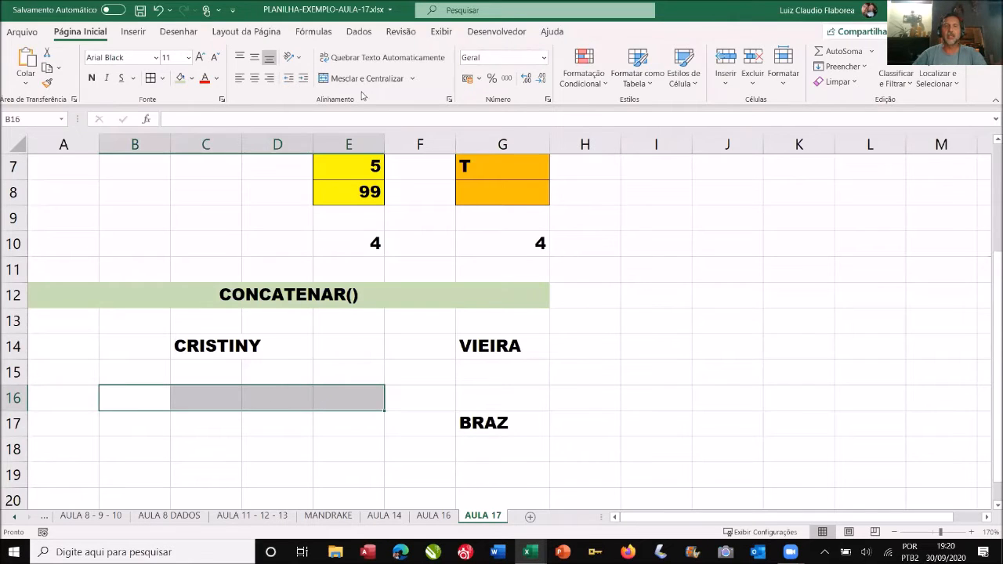
{"action": "left_click", "coordinate": [375, 80]}
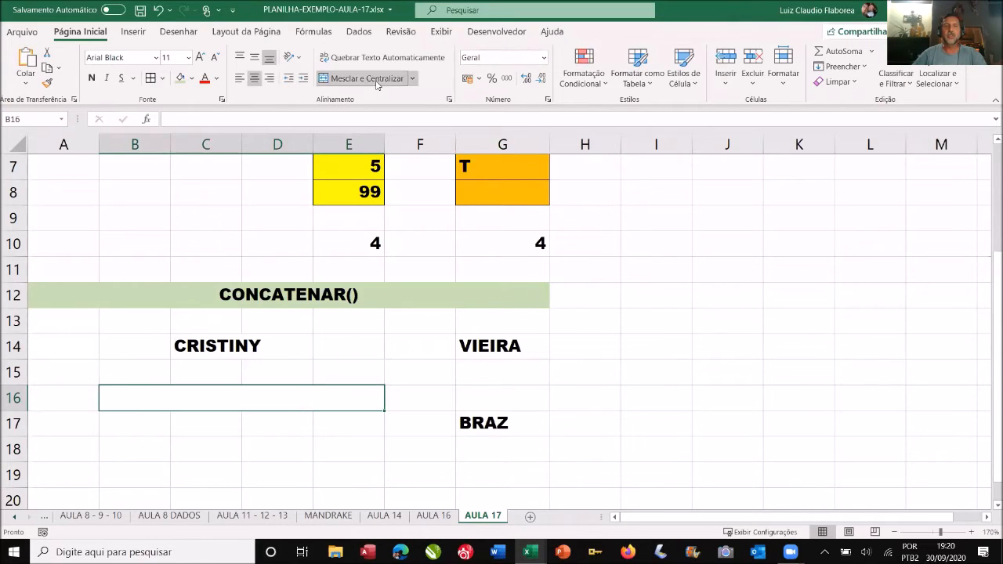
{"action": "left_click", "coordinate": [191, 79]}
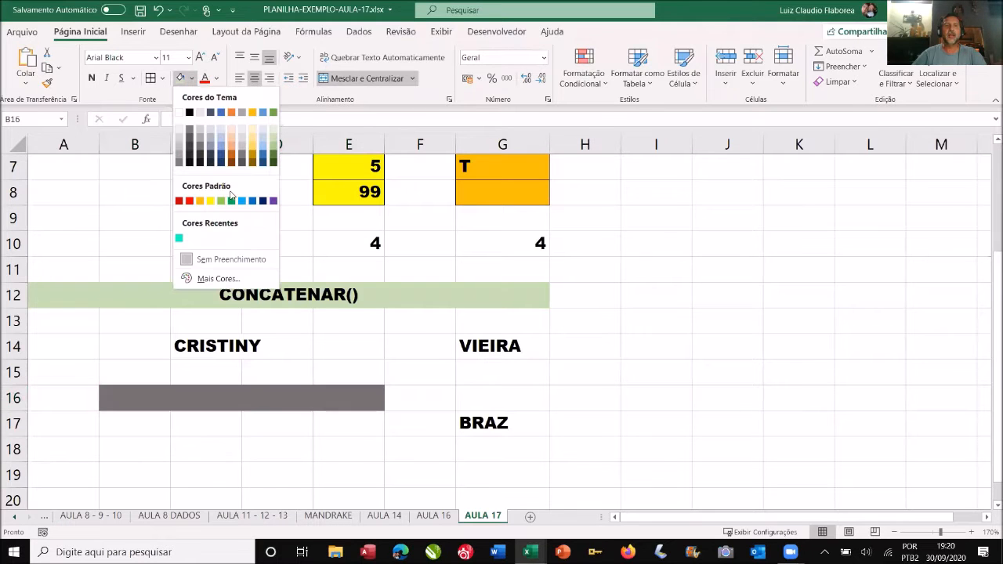
{"action": "left_click", "coordinate": [209, 199]}
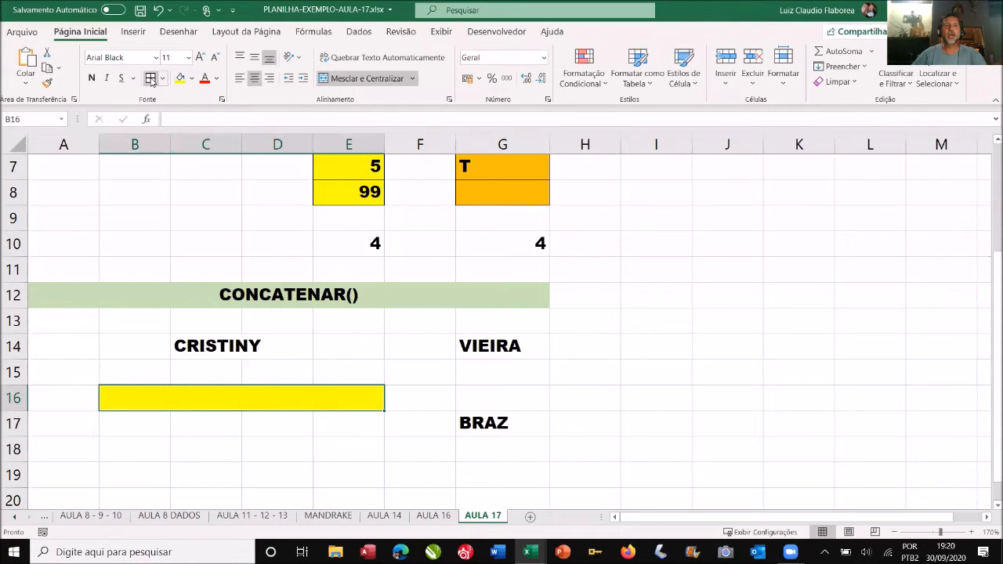
{"action": "left_click", "coordinate": [247, 453]}
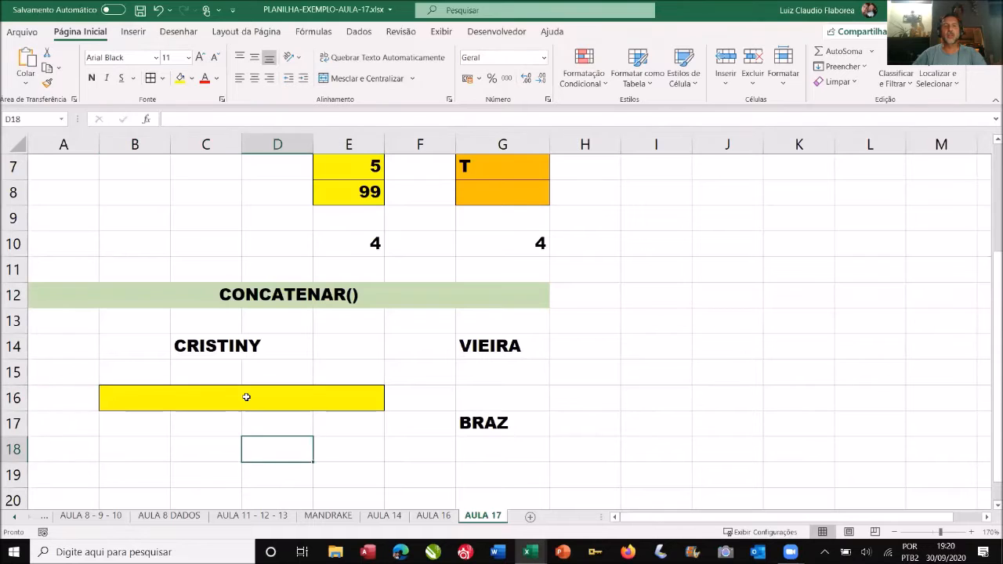
Step: In B16, start =CONCATENAR("SRA. ";C14 using the CONCATENAR autocomplete suggestion
{"action": "left_click", "coordinate": [246, 396]}
{"action": "type", "text": "=CON"}
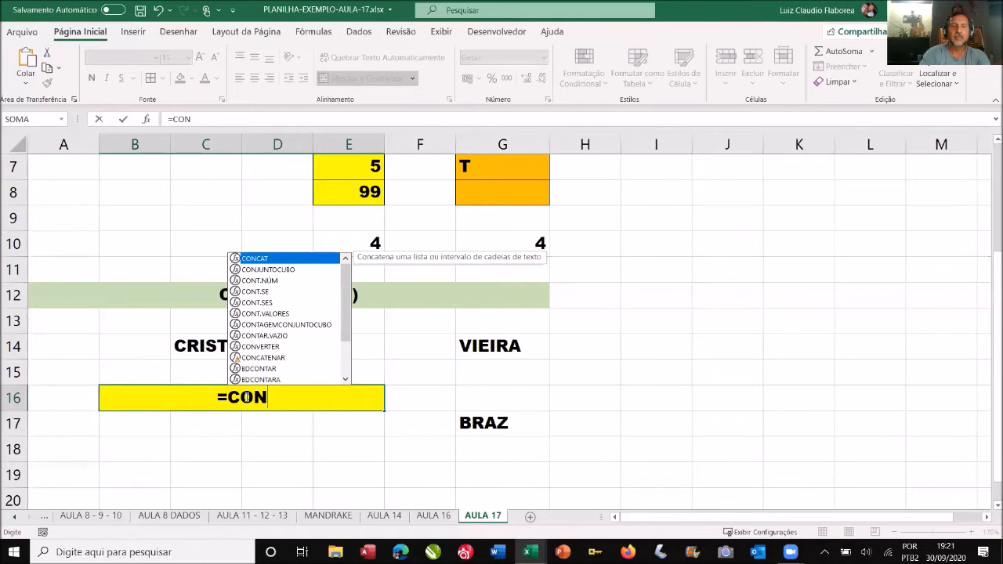
{"action": "type", "text": "CA"}
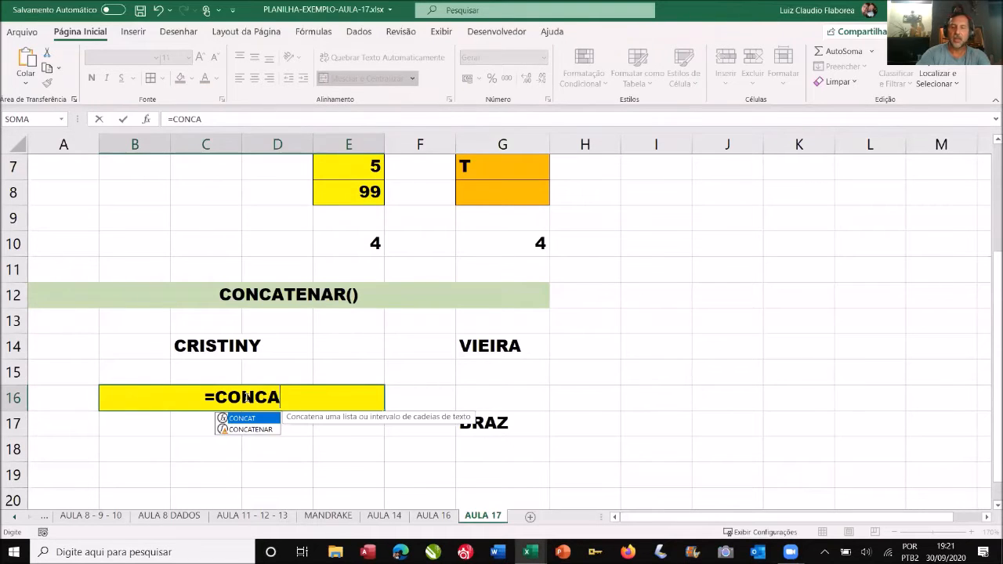
{"action": "key", "text": "Down"}
{"action": "key", "text": "Tab"}
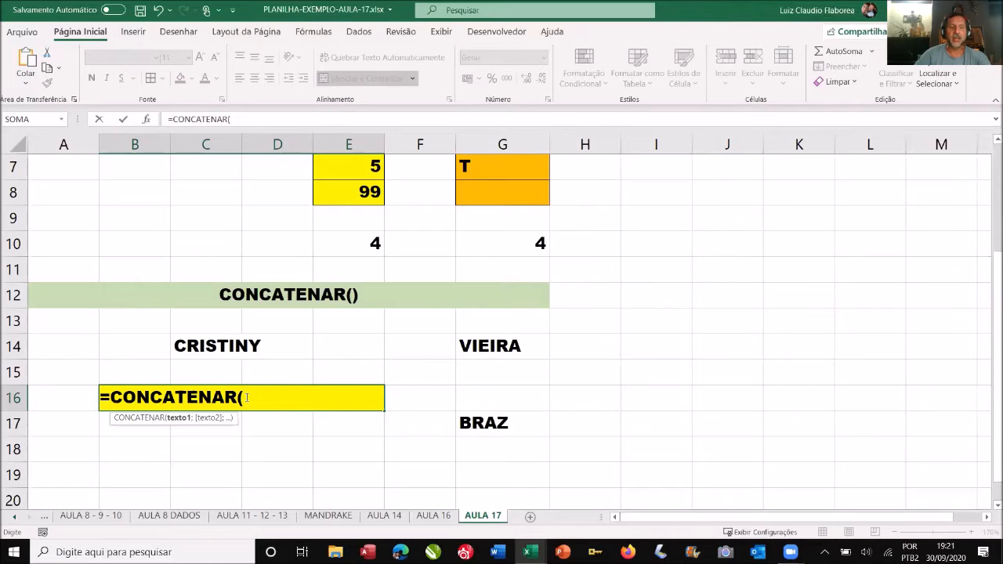
{"action": "type", "text": "\""}
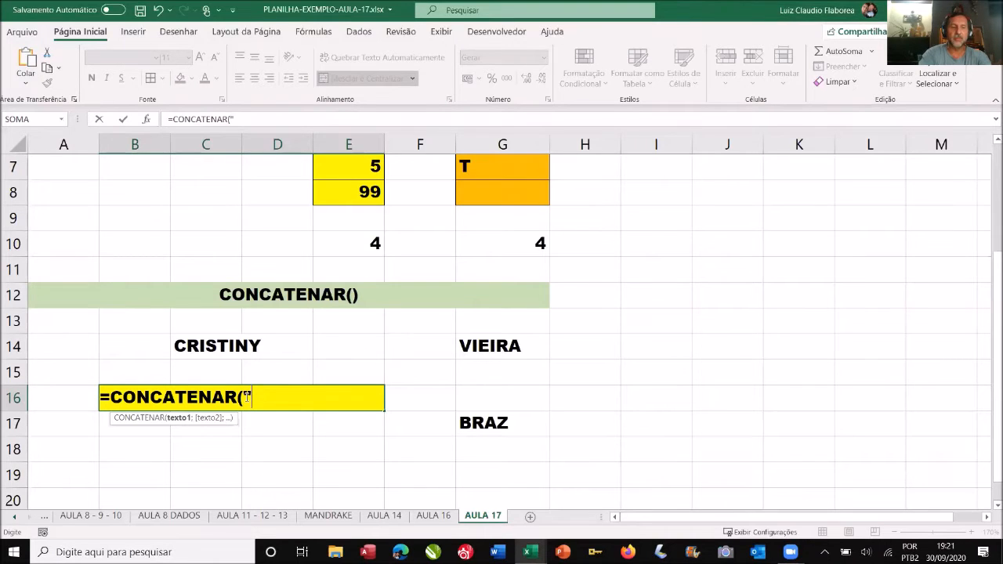
{"action": "type", "text": "SRA"}
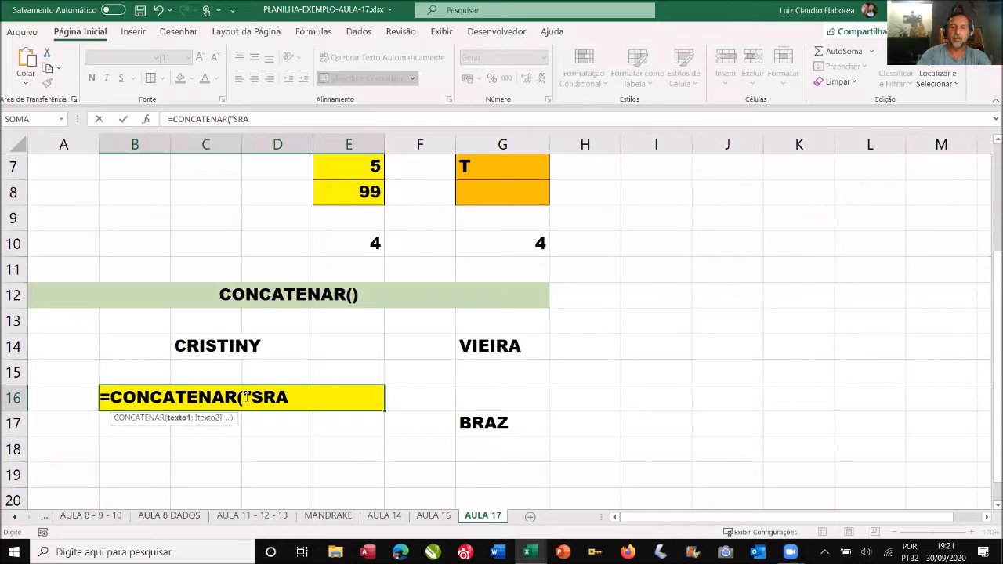
{"action": "type", "text": ". \""}
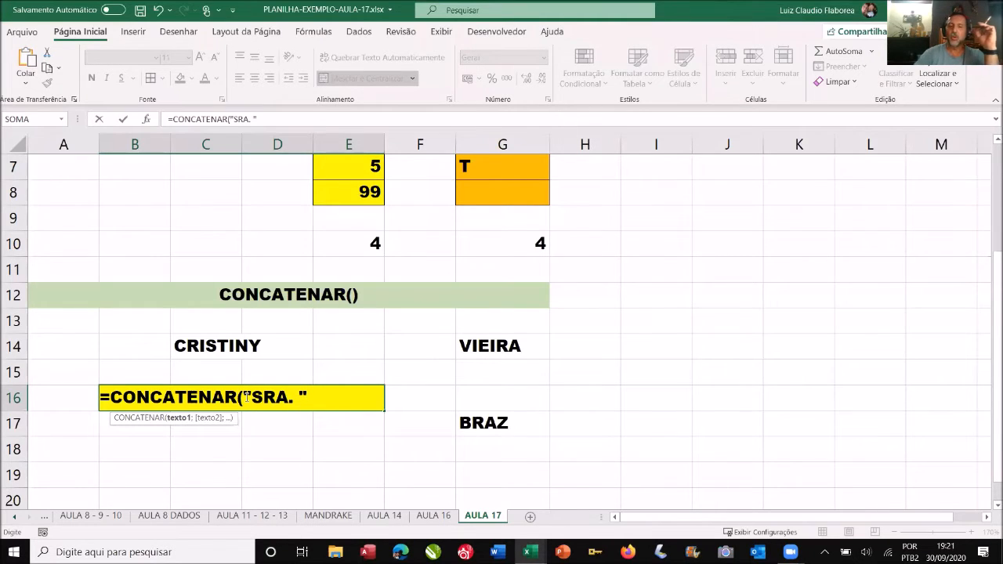
{"action": "type", "text": ";"}
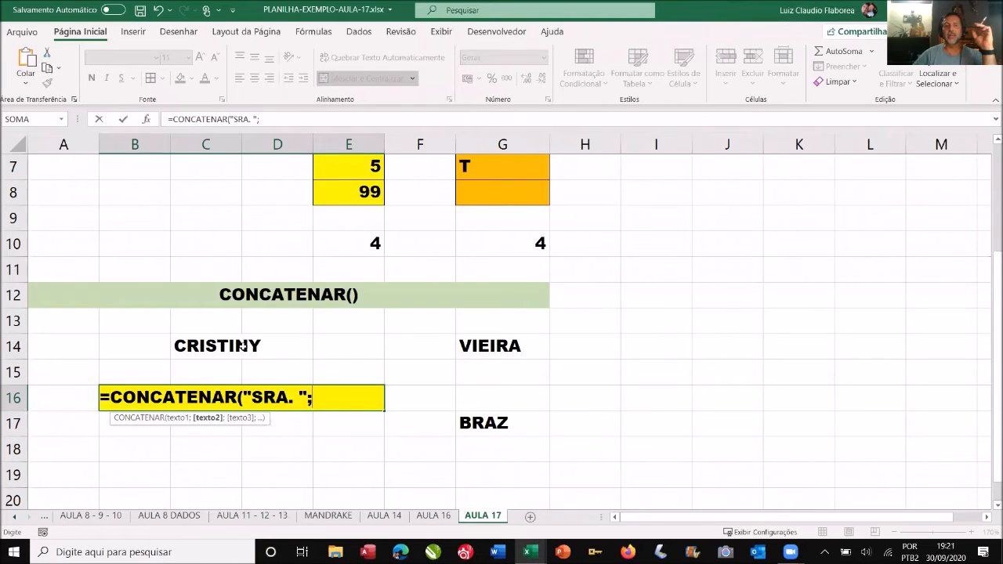
{"action": "left_click", "coordinate": [244, 346]}
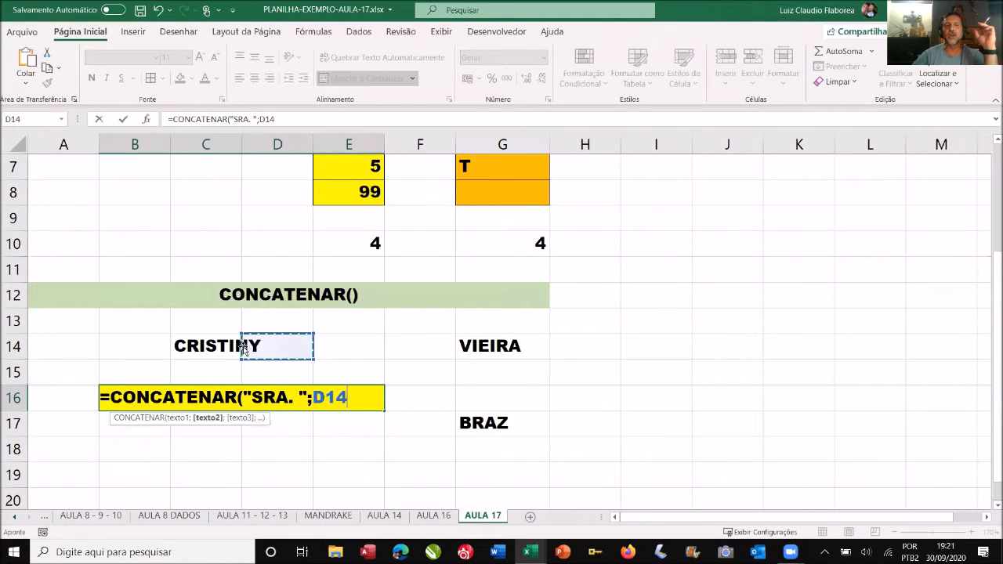
{"action": "left_click", "coordinate": [212, 347]}
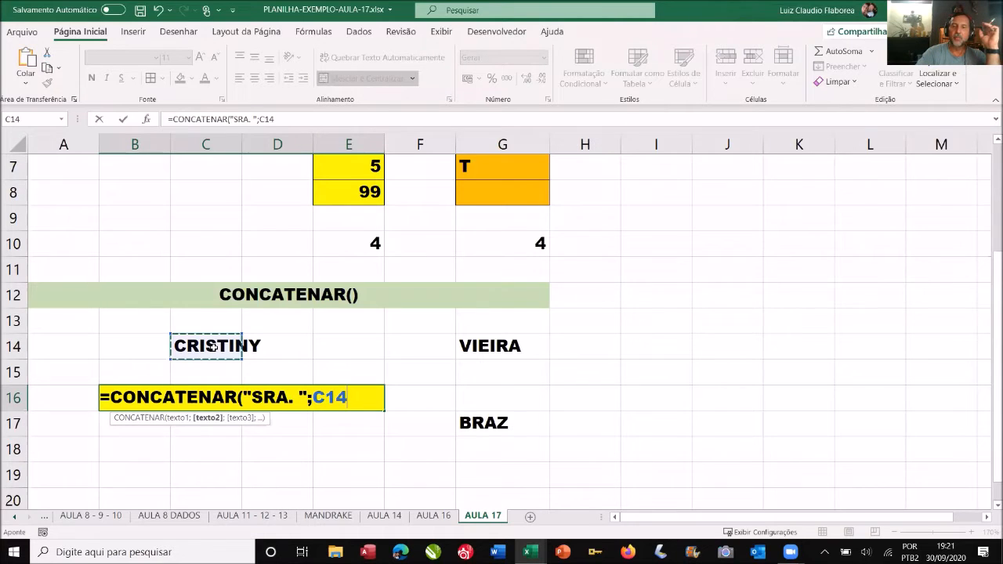
Step: Add G14 and G17 to complete =CONCATENAR("SRA. ";C14;G14;G17) in B16
{"action": "type", "text": ";"}
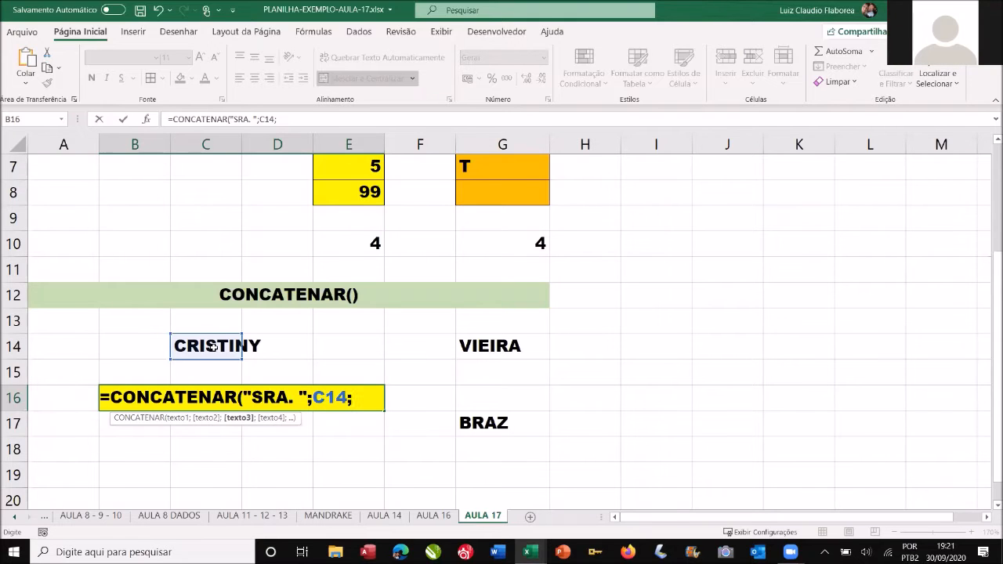
{"action": "type", "text": "\""}
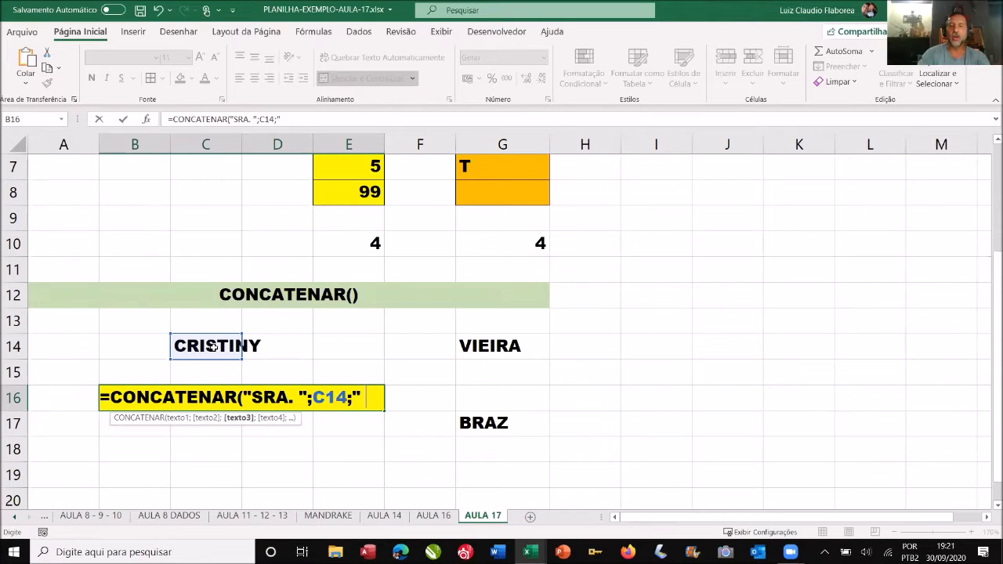
{"action": "key", "text": "BackSpace"}
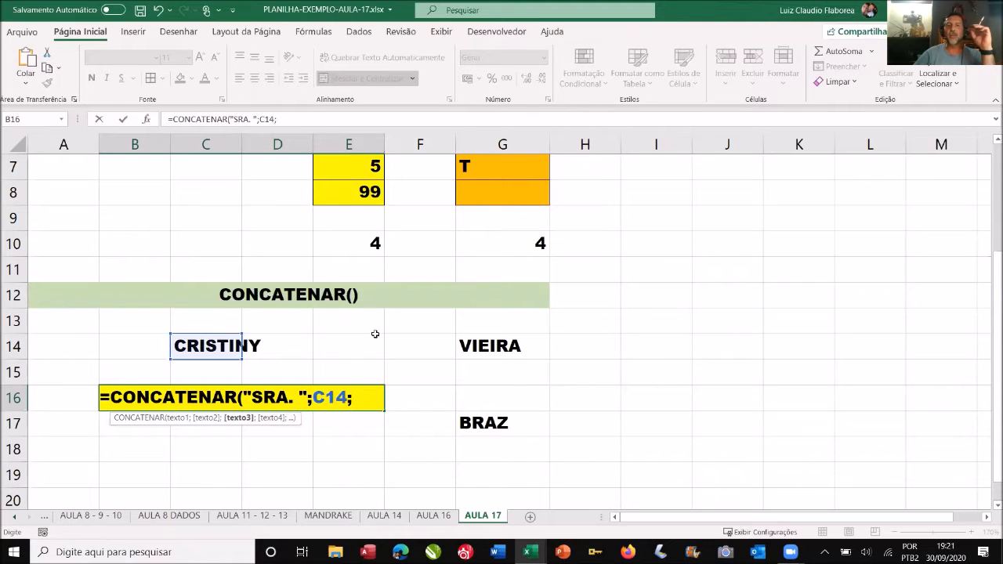
{"action": "left_click", "coordinate": [476, 346]}
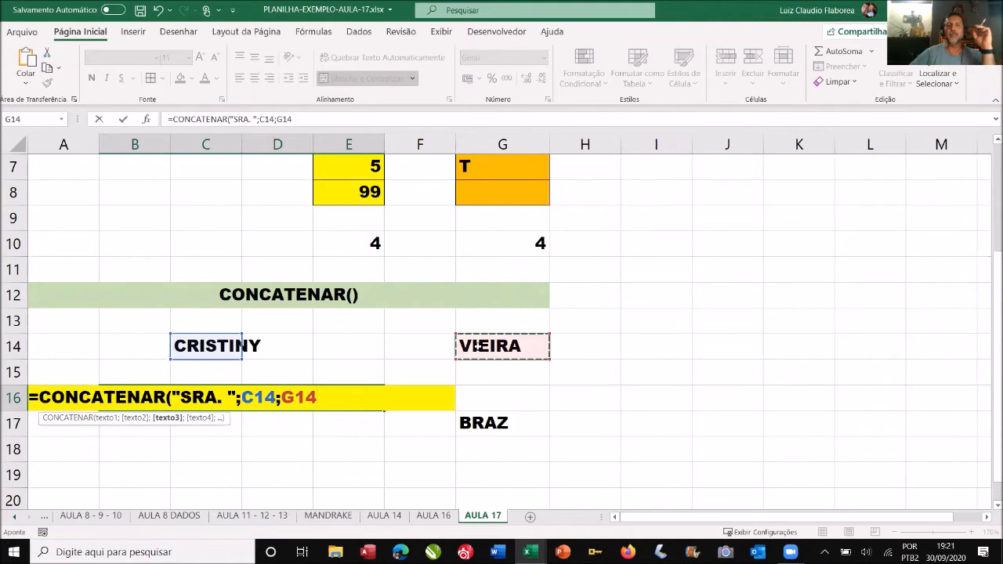
{"action": "left_click", "coordinate": [483, 423]}
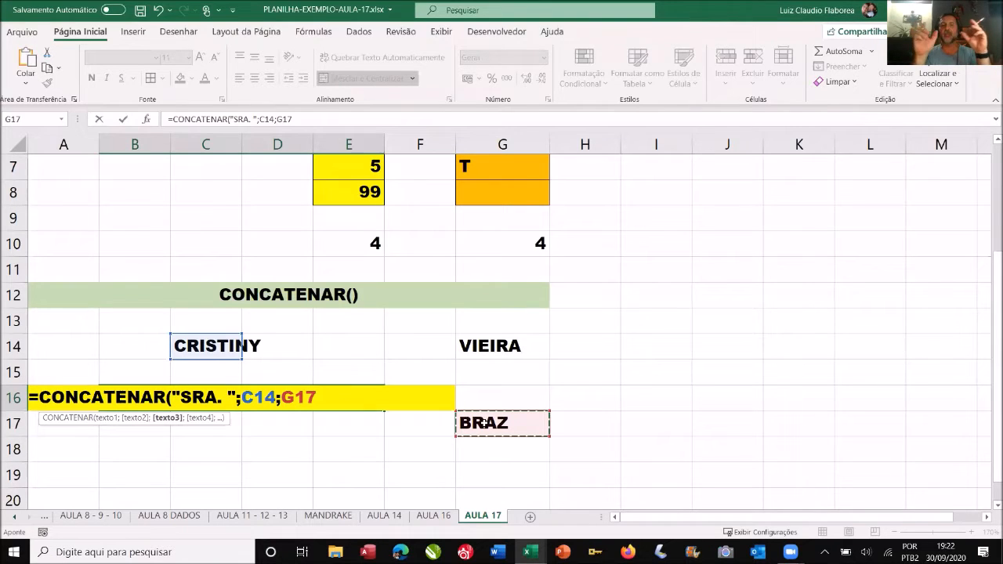
{"action": "left_click", "coordinate": [503, 349]}
{"action": "type", "text": ";"}
{"action": "left_click", "coordinate": [487, 426]}
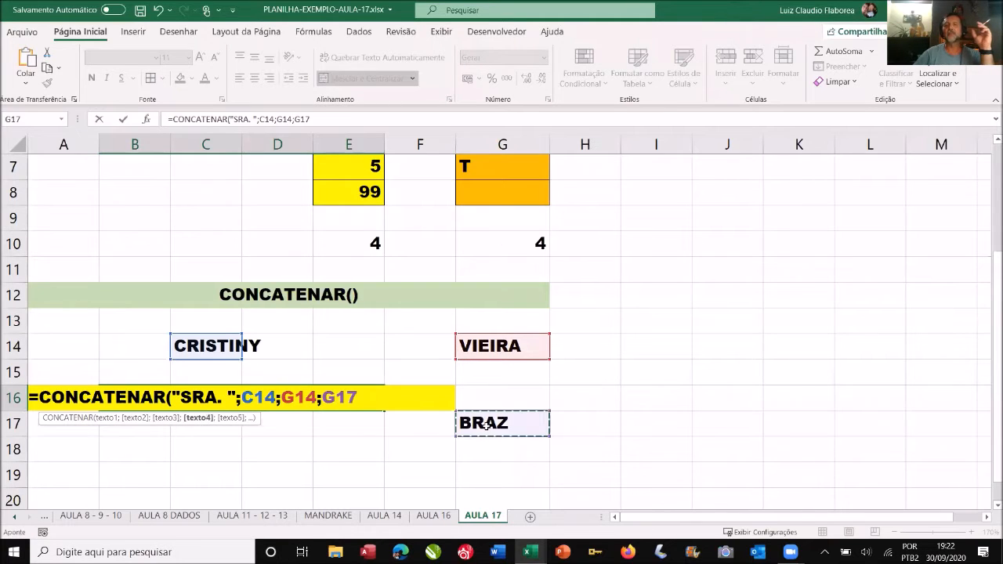
{"action": "type", "text": ")"}
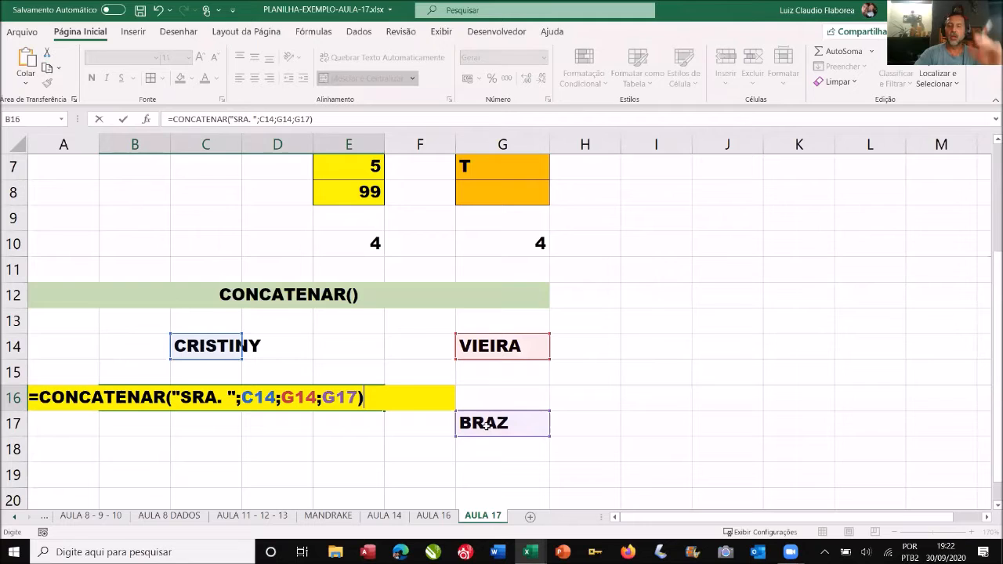
{"action": "key", "text": "Return"}
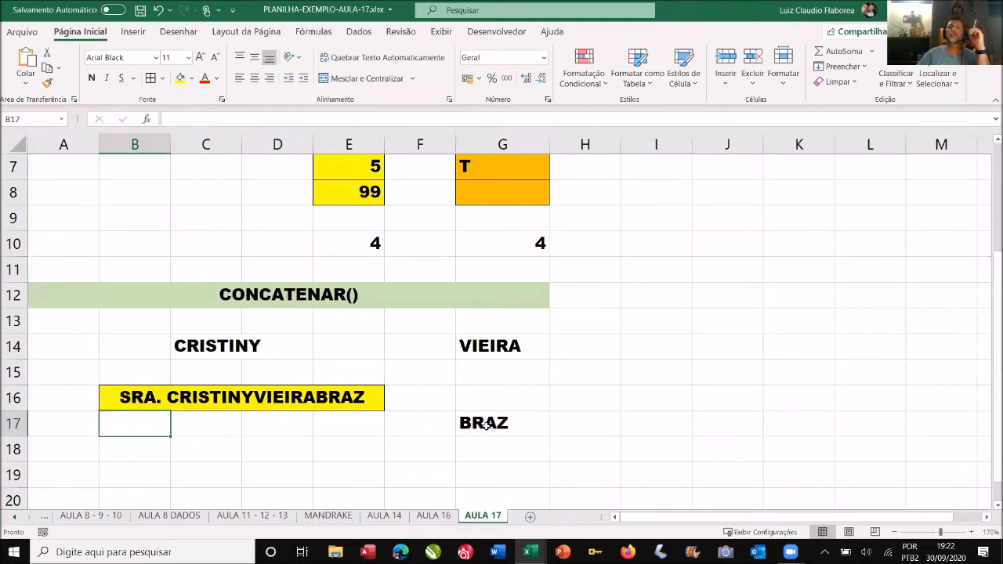
Step: Zoom the sheet in to 200% and bring row 16 into view
{"action": "left_click", "coordinate": [969, 532]}
{"action": "left_click", "coordinate": [969, 532]}
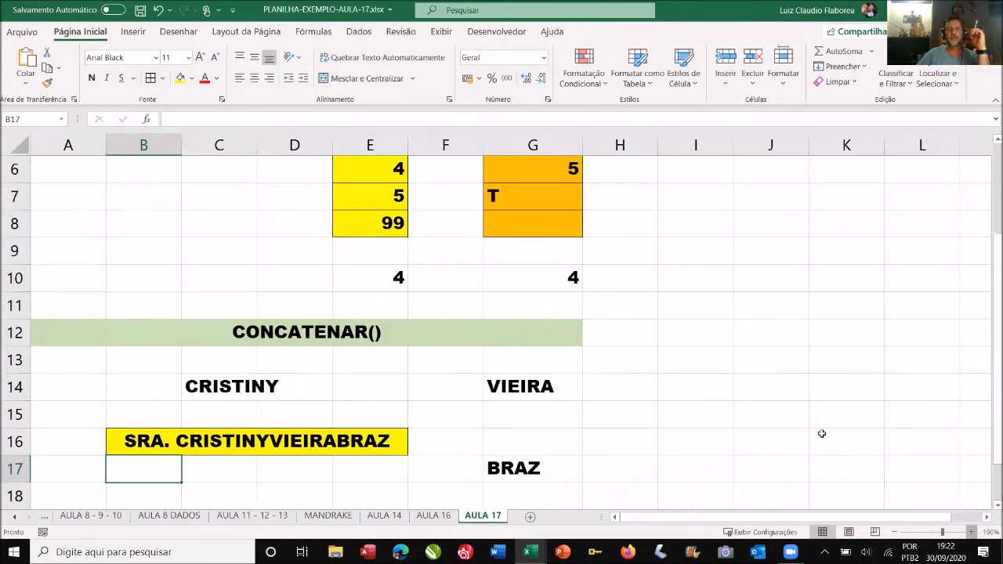
{"action": "scroll", "coordinate": [815, 431], "scroll_direction": "down", "scroll_amount": 2}
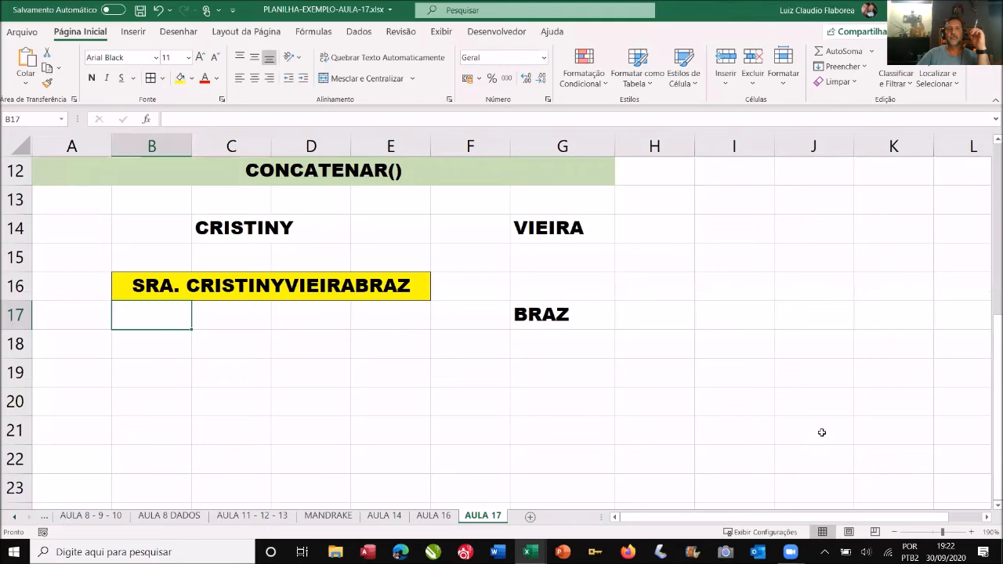
{"action": "left_click", "coordinate": [972, 532]}
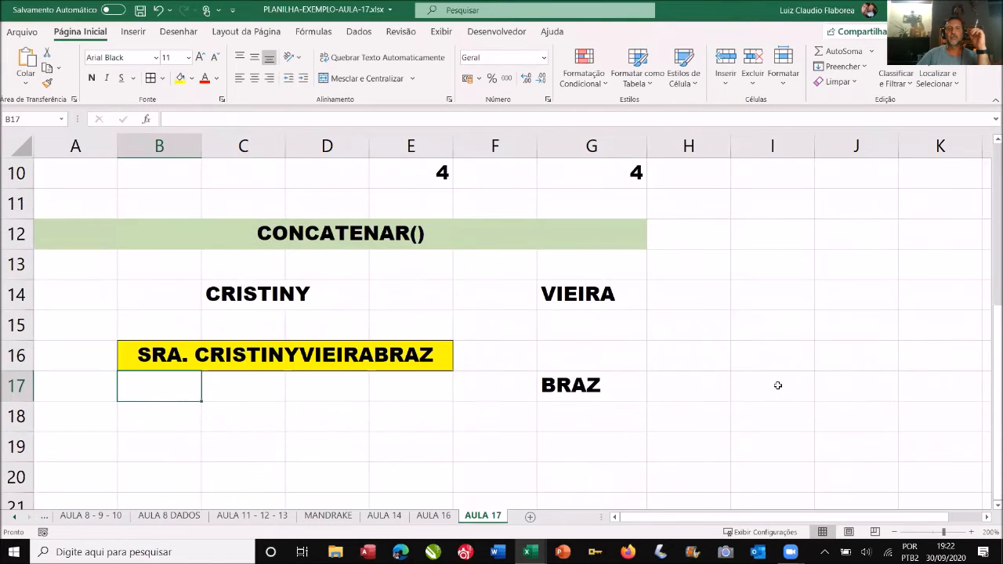
{"action": "scroll", "coordinate": [776, 387], "scroll_direction": "down", "scroll_amount": 1}
{"action": "scroll", "coordinate": [770, 390], "scroll_direction": "up", "scroll_amount": 1}
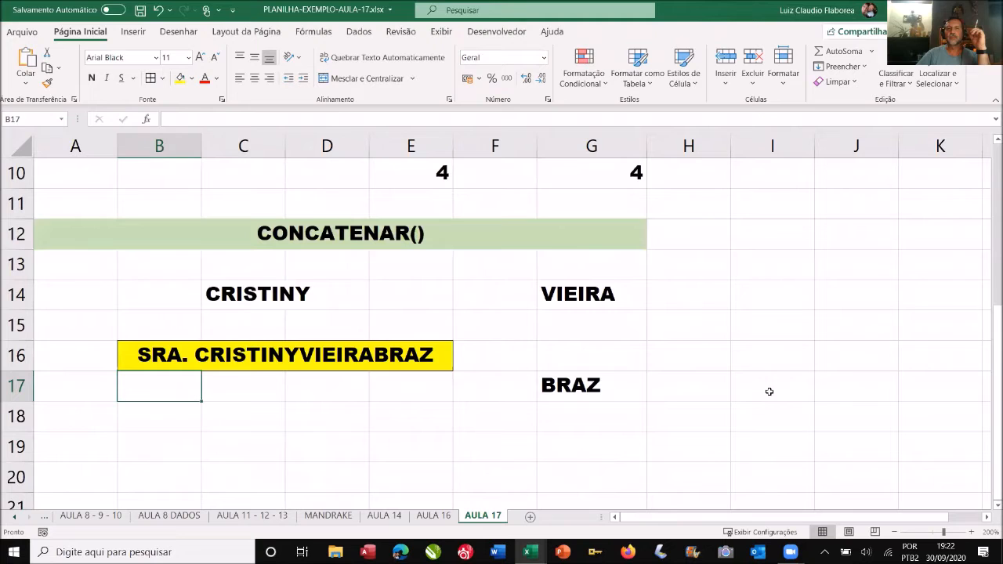
{"action": "left_click_drag", "start_coordinate": [990, 333], "coordinate": [990, 375]}
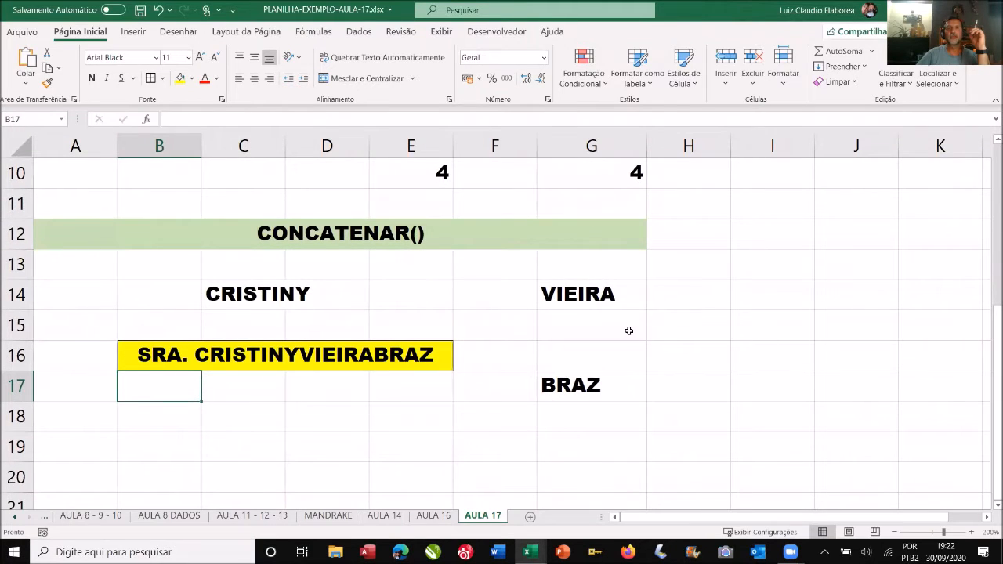
Step: Insert " "; after C14 in B16's CONCATENAR formula to space the first name
{"action": "left_click", "coordinate": [325, 355]}
{"action": "double_click", "coordinate": [324, 355]}
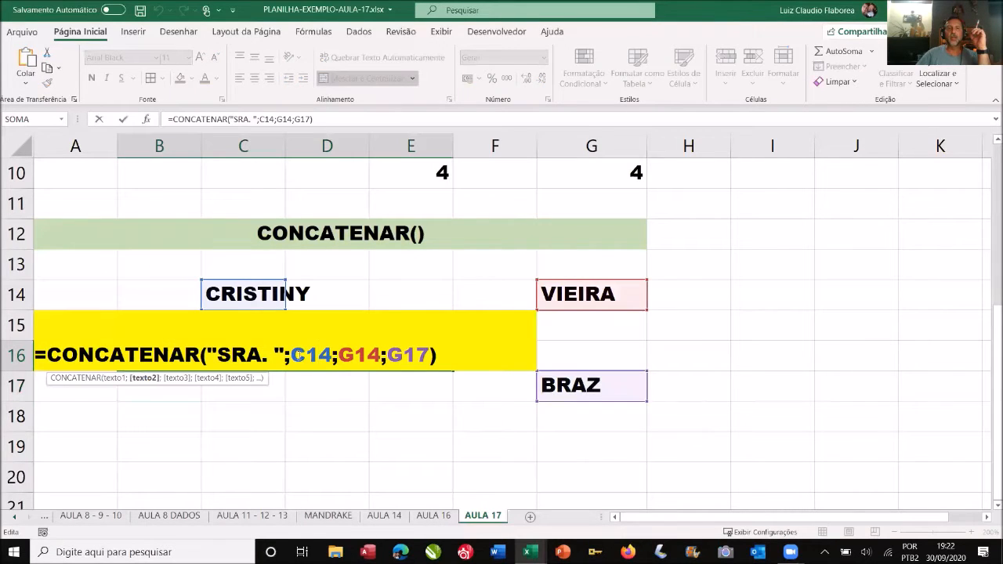
{"action": "left_click", "coordinate": [338, 355]}
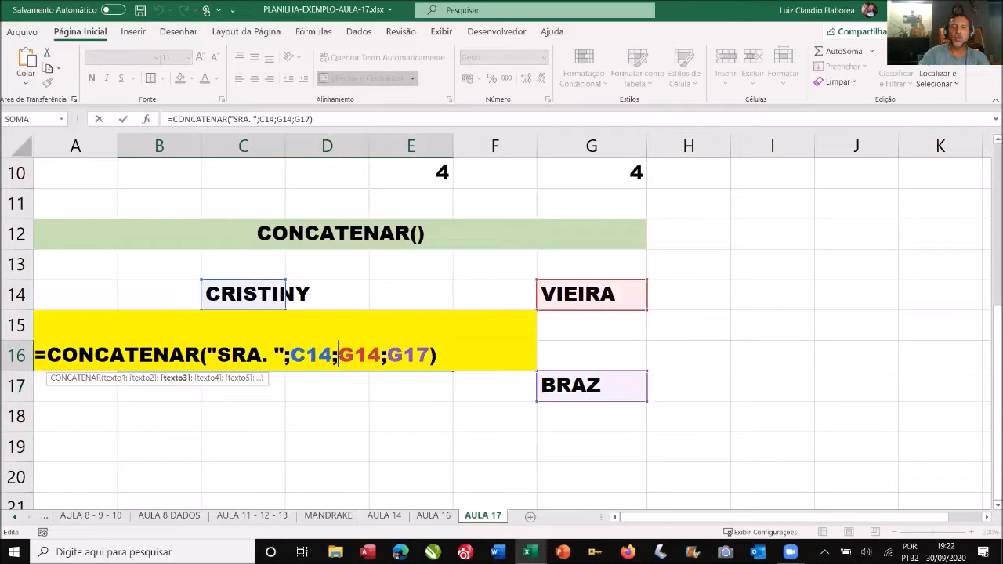
{"action": "type", "text": "\""}
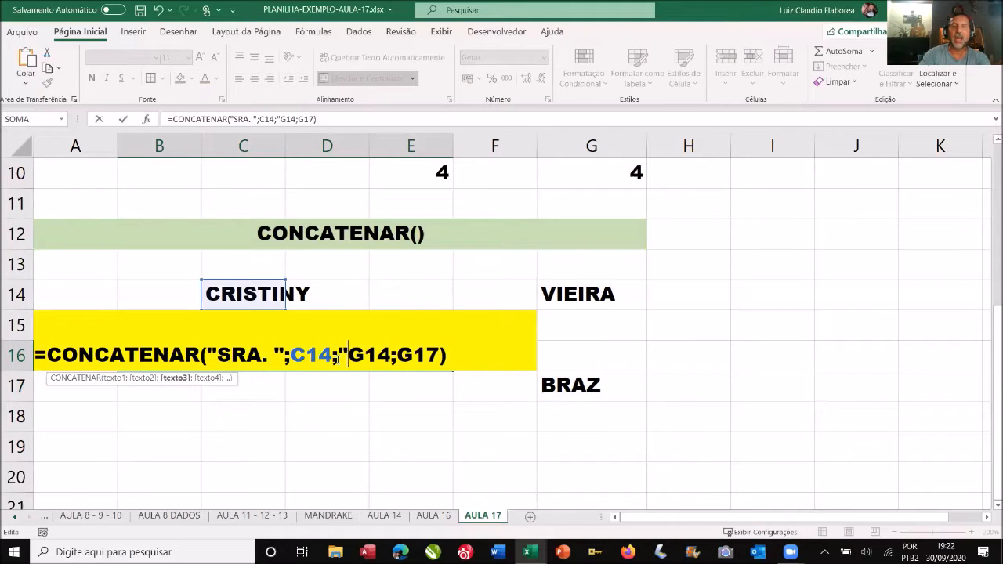
{"action": "type", "text": " \""}
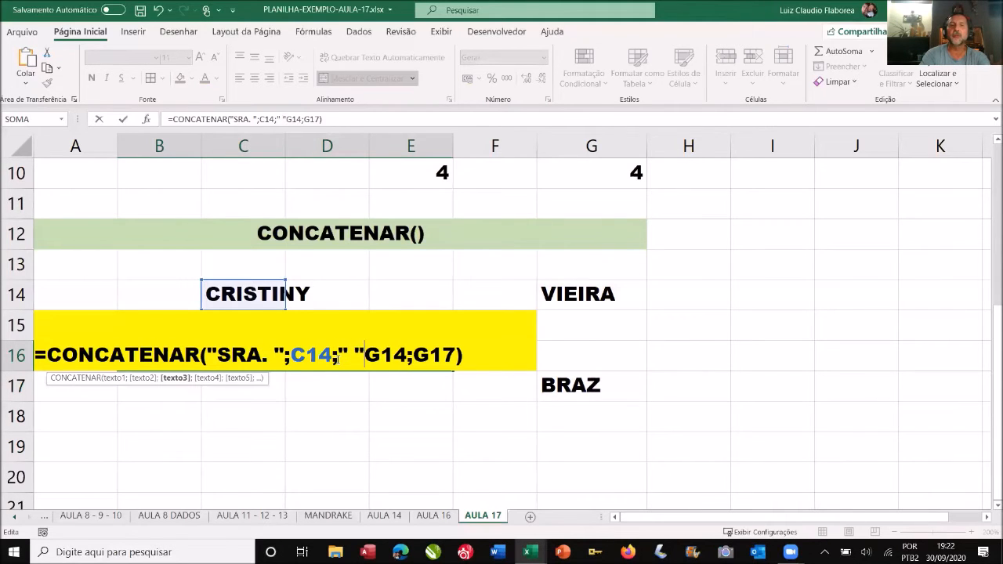
{"action": "type", "text": ";"}
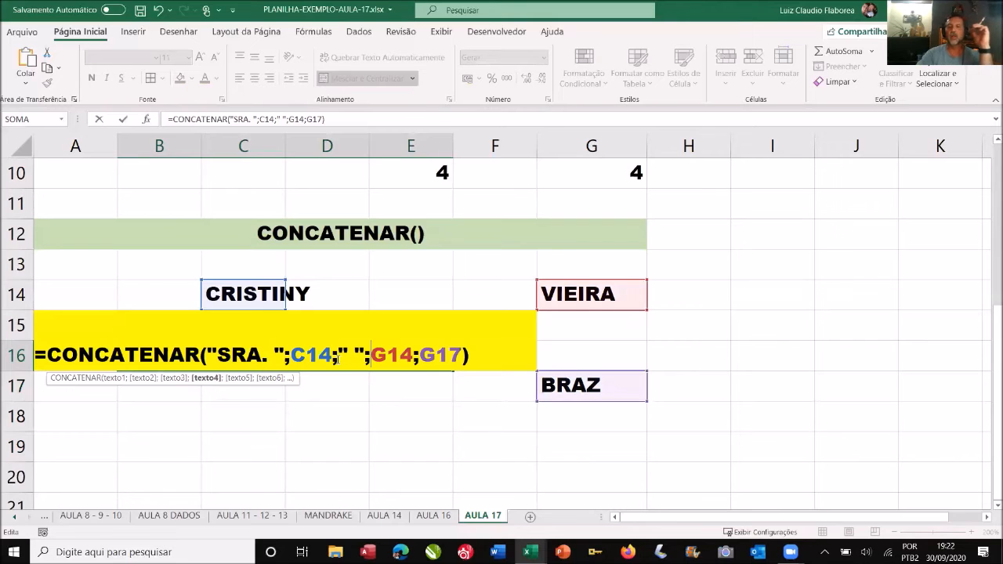
{"action": "key", "text": "Return"}
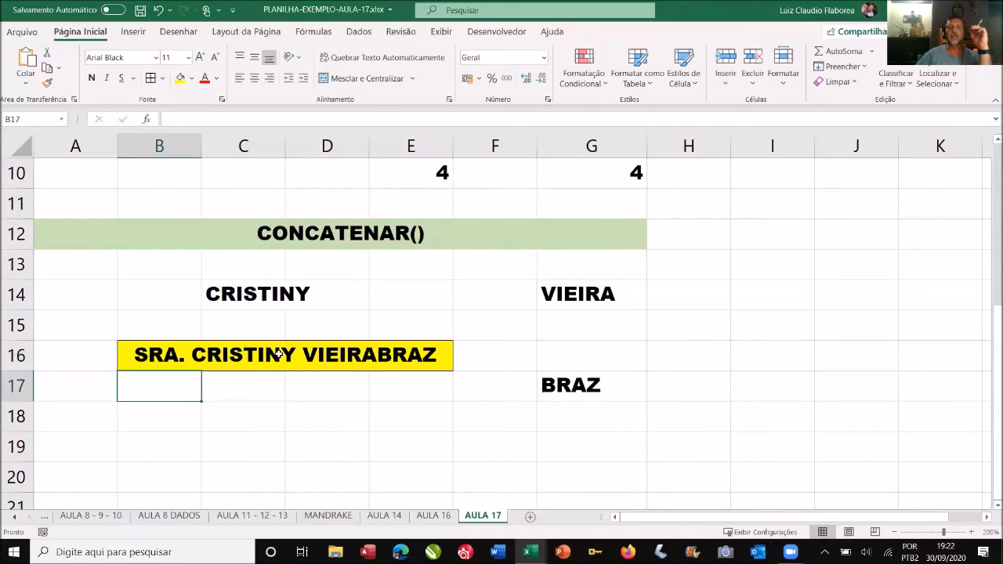
{"action": "left_click", "coordinate": [276, 292]}
Step: Correct the first name's ending in C14 to YNE
{"action": "double_click", "coordinate": [276, 291]}
{"action": "left_click_drag", "start_coordinate": [273, 291], "coordinate": [305, 294]}
{"action": "type", "text": "Y"}
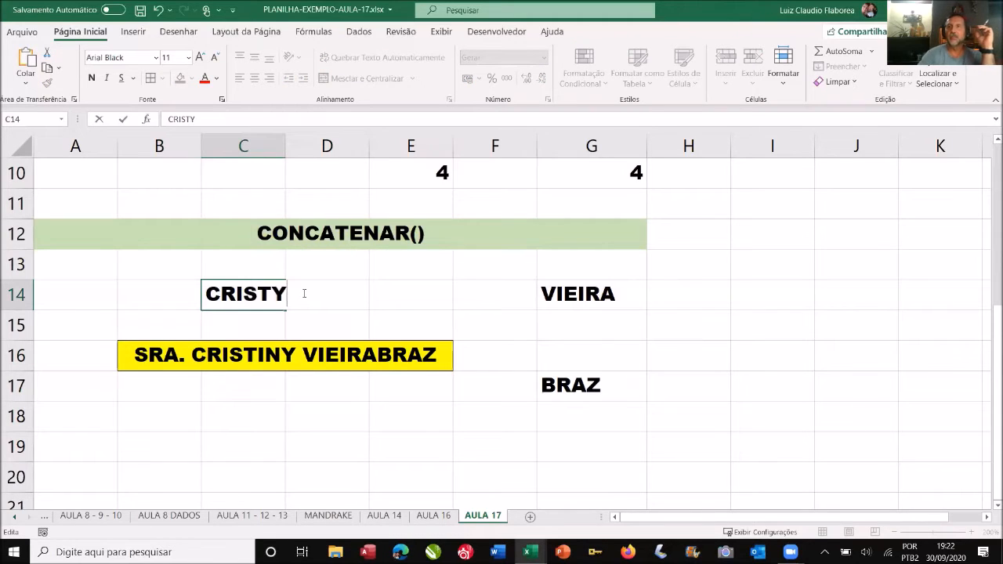
{"action": "type", "text": "NE"}
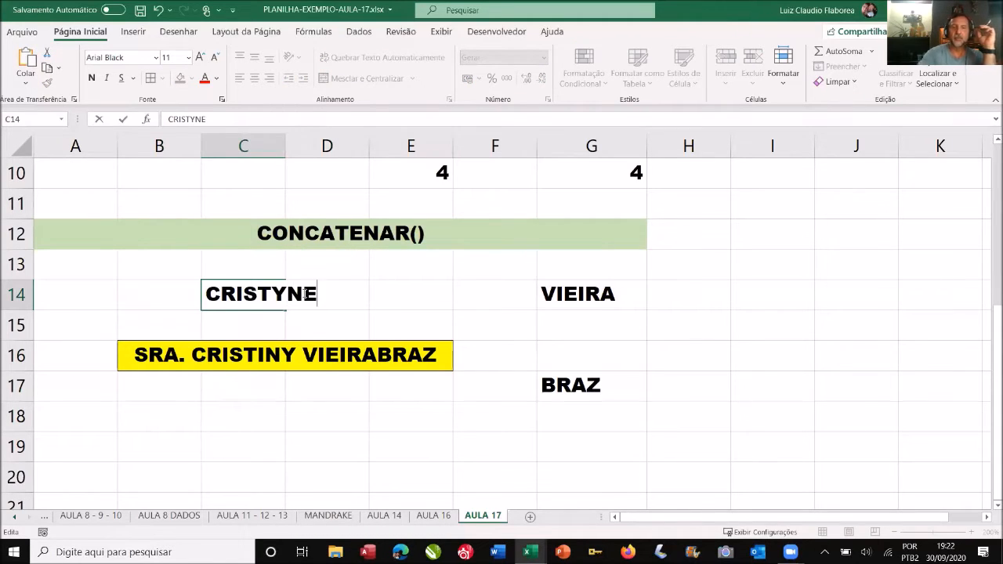
{"action": "key", "text": "Return"}
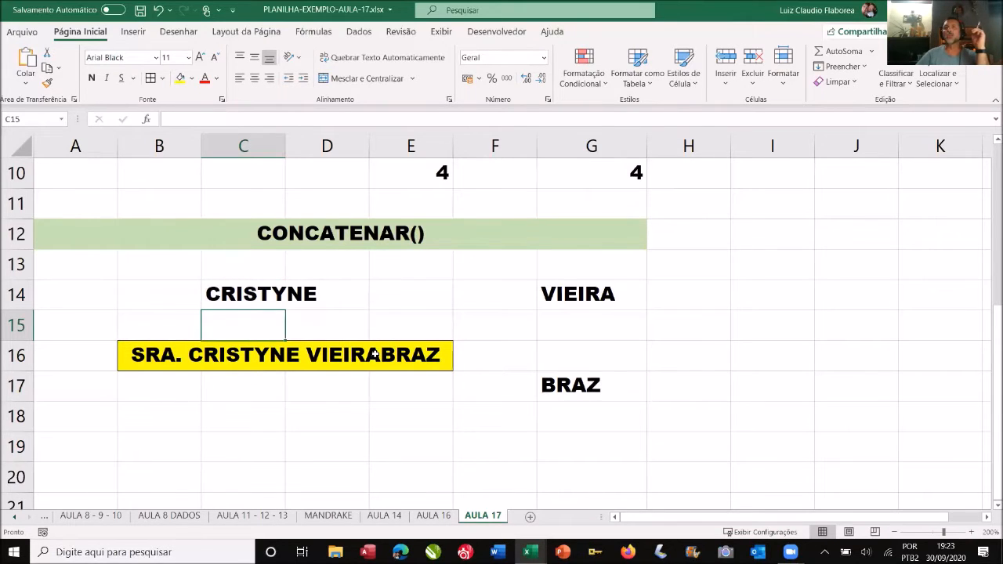
Step: Insert " "; before G17 in B16's formula so the surnames are spaced
{"action": "left_click", "coordinate": [225, 356]}
{"action": "double_click", "coordinate": [224, 356]}
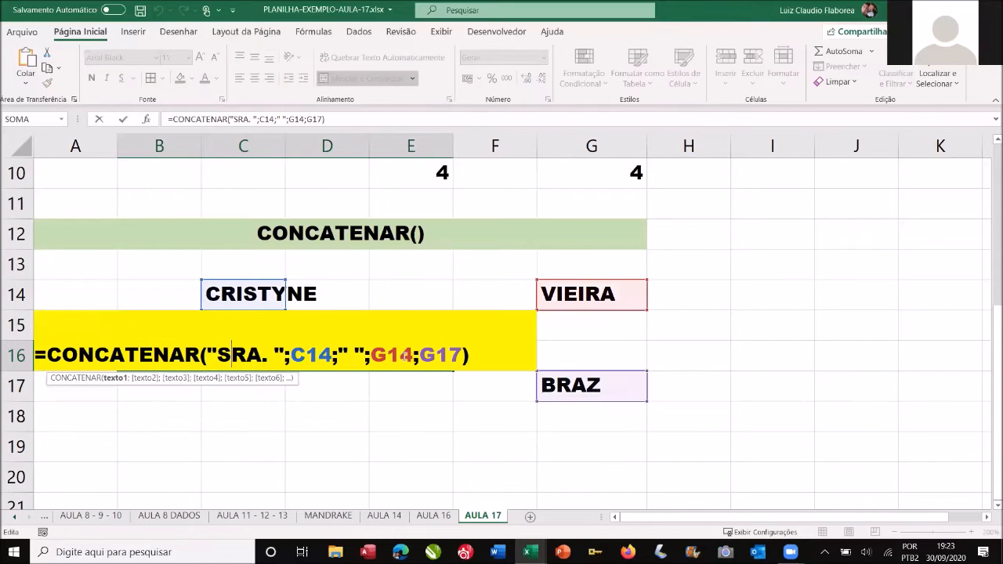
{"action": "left_click", "coordinate": [417, 357]}
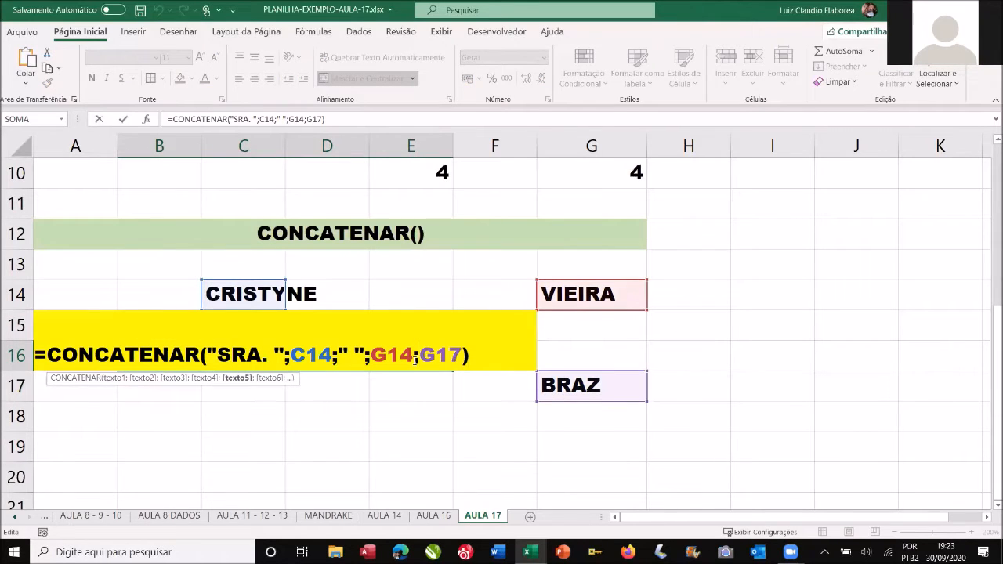
{"action": "type", "text": "\" "}
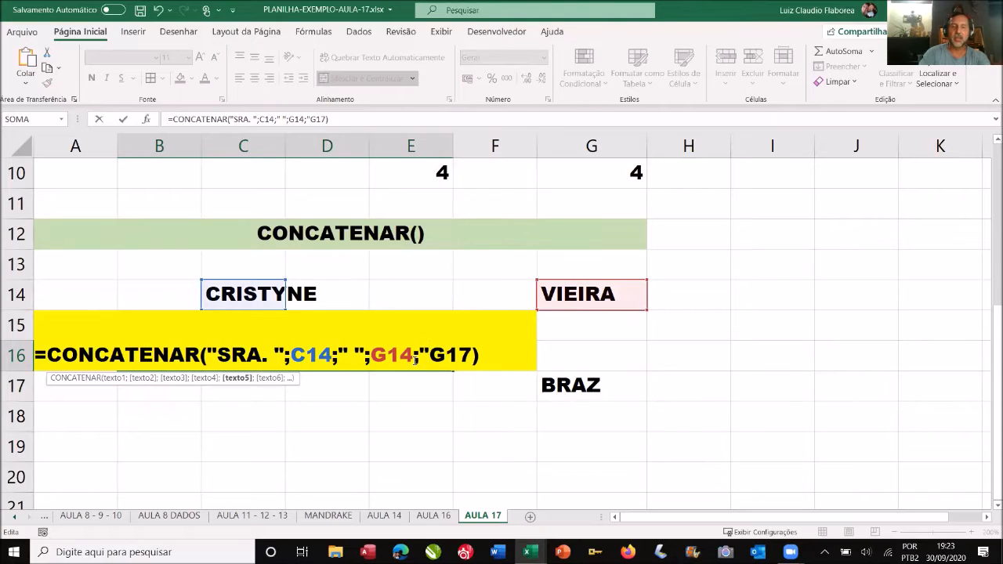
{"action": "type", "text": "\";"}
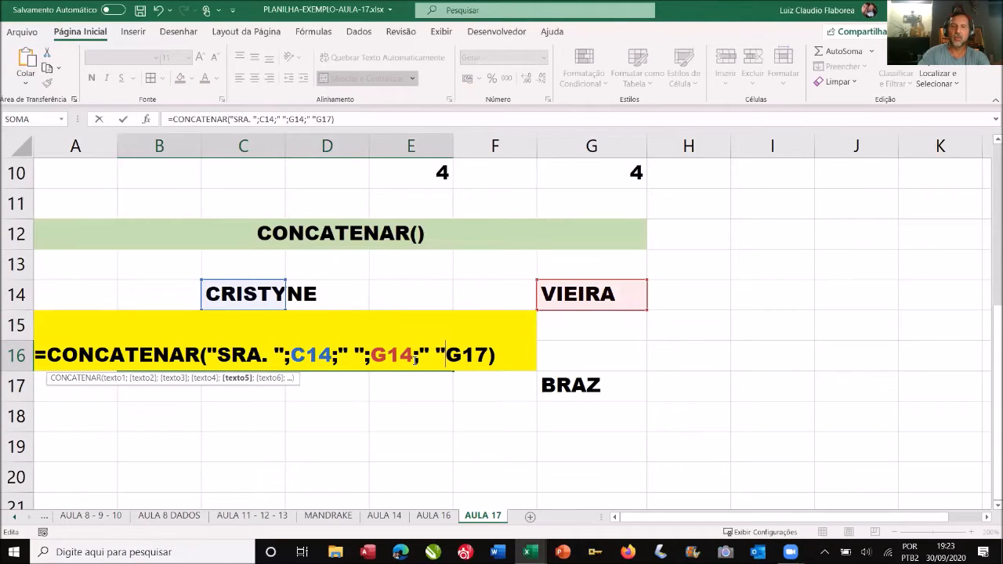
{"action": "key", "text": "Return"}
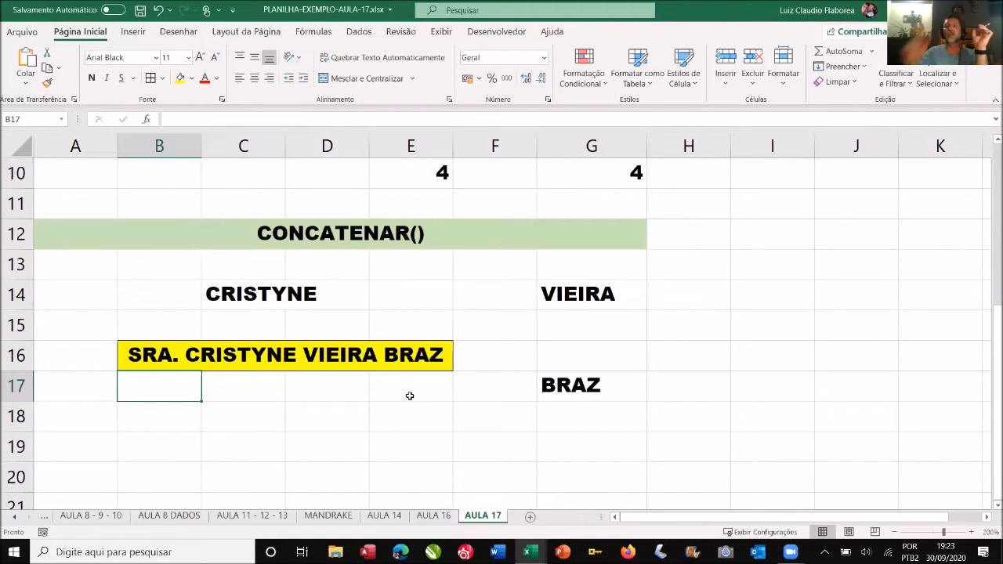
Step: Walk through each argument of B16's CONCATENAR formula and recommit it unchanged
{"action": "double_click", "coordinate": [390, 362]}
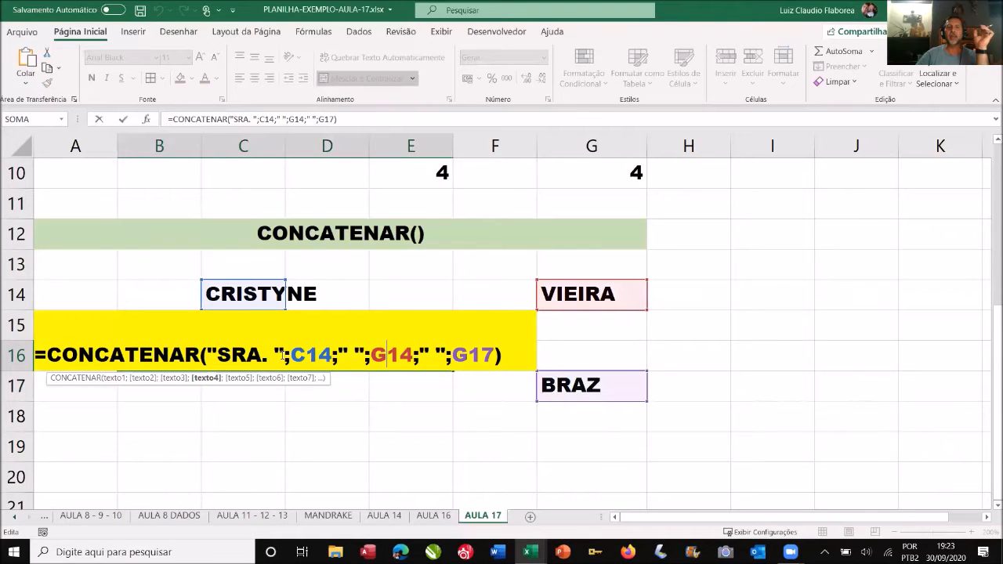
{"action": "left_click_drag", "start_coordinate": [283, 355], "coordinate": [206, 359]}
{"action": "left_click_drag", "start_coordinate": [330, 358], "coordinate": [296, 362]}
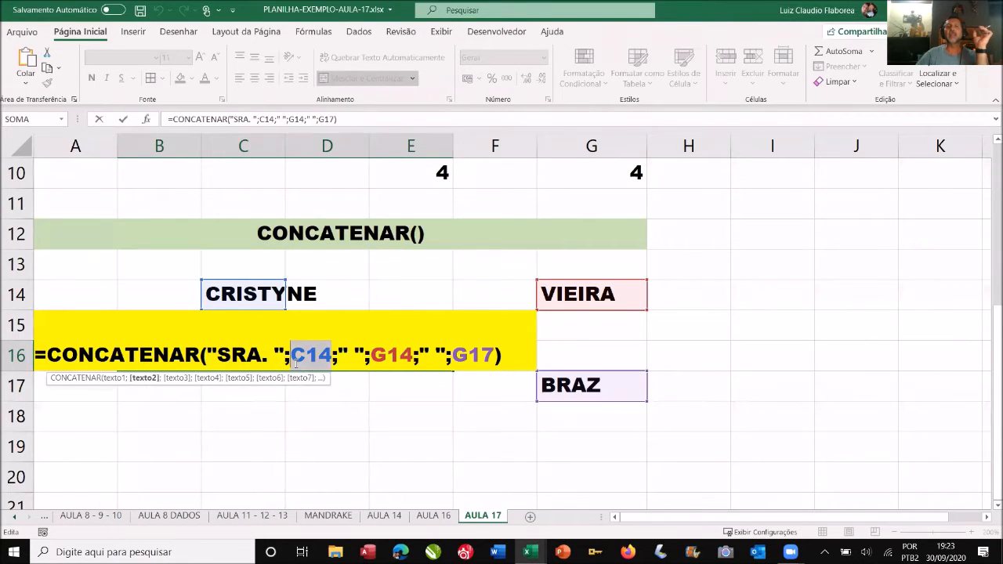
{"action": "left_click_drag", "start_coordinate": [364, 358], "coordinate": [341, 359]}
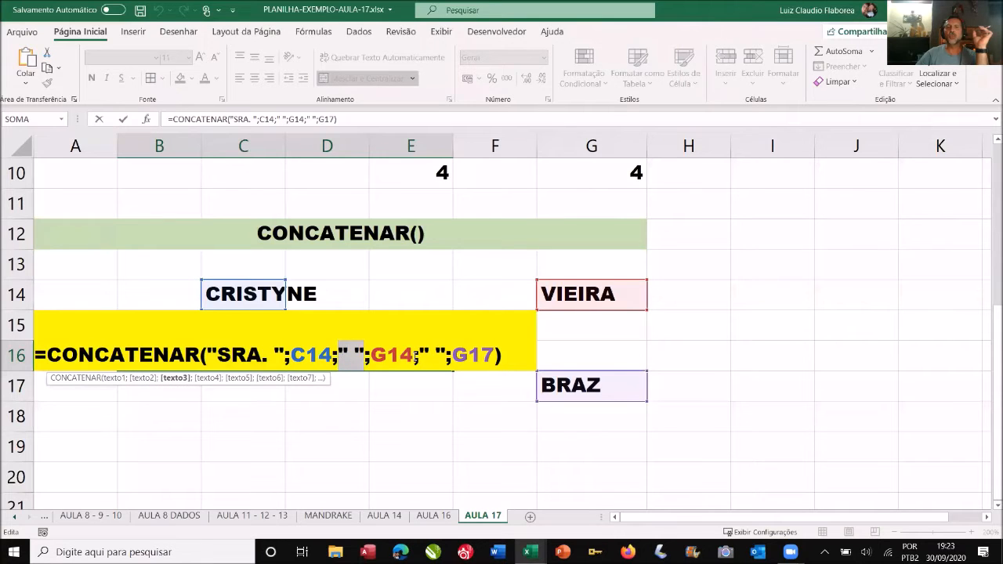
{"action": "left_click", "coordinate": [409, 356]}
{"action": "left_click_drag", "start_coordinate": [409, 356], "coordinate": [377, 360]}
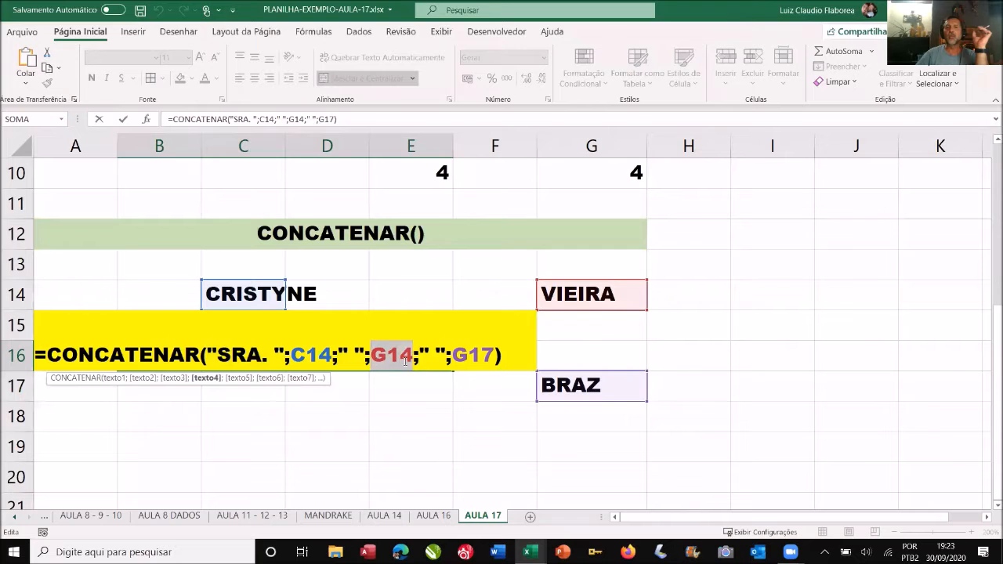
{"action": "left_click_drag", "start_coordinate": [418, 358], "coordinate": [457, 356]}
{"action": "key", "text": "Return"}
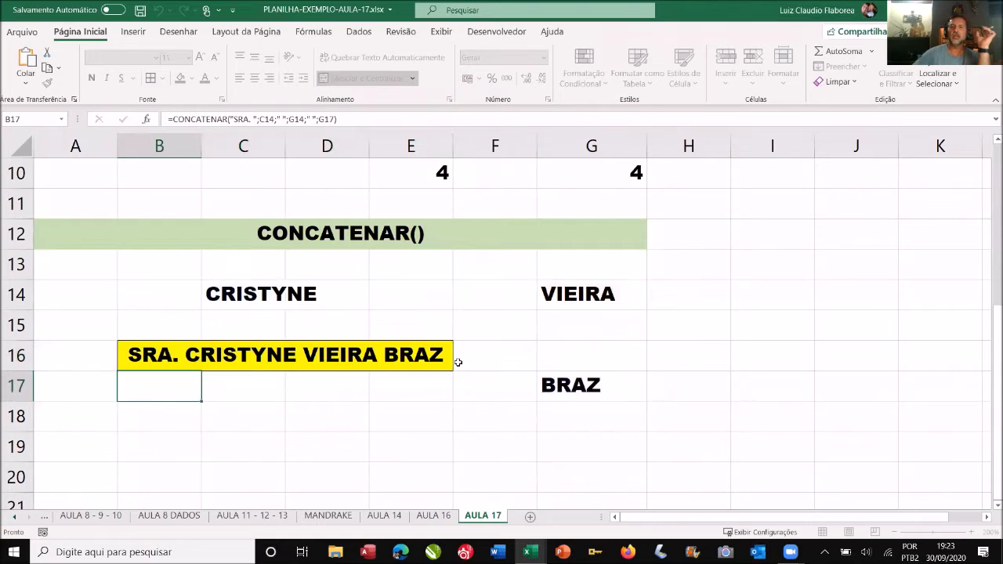
Step: Change the last letter of G17's surname from Z to S
{"action": "double_click", "coordinate": [603, 383]}
{"action": "left_click_drag", "start_coordinate": [603, 382], "coordinate": [590, 385]}
{"action": "type", "text": "S"}
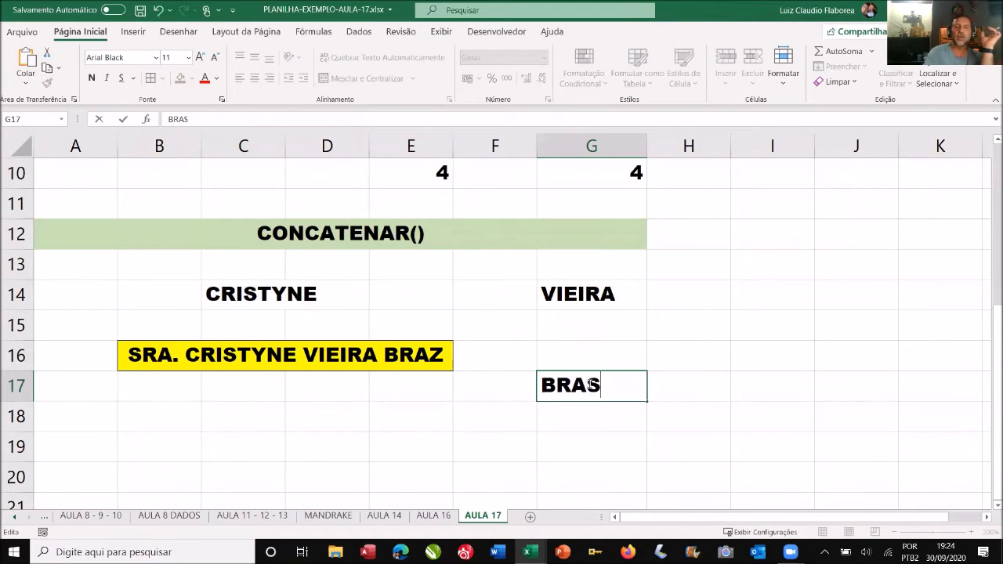
{"action": "key", "text": "Return"}
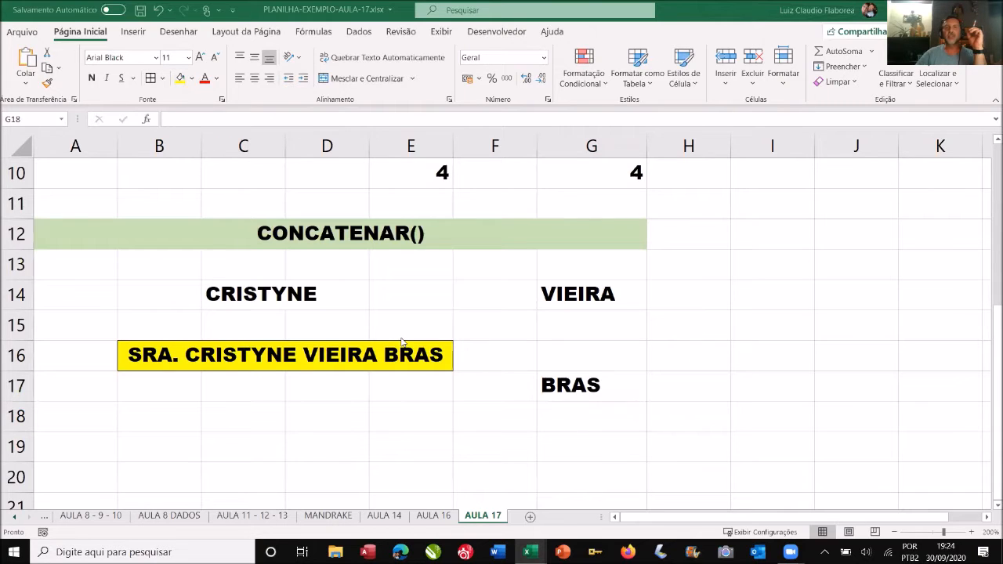
Step: Fill A21:G21 with orange
{"action": "scroll", "coordinate": [153, 315], "scroll_direction": "down", "scroll_amount": 3}
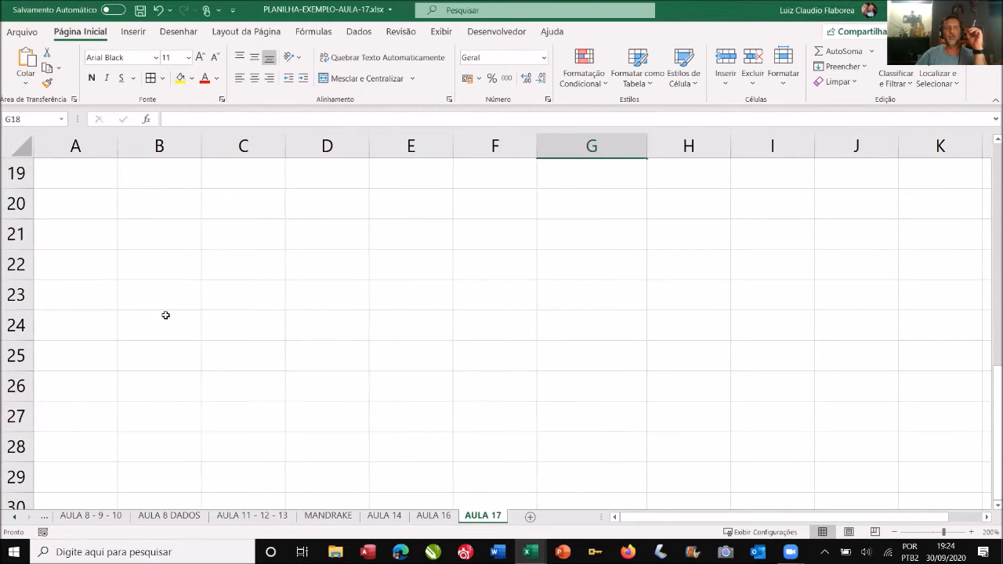
{"action": "left_click_drag", "start_coordinate": [71, 235], "coordinate": [644, 235]}
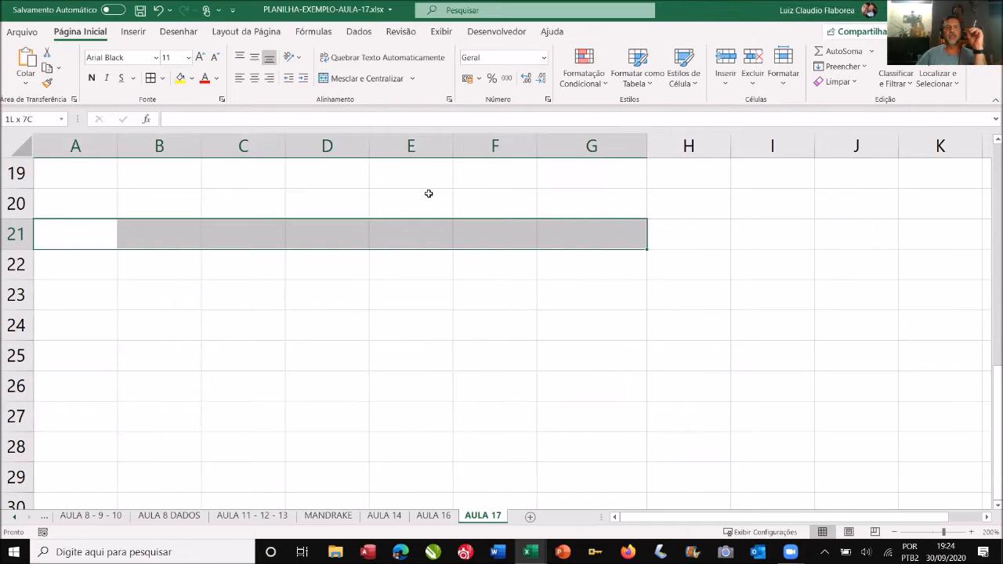
{"action": "left_click", "coordinate": [192, 79]}
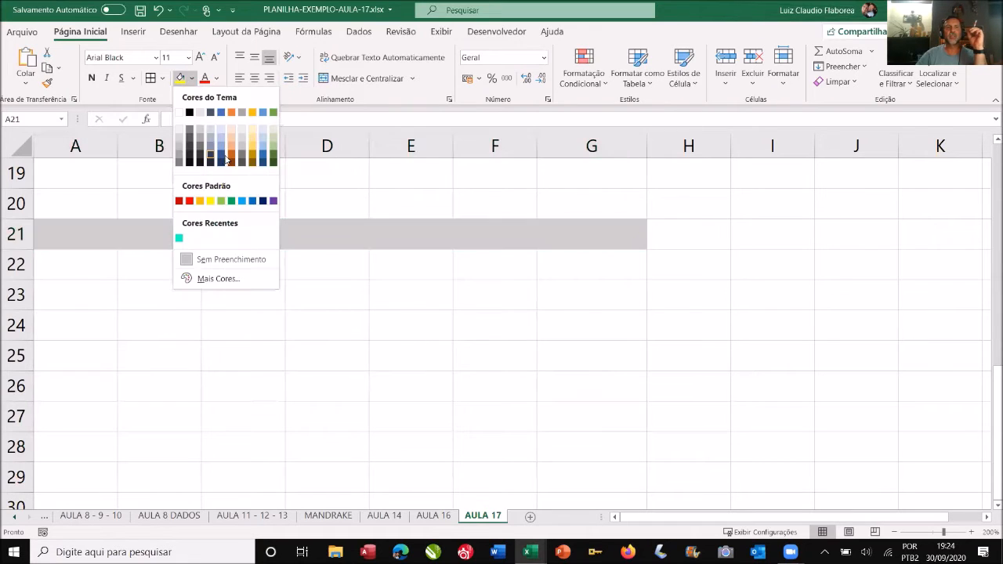
{"action": "left_click", "coordinate": [232, 161]}
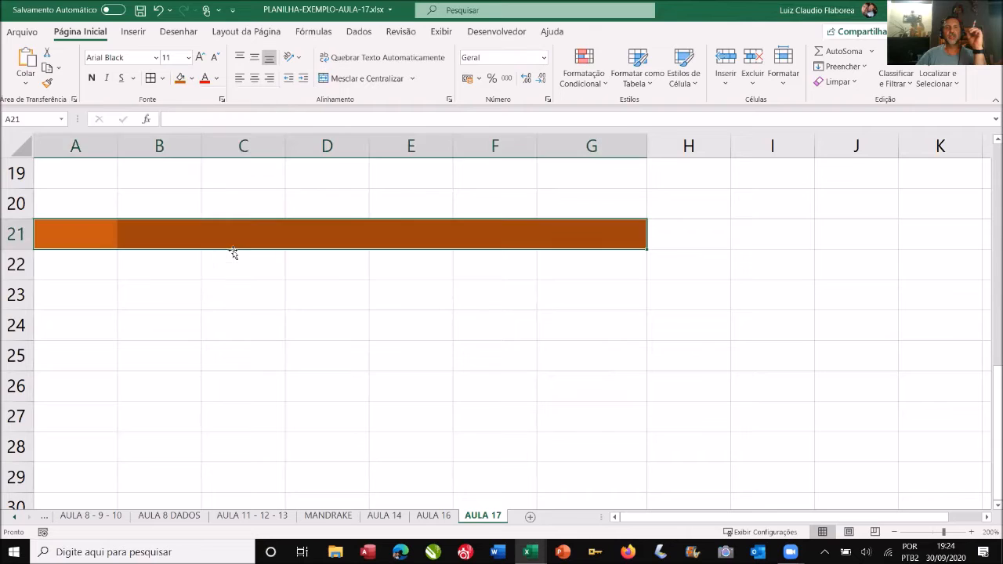
{"action": "left_click", "coordinate": [223, 304]}
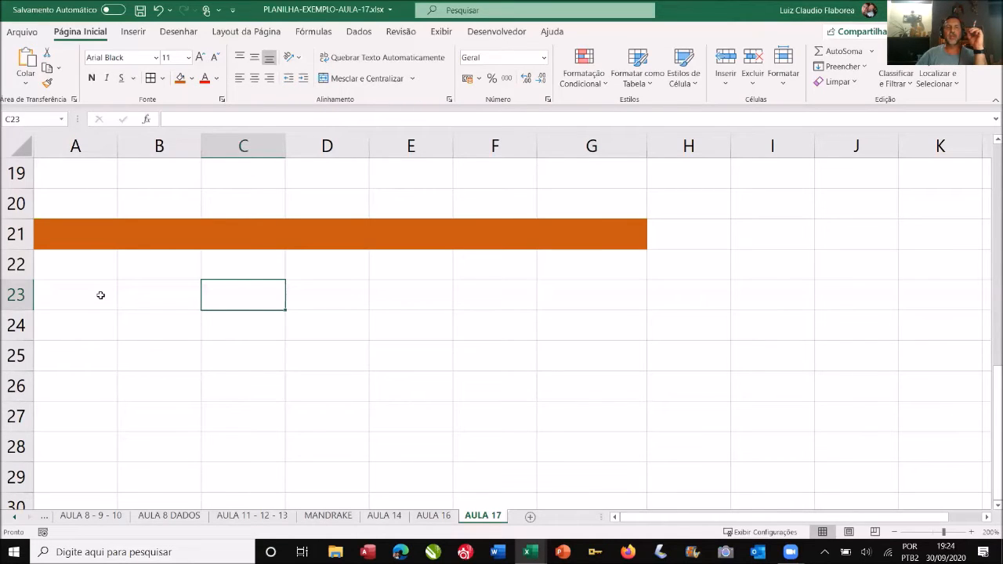
Step: Merge A23:G23 and type the heading PROCURAR(TEXTO ; ONDE ; POS.INICIAL)
{"action": "left_click_drag", "start_coordinate": [102, 295], "coordinate": [575, 293]}
{"action": "left_click", "coordinate": [359, 79]}
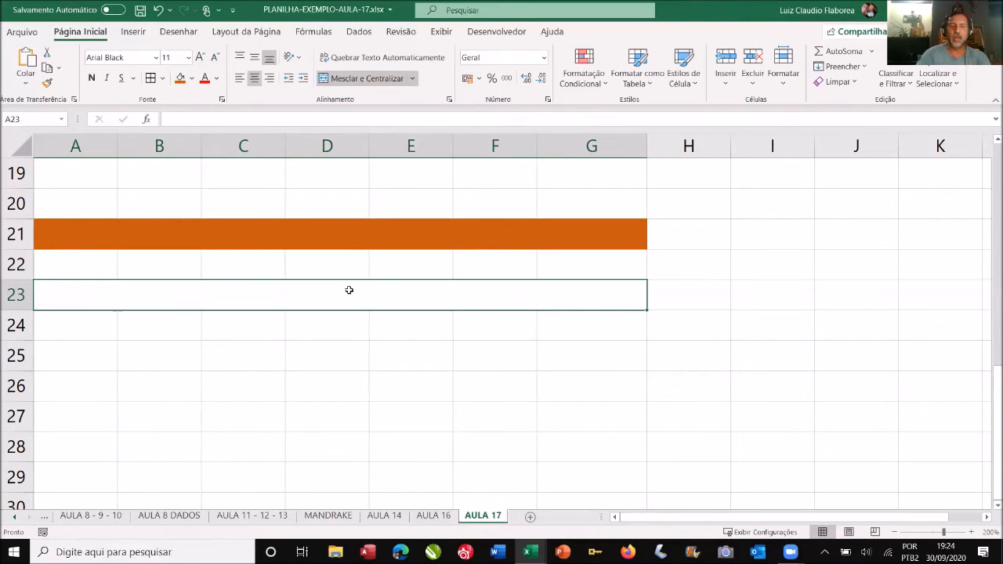
{"action": "type", "text": "PROCURAR"}
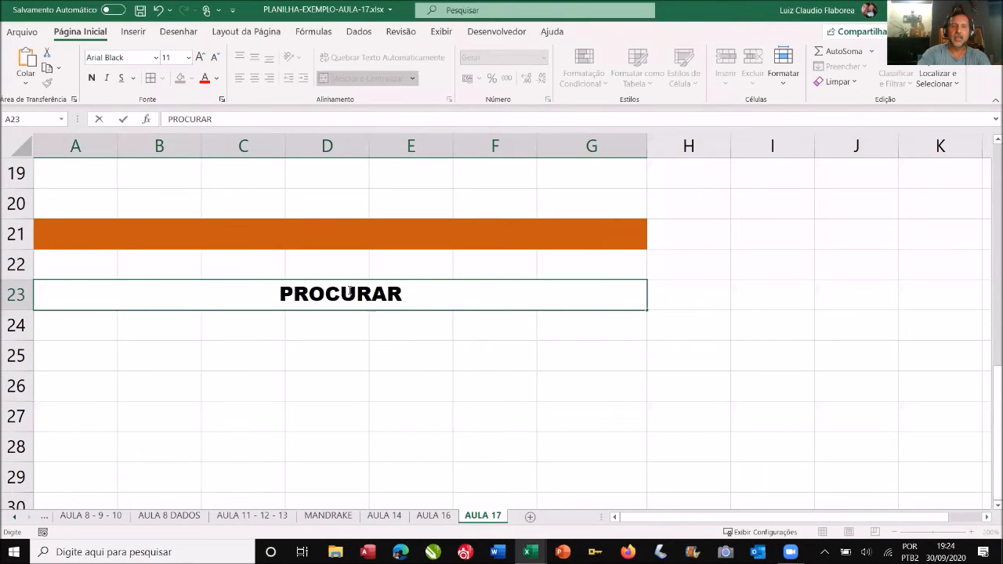
{"action": "type", "text": "("}
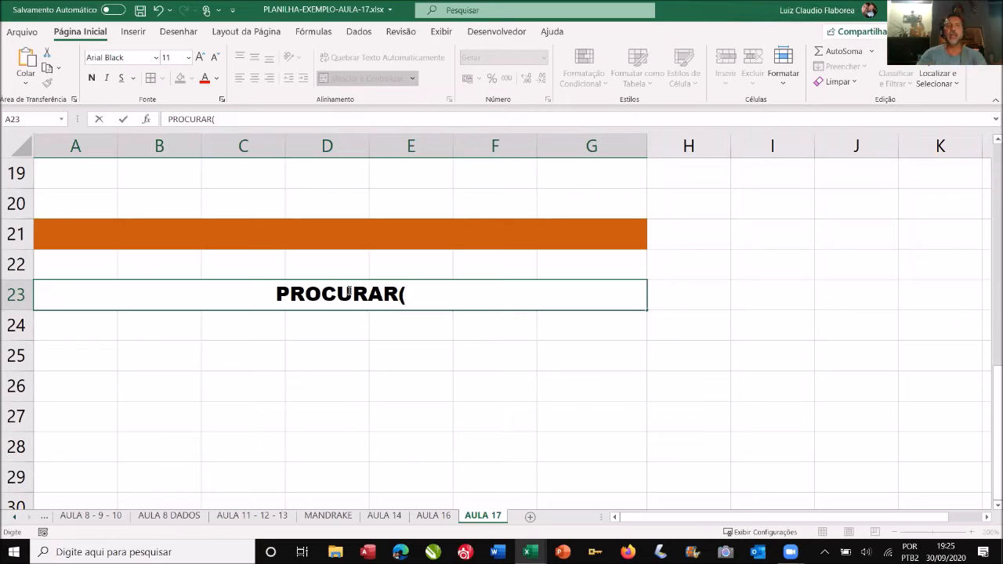
{"action": "type", "text": "T"}
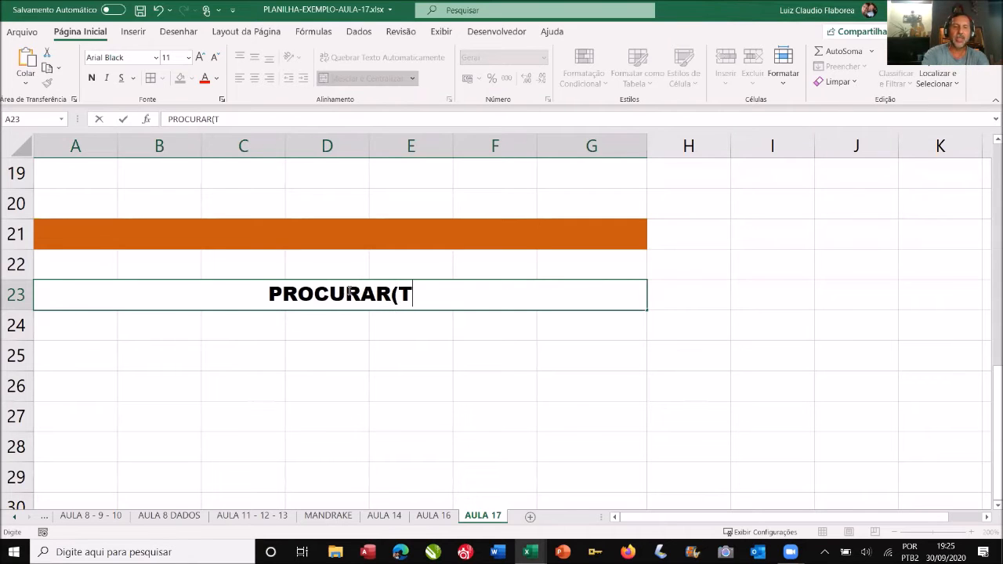
{"action": "type", "text": "EXTO"}
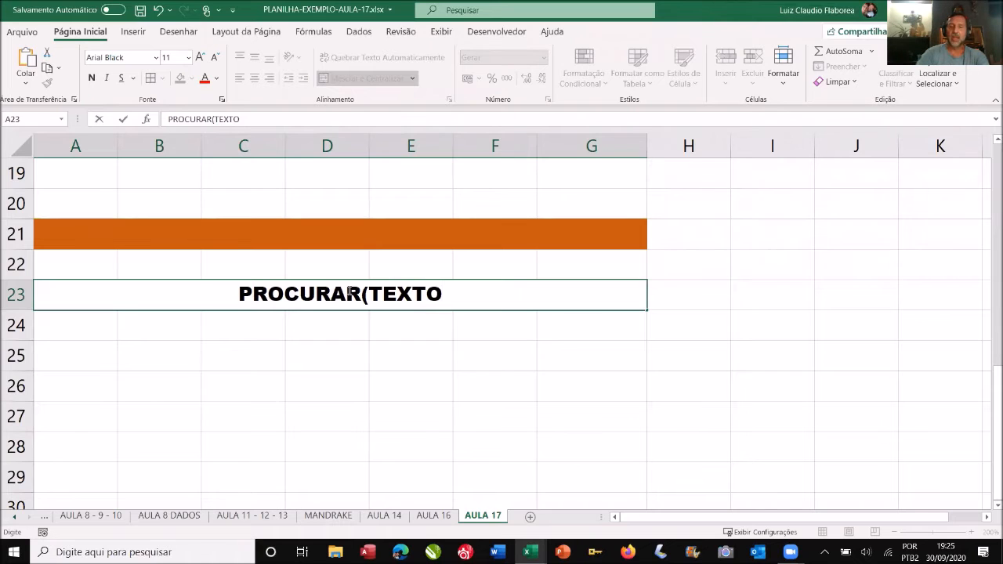
{"action": "type", "text": " ;"}
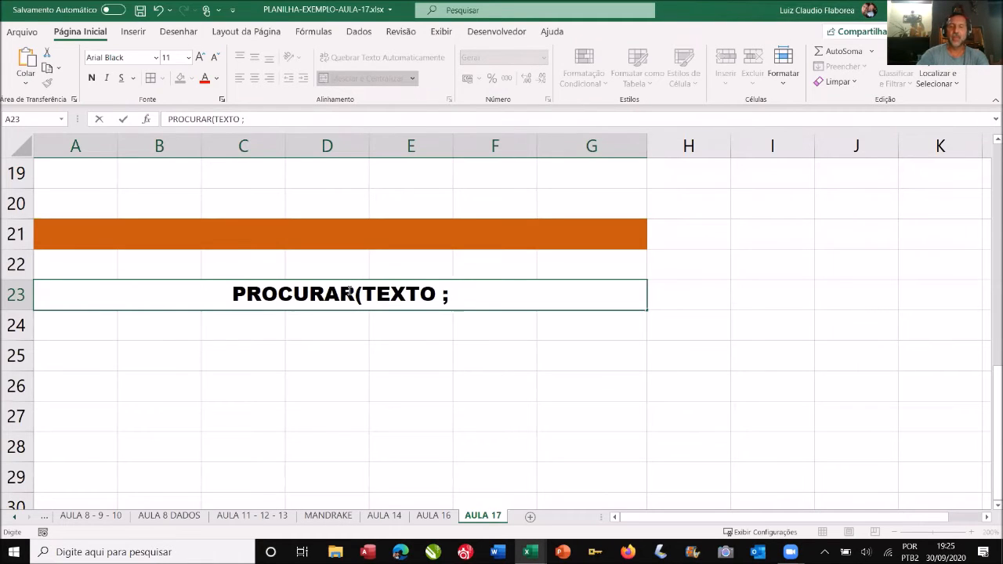
{"action": "type", "text": " ONDE"}
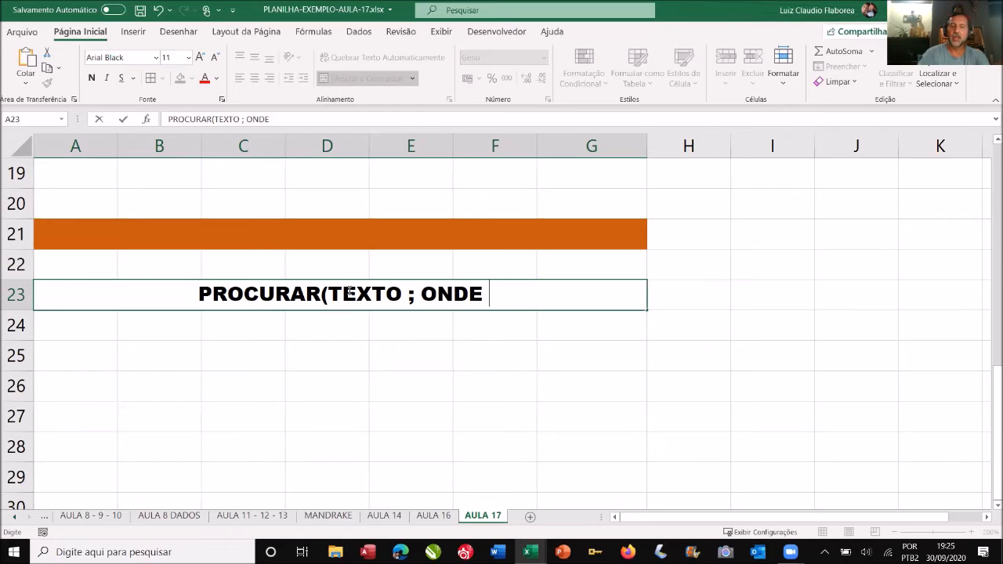
{"action": "type", "text": ";"}
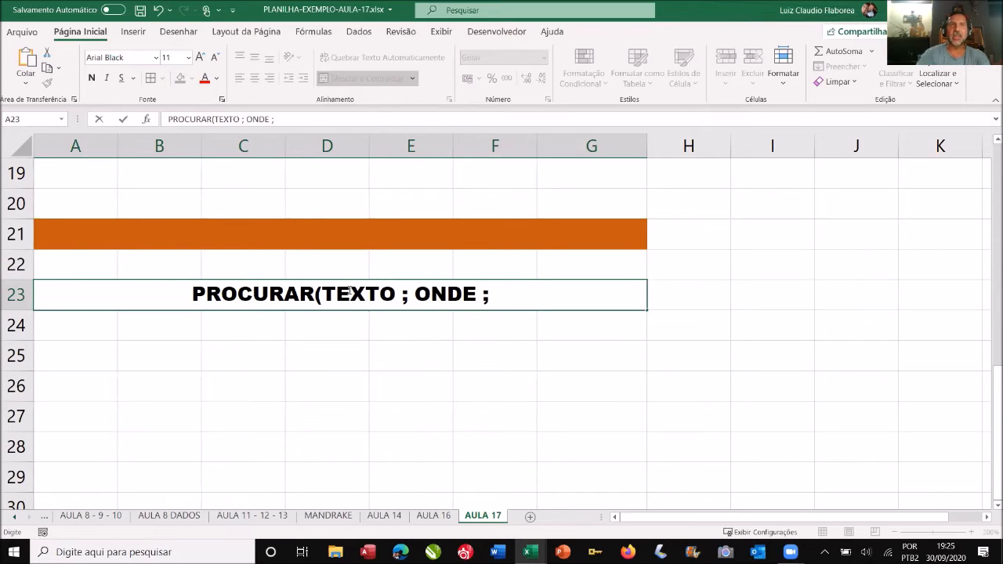
{"action": "type", "text": " POS"}
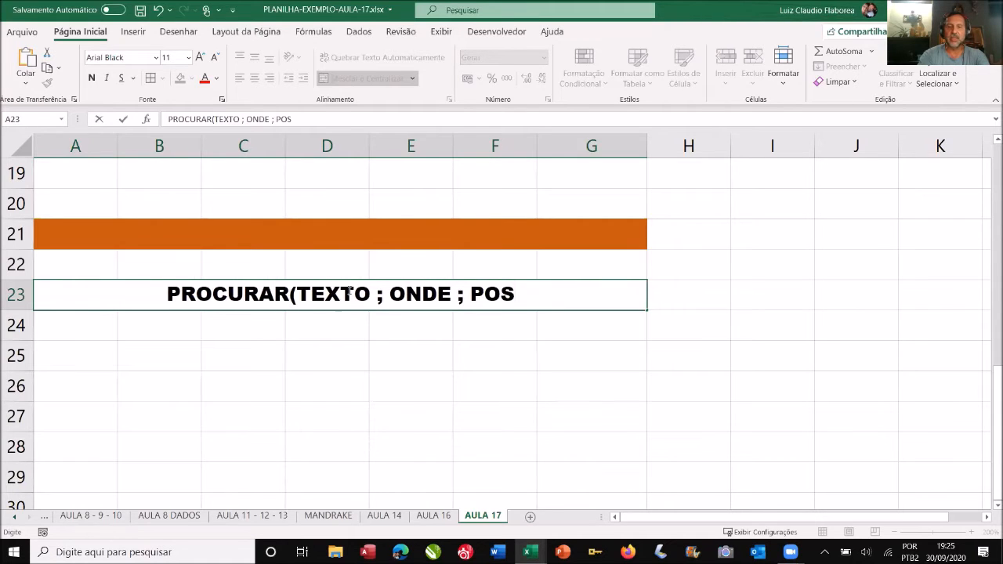
{"action": "type", "text": ".IN"}
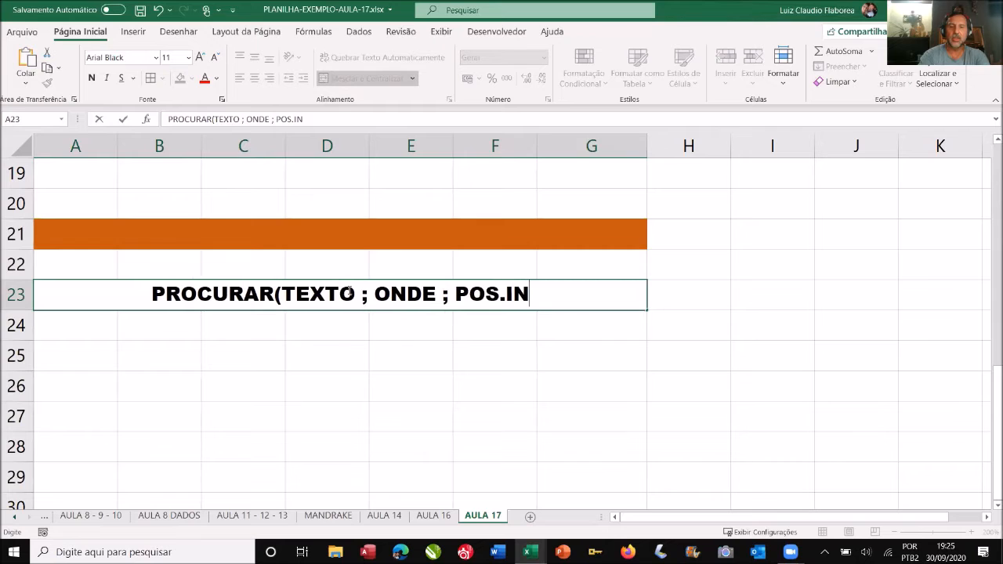
{"action": "type", "text": "ICIAL)"}
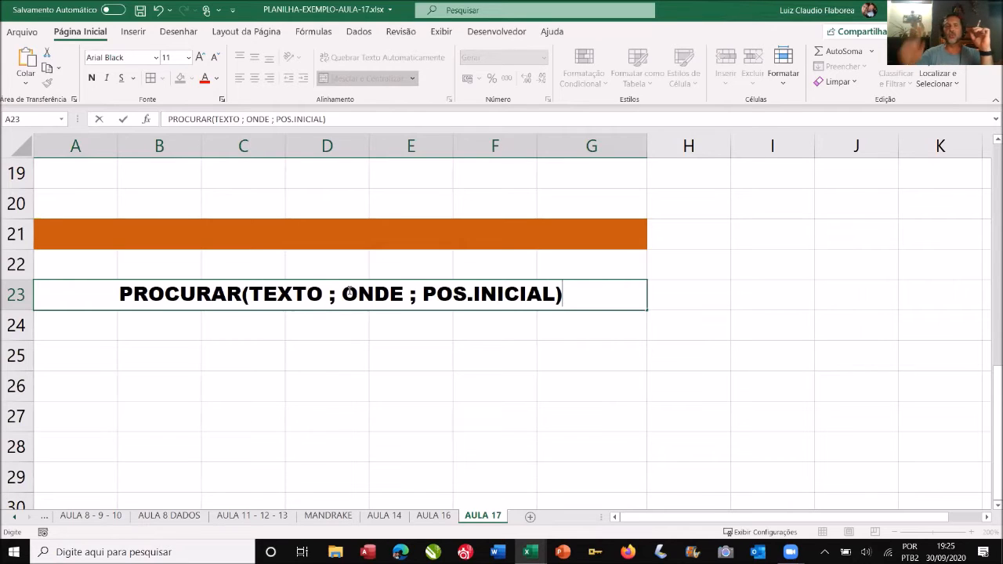
Step: Merge A25:G25, fill it light gold and enter a sample full name
{"action": "left_click_drag", "start_coordinate": [101, 353], "coordinate": [542, 362]}
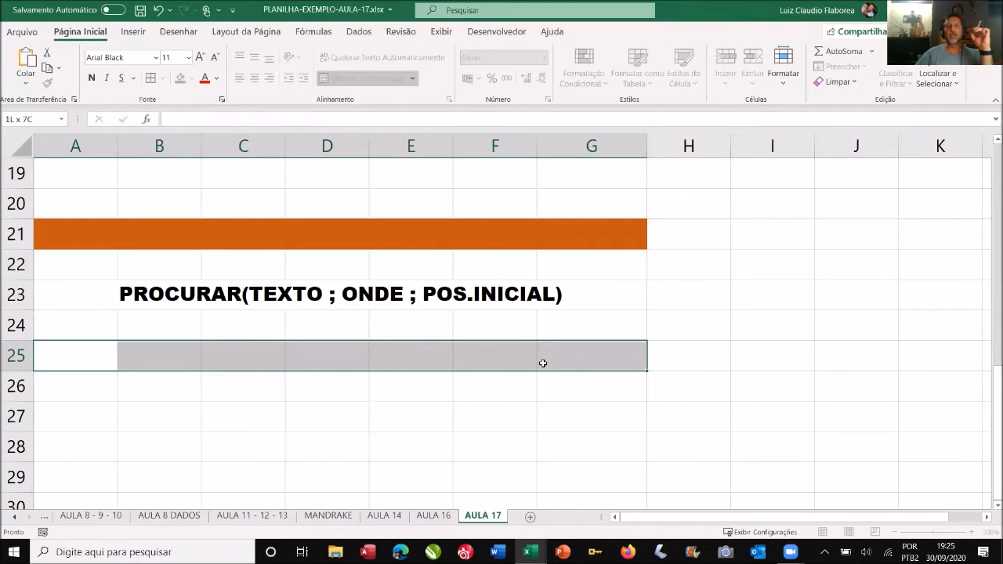
{"action": "left_click", "coordinate": [362, 77]}
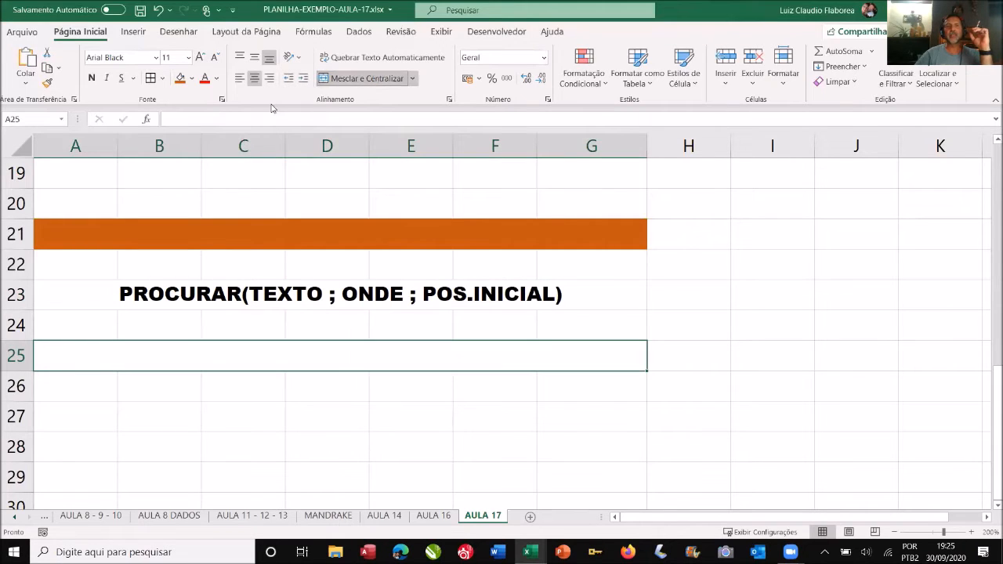
{"action": "left_click", "coordinate": [191, 78]}
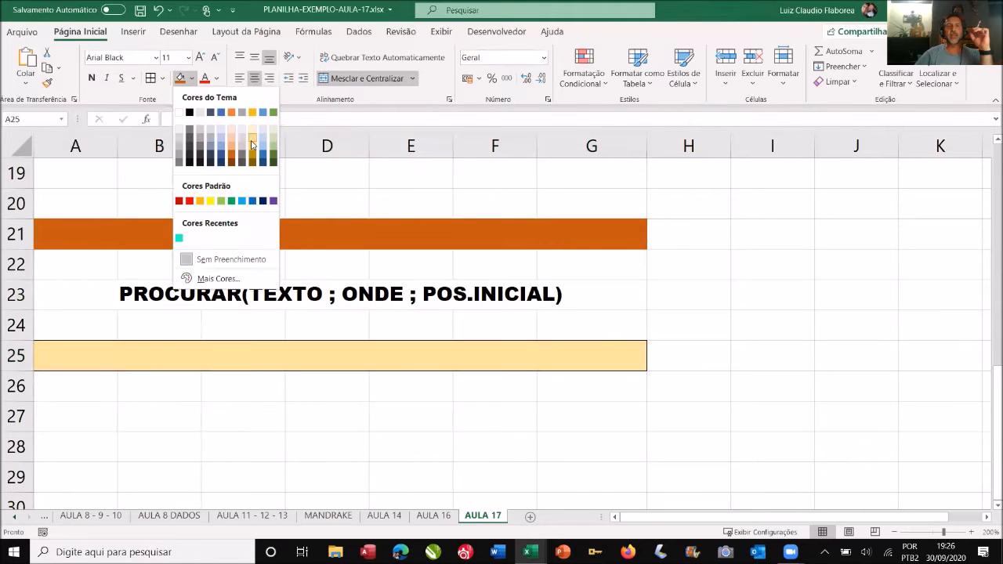
{"action": "left_click", "coordinate": [251, 143]}
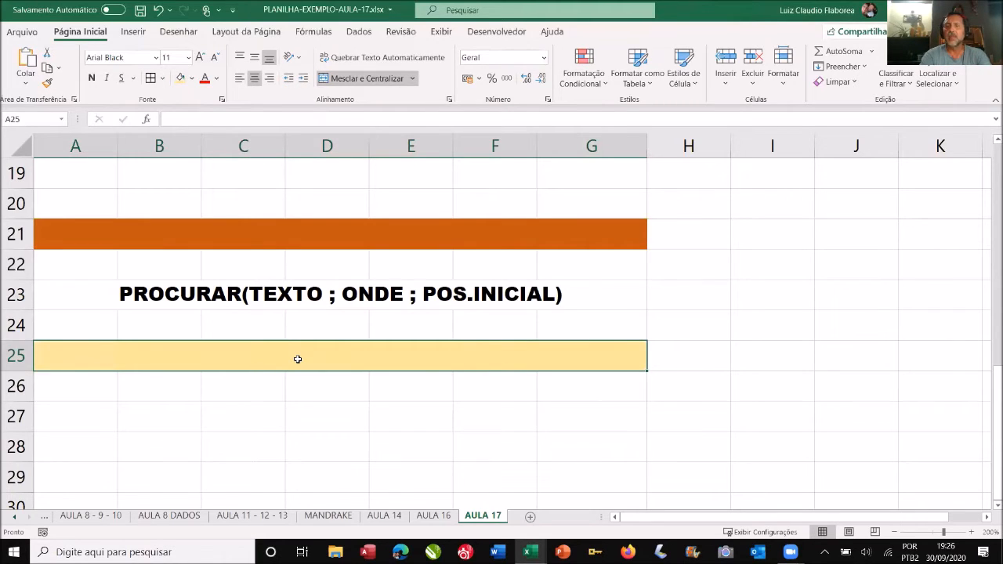
{"action": "type", "text": "\\"}
{"action": "key", "text": "BackSpace"}
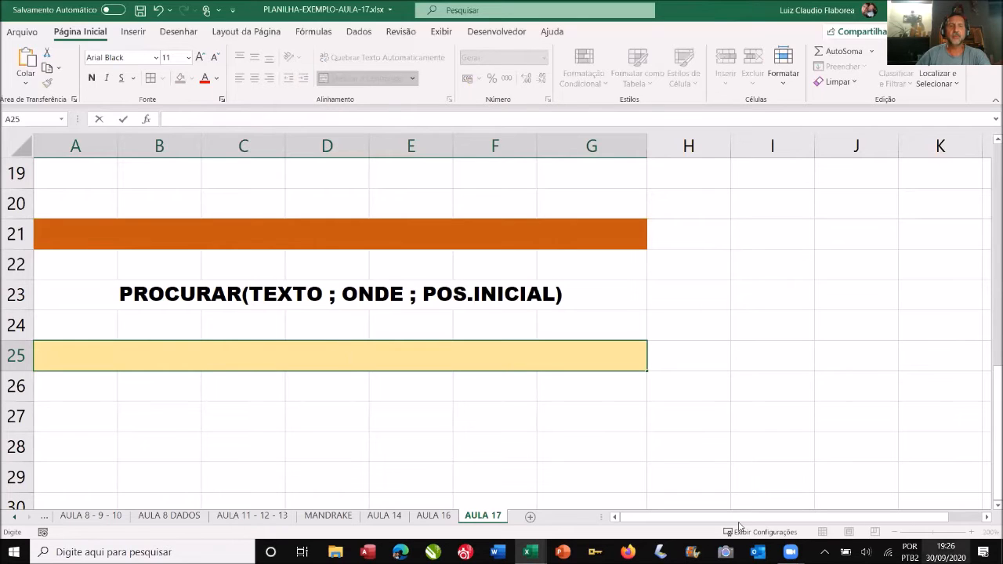
{"action": "left_click", "coordinate": [434, 358]}
{"action": "type", "text": "ISABELLA"}
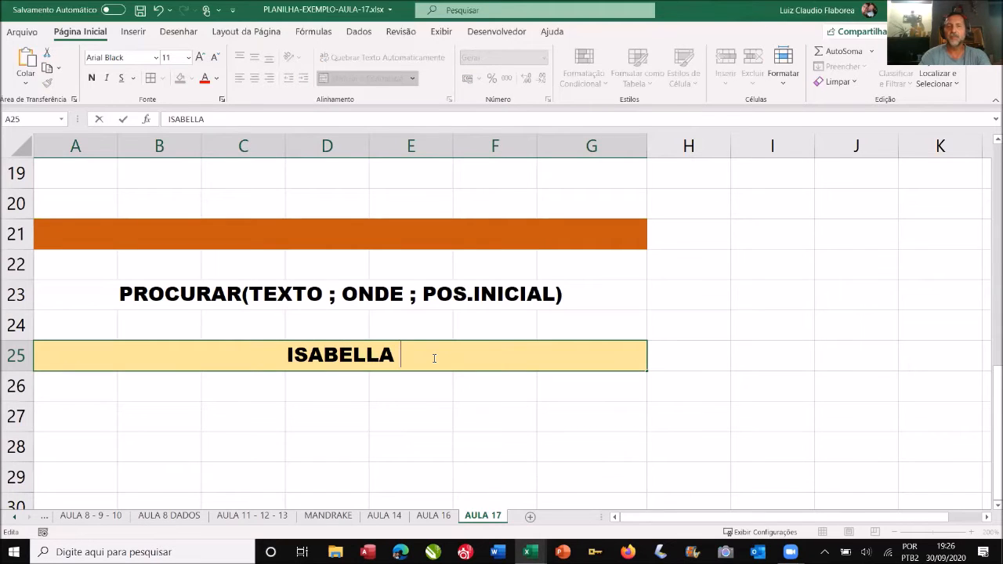
{"action": "type", "text": " SANTOS"}
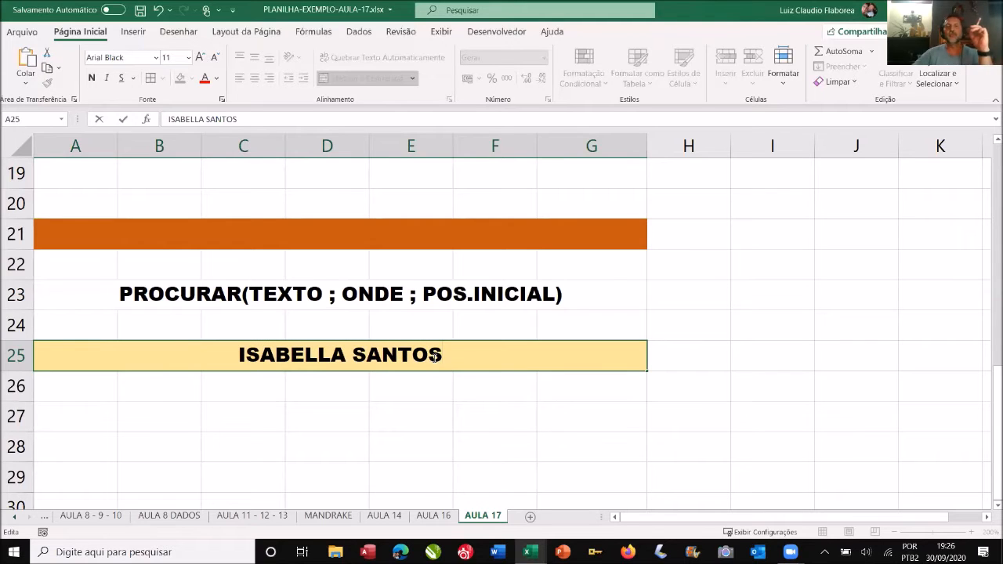
{"action": "left_click", "coordinate": [484, 395]}
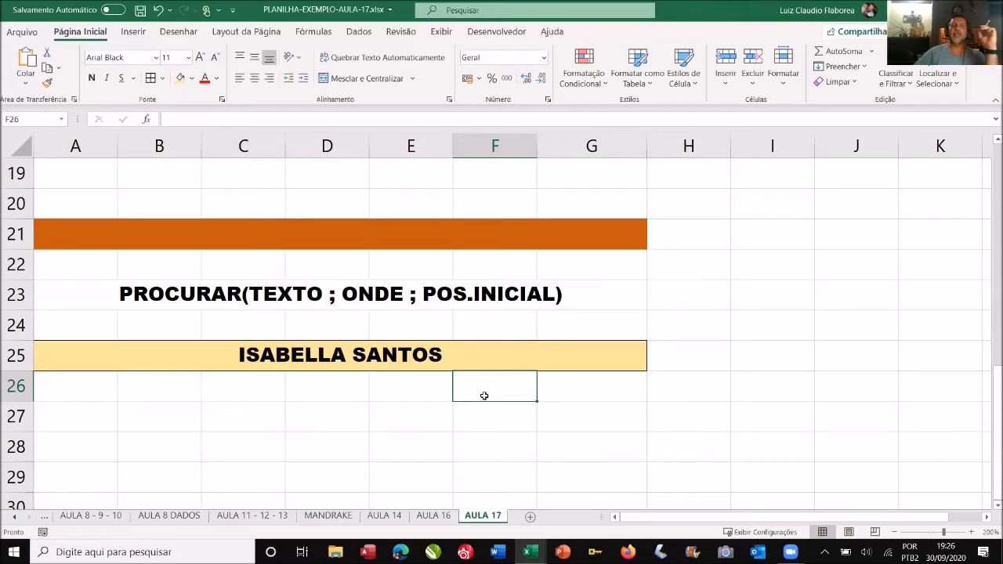
{"action": "double_click", "coordinate": [464, 356]}
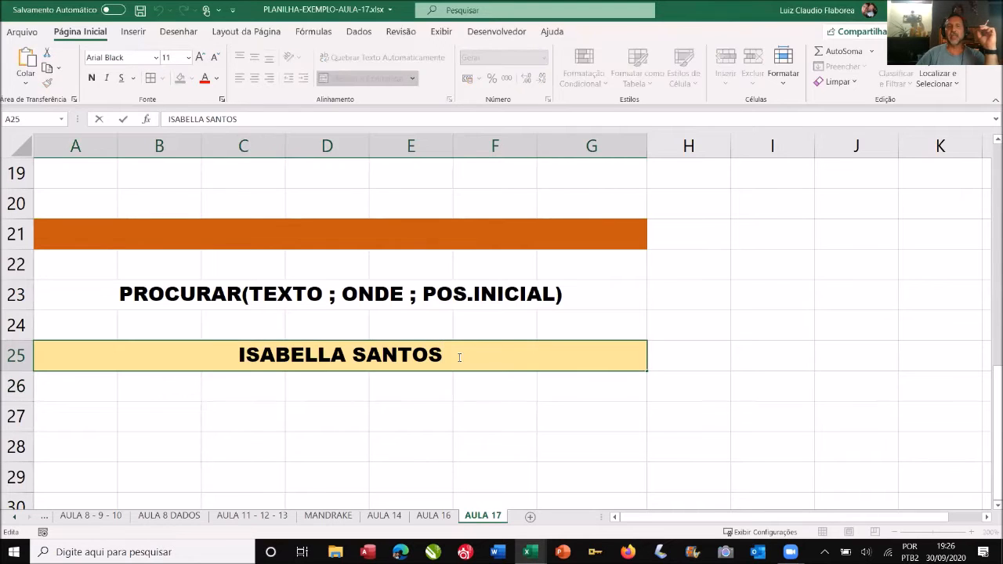
{"action": "left_click_drag", "start_coordinate": [246, 355], "coordinate": [258, 356]}
{"action": "left_click", "coordinate": [204, 79]}
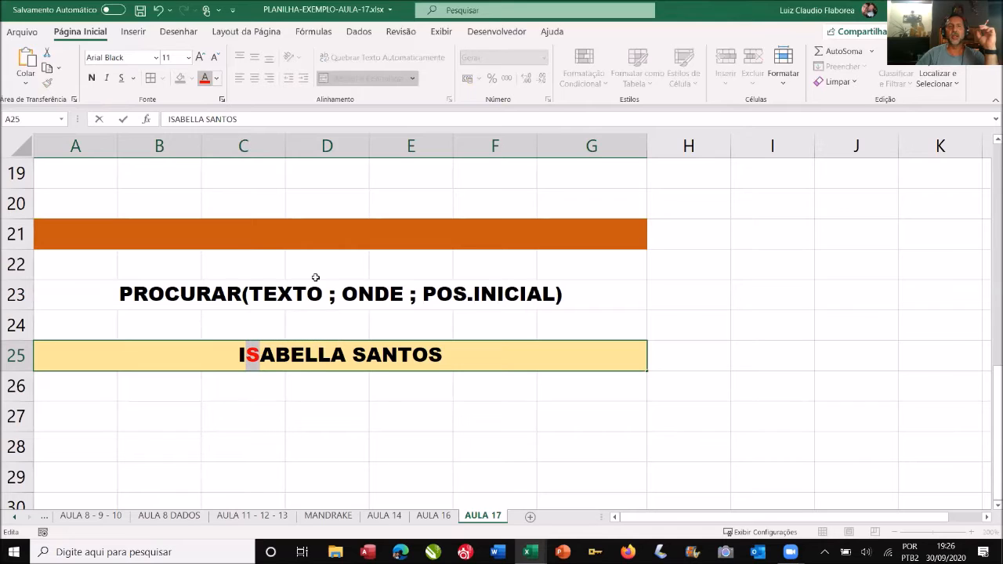
{"action": "left_click_drag", "start_coordinate": [366, 355], "coordinate": [352, 356]}
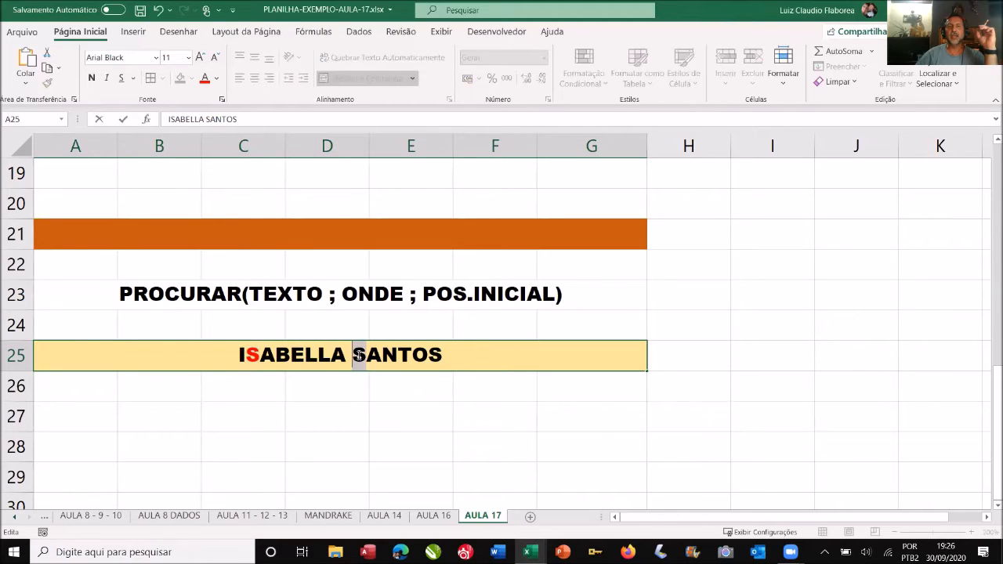
{"action": "left_click", "coordinate": [205, 79]}
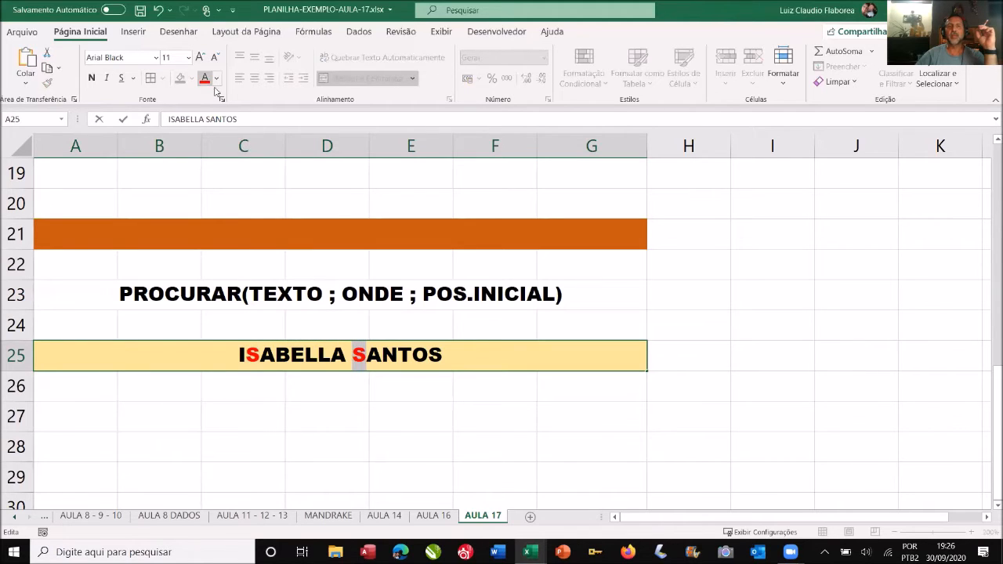
{"action": "left_click", "coordinate": [459, 439]}
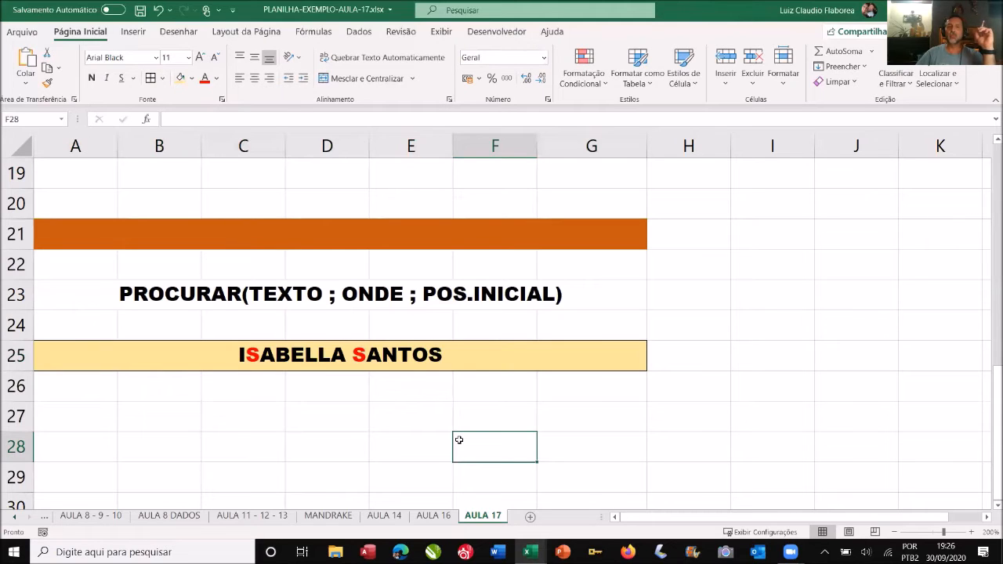
{"action": "left_click", "coordinate": [225, 294]}
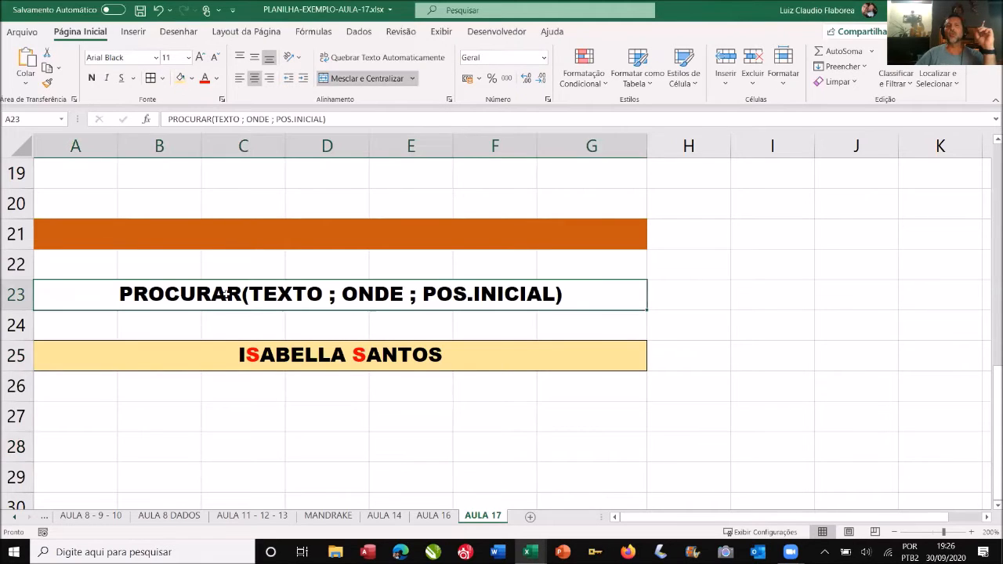
{"action": "left_click", "coordinate": [266, 357]}
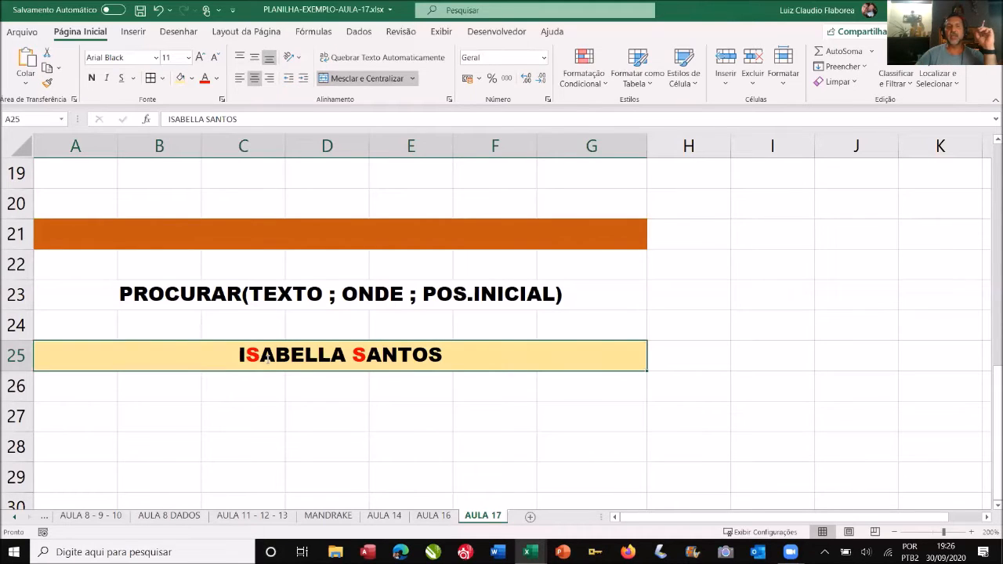
{"action": "double_click", "coordinate": [266, 357]}
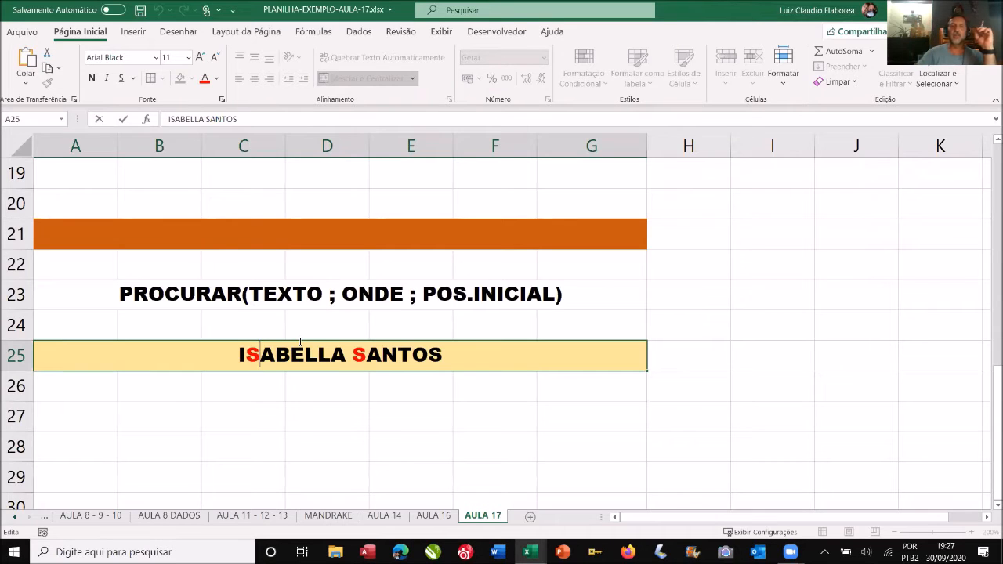
{"action": "left_click_drag", "start_coordinate": [103, 420], "coordinate": [566, 409]}
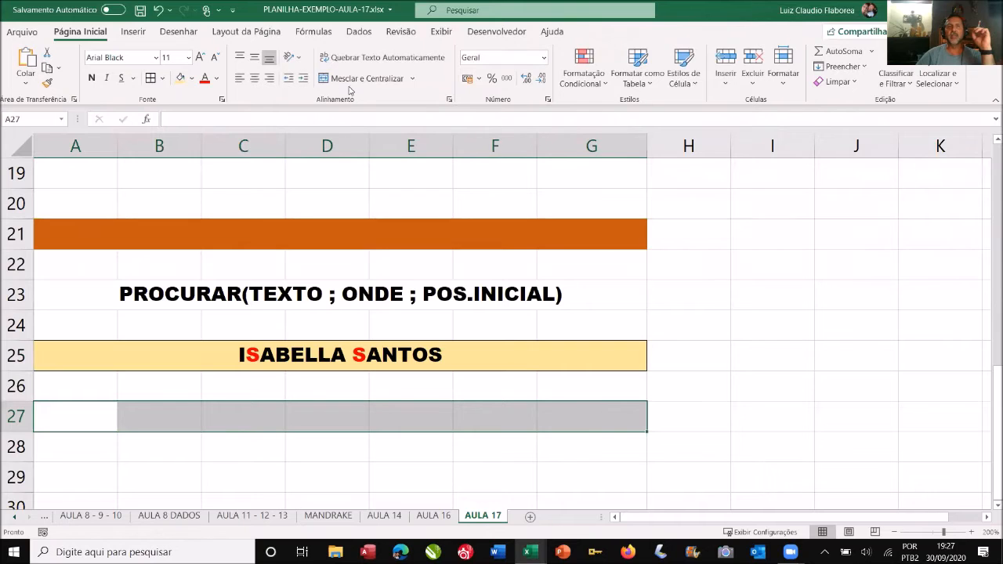
Step: Merge row 27 across columns A to G and give it a light green fill
{"action": "left_click", "coordinate": [350, 80]}
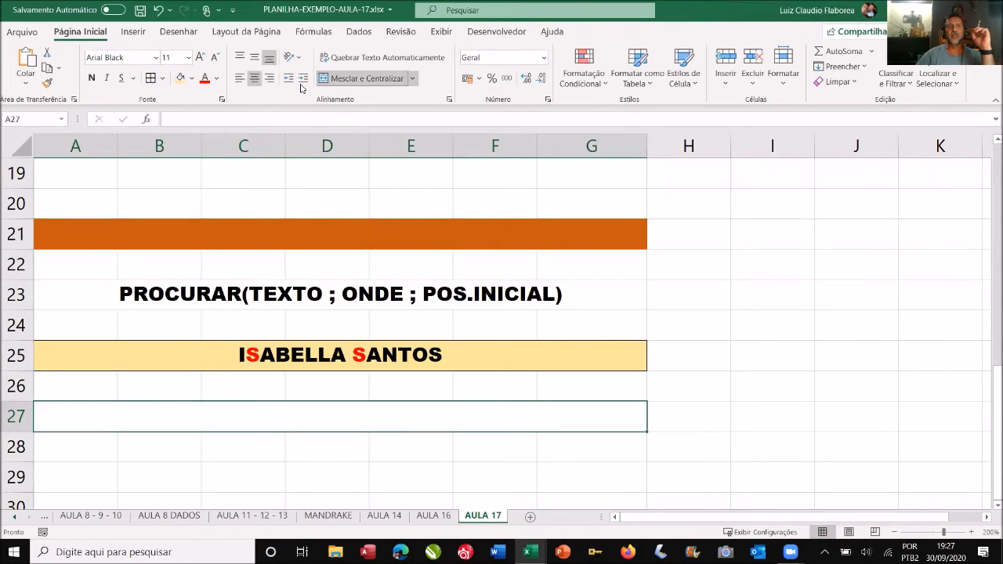
{"action": "left_click", "coordinate": [191, 78]}
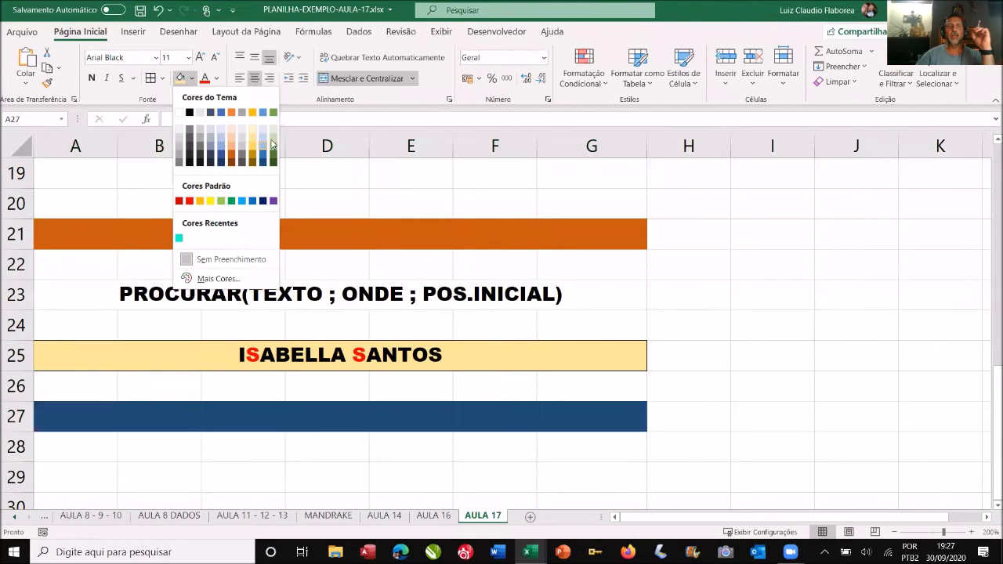
{"action": "left_click", "coordinate": [275, 138]}
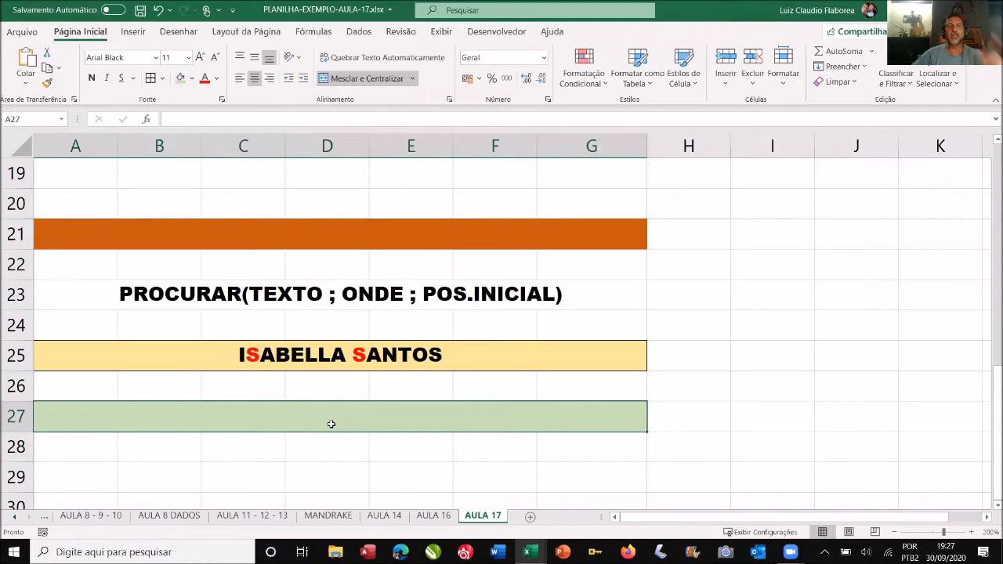
Step: Enter =PROCURAR("S";A25;1) in row 27, returning 2 for the first S
{"action": "type", "text": "="}
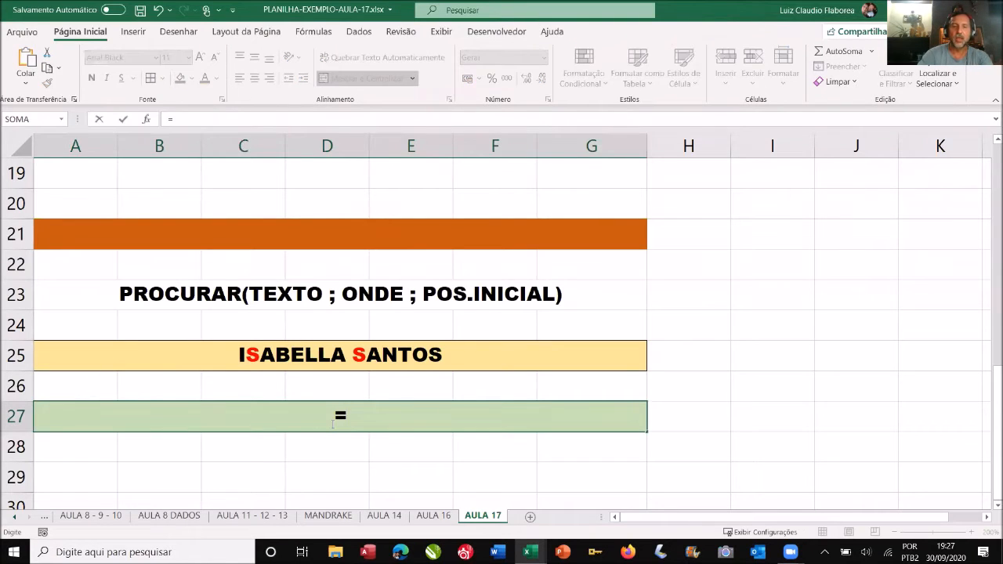
{"action": "type", "text": "PROCURAR"}
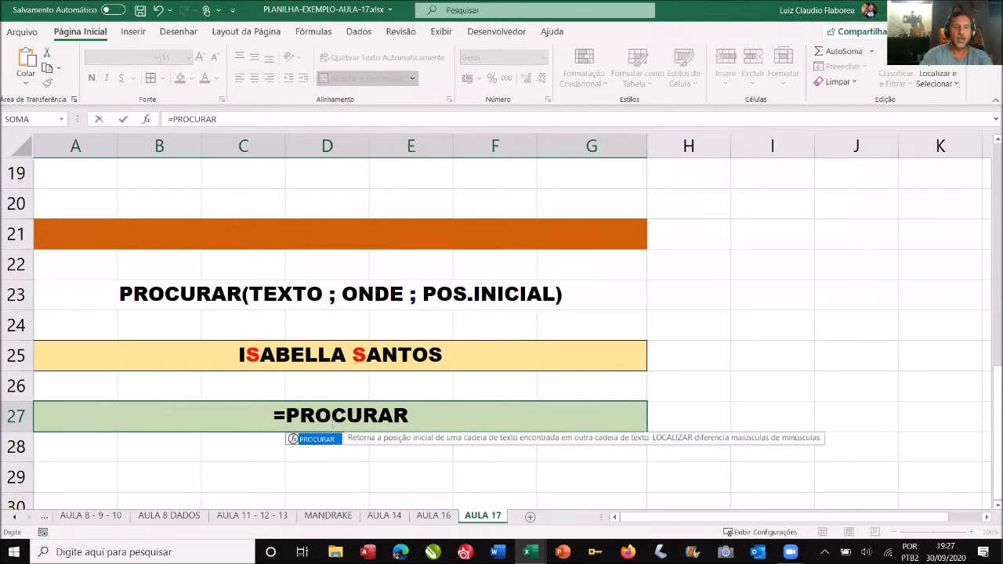
{"action": "type", "text": "("}
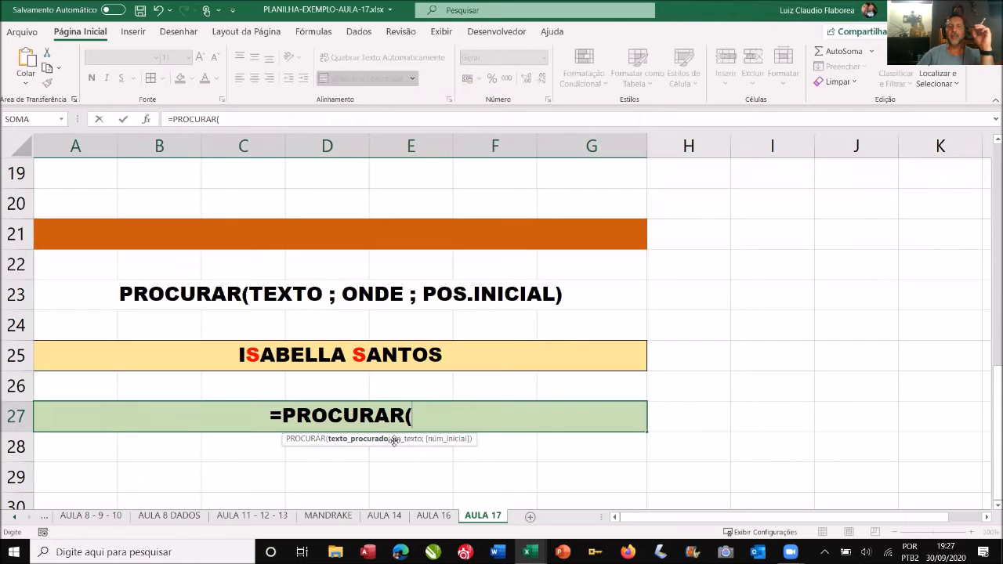
{"action": "left_click_drag", "start_coordinate": [394, 441], "coordinate": [443, 193]}
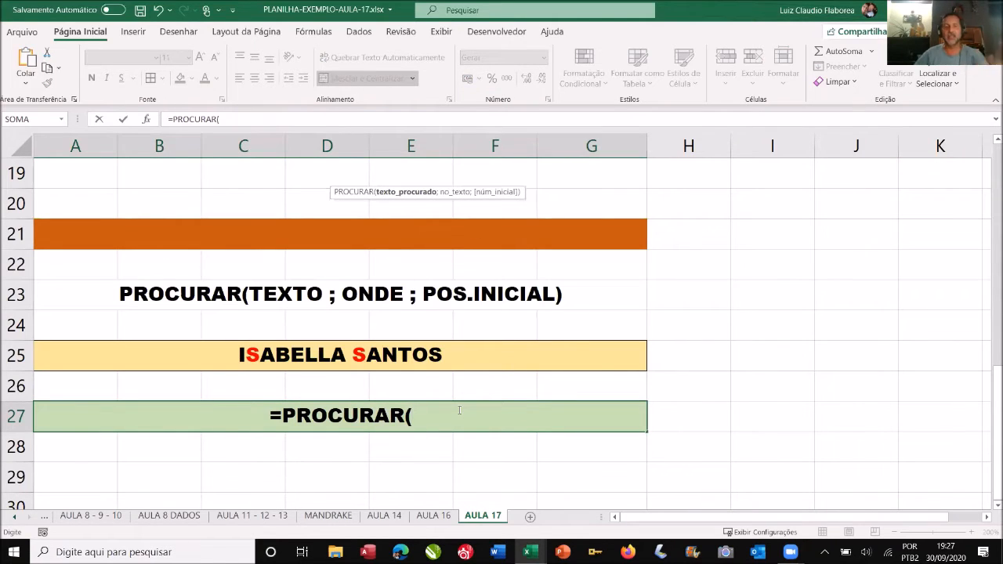
{"action": "type", "text": "\"S\""}
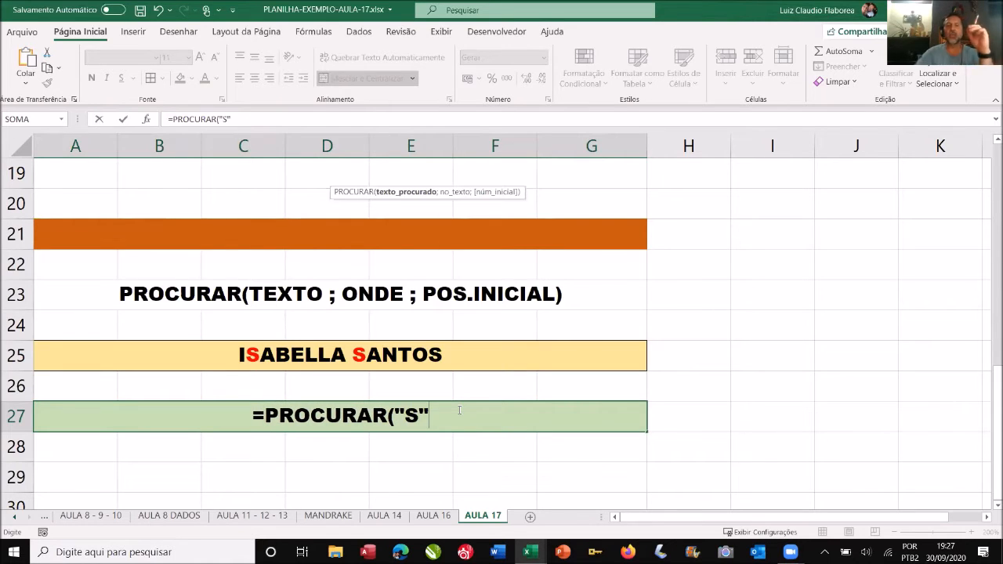
{"action": "type", "text": ";"}
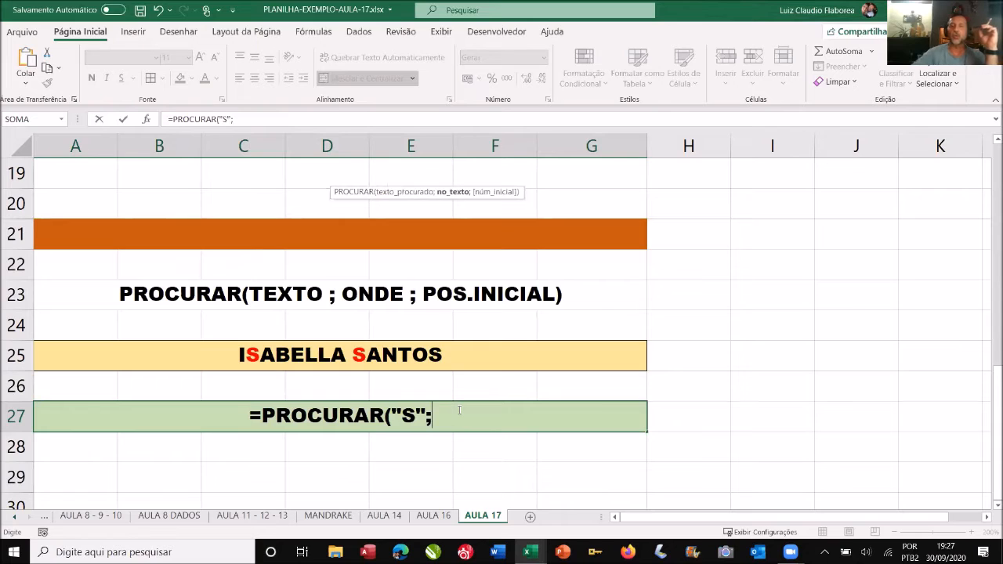
{"action": "left_click", "coordinate": [443, 357]}
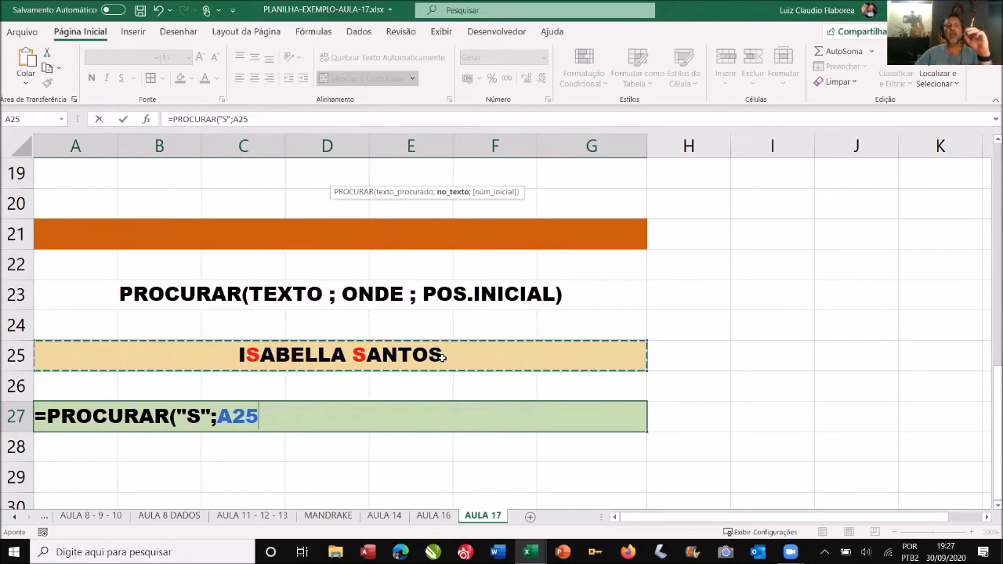
{"action": "type", "text": ";"}
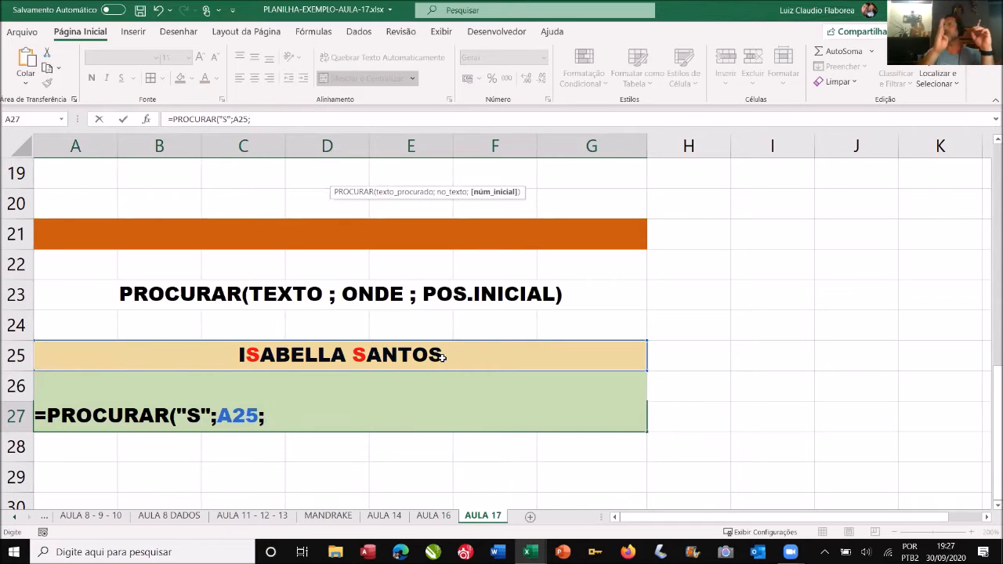
{"action": "type", "text": "1)"}
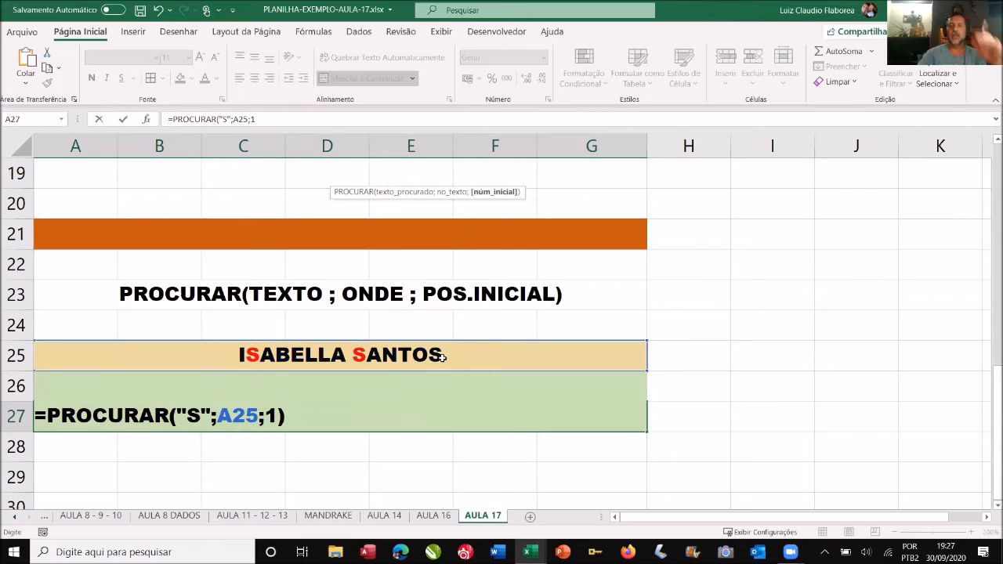
{"action": "key", "text": "Return"}
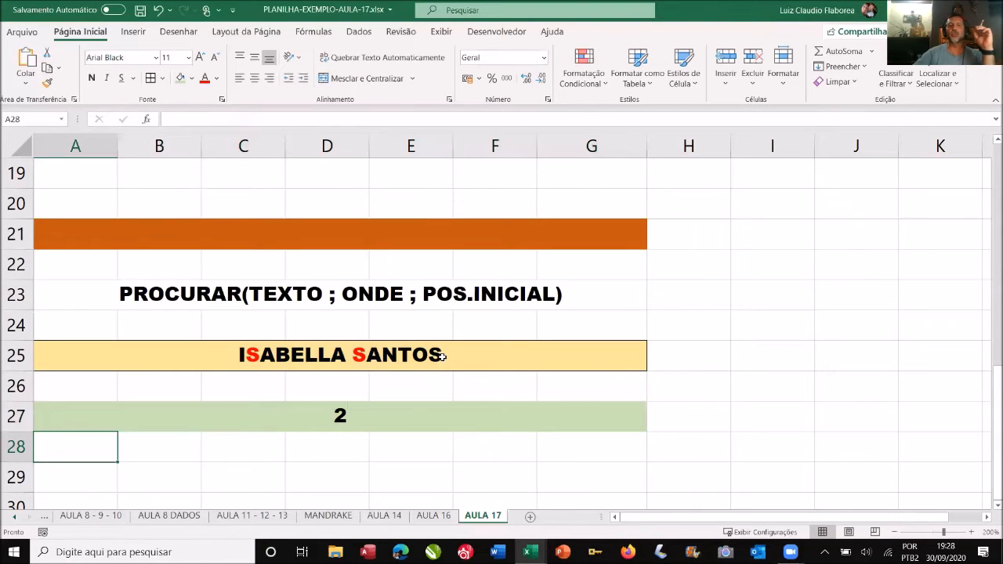
Step: Copy the row 27 result and count character positions along the A25 name
{"action": "left_click", "coordinate": [433, 408]}
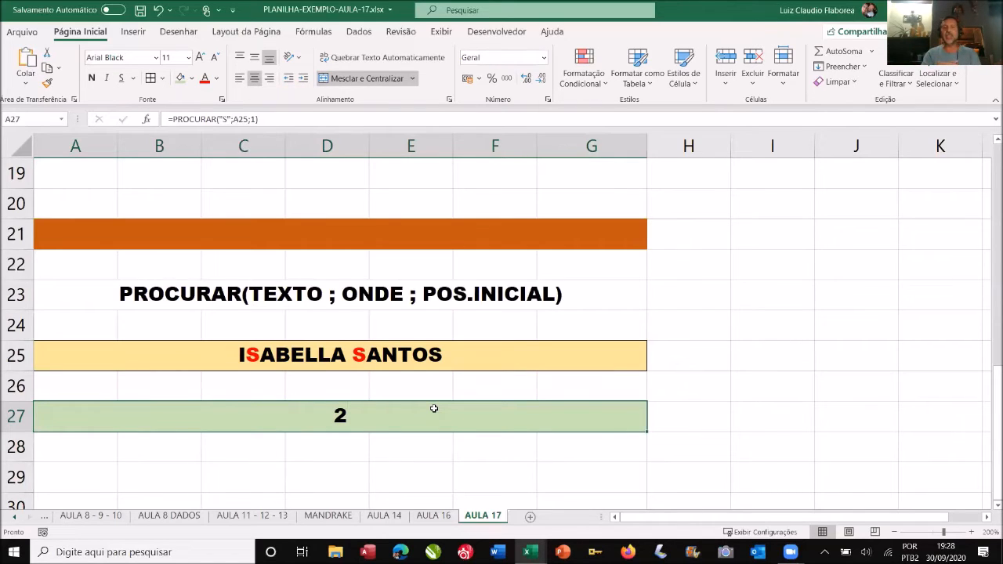
{"action": "key", "text": "ctrl+c"}
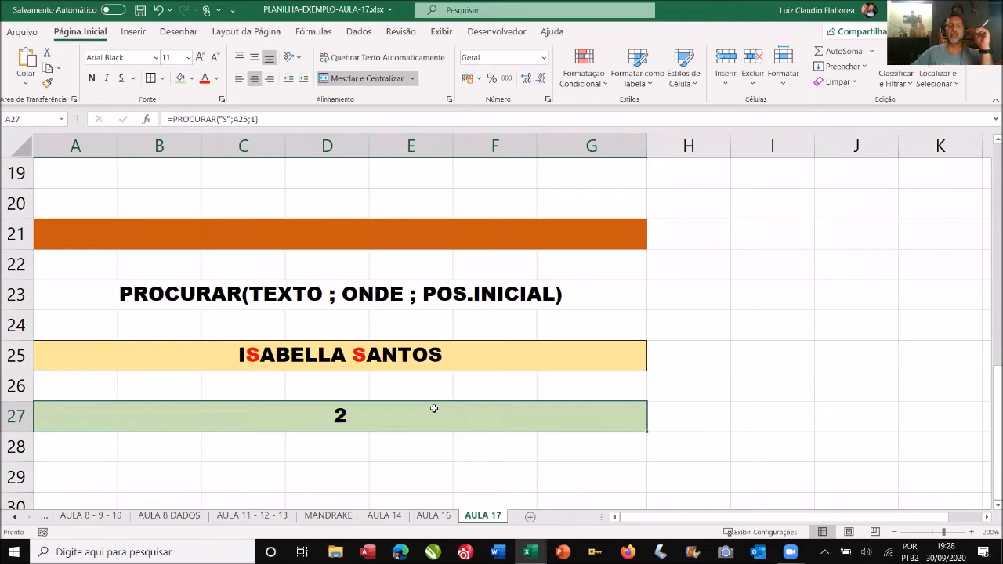
{"action": "double_click", "coordinate": [430, 406]}
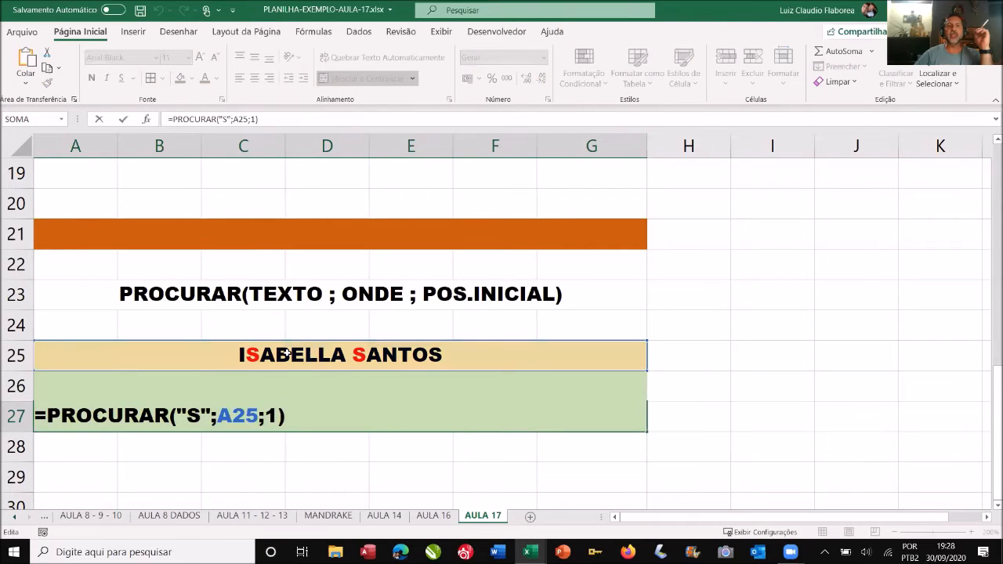
{"action": "left_click", "coordinate": [245, 355]}
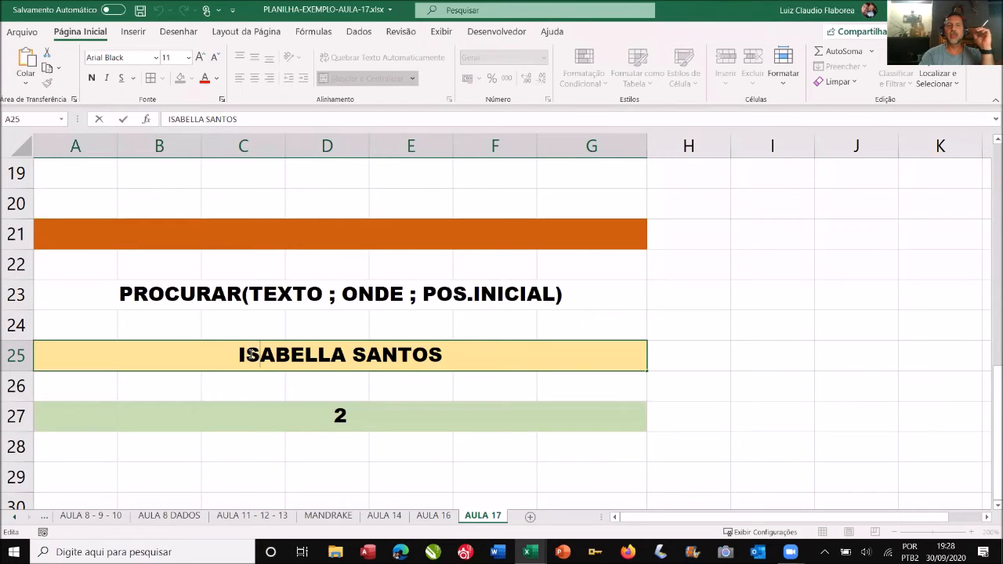
{"action": "key", "text": "Right"}
{"action": "key", "text": "Right"}
{"action": "key", "text": "Right"}
{"action": "key", "text": "Right"}
{"action": "key", "text": "Right"}
{"action": "key", "text": "Right"}
{"action": "key", "text": "Right"}
{"action": "key", "text": "Right"}
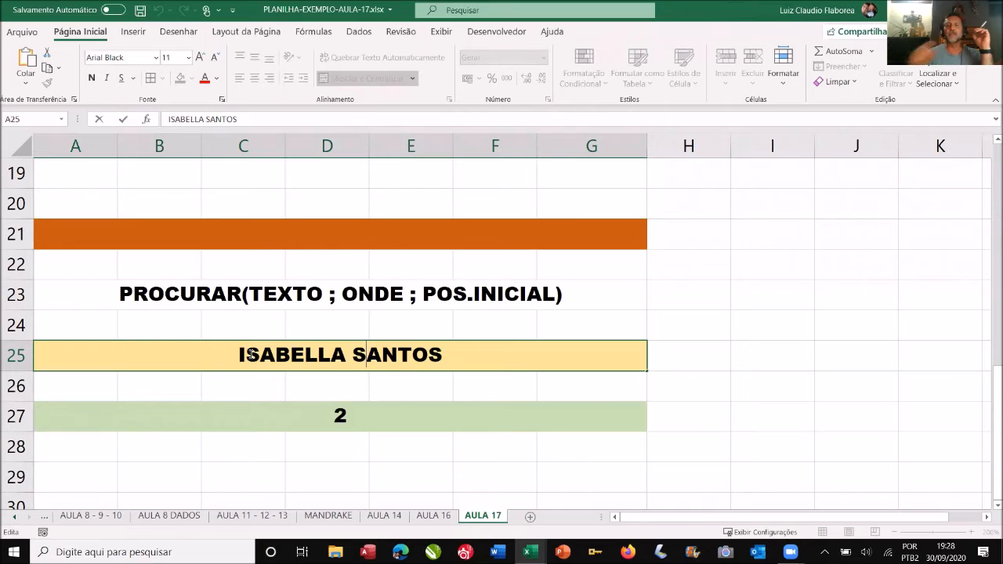
Step: Change the PROCURAR start position from 1 to 3 so it finds the second S
{"action": "double_click", "coordinate": [290, 417]}
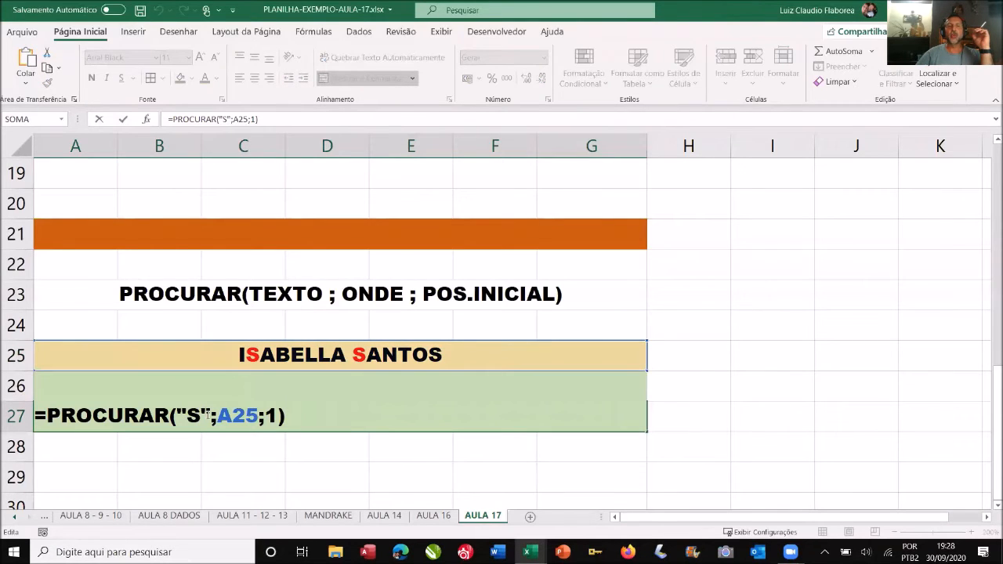
{"action": "double_click", "coordinate": [203, 416]}
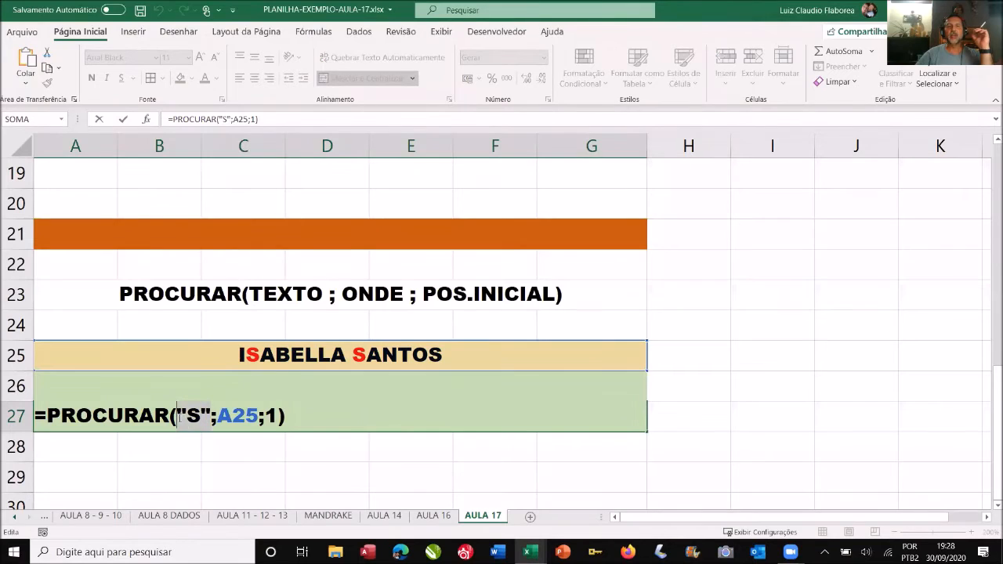
{"action": "left_click_drag", "start_coordinate": [219, 416], "coordinate": [254, 406]}
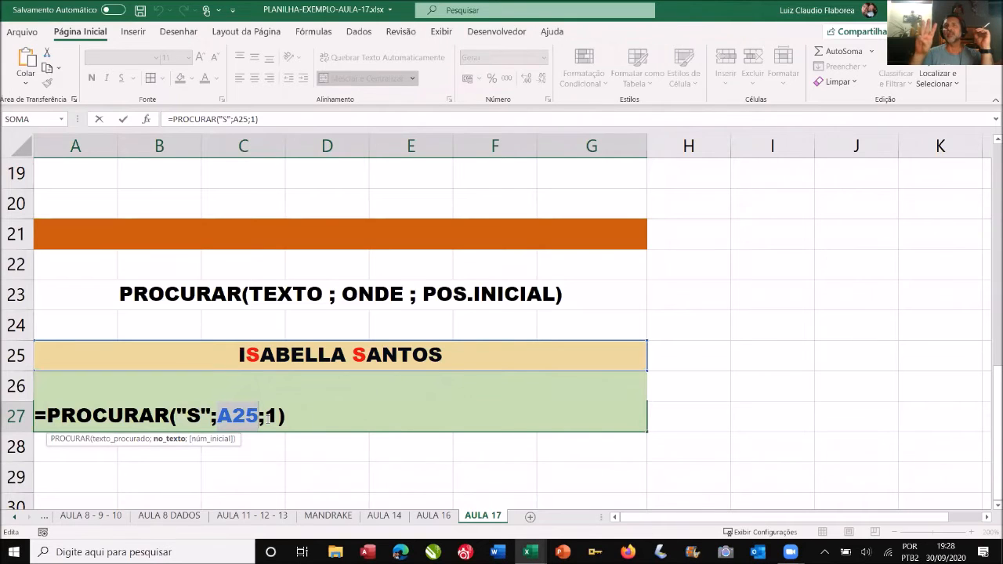
{"action": "left_click", "coordinate": [274, 422]}
{"action": "key", "text": "BackSpace"}
{"action": "type", "text": "3"}
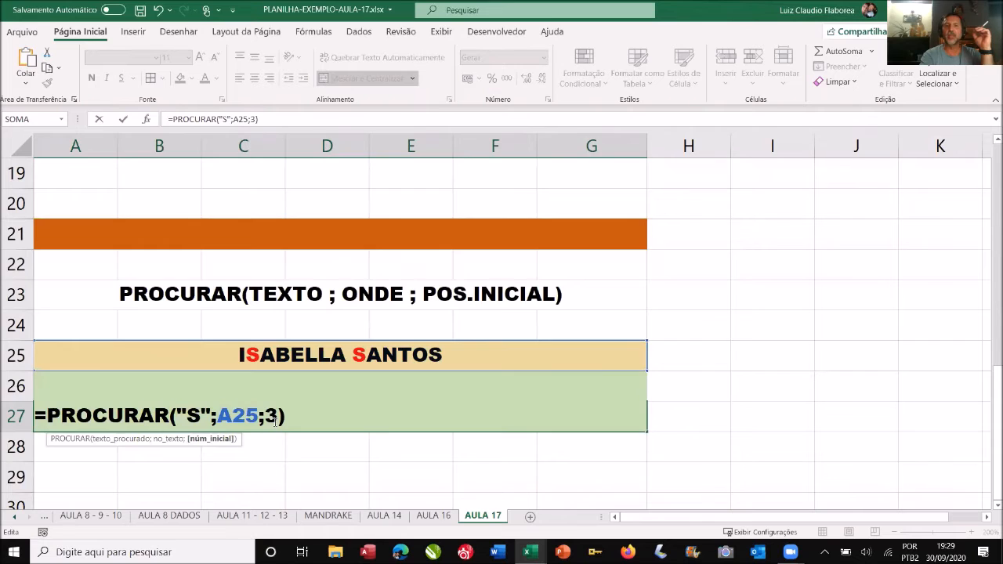
{"action": "key", "text": "Return"}
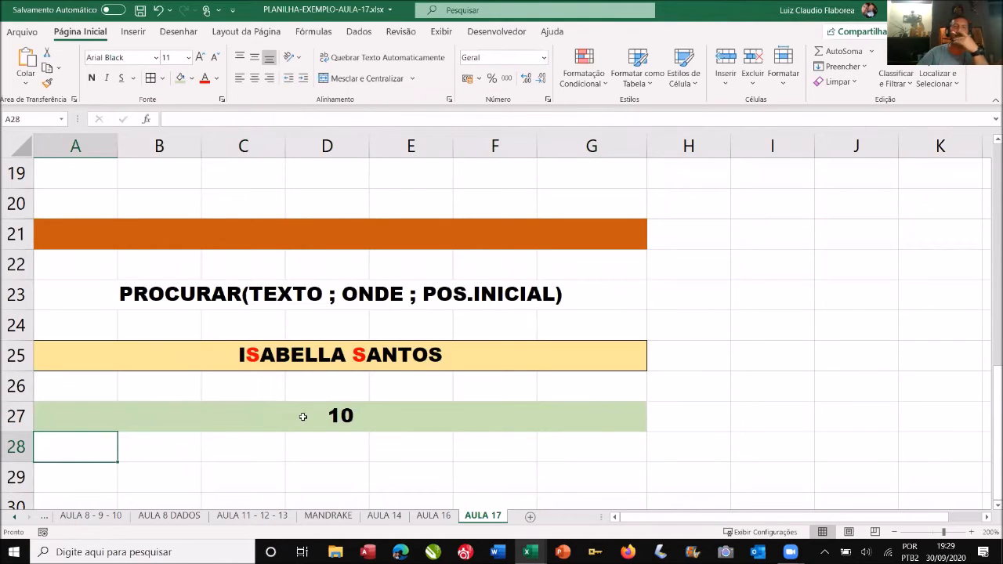
Step: In A25, highlight the S that begins the surname, the tenth character
{"action": "left_click", "coordinate": [341, 413]}
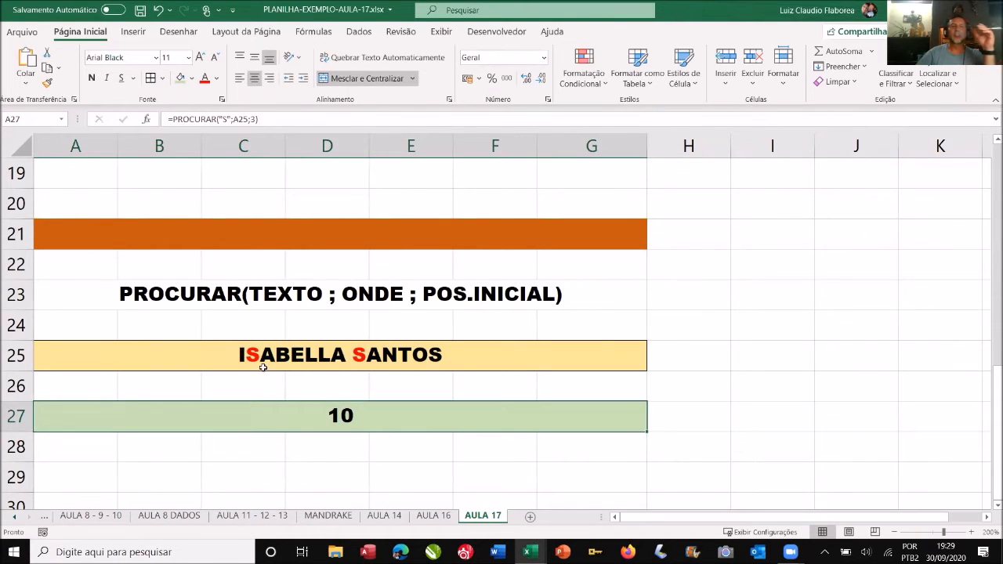
{"action": "double_click", "coordinate": [240, 355]}
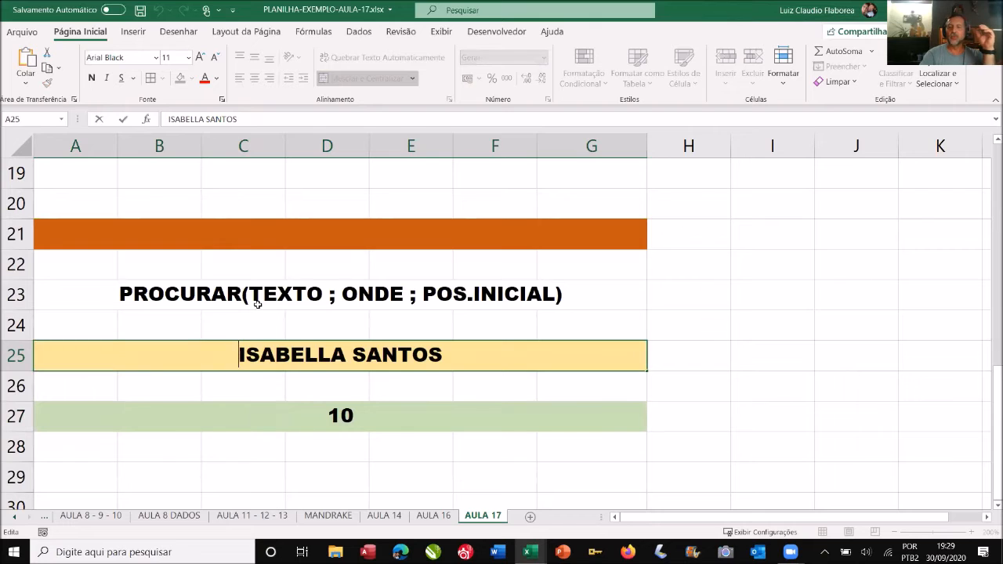
{"action": "key", "text": "Right"}
{"action": "key", "text": "Right"}
{"action": "key", "text": "Right"}
{"action": "key", "text": "Right"}
{"action": "key", "text": "Right"}
{"action": "key", "text": "Right"}
{"action": "key", "text": "Right"}
{"action": "key", "text": "Right"}
{"action": "key", "text": "Right"}
{"action": "key", "text": "Right"}
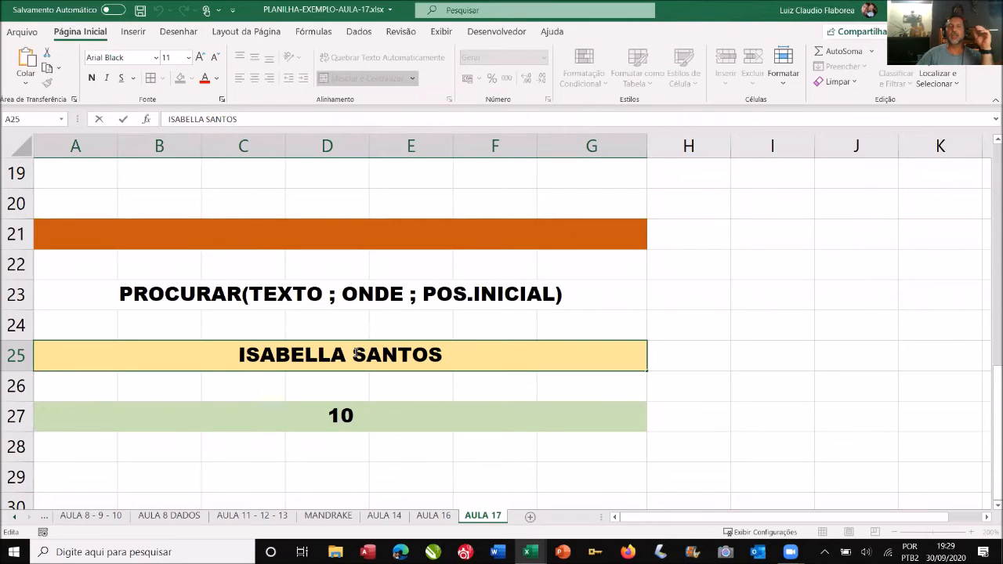
{"action": "left_click_drag", "start_coordinate": [353, 355], "coordinate": [366, 354]}
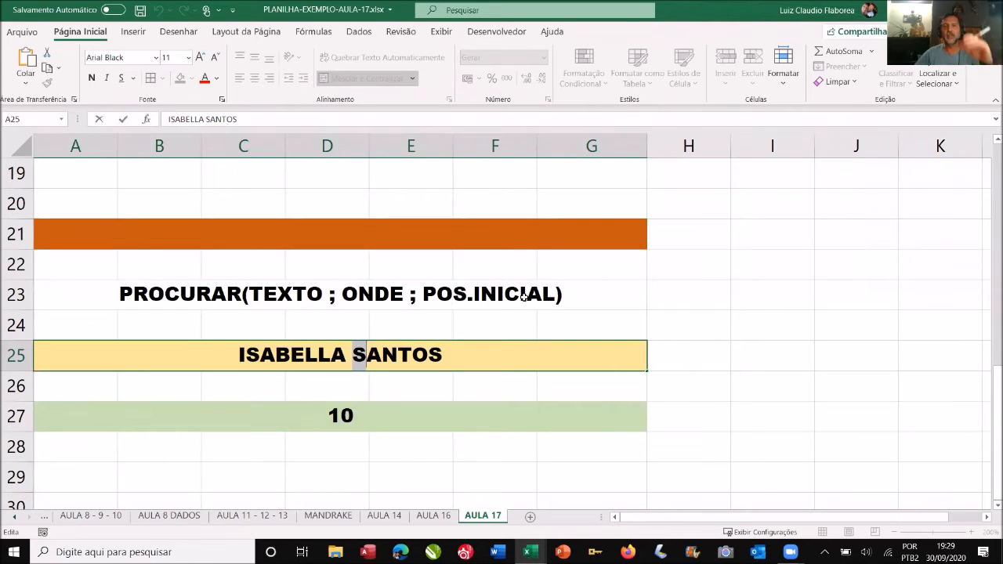
Step: Merge A29:G29 into a single cell and fill it yellow
{"action": "left_click", "coordinate": [523, 296]}
{"action": "scroll", "coordinate": [463, 320], "scroll_direction": "down", "scroll_amount": 2}
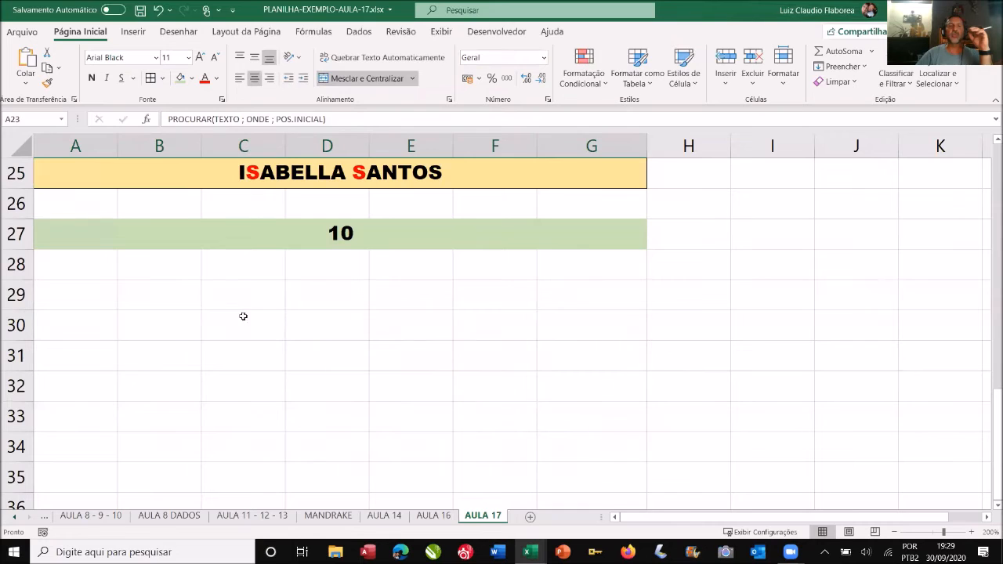
{"action": "left_click_drag", "start_coordinate": [110, 295], "coordinate": [569, 292]}
{"action": "left_click", "coordinate": [352, 81]}
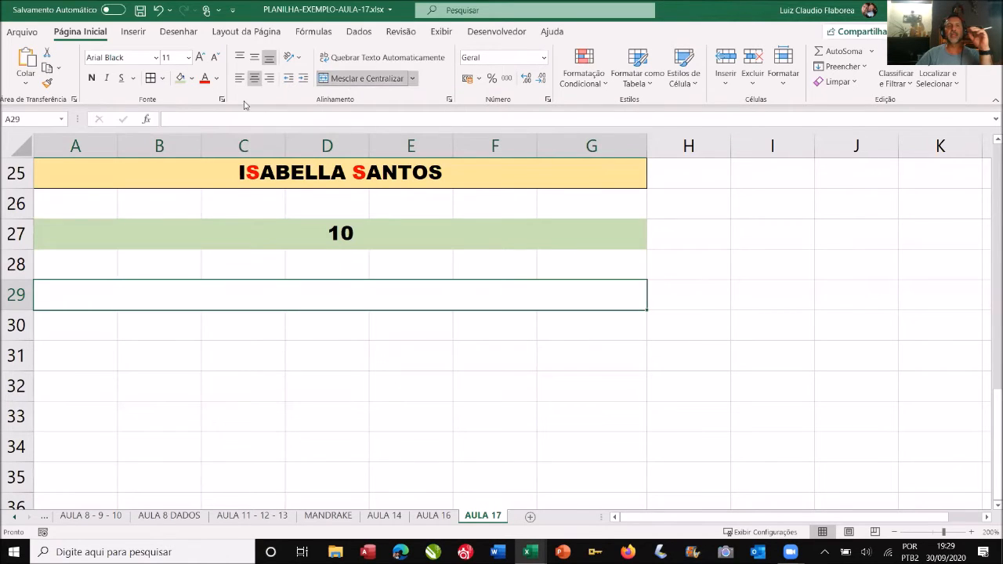
{"action": "left_click", "coordinate": [192, 78]}
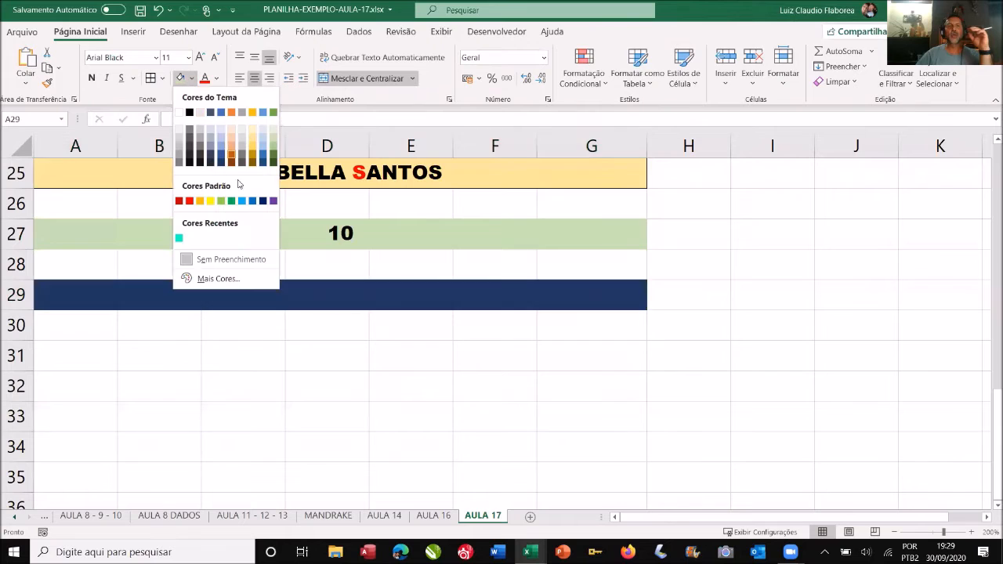
{"action": "left_click", "coordinate": [210, 201]}
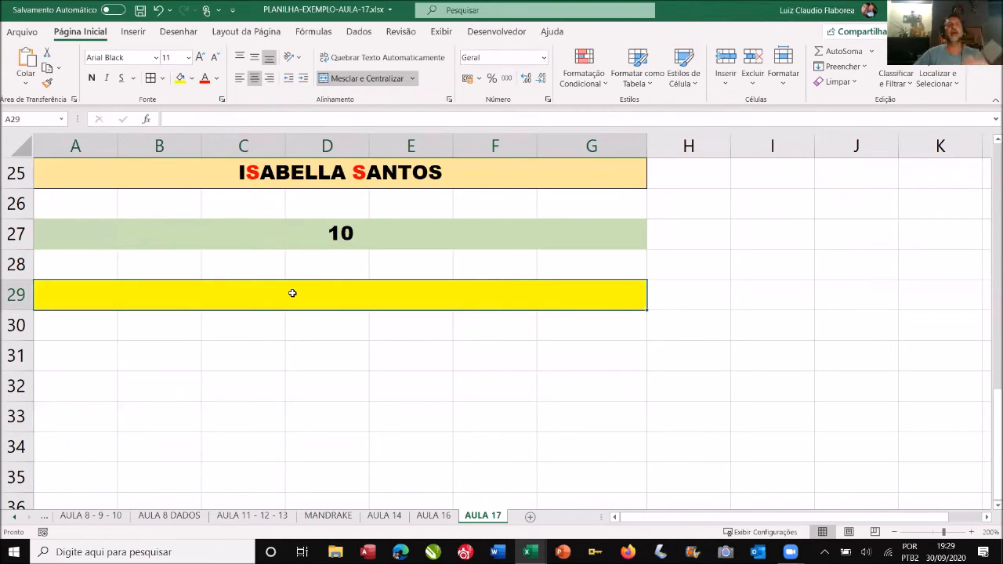
Step: Type the heading EXT.TEXTO(TEXTO ; POS.INICIAL ; N.CARACTERES) into the merged yellow row 29
{"action": "type", "text": "EXT"}
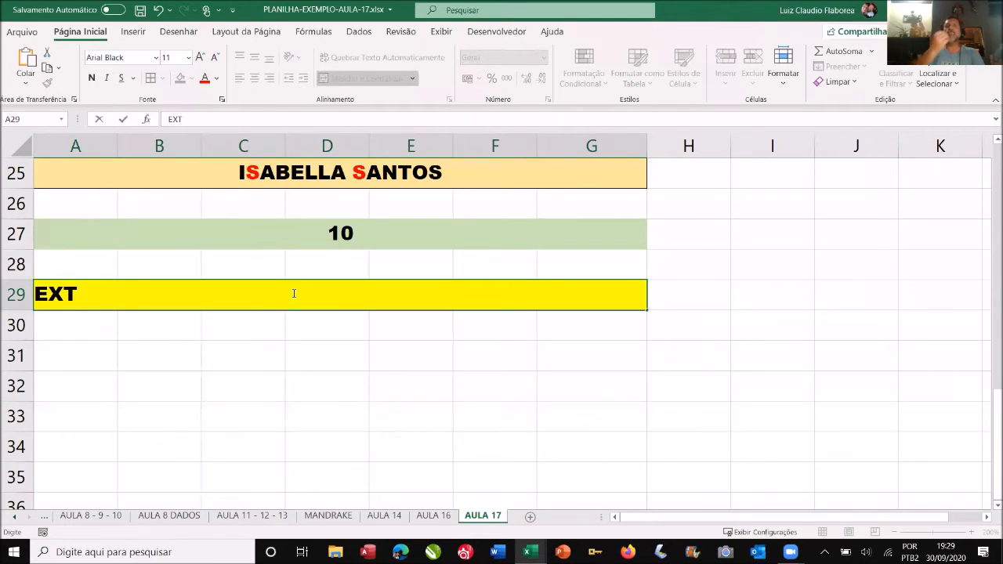
{"action": "type", "text": ".TEXTO"}
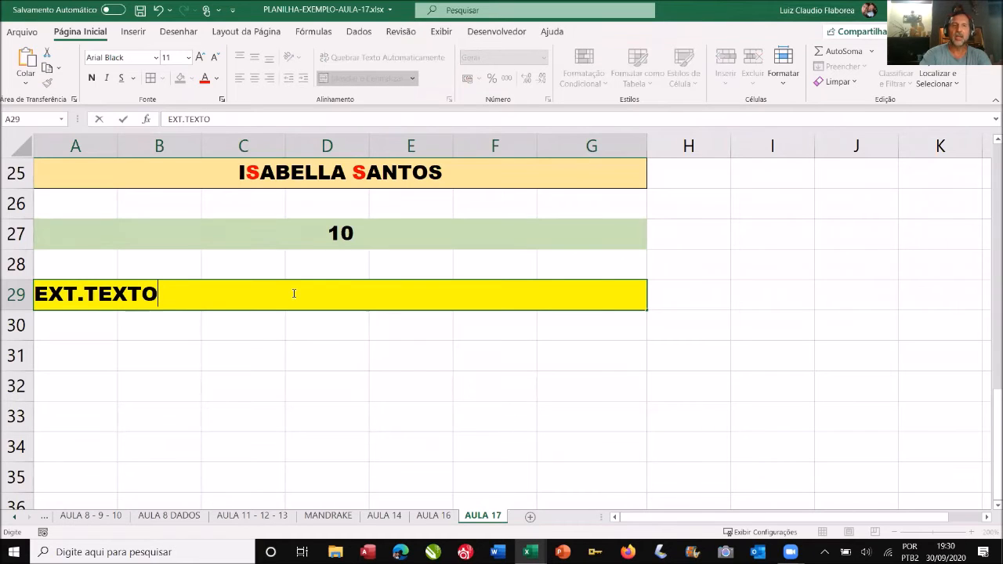
{"action": "type", "text": "(TEXTO"}
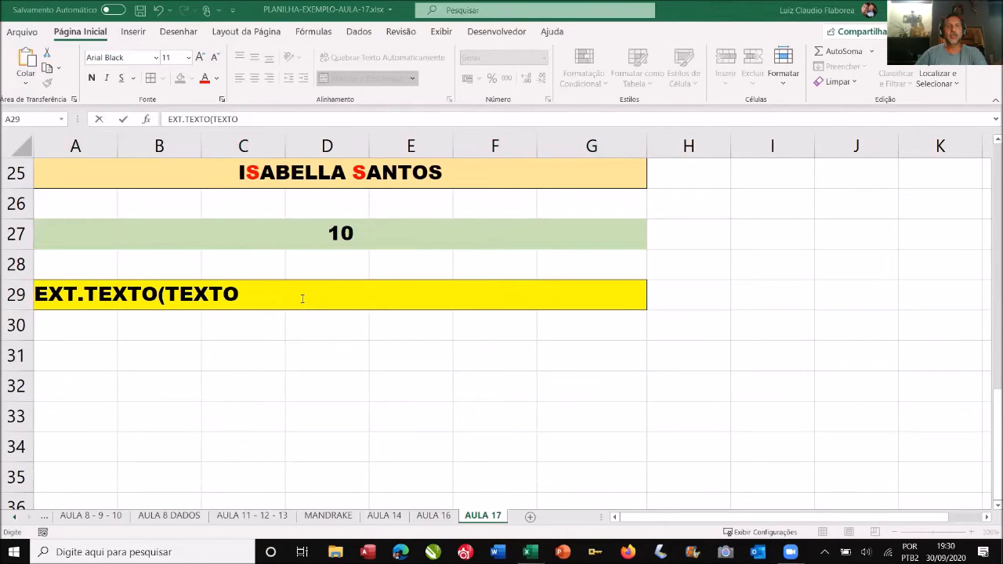
{"action": "type", "text": "; "}
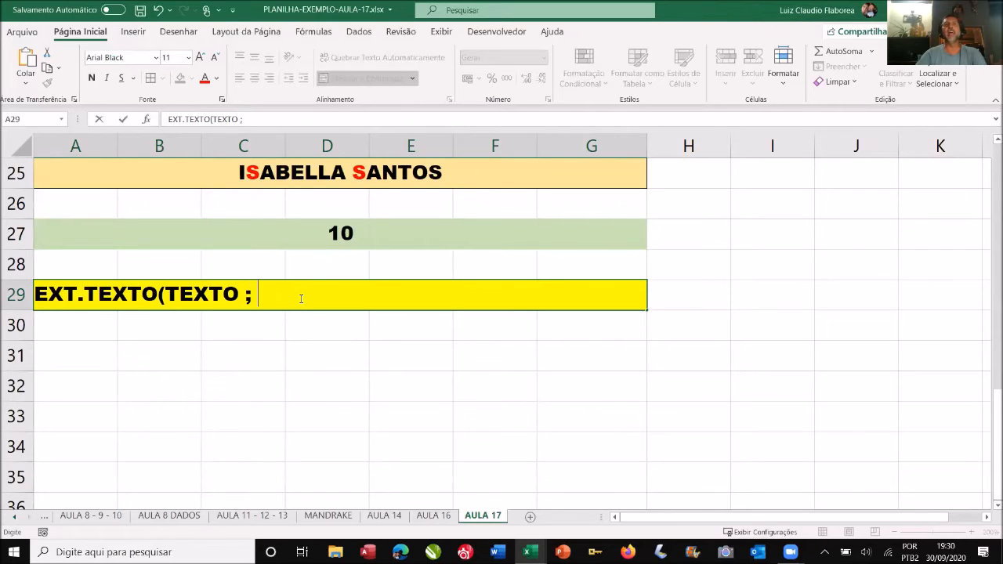
{"action": "type", "text": "POS"}
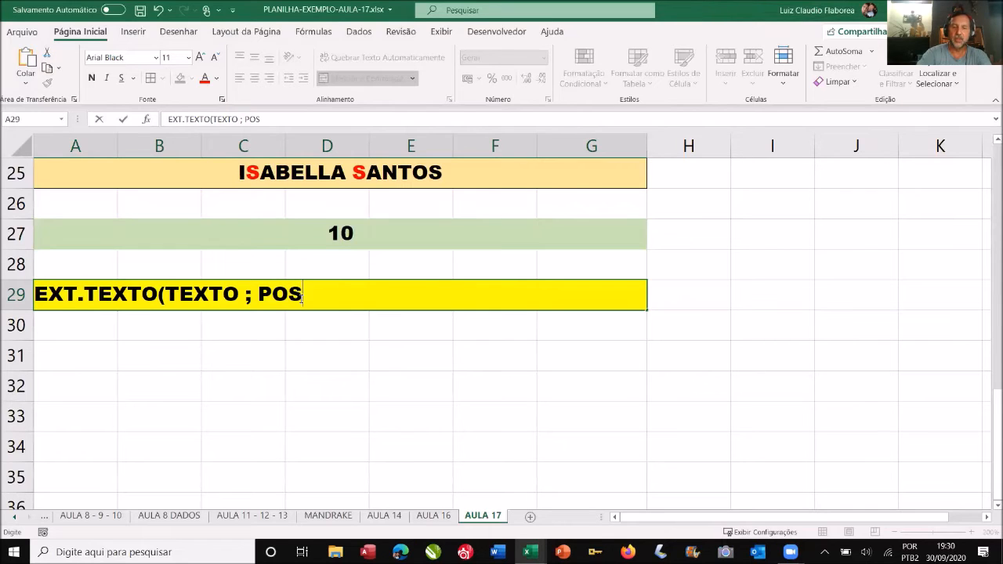
{"action": "type", "text": ".INICIAL"}
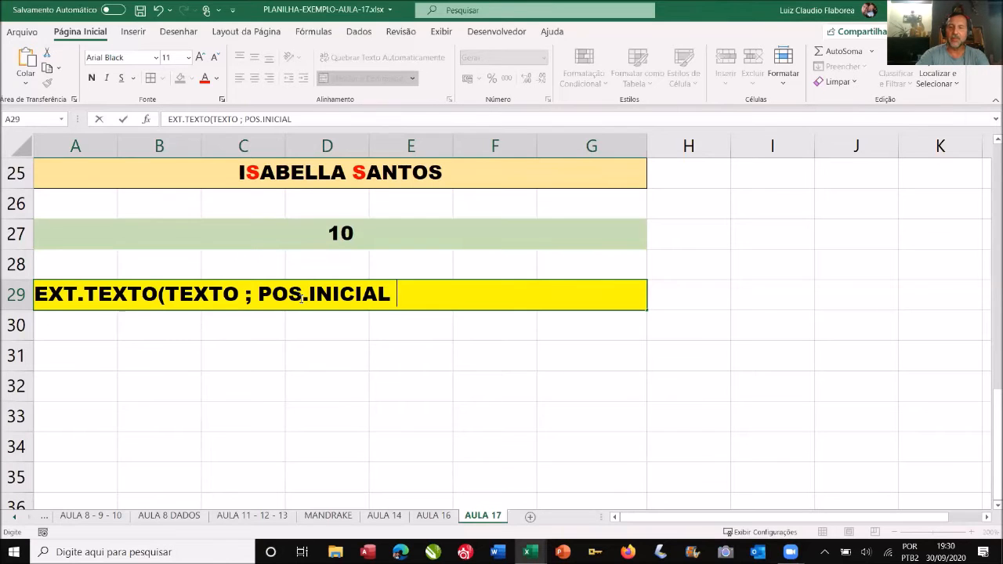
{"action": "type", "text": "; N."}
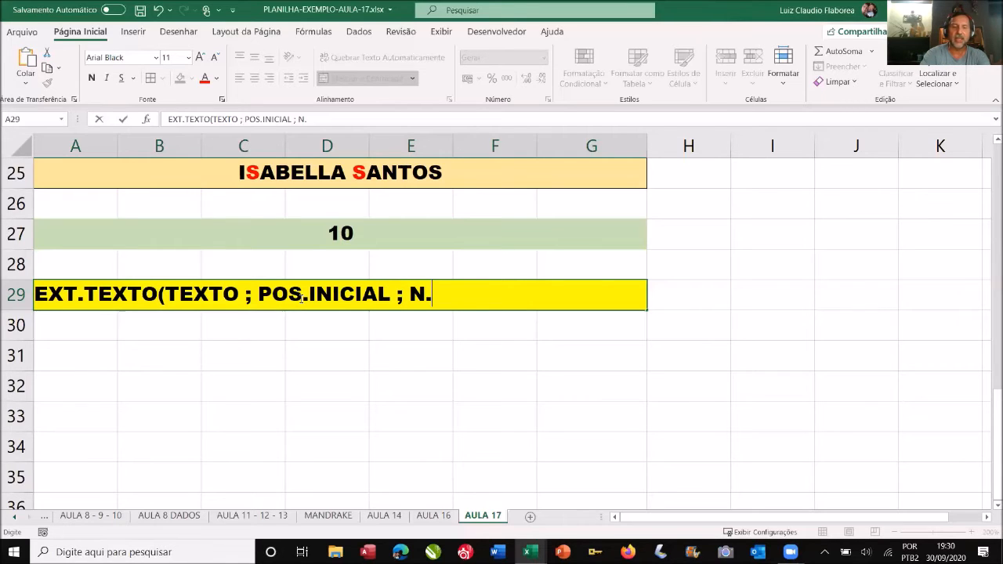
{"action": "type", "text": "CARACTE"}
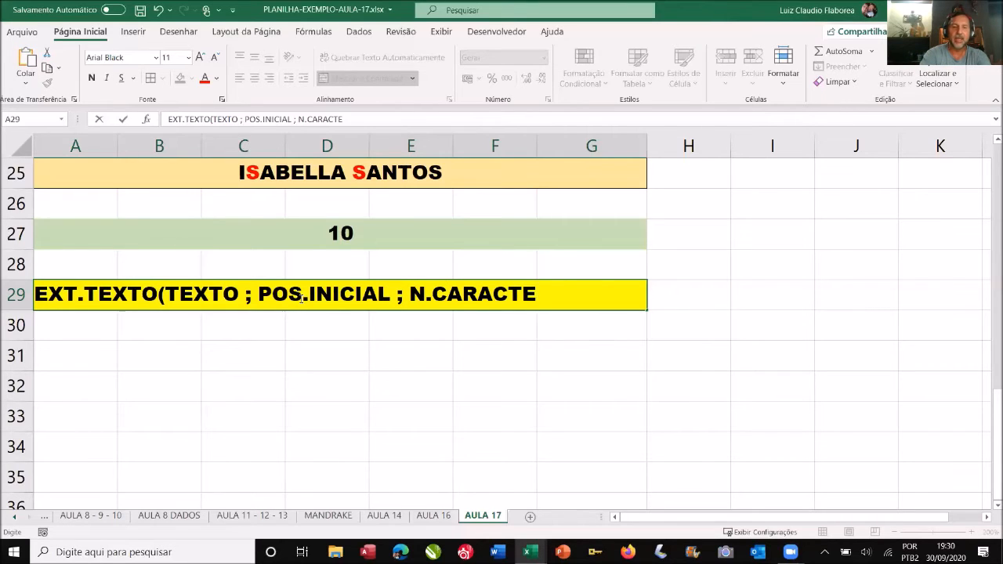
{"action": "type", "text": "RES"}
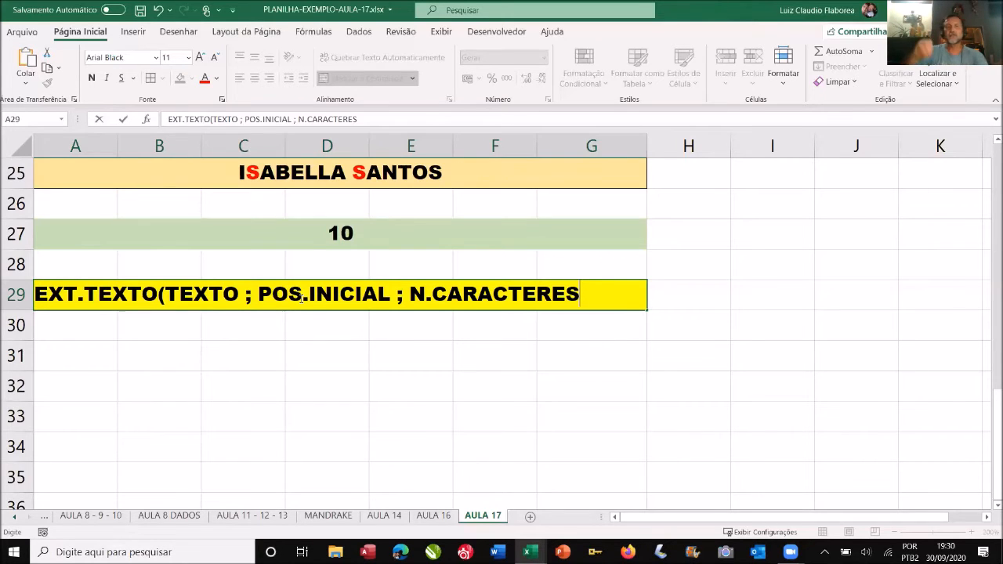
{"action": "type", "text": ")"}
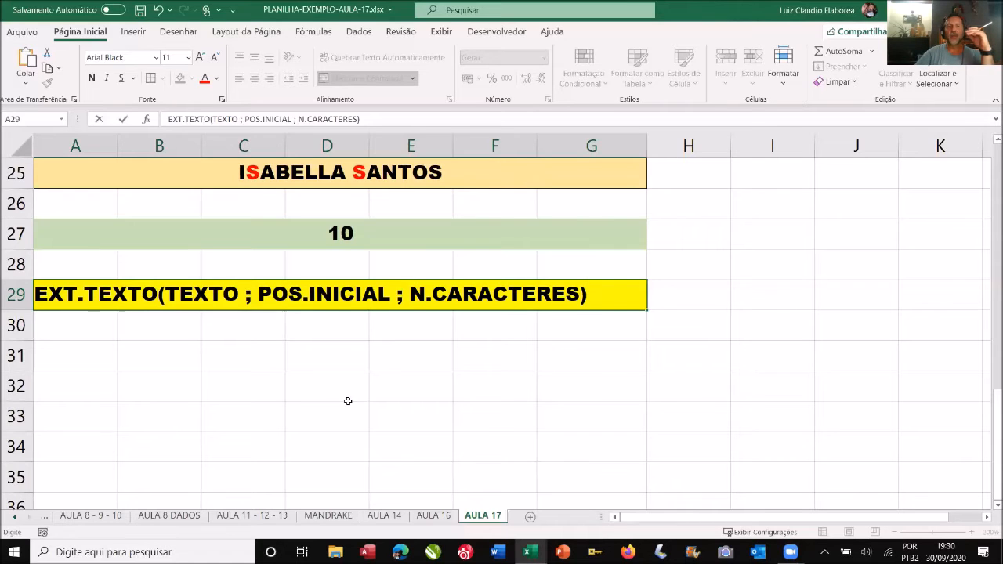
{"action": "left_click", "coordinate": [327, 385]}
Step: Merge A31:G31 into one cell with the same light green fill as row 27
{"action": "left_click", "coordinate": [316, 293]}
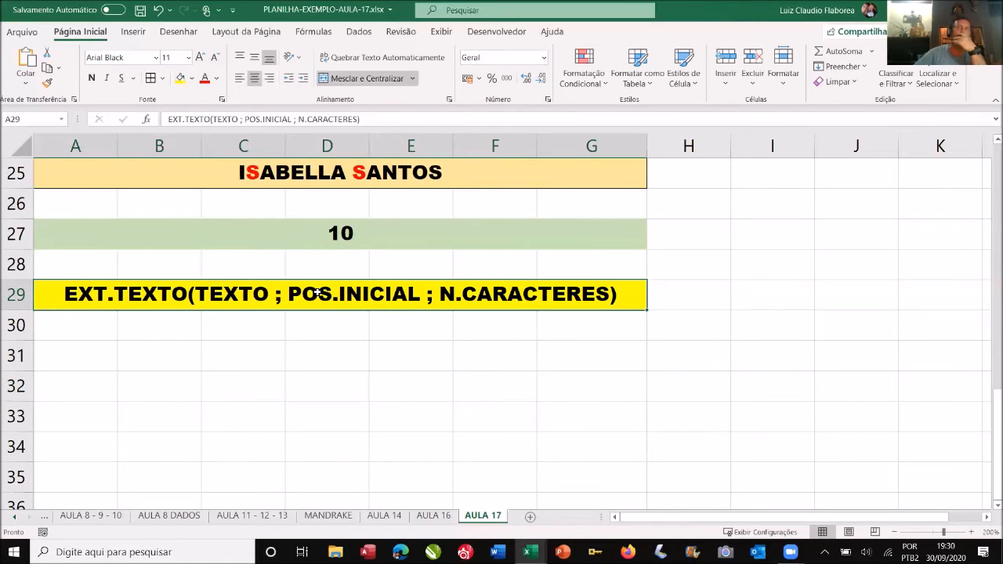
{"action": "left_click", "coordinate": [340, 173]}
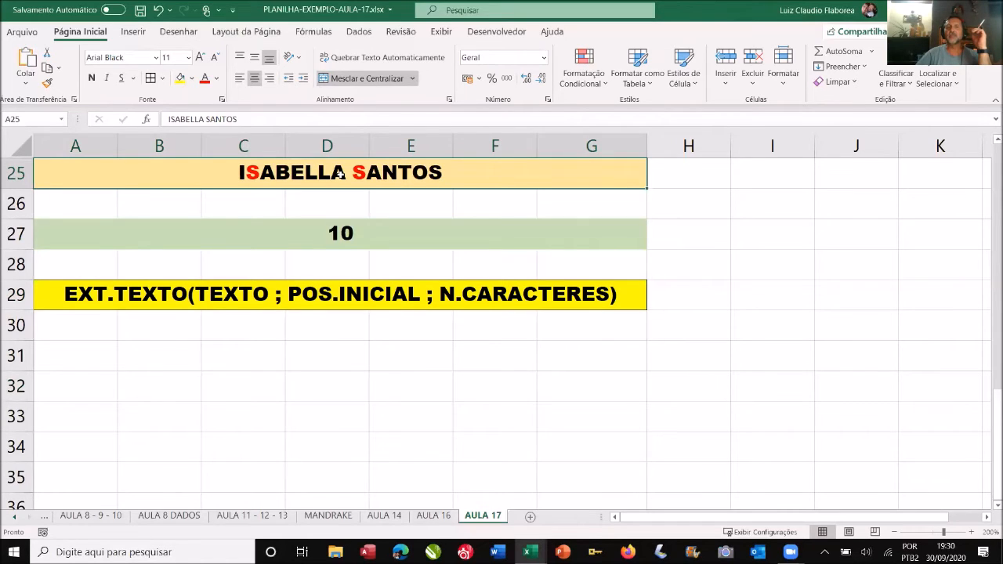
{"action": "left_click_drag", "start_coordinate": [91, 361], "coordinate": [619, 352]}
{"action": "left_click", "coordinate": [347, 80]}
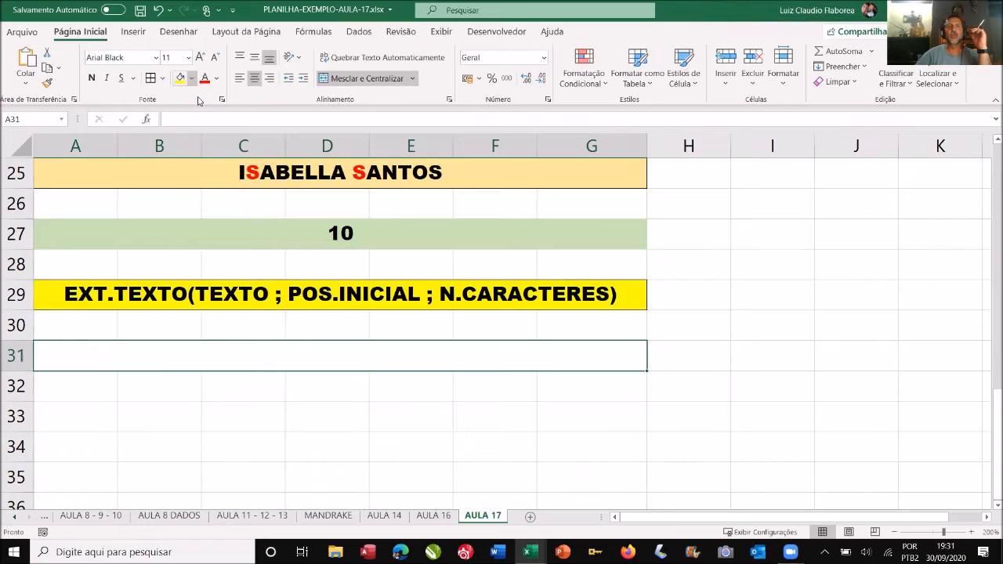
{"action": "left_click", "coordinate": [192, 78]}
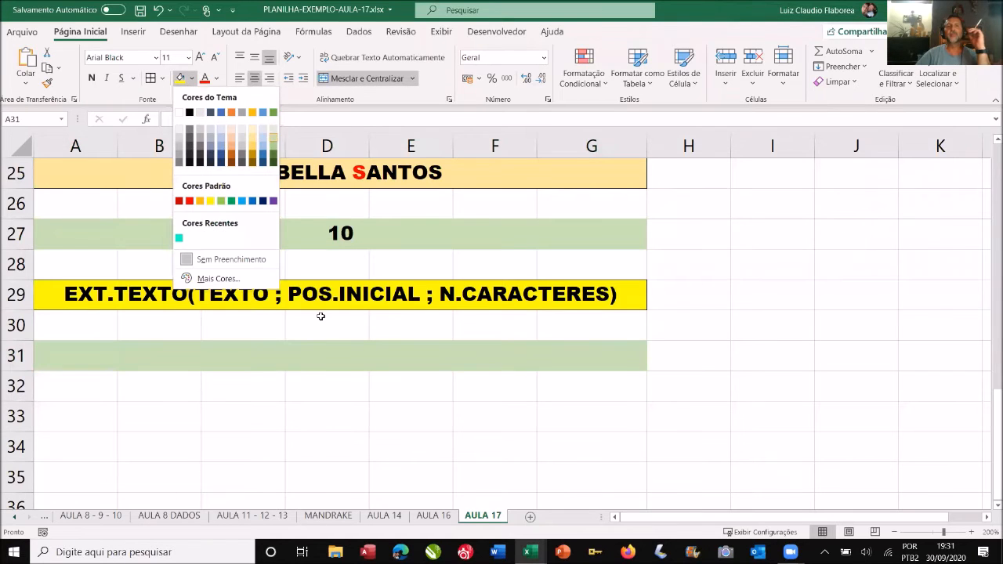
{"action": "left_click", "coordinate": [271, 135]}
{"action": "double_click", "coordinate": [323, 355]}
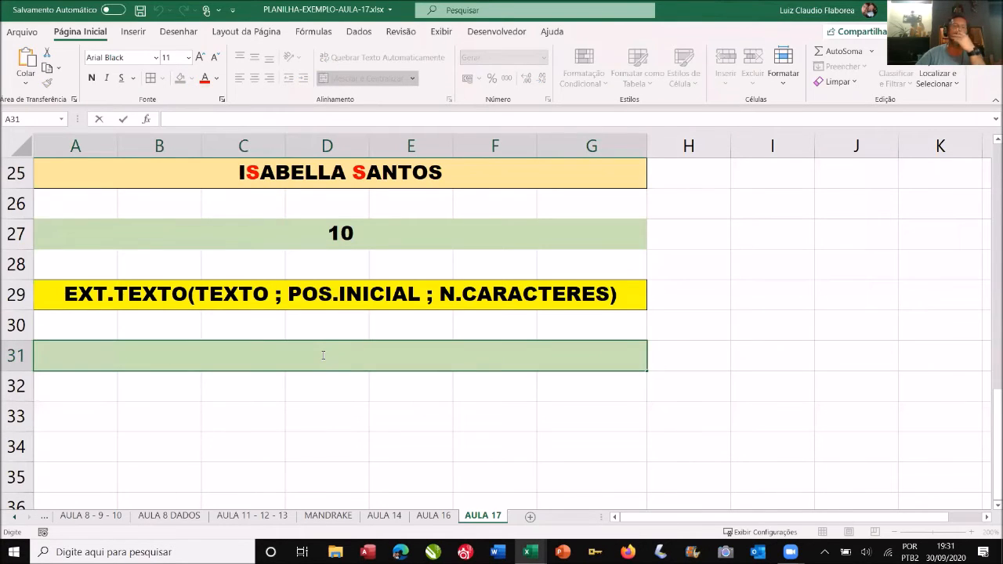
Step: Enter =EXT.TEXTO(A25;10;5) in row 31, extracting five characters of the surname
{"action": "type", "text": "="}
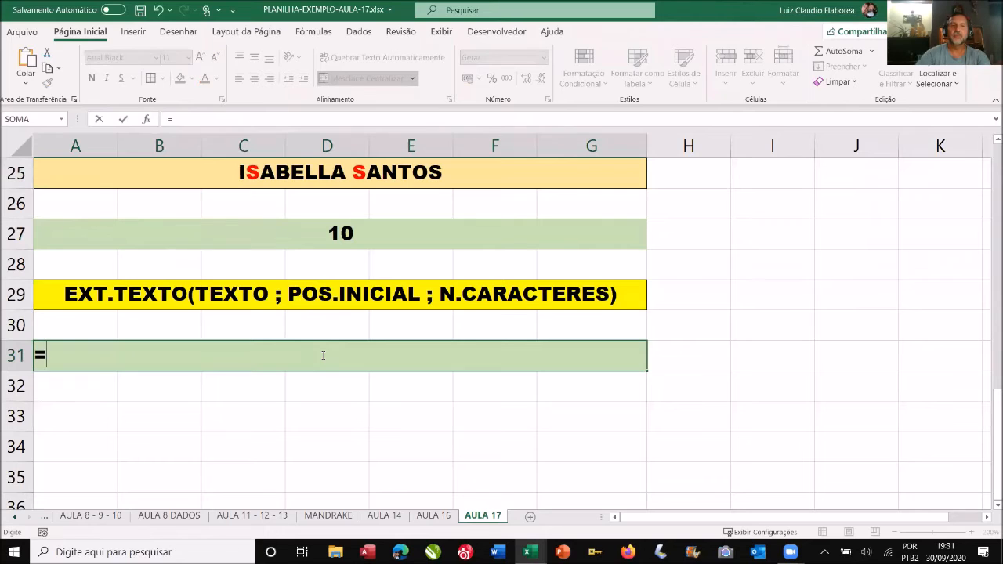
{"action": "type", "text": "EXT"}
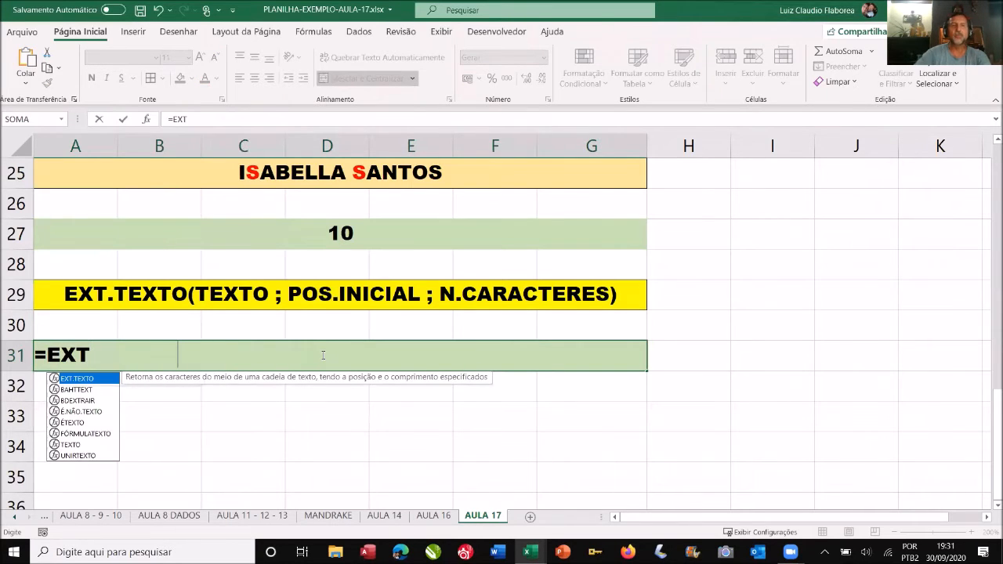
{"action": "key", "text": "Tab"}
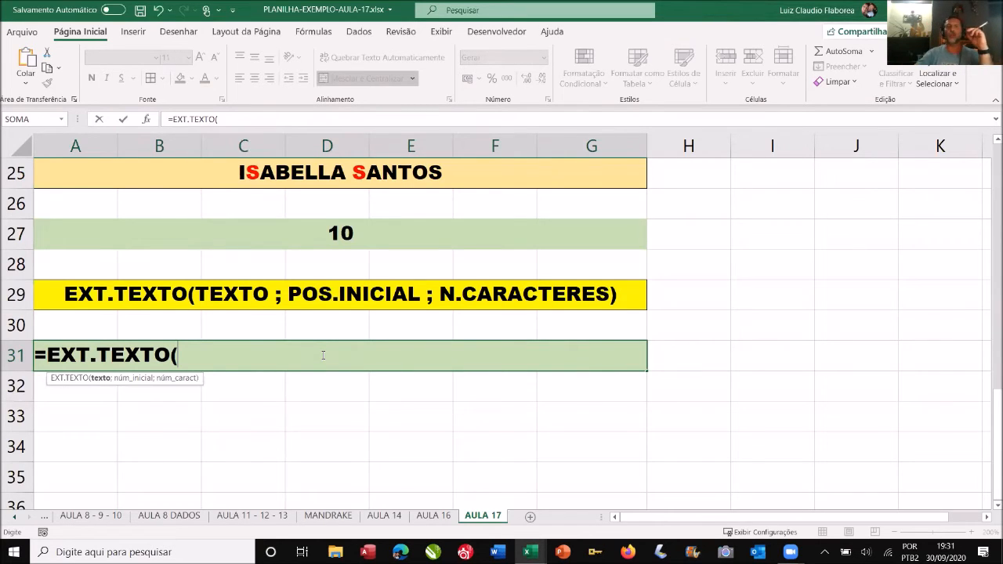
{"action": "left_click", "coordinate": [292, 174]}
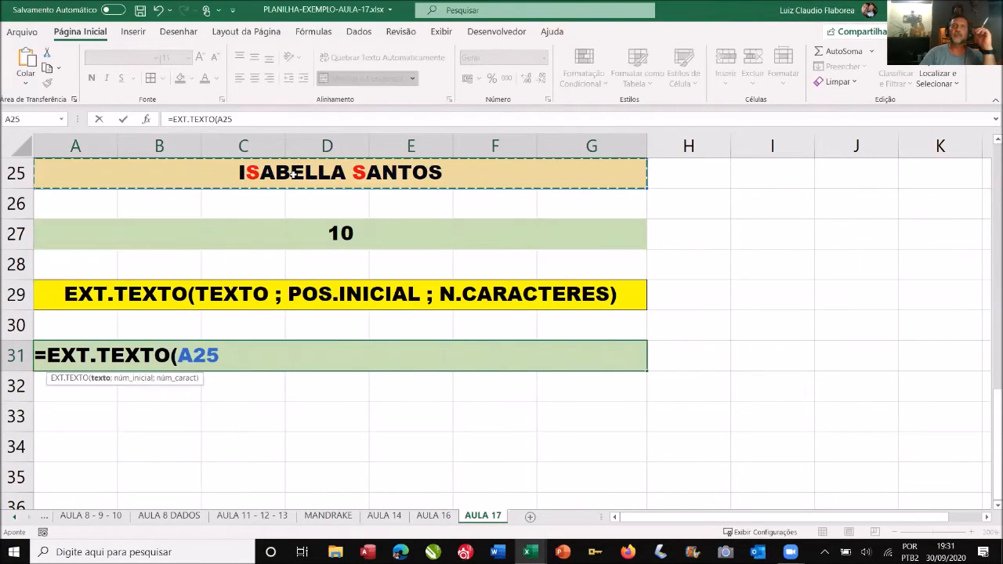
{"action": "type", "text": ";"}
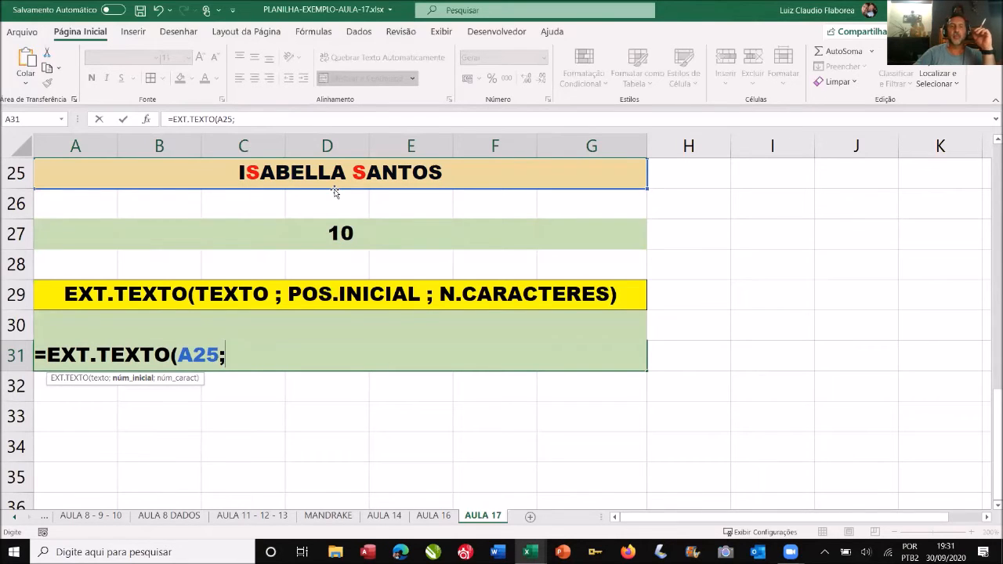
{"action": "type", "text": "10"}
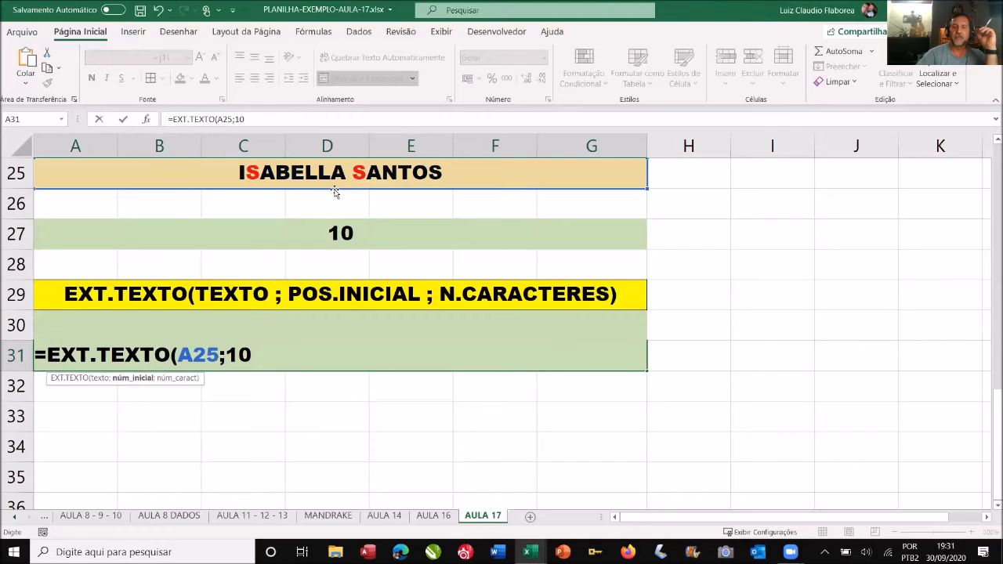
{"action": "type", "text": ";"}
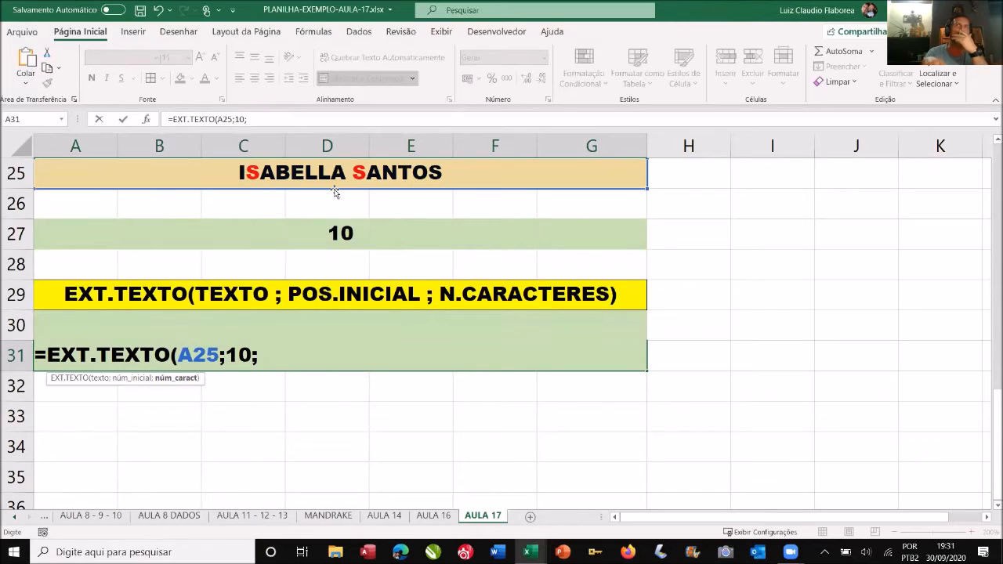
{"action": "type", "text": "5"}
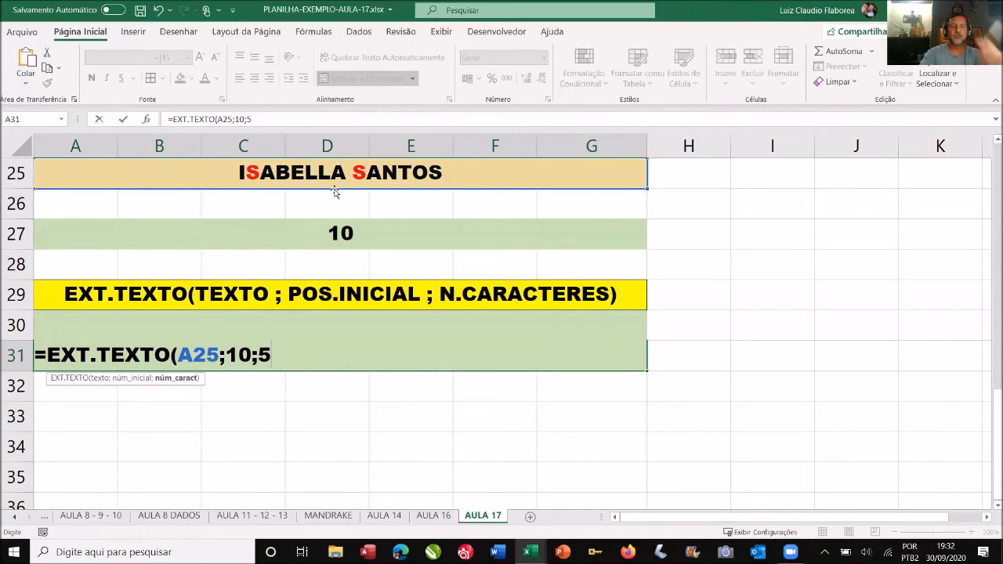
{"action": "type", "text": ")"}
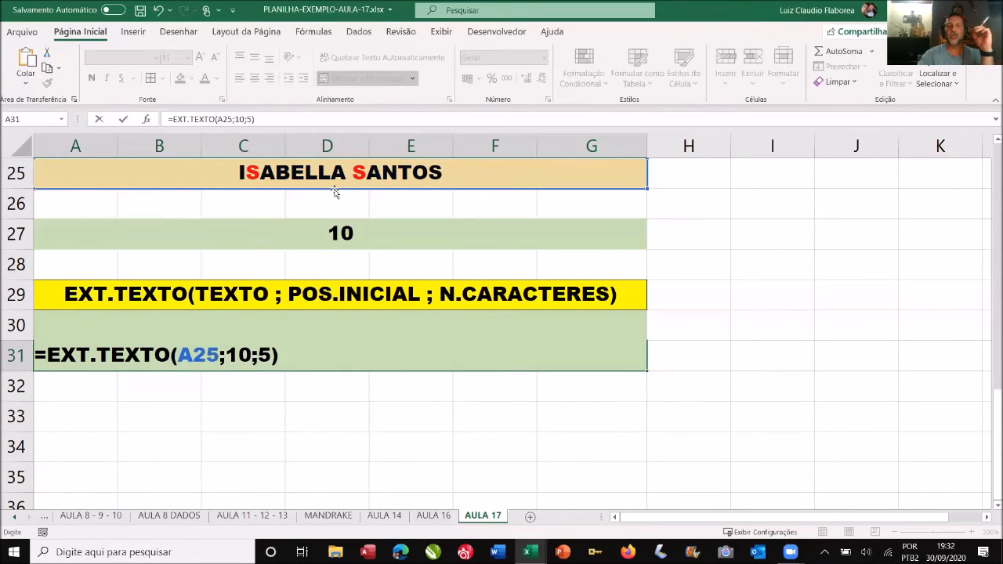
{"action": "key", "text": "Return"}
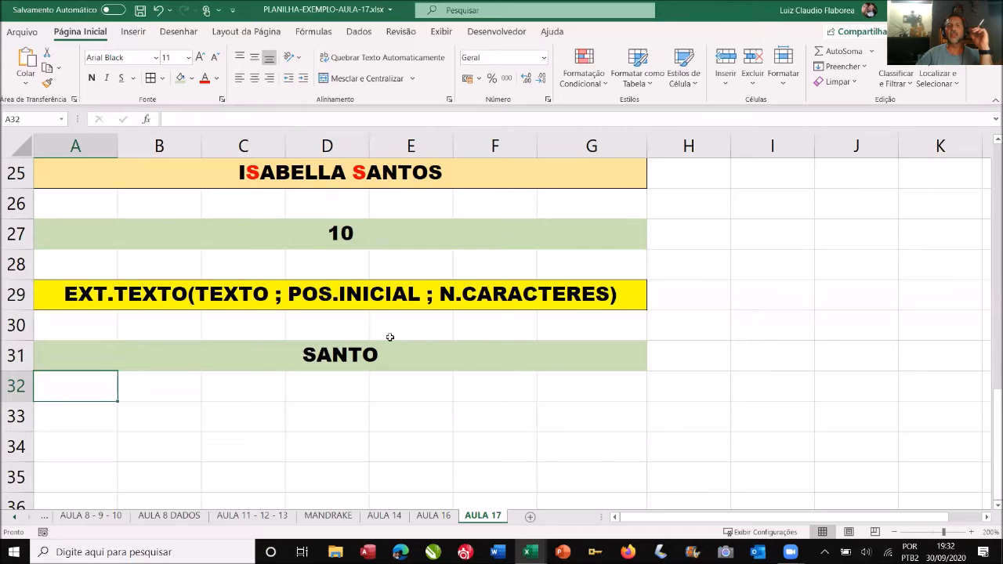
Step: Change the character count to 6, making =EXT.TEXTO(A25;10;6) return the full surname
{"action": "double_click", "coordinate": [362, 353]}
{"action": "left_click", "coordinate": [263, 354]}
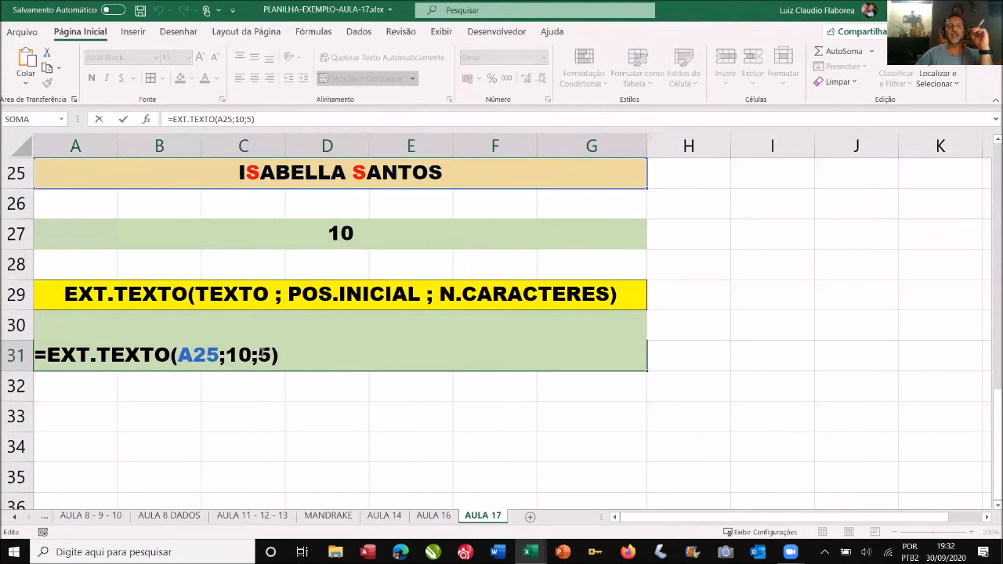
{"action": "key", "text": "Delete"}
{"action": "type", "text": "6"}
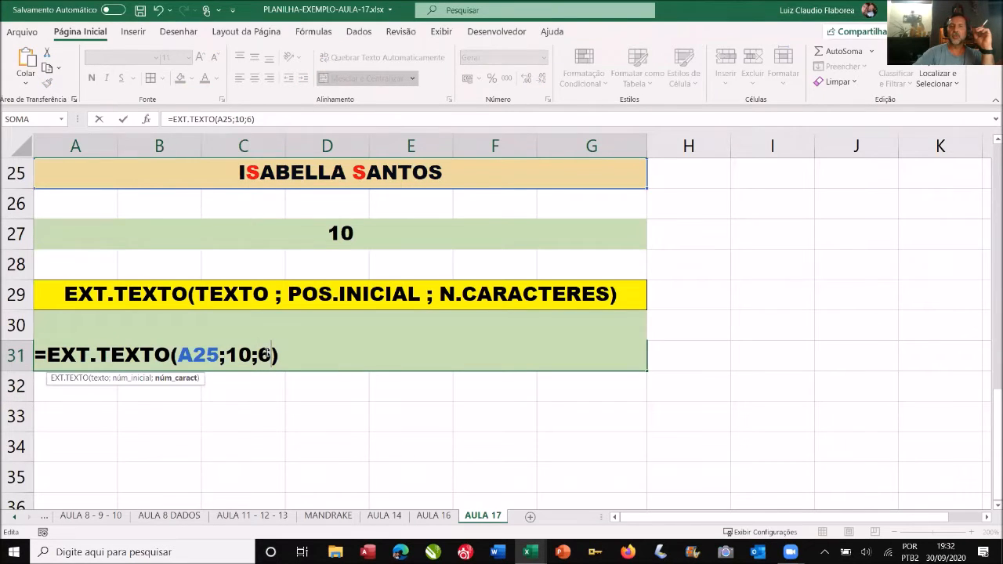
{"action": "key", "text": "Return"}
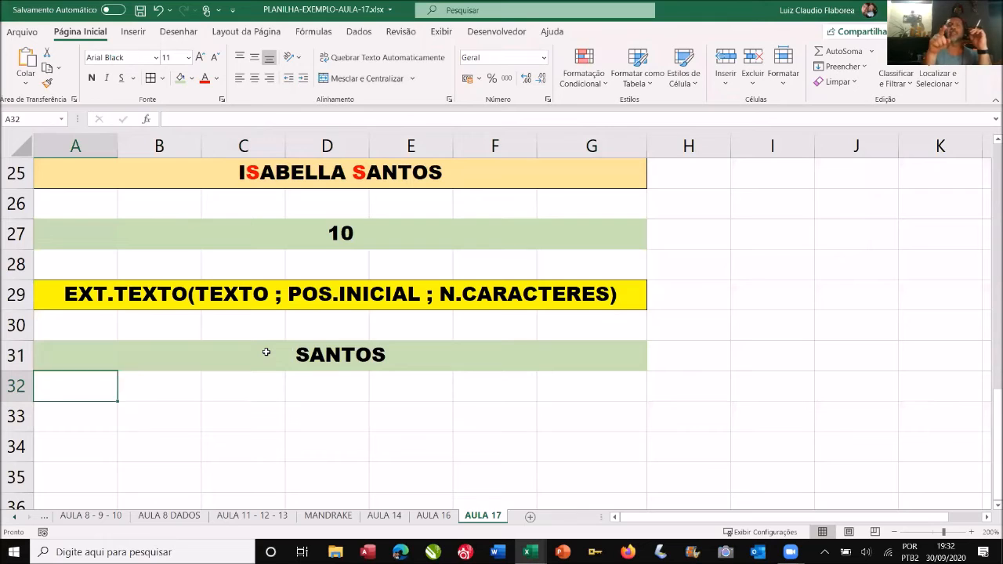
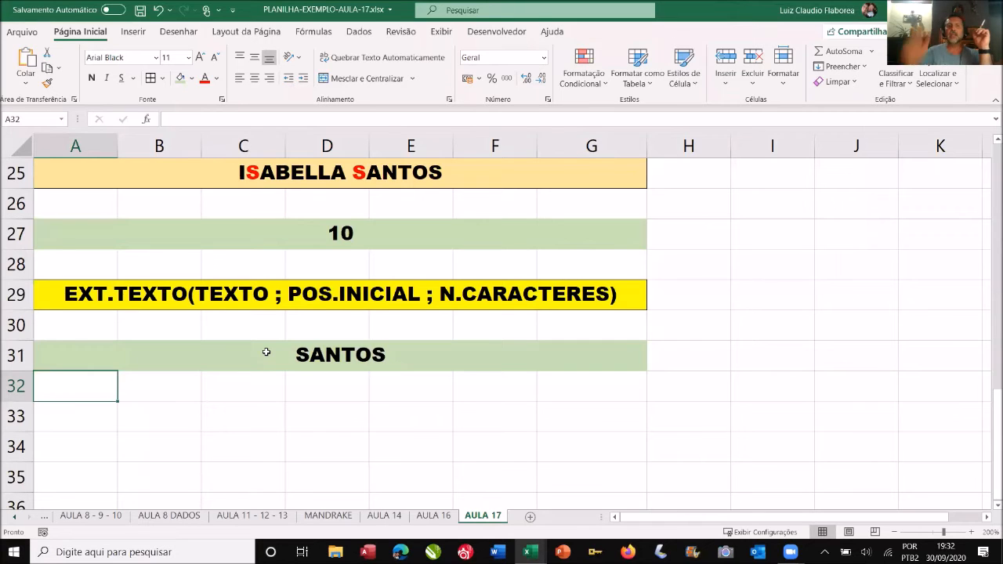
Step: Change row 31's formula to =EXT.TEXTO(A25;10;3) so it returns "SAN"
{"action": "left_click", "coordinate": [266, 352]}
{"action": "double_click", "coordinate": [267, 352]}
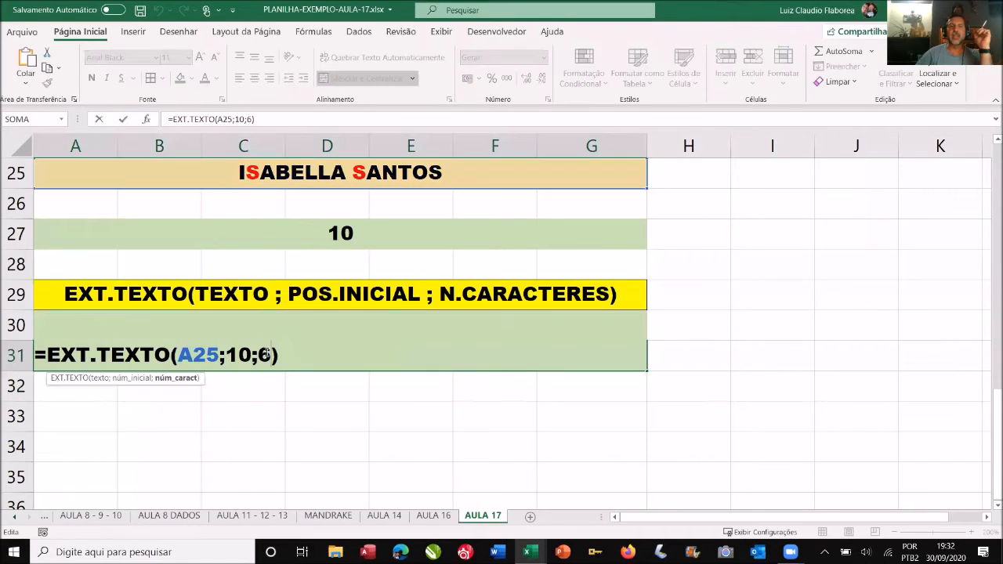
{"action": "double_click", "coordinate": [267, 355]}
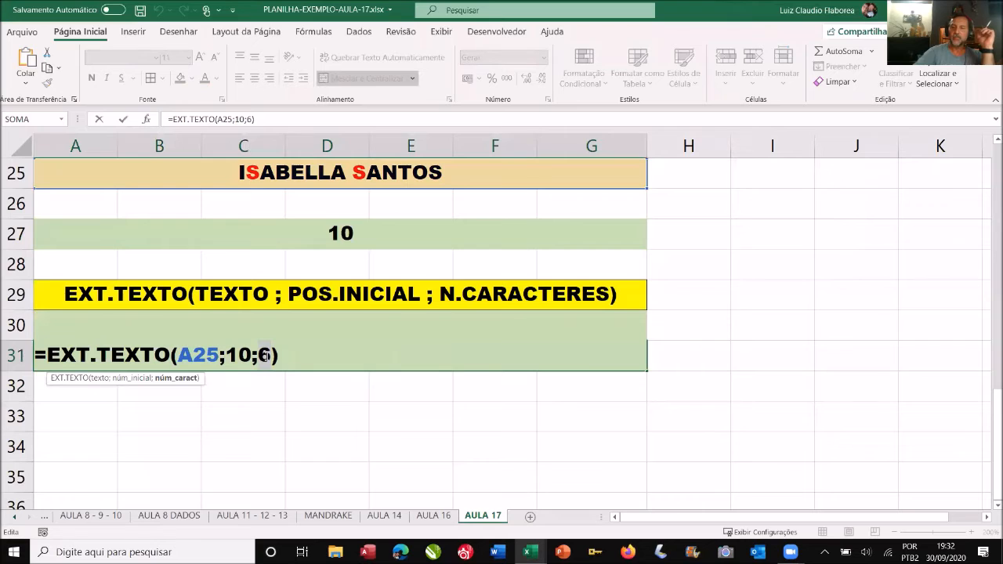
{"action": "type", "text": "3"}
{"action": "key", "text": "Return"}
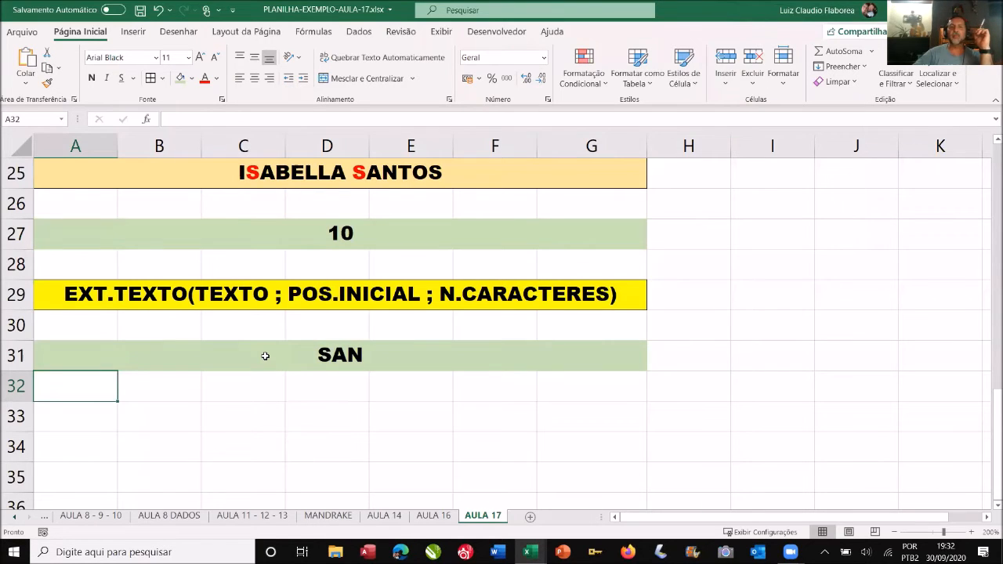
{"action": "scroll", "coordinate": [265, 355], "scroll_direction": "up", "scroll_amount": 2}
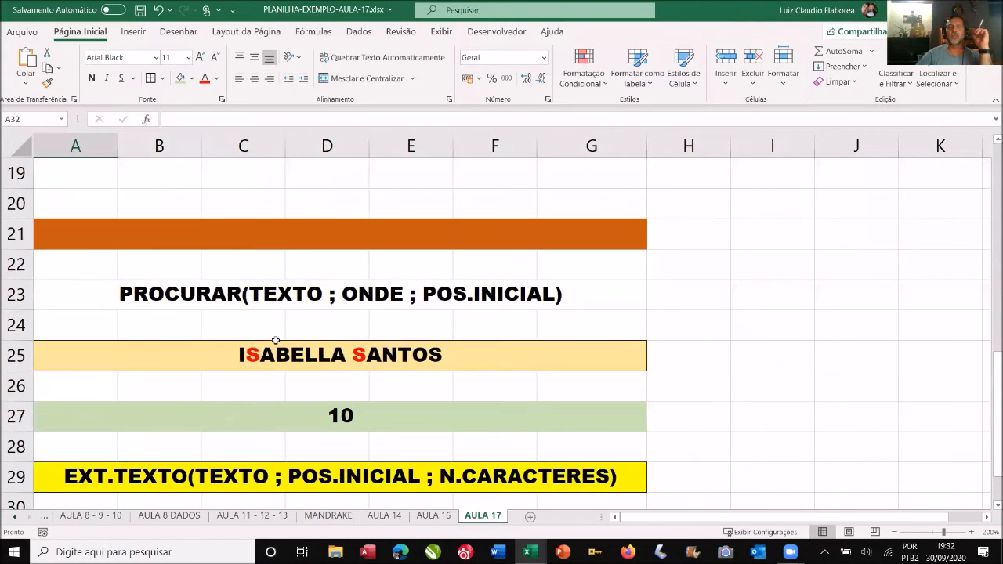
{"action": "scroll", "coordinate": [276, 334], "scroll_direction": "down", "scroll_amount": 1}
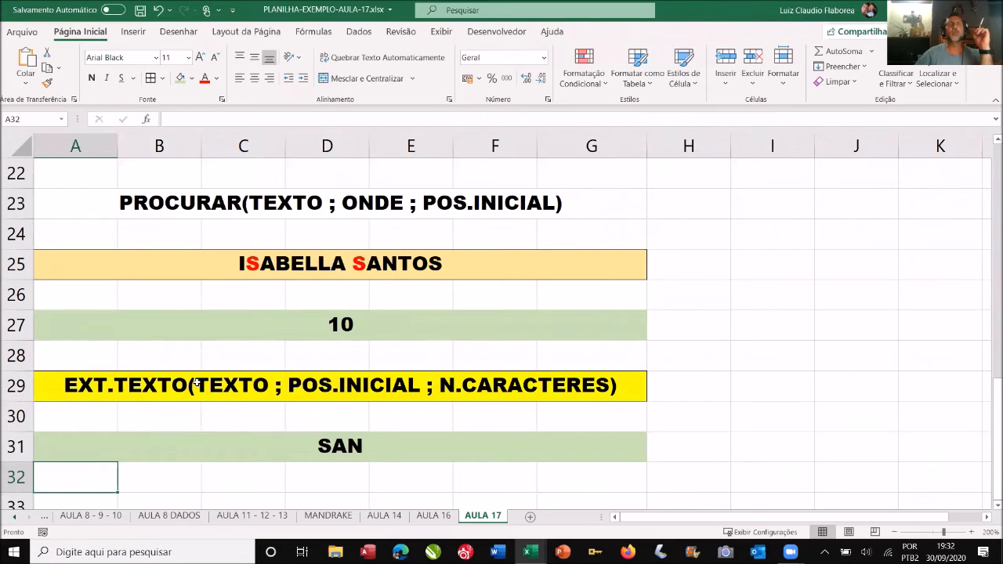
{"action": "scroll", "coordinate": [398, 273], "scroll_direction": "down", "scroll_amount": 2}
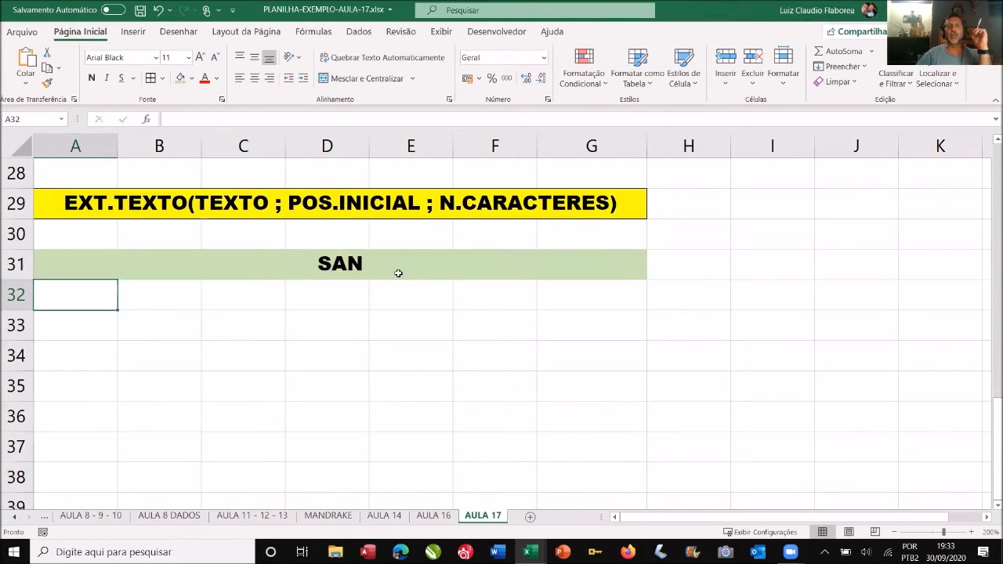
{"action": "scroll", "coordinate": [398, 273], "scroll_direction": "down", "scroll_amount": 1}
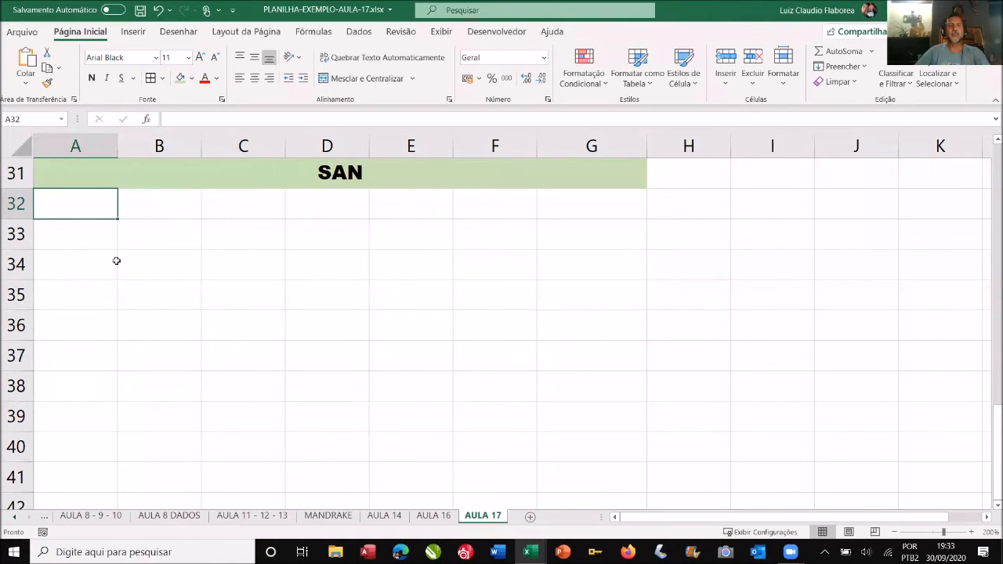
Step: Merge A34:D34 with Mesclar e Centralizar, then left-align the merged cell
{"action": "left_click_drag", "start_coordinate": [94, 260], "coordinate": [279, 265]}
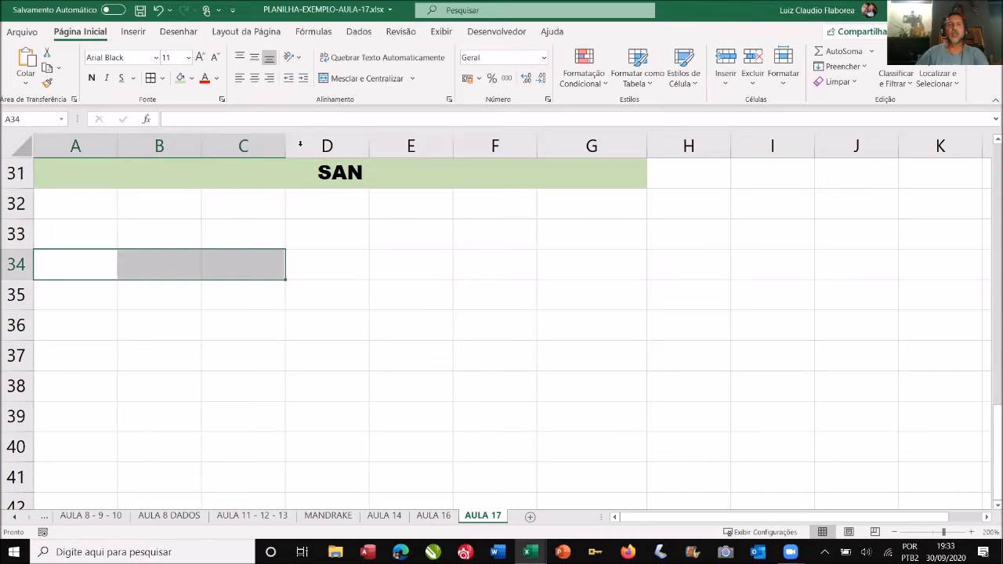
{"action": "left_click_drag", "start_coordinate": [86, 262], "coordinate": [310, 268]}
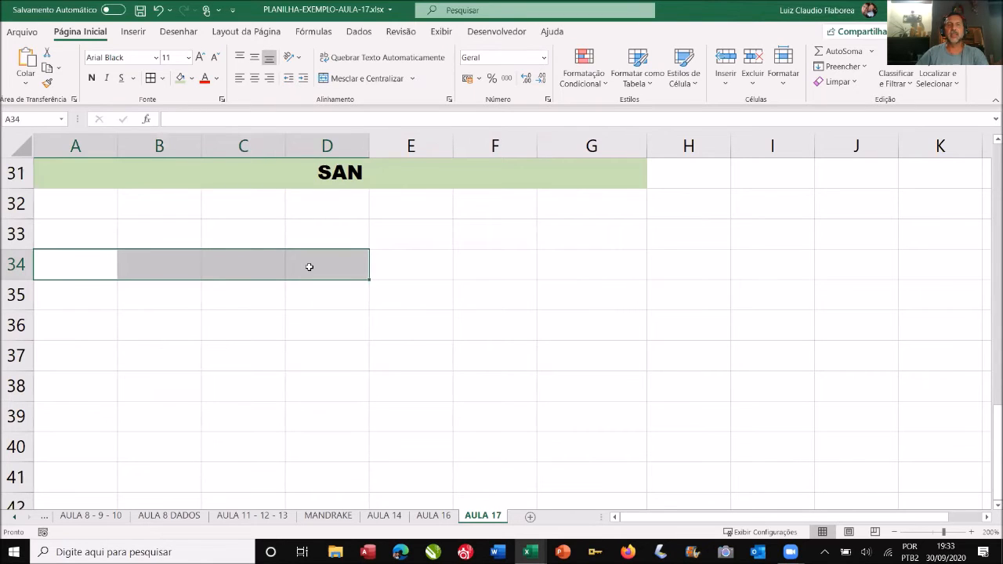
{"action": "left_click", "coordinate": [362, 78]}
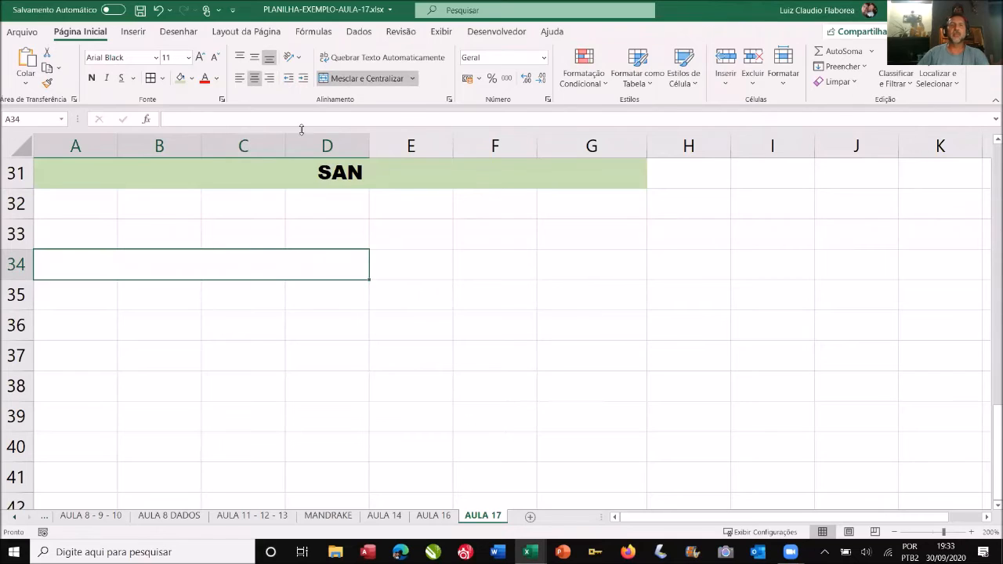
{"action": "left_click", "coordinate": [239, 81]}
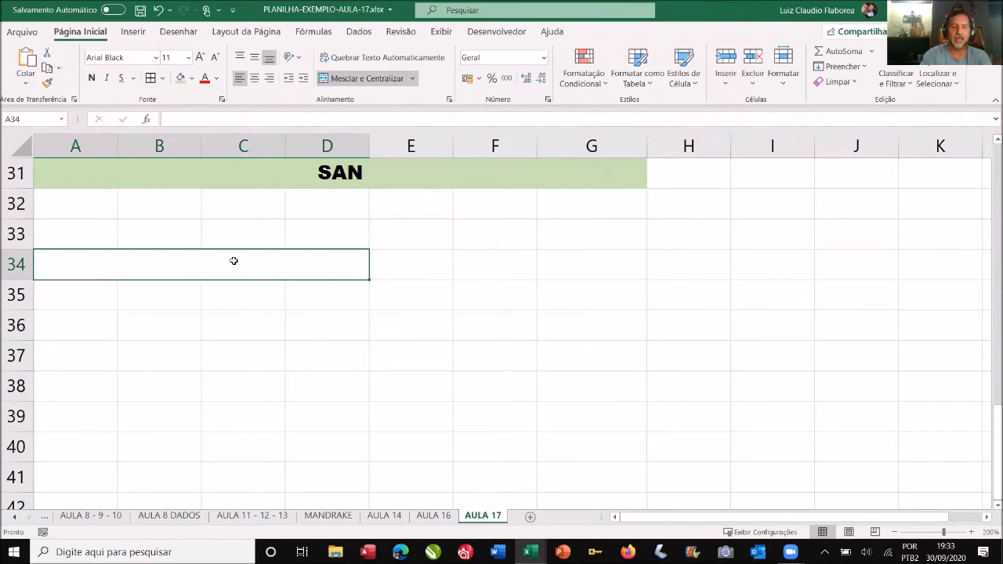
Step: Enter the first record in A34: a person's name, a neighbourhood and a phone number, separated by commas
{"action": "type", "text": "GRASIEL"}
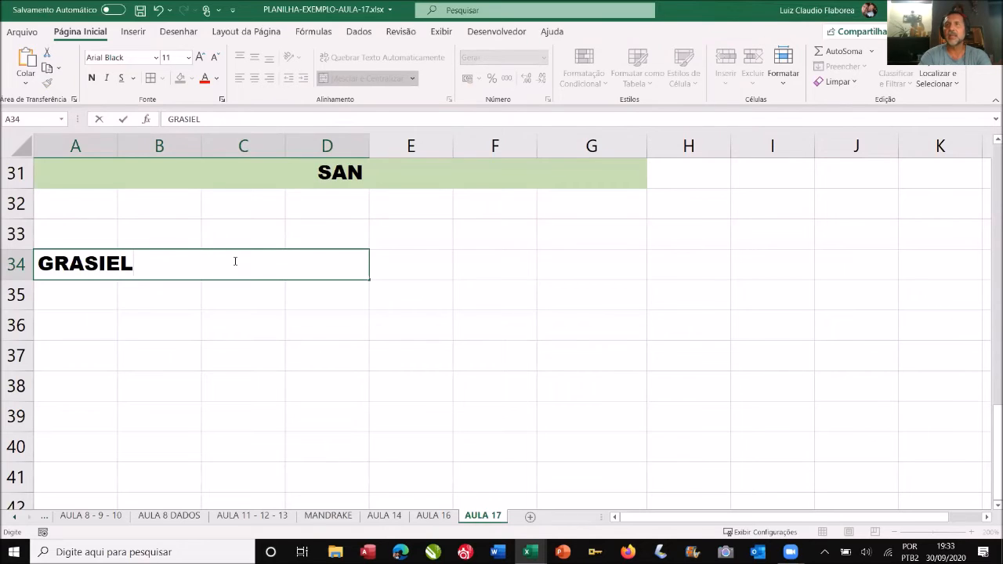
{"action": "type", "text": "E,"}
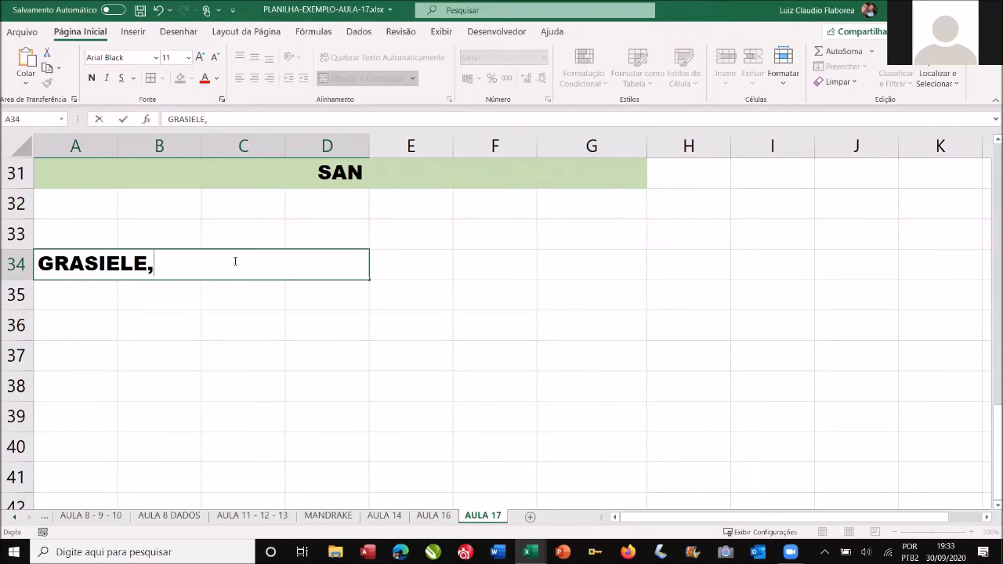
{"action": "type", "text": "ALV"}
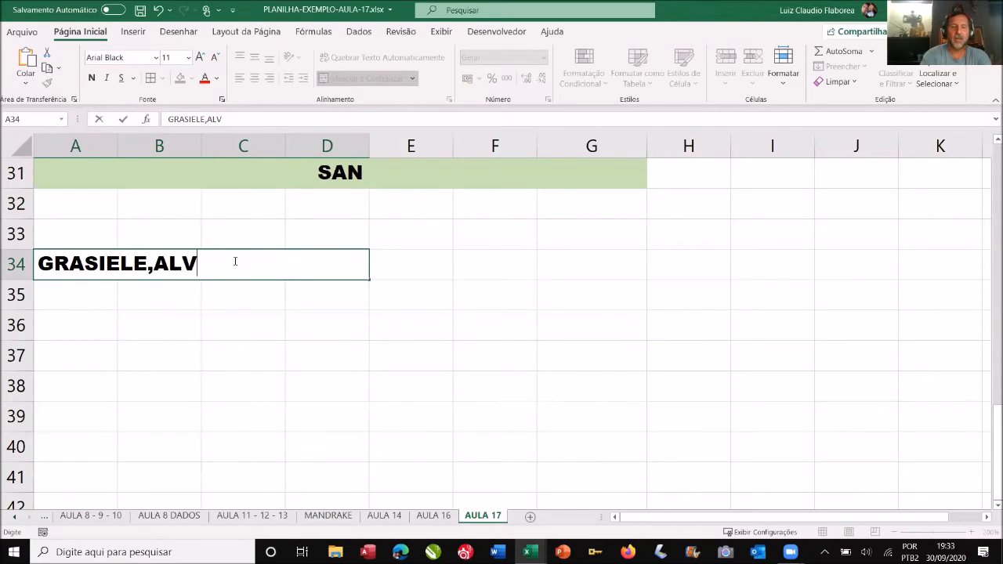
{"action": "type", "text": "ARENGA"}
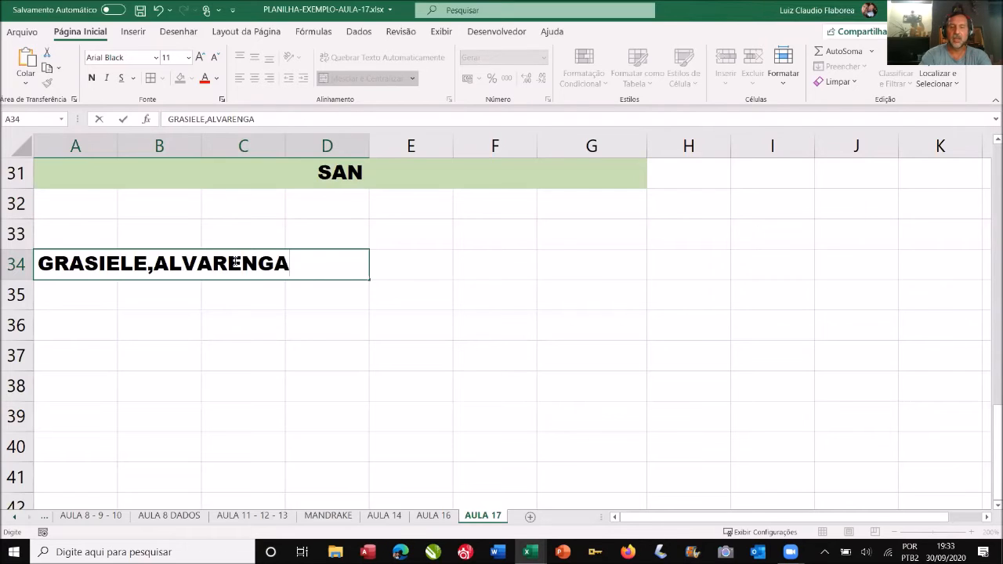
{"action": "type", "text": ",9998765"}
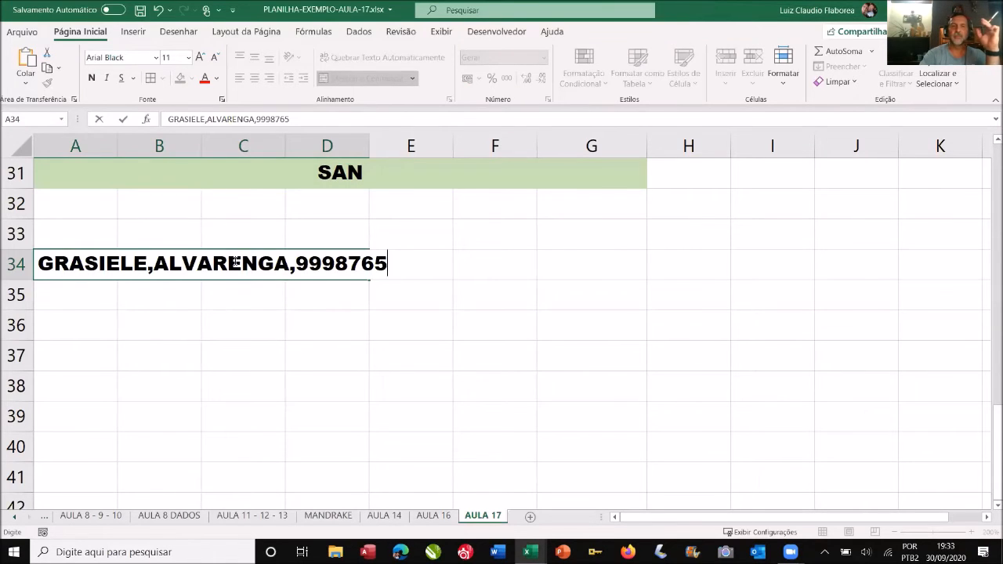
{"action": "key", "text": "Return"}
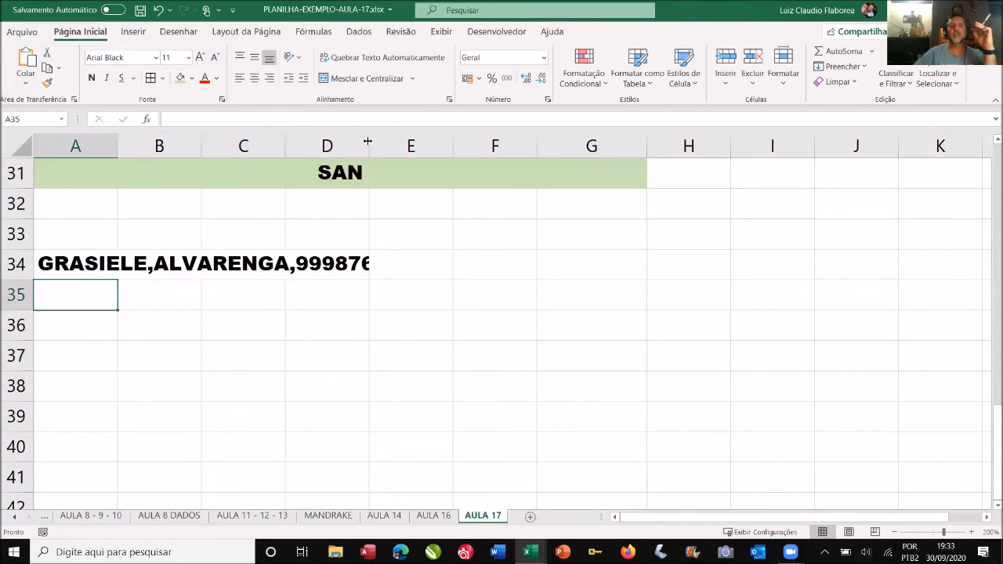
Step: Widen column D, copy A34:D34's merged layout down to row 38, and clear rows 35–38
{"action": "left_click_drag", "start_coordinate": [366, 138], "coordinate": [423, 139]}
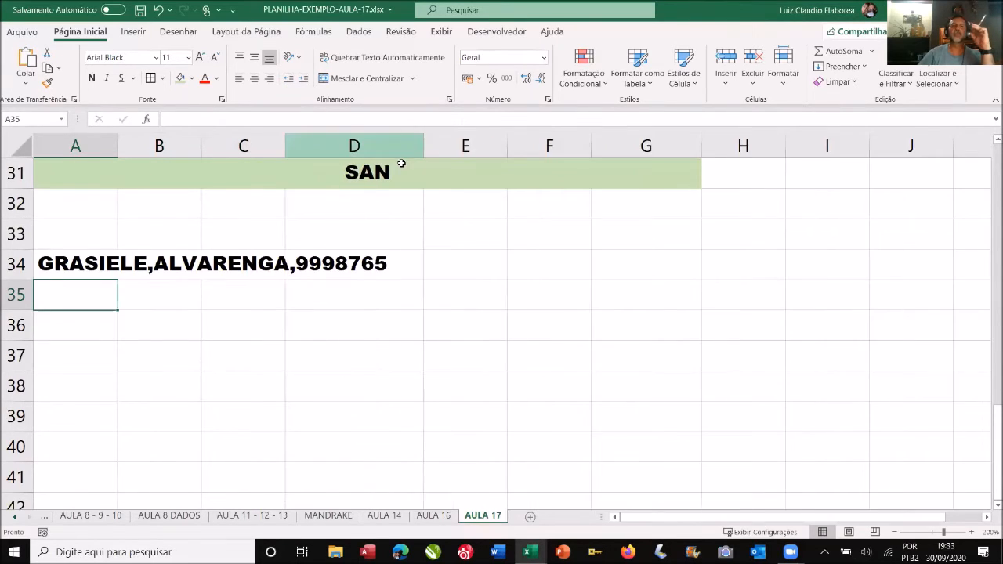
{"action": "left_click_drag", "start_coordinate": [109, 270], "coordinate": [363, 269]}
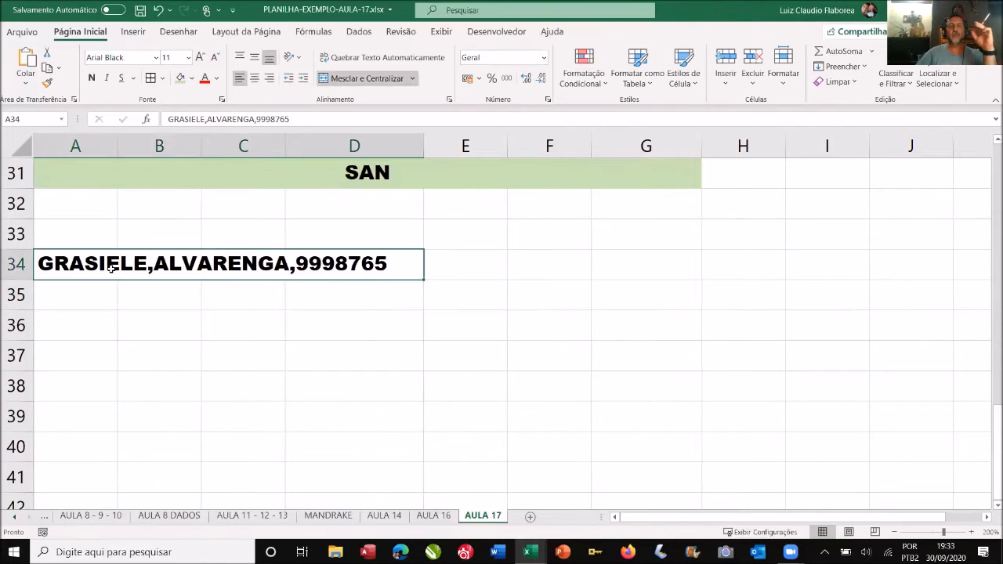
{"action": "left_click_drag", "start_coordinate": [422, 279], "coordinate": [417, 389]}
{"action": "left_click_drag", "start_coordinate": [275, 298], "coordinate": [271, 382]}
{"action": "key", "text": "Delete"}
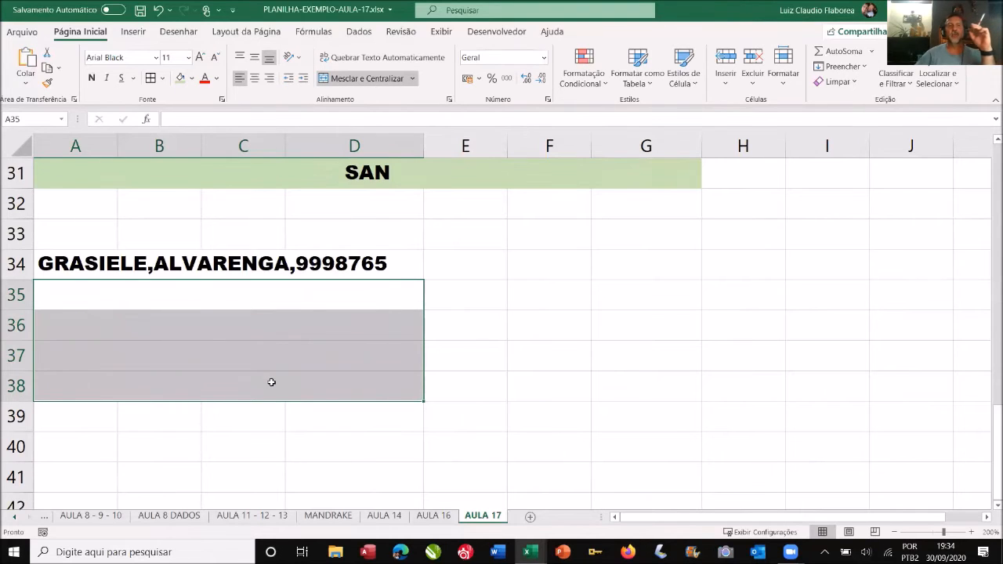
{"action": "left_click", "coordinate": [271, 294]}
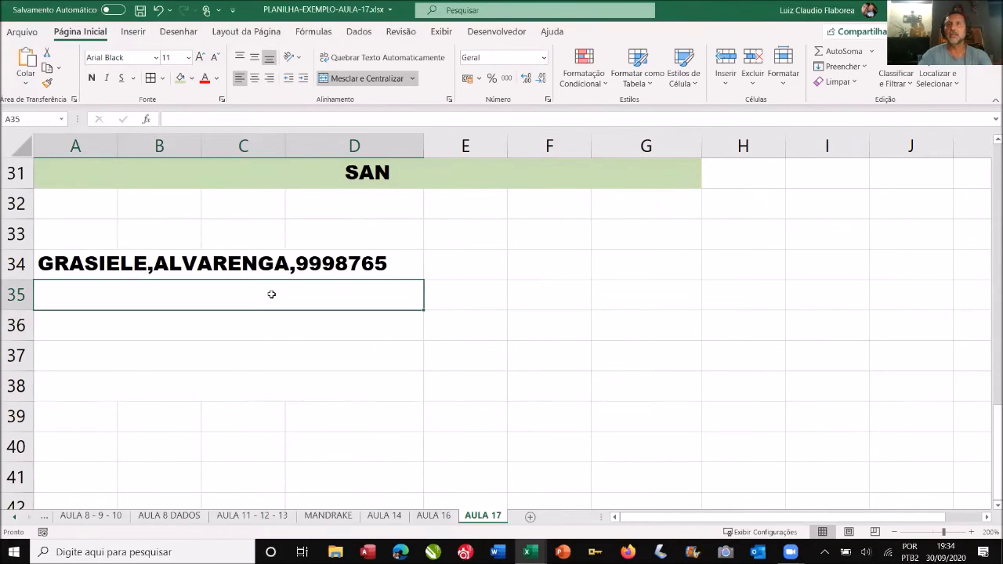
Step: Enter the JAÇANÃ and LAPA records in A35 and A36, each with a person's name and phone number
{"action": "type", "text": "I"}
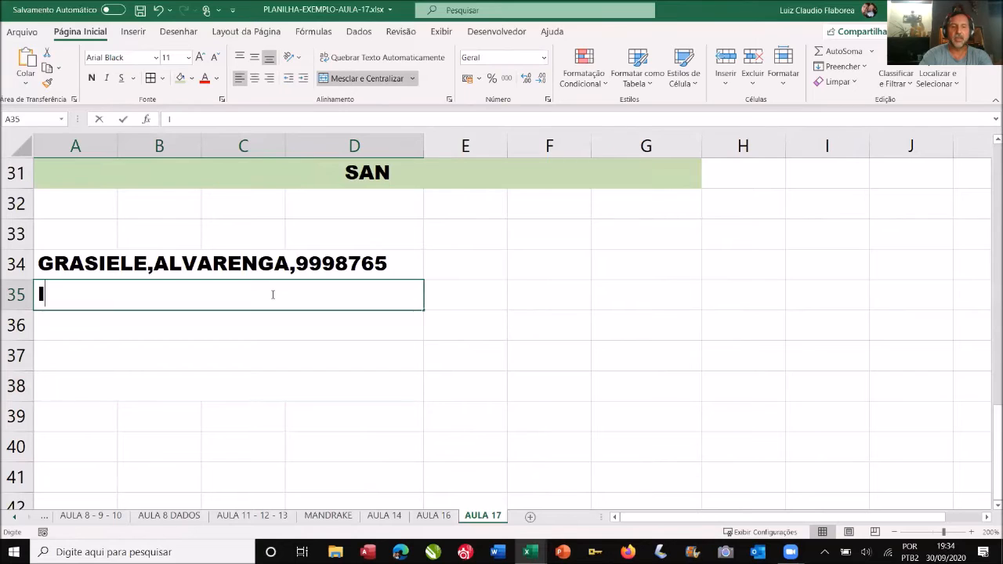
{"action": "type", "text": "SABELLA,"}
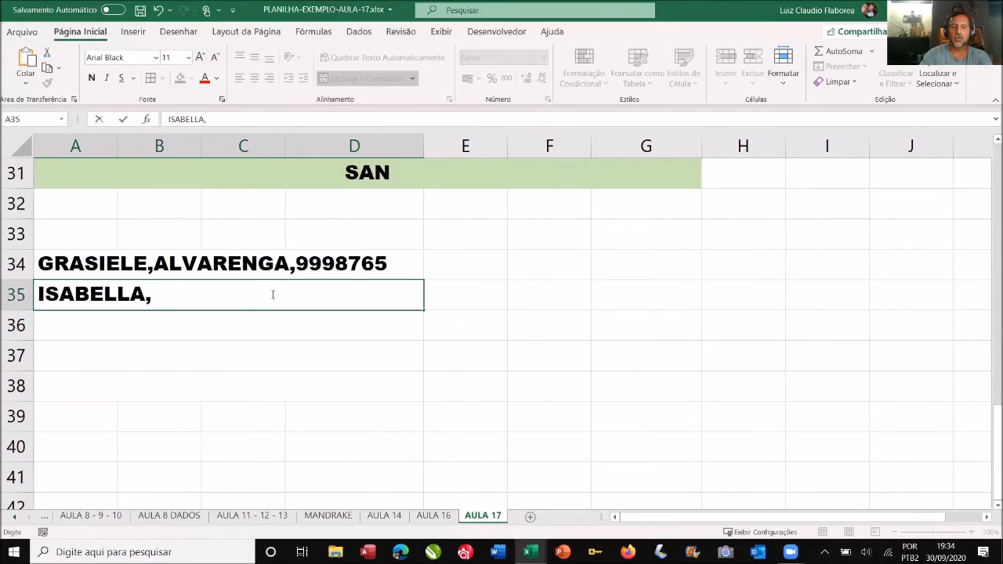
{"action": "type", "text": "JAÇ"}
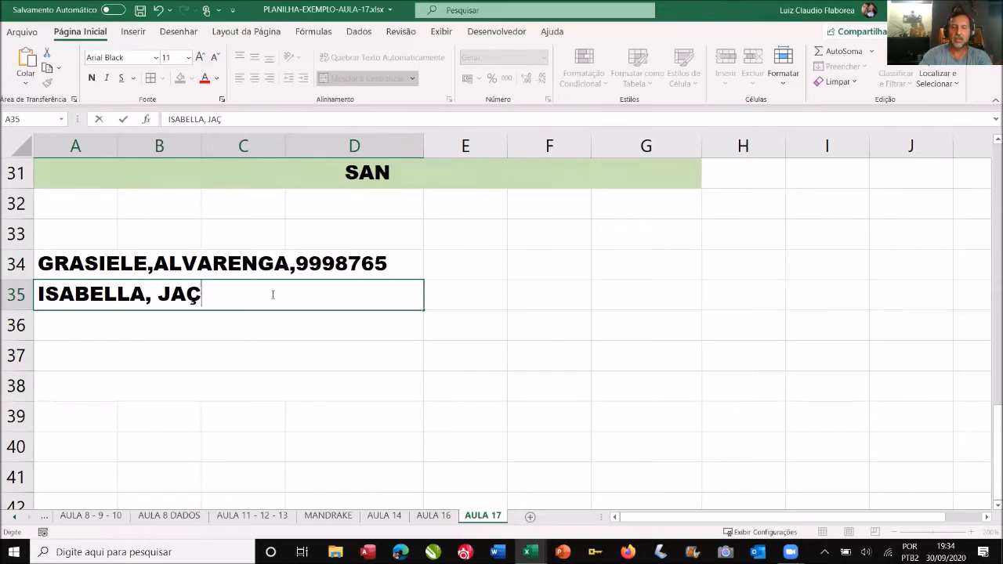
{"action": "type", "text": "ANÃ,8887766"}
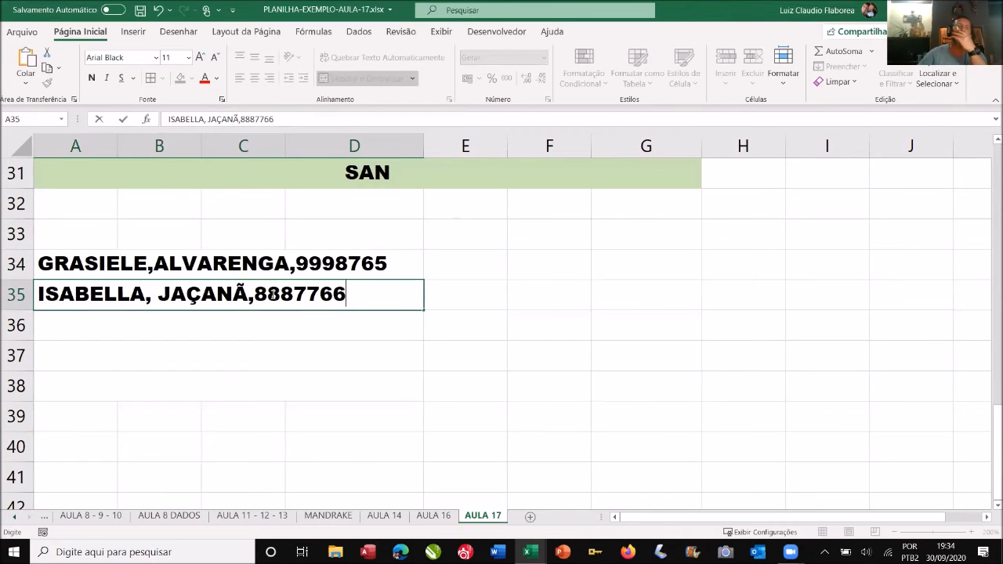
{"action": "left_click", "coordinate": [265, 329]}
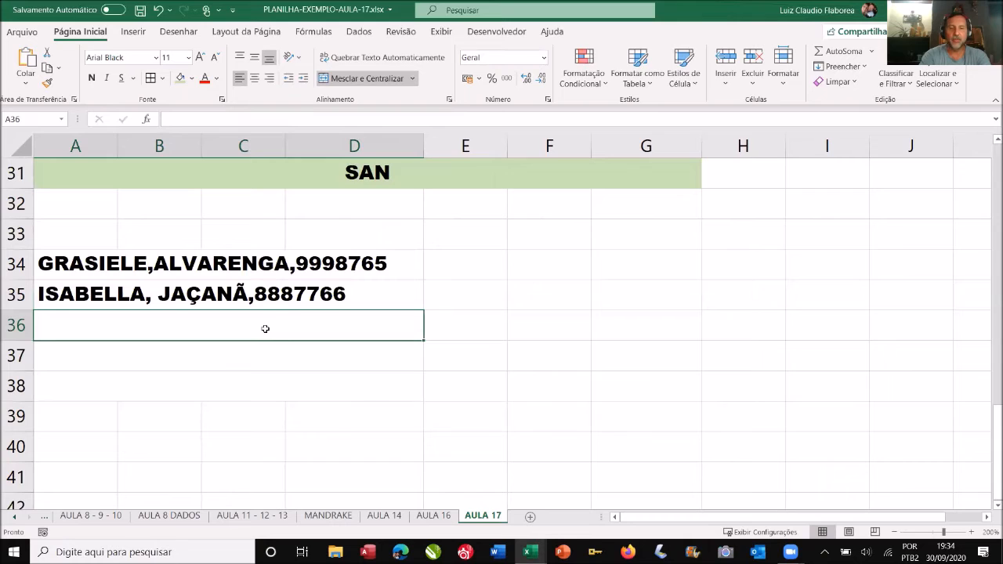
{"action": "type", "text": "DEBORA,"}
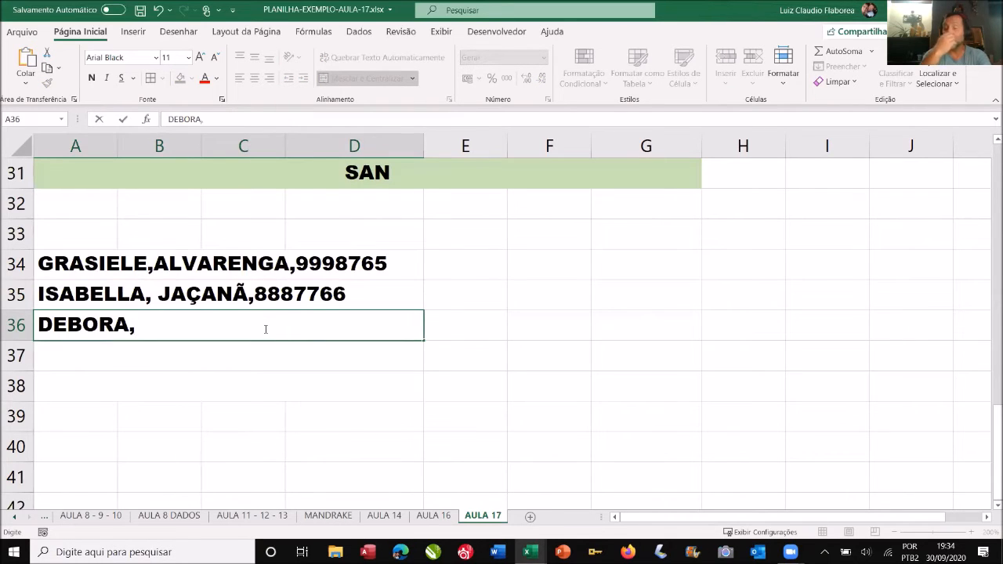
{"action": "type", "text": "LAPA"}
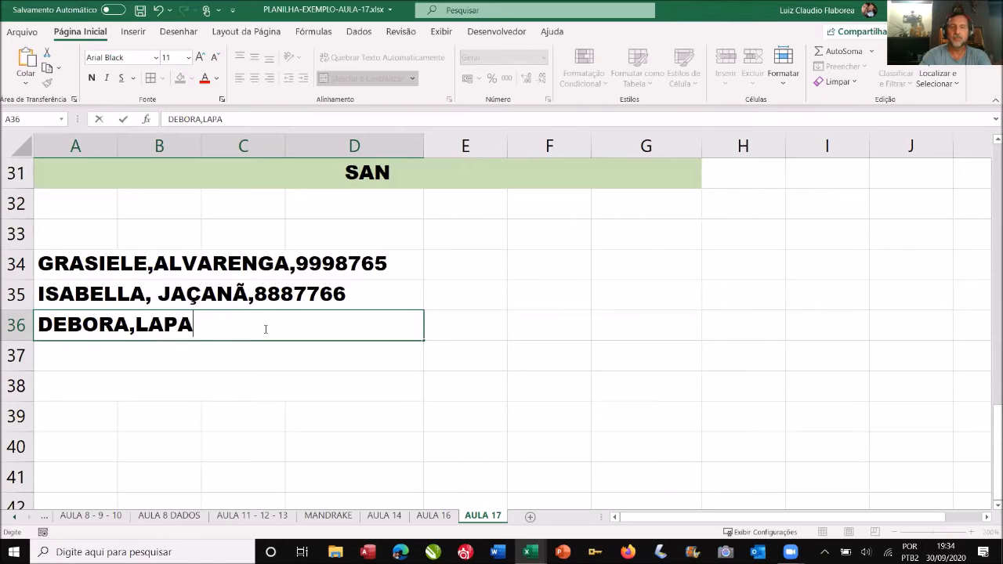
{"action": "type", "text": ",6543289"}
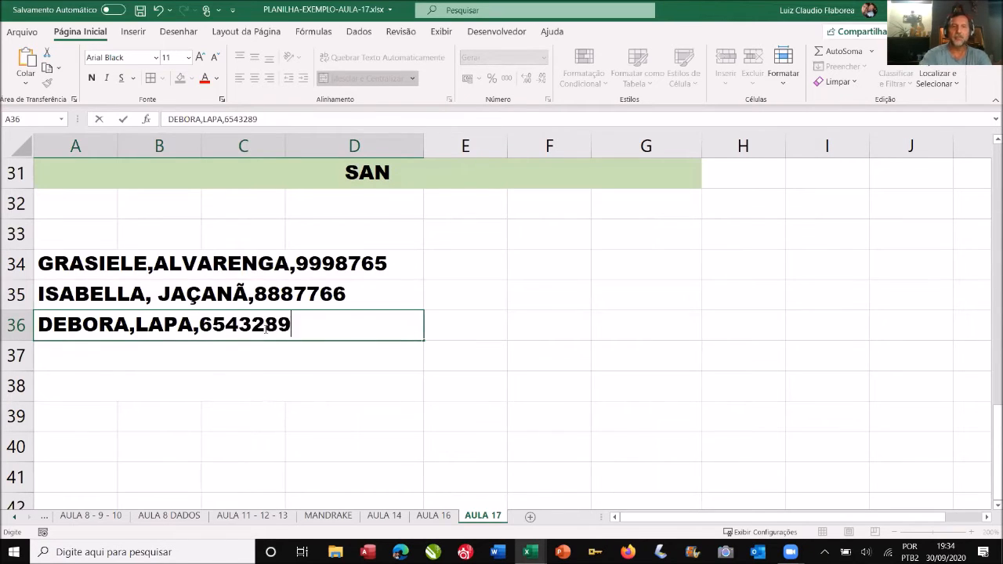
{"action": "key", "text": "Return"}
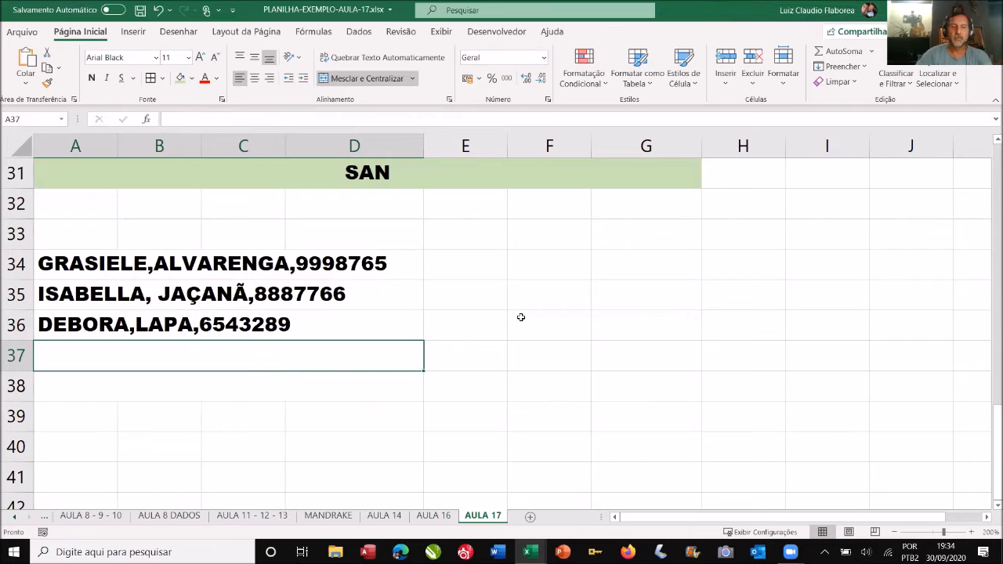
Step: Enter the PENHA and JACAREPAGUÁ records in A37 and A38, each with a person's name and phone number
{"action": "type", "text": "DELSON"}
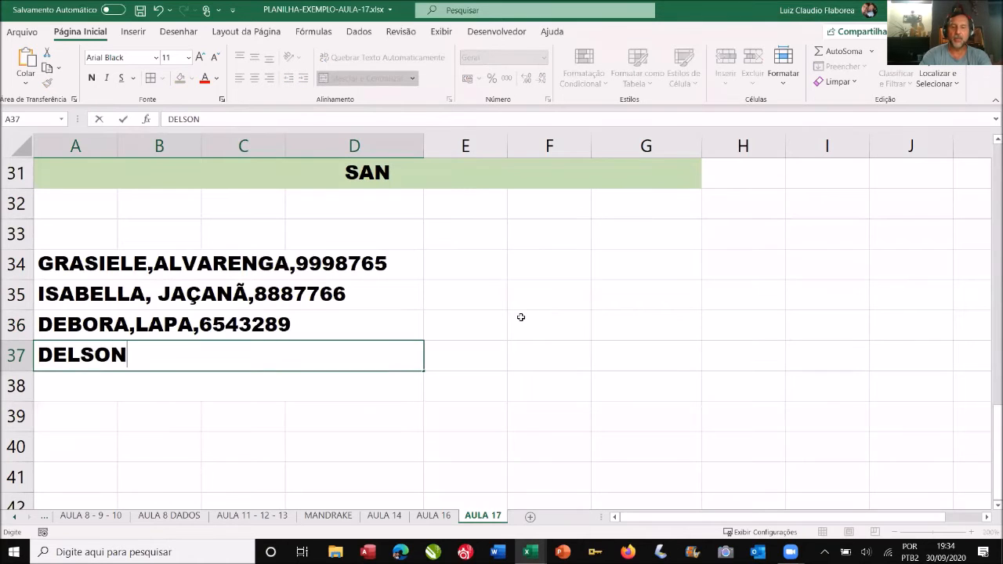
{"action": "type", "text": ","}
{"action": "type", "text": "PENHA,99"}
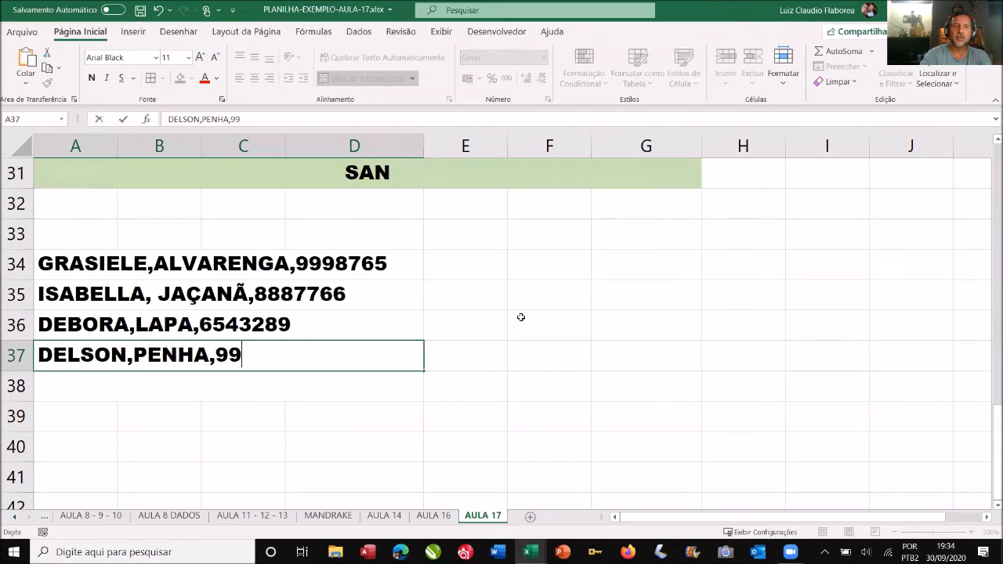
{"action": "type", "text": "99999"}
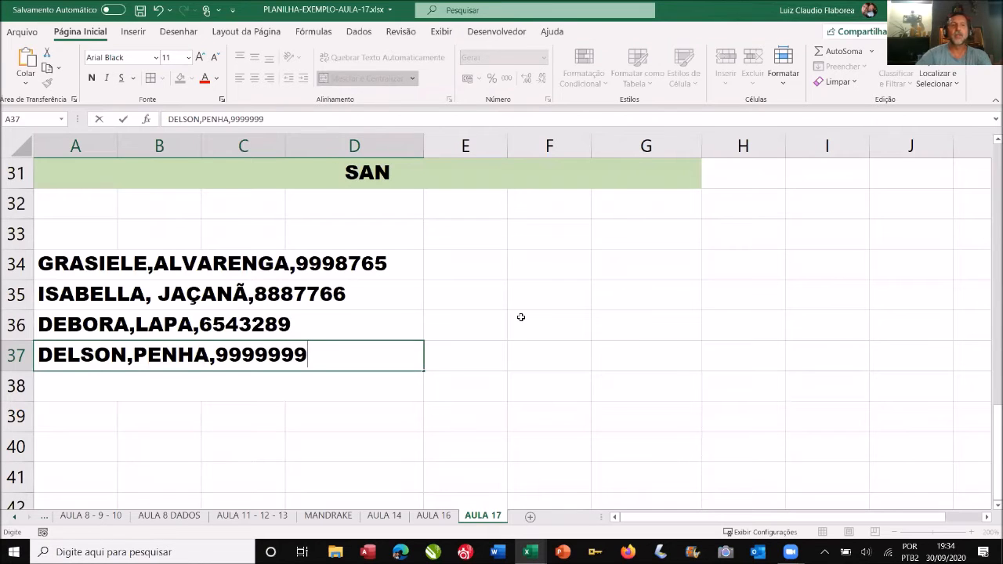
{"action": "key", "text": "Return"}
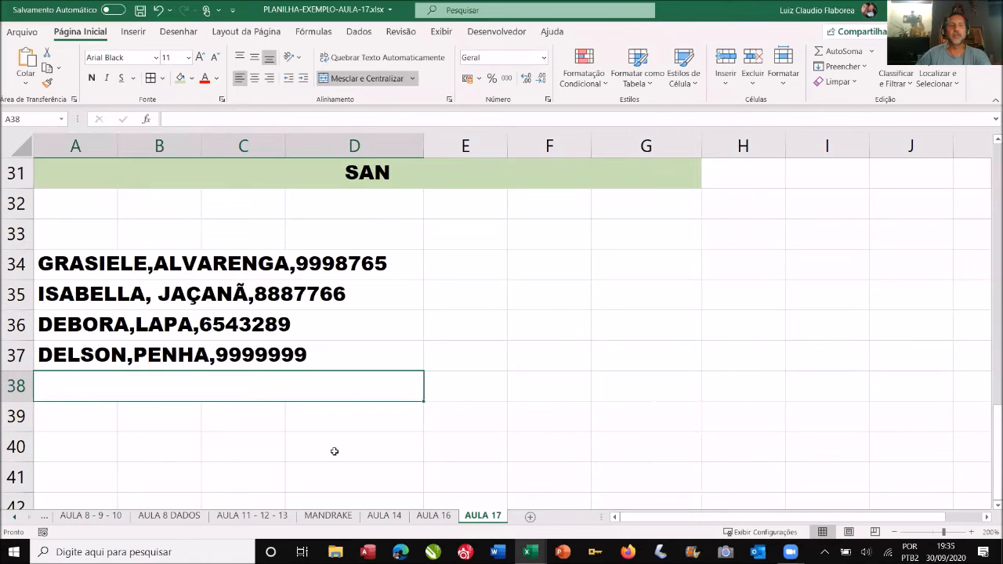
{"action": "type", "text": "ELIANE,"}
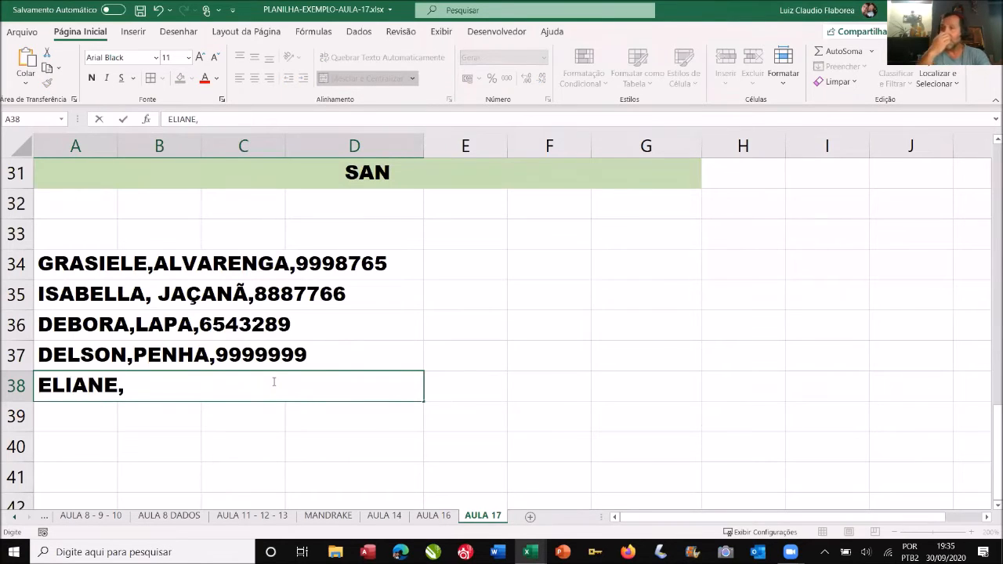
{"action": "type", "text": "JAC"}
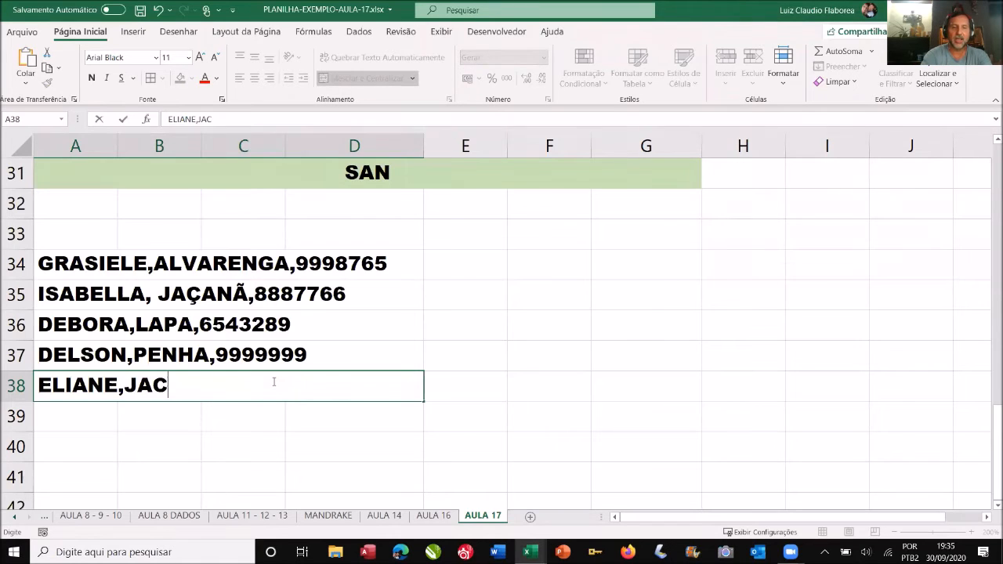
{"action": "type", "text": "AREPAGUA"}
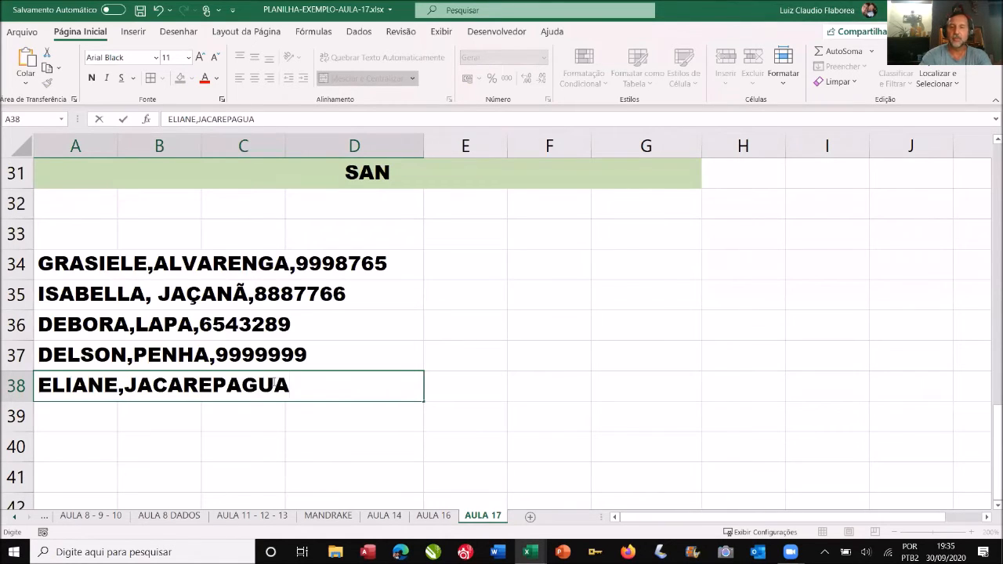
{"action": "key", "text": "BackSpace"}
{"action": "type", "text": "Á"}
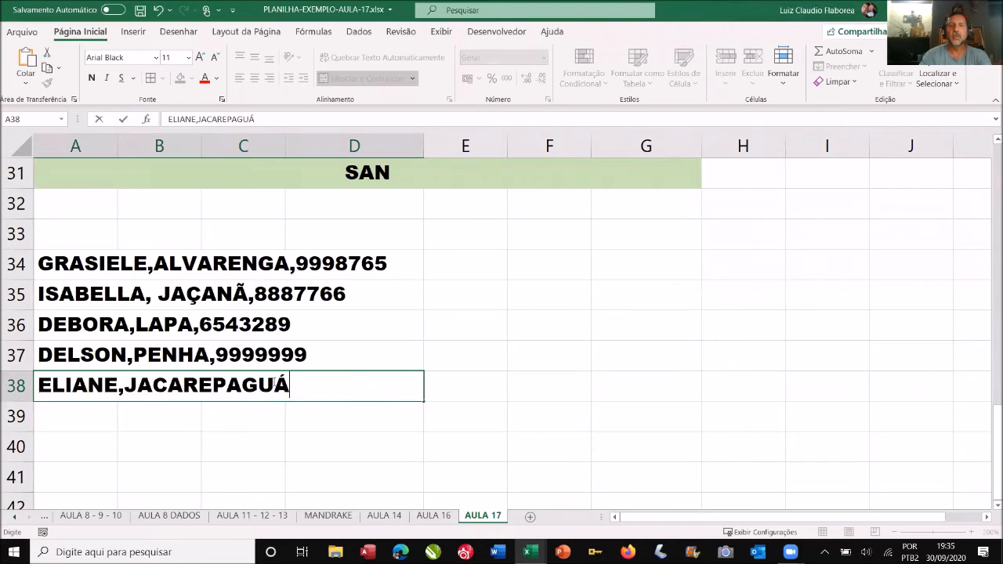
{"action": "type", "text": ","}
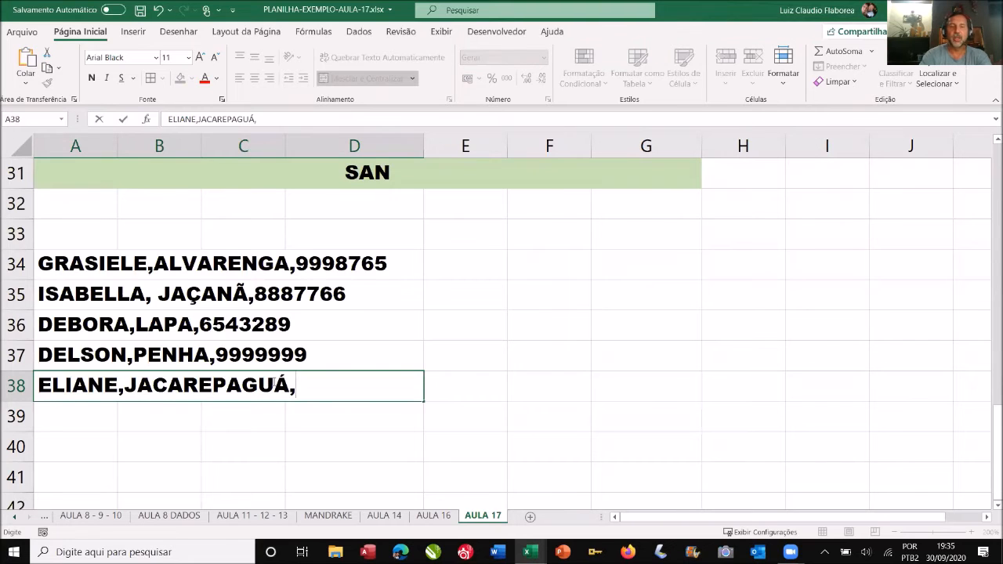
{"action": "type", "text": "8888888"}
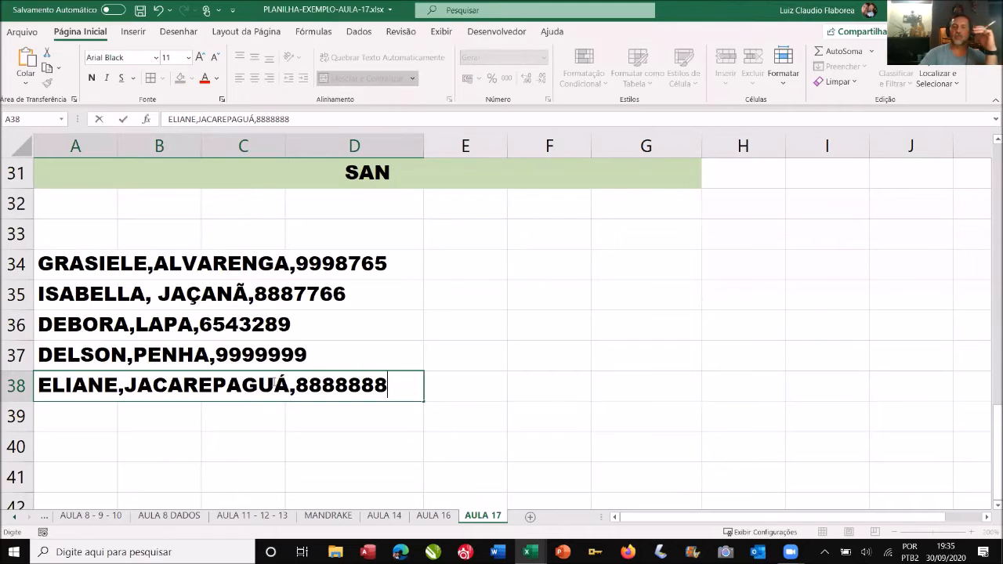
{"action": "key", "text": "Return"}
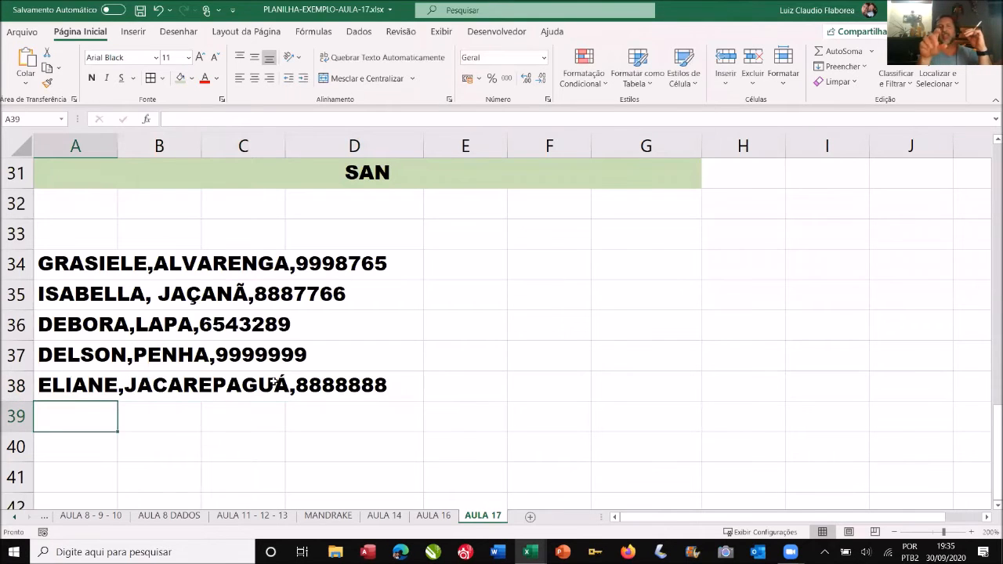
Step: Give the records in A34:D38 all borders and a light gold fill
{"action": "left_click_drag", "start_coordinate": [322, 262], "coordinate": [311, 388]}
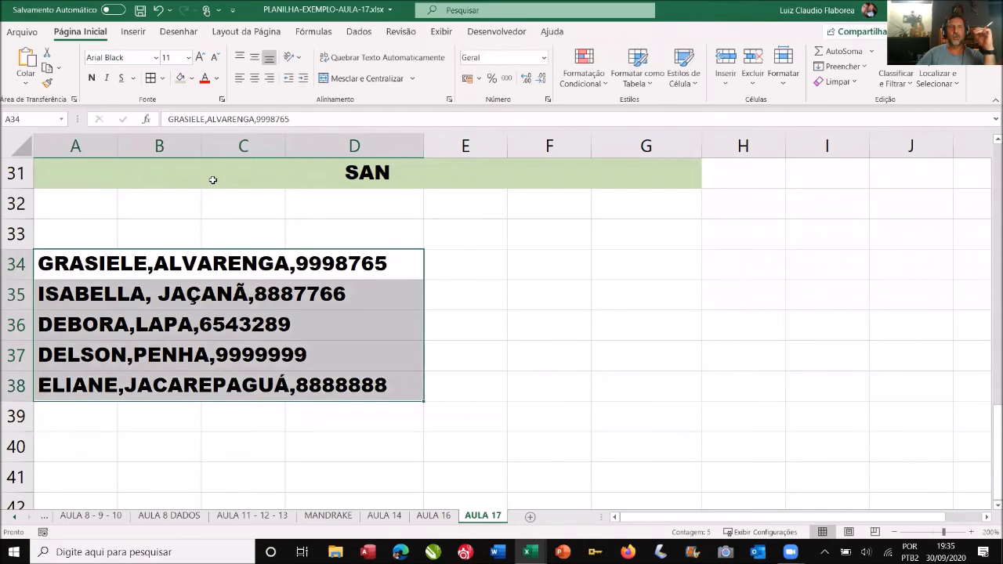
{"action": "left_click", "coordinate": [151, 78]}
{"action": "left_click", "coordinate": [192, 78]}
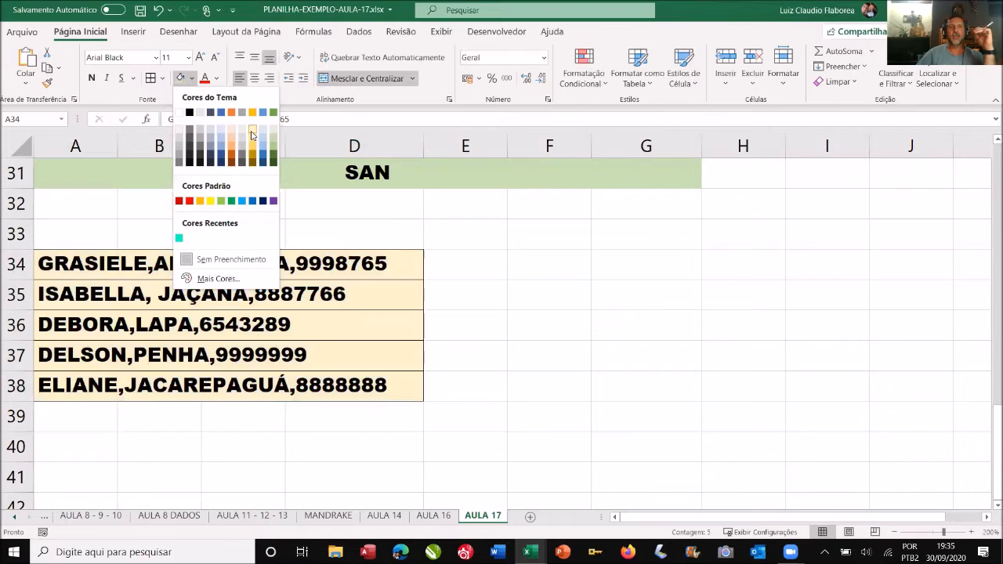
{"action": "left_click", "coordinate": [253, 128]}
{"action": "left_click_drag", "start_coordinate": [342, 265], "coordinate": [338, 380]}
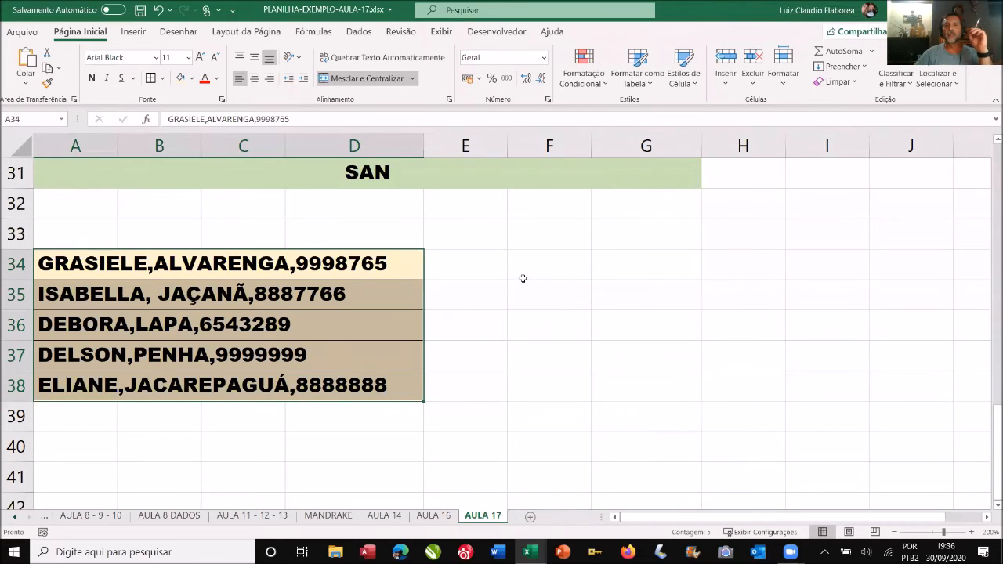
Step: Type the NOME and BAIRRO headers, then cut and paste them up into F32:G32
{"action": "left_click", "coordinate": [544, 236]}
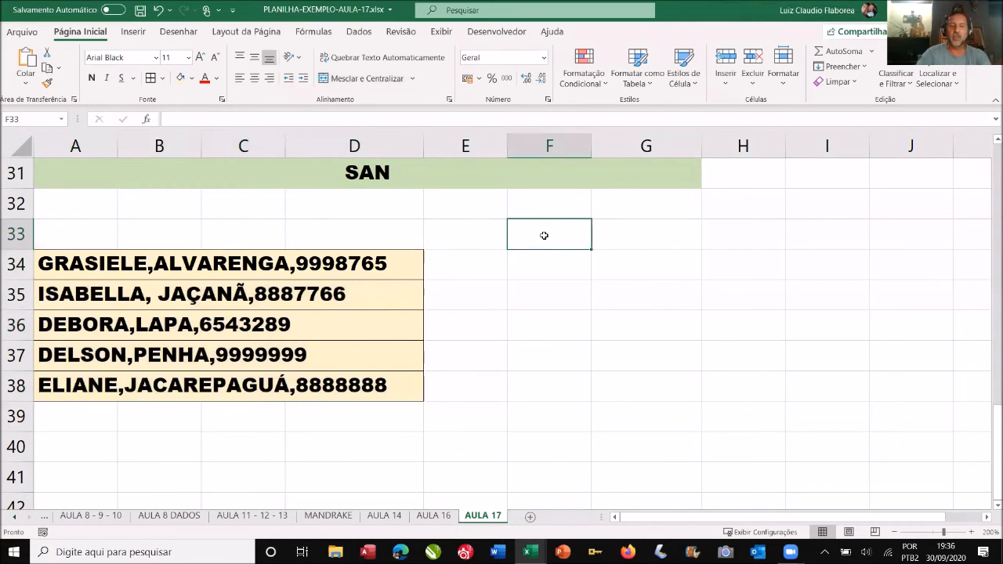
{"action": "type", "text": "NOME"}
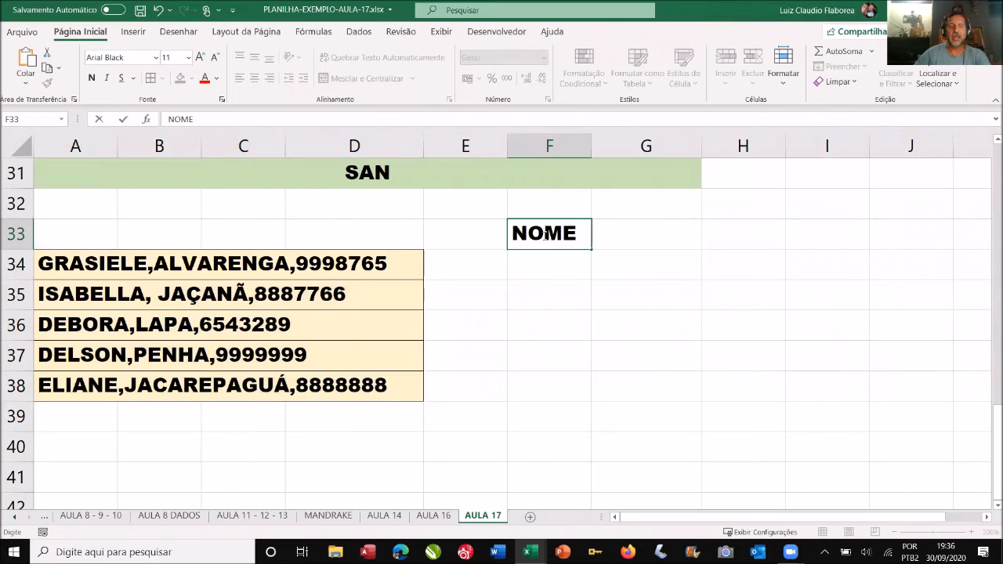
{"action": "key", "text": "Tab"}
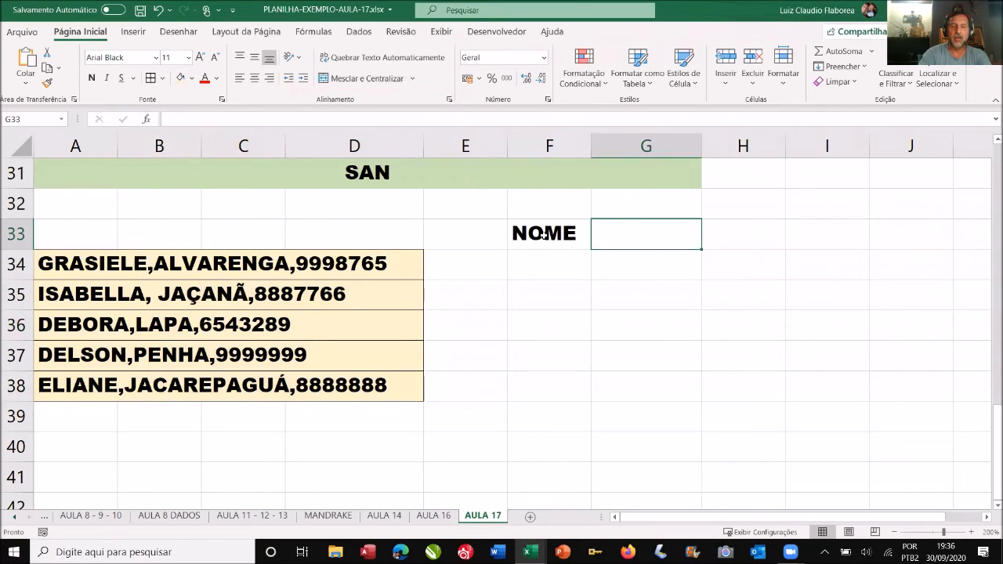
{"action": "type", "text": "BAIRRO"}
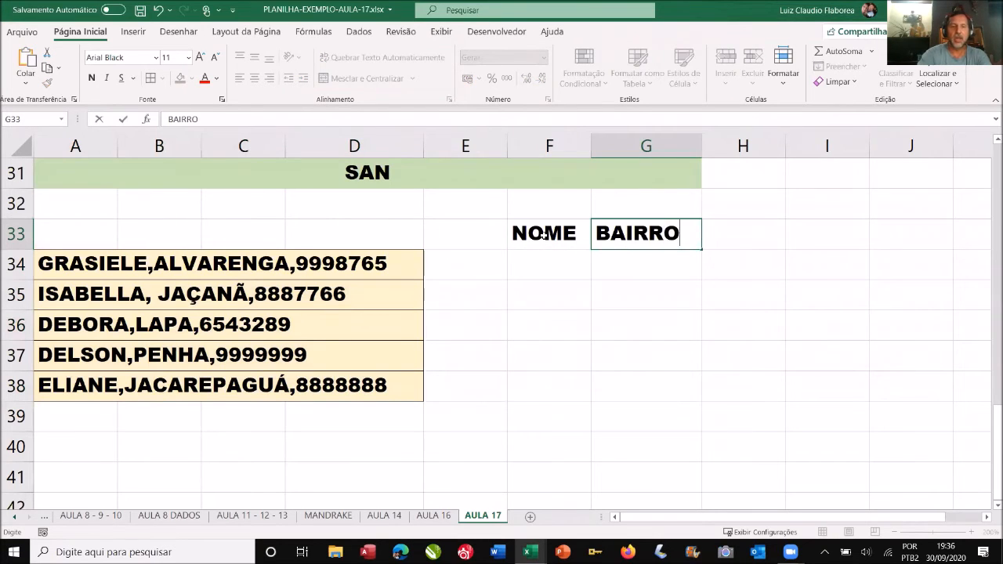
{"action": "key", "text": "Tab"}
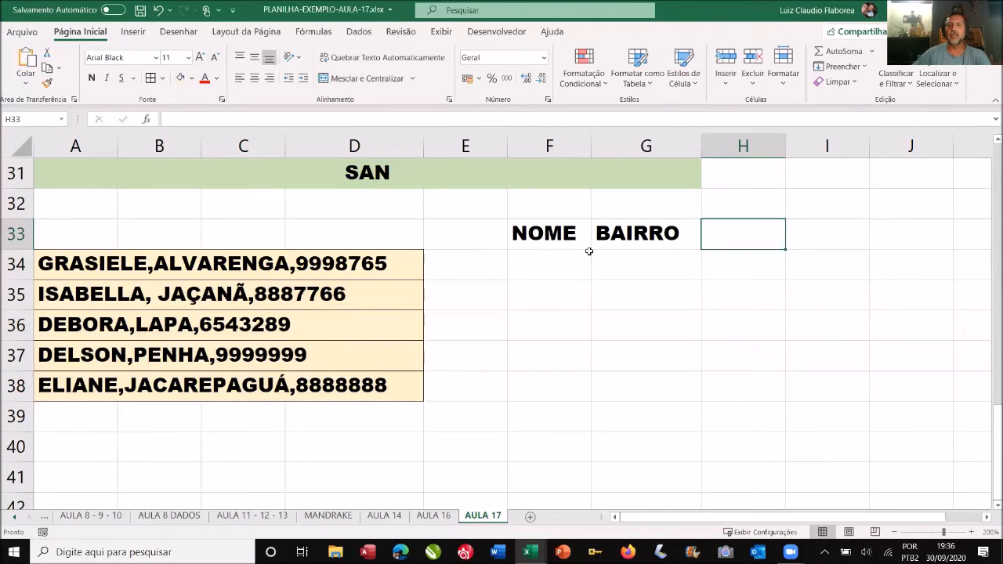
{"action": "left_click_drag", "start_coordinate": [546, 231], "coordinate": [627, 231]}
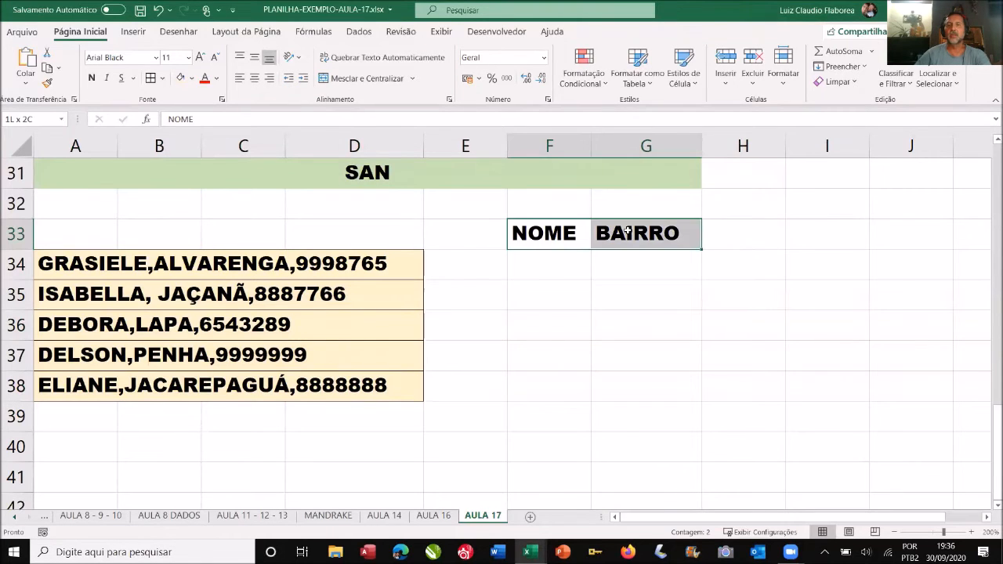
{"action": "right_click", "coordinate": [628, 231]}
{"action": "left_click", "coordinate": [672, 156]}
{"action": "left_click_drag", "start_coordinate": [580, 203], "coordinate": [633, 203]}
{"action": "right_click", "coordinate": [634, 203]}
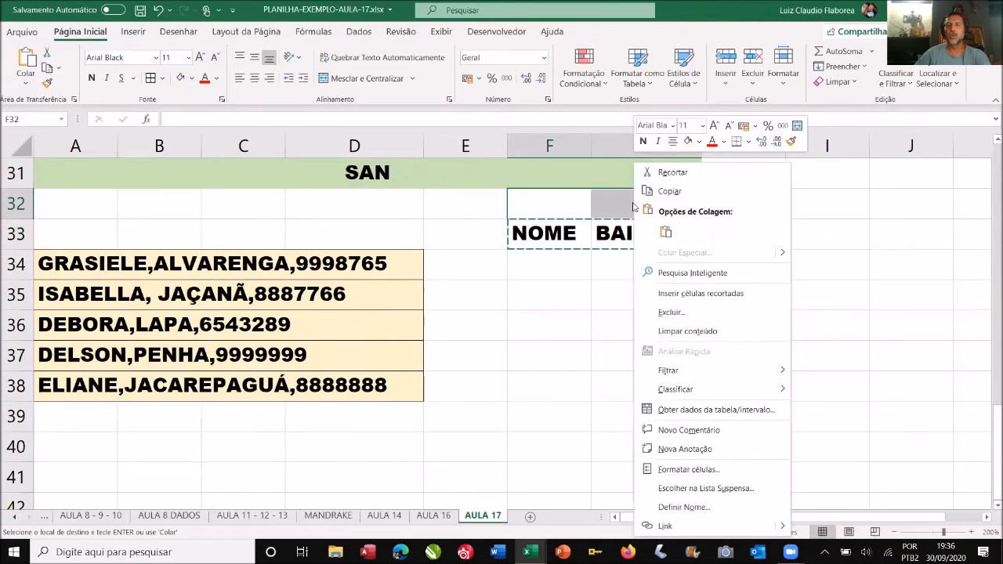
{"action": "left_click", "coordinate": [664, 229]}
Step: Add the TELEFONE header in H32 and widen columns F, G and H
{"action": "left_click", "coordinate": [729, 205]}
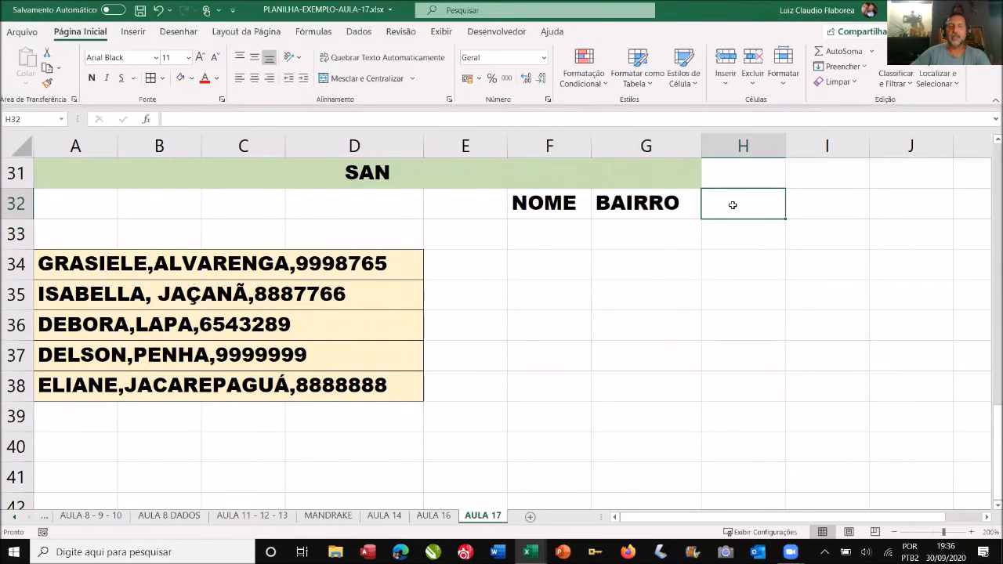
{"action": "type", "text": "TELEFONE"}
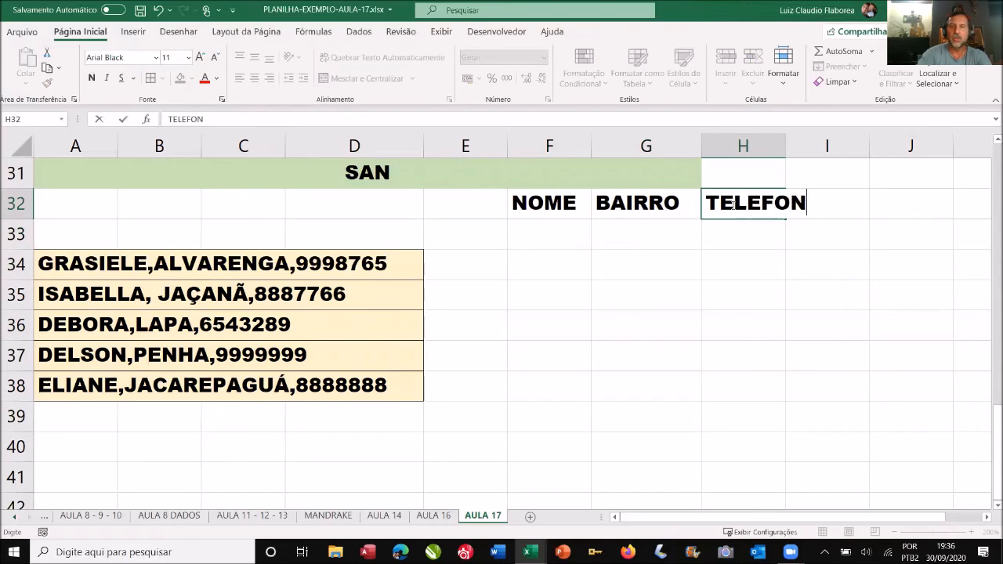
{"action": "left_click", "coordinate": [593, 145]}
{"action": "left_click_drag", "start_coordinate": [592, 145], "coordinate": [626, 149]}
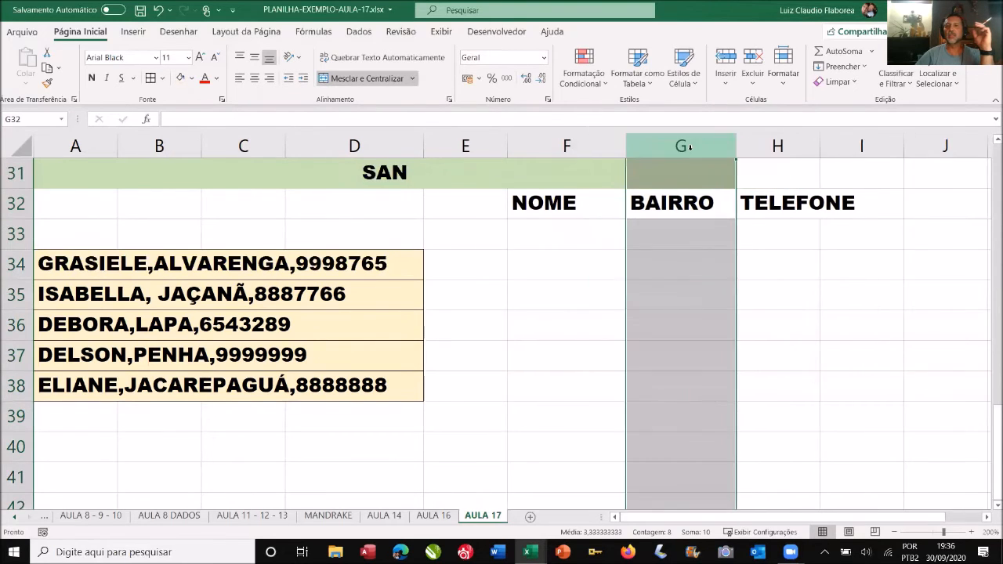
{"action": "left_click_drag", "start_coordinate": [735, 145], "coordinate": [784, 155]}
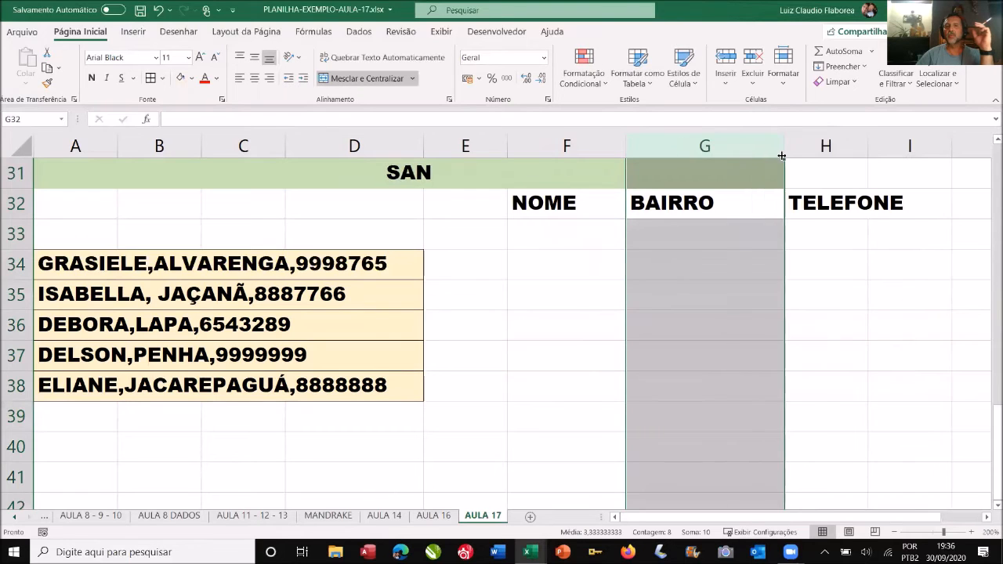
{"action": "left_click_drag", "start_coordinate": [896, 157], "coordinate": [905, 150]}
Step: Apply All Borders to F32:H38, centre the headers with a light blue fill, and widen column H further
{"action": "left_click", "coordinate": [587, 210]}
{"action": "left_click_drag", "start_coordinate": [587, 211], "coordinate": [810, 375]}
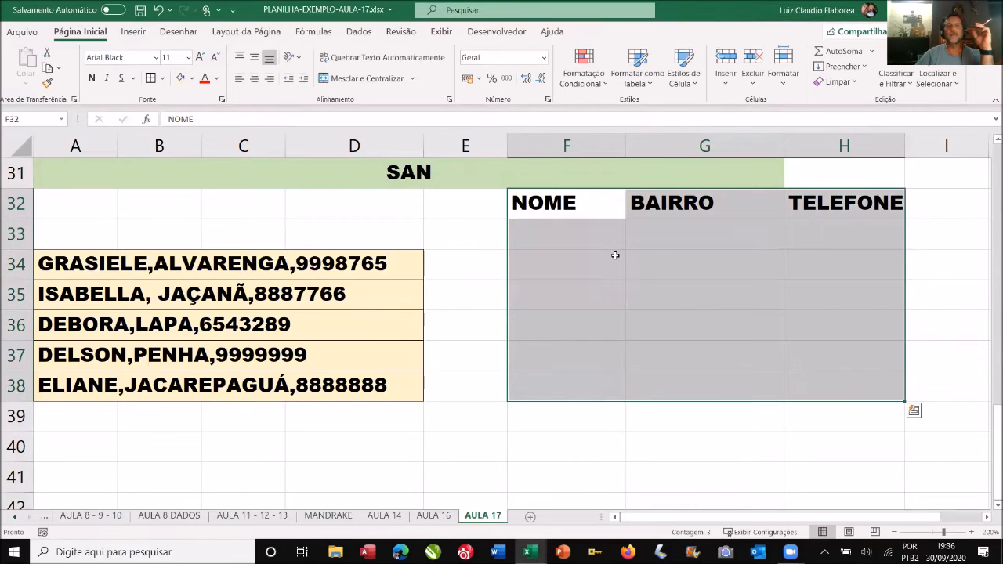
{"action": "left_click", "coordinate": [151, 78]}
{"action": "left_click_drag", "start_coordinate": [519, 202], "coordinate": [819, 207]}
{"action": "left_click", "coordinate": [255, 79]}
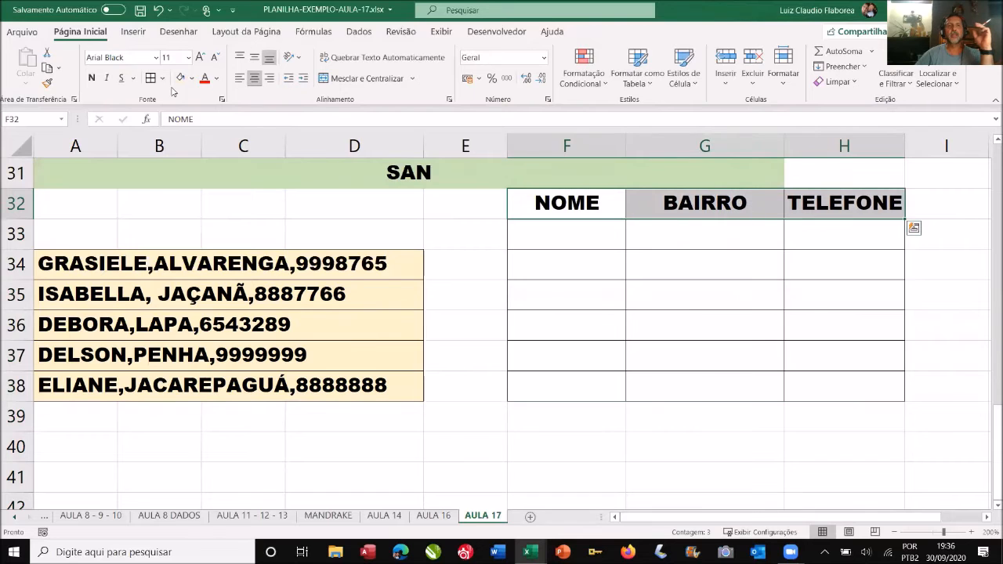
{"action": "left_click", "coordinate": [192, 78]}
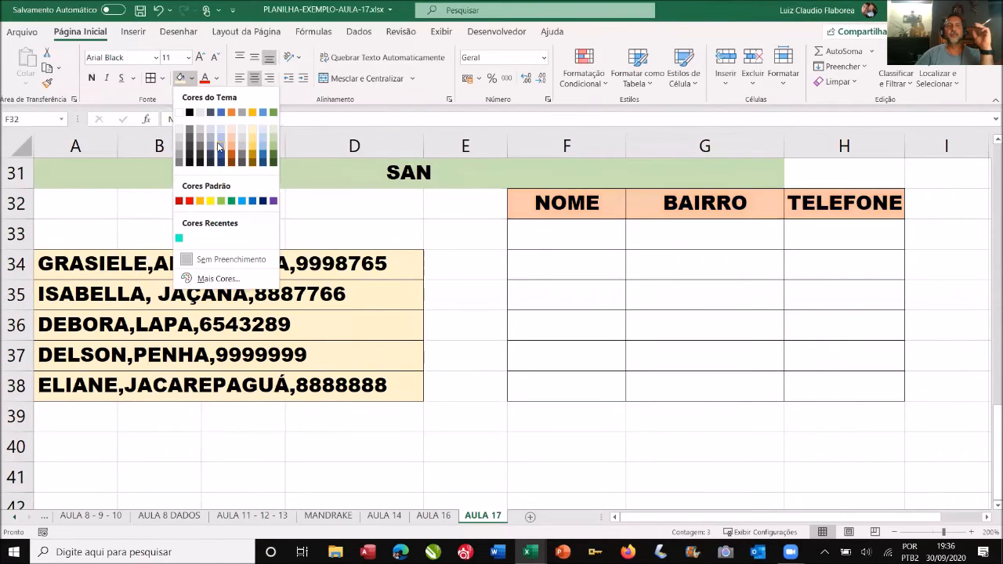
{"action": "left_click", "coordinate": [221, 146]}
{"action": "left_click", "coordinate": [528, 233]}
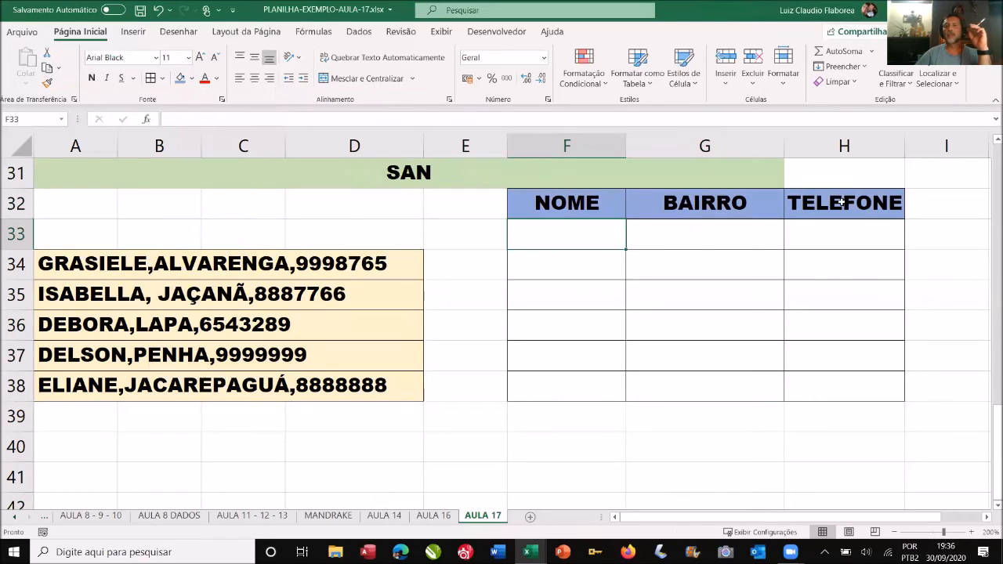
{"action": "left_click_drag", "start_coordinate": [904, 147], "coordinate": [922, 155]}
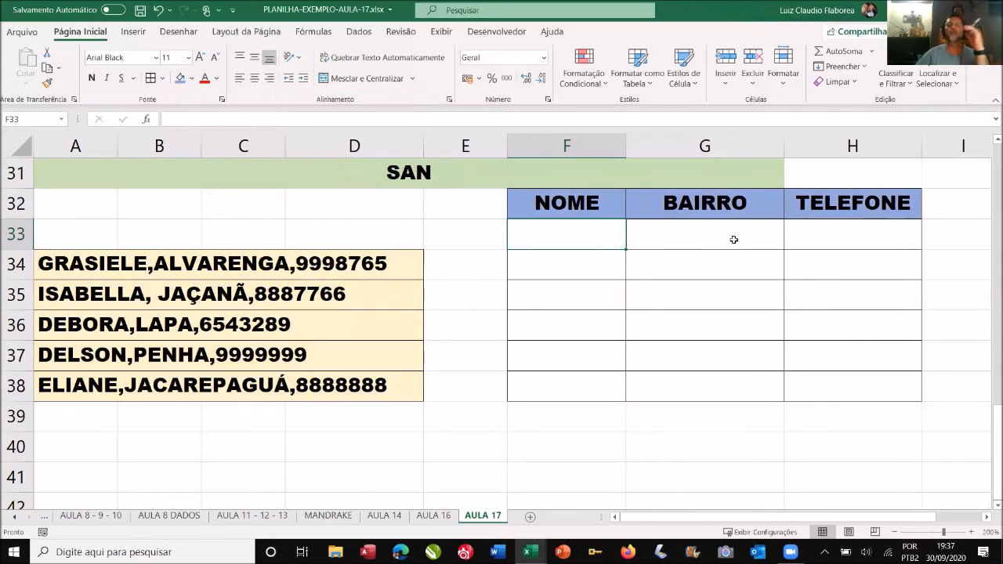
{"action": "left_click", "coordinate": [582, 264]}
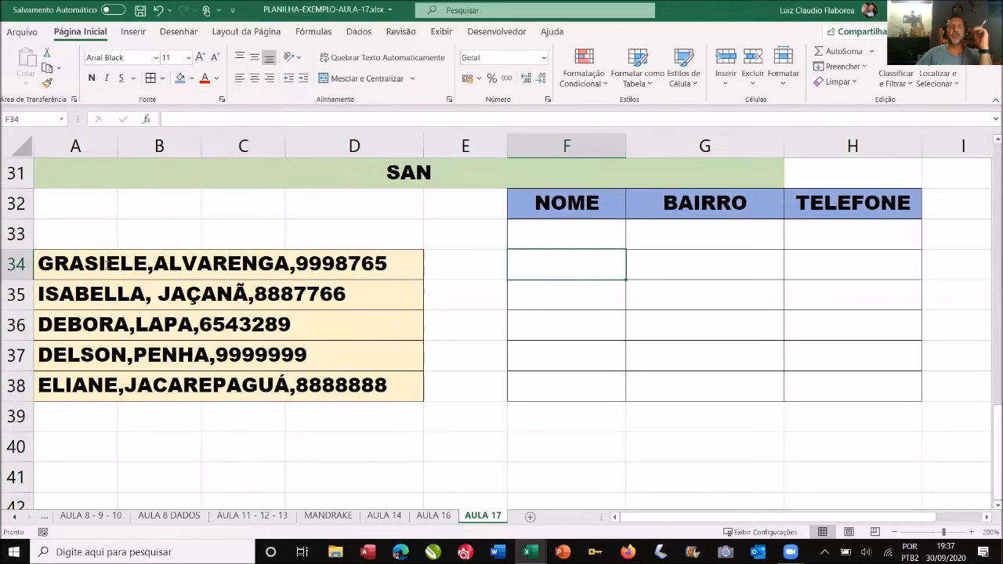
{"action": "double_click", "coordinate": [91, 264]}
{"action": "left_click_drag", "start_coordinate": [147, 265], "coordinate": [42, 273]}
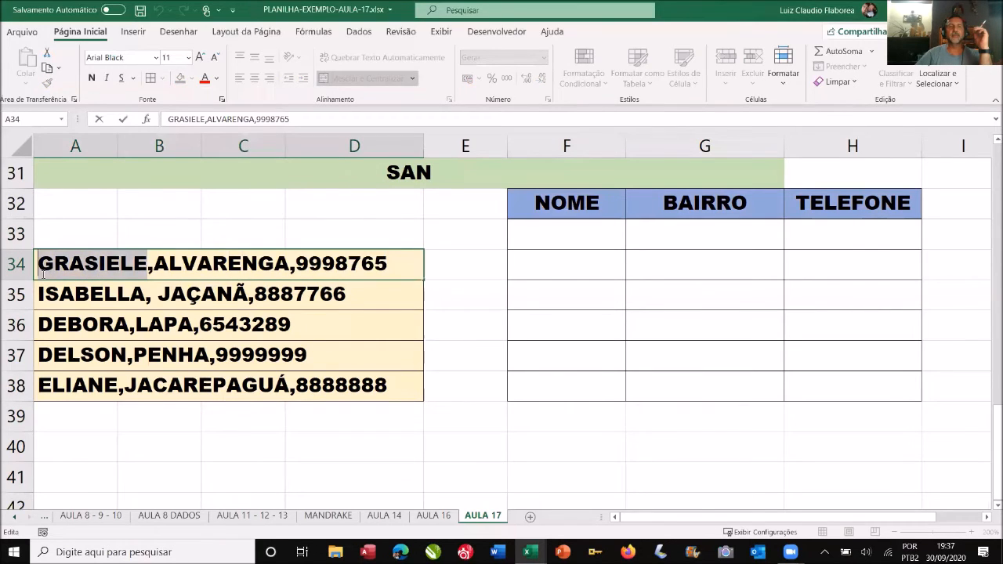
{"action": "right_click", "coordinate": [70, 264]}
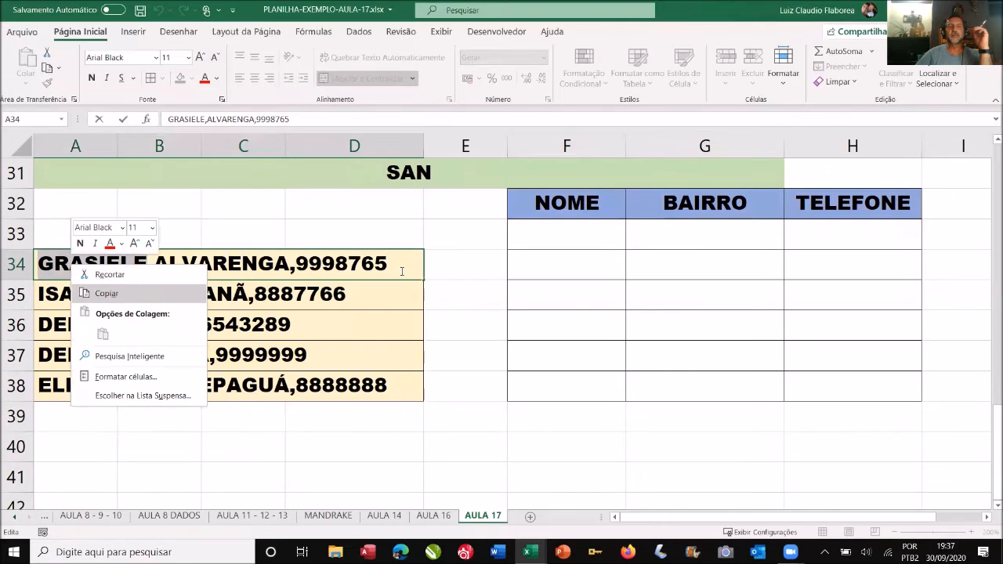
{"action": "left_click", "coordinate": [126, 290]}
{"action": "left_click", "coordinate": [563, 262]}
{"action": "right_click", "coordinate": [586, 272]}
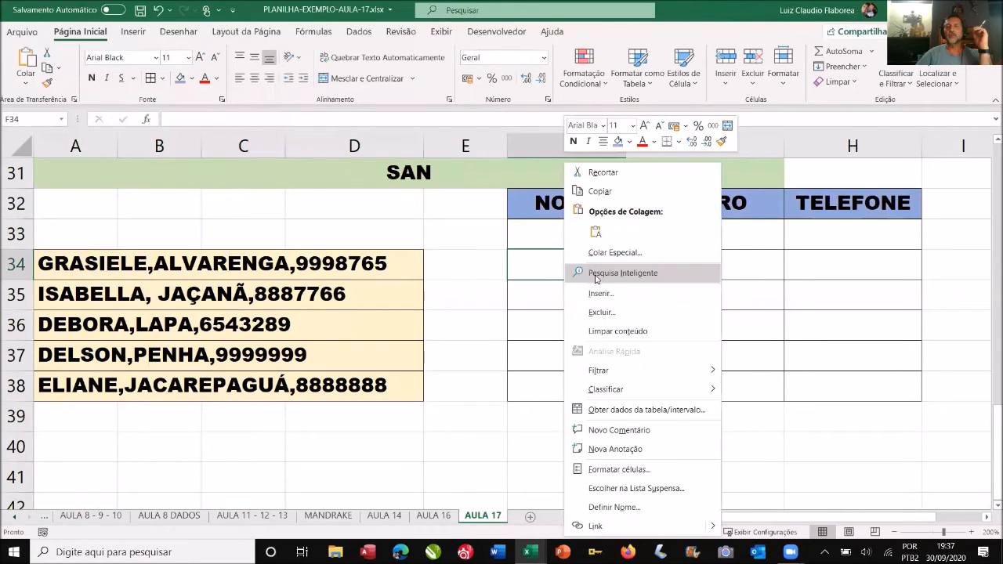
{"action": "left_click", "coordinate": [597, 232]}
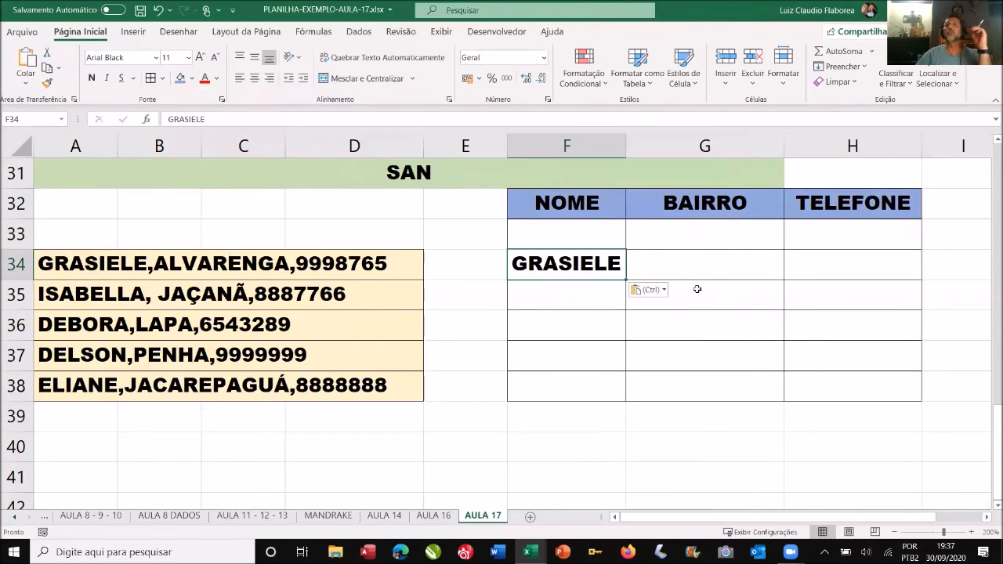
{"action": "left_click_drag", "start_coordinate": [350, 271], "coordinate": [333, 375]}
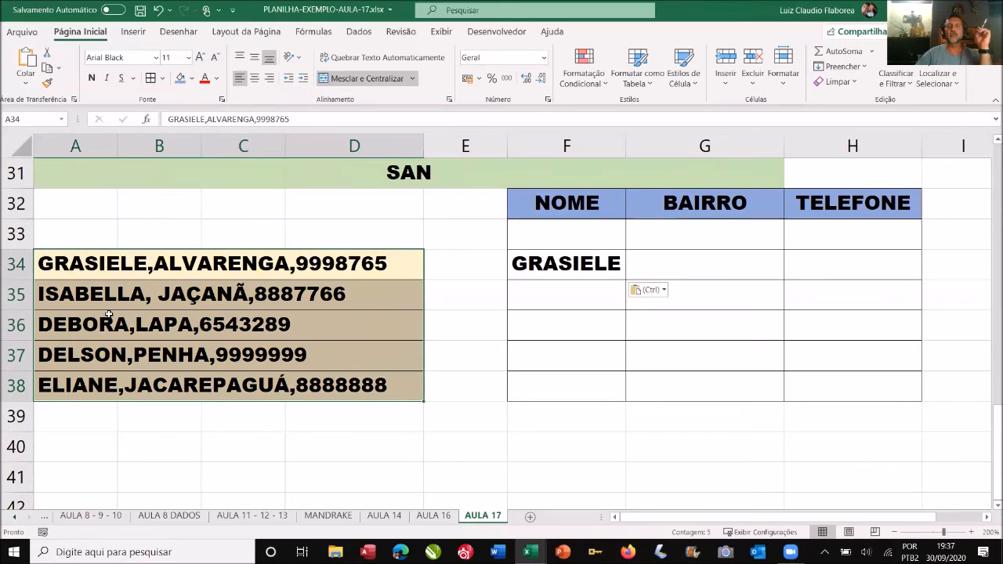
{"action": "scroll", "coordinate": [202, 269], "scroll_direction": "up", "scroll_amount": 4}
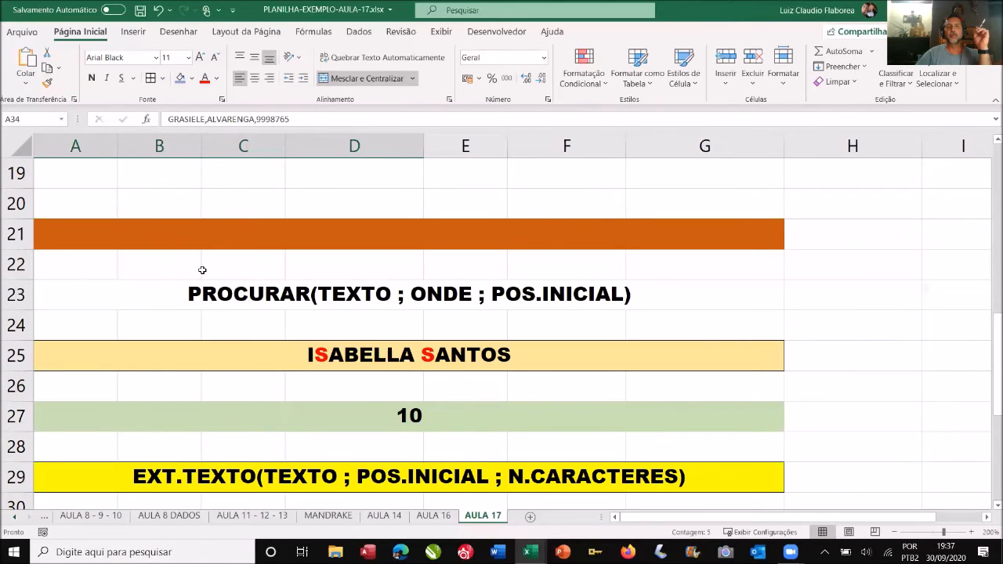
{"action": "scroll", "coordinate": [202, 269], "scroll_direction": "down", "scroll_amount": 1}
{"action": "scroll", "coordinate": [247, 220], "scroll_direction": "up", "scroll_amount": 1}
{"action": "scroll", "coordinate": [191, 342], "scroll_direction": "down", "scroll_amount": 1}
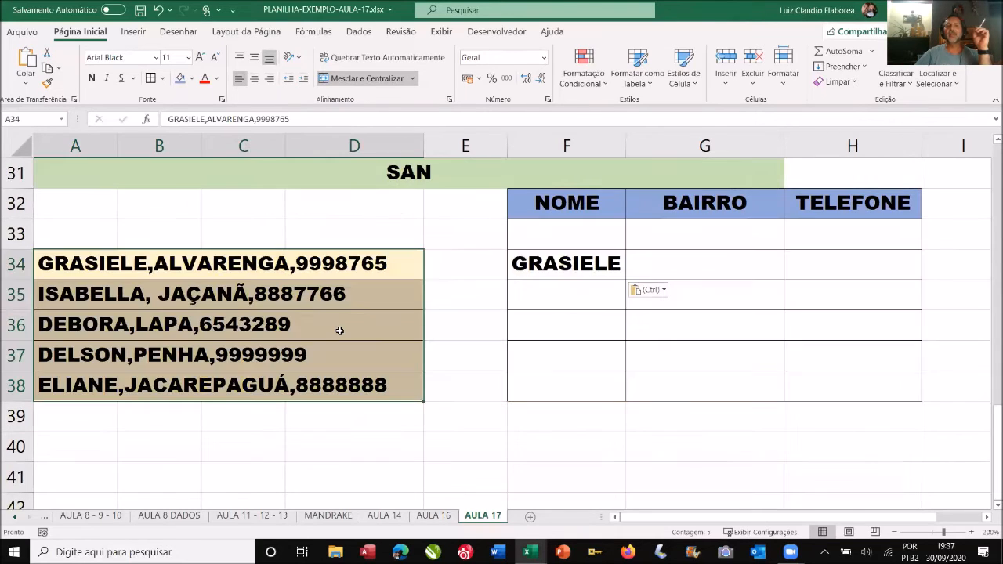
{"action": "left_click", "coordinate": [570, 263]}
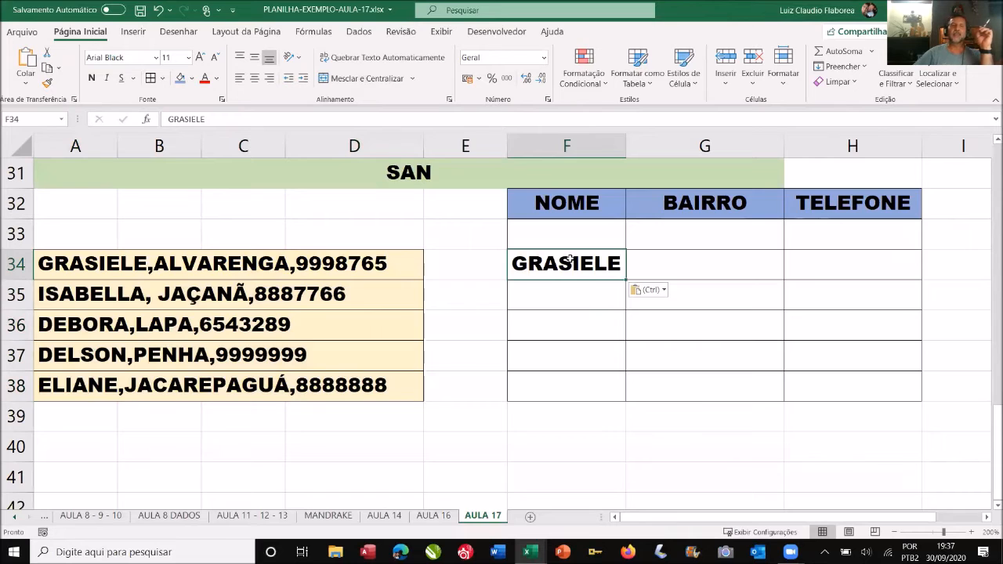
{"action": "left_click", "coordinate": [660, 258]}
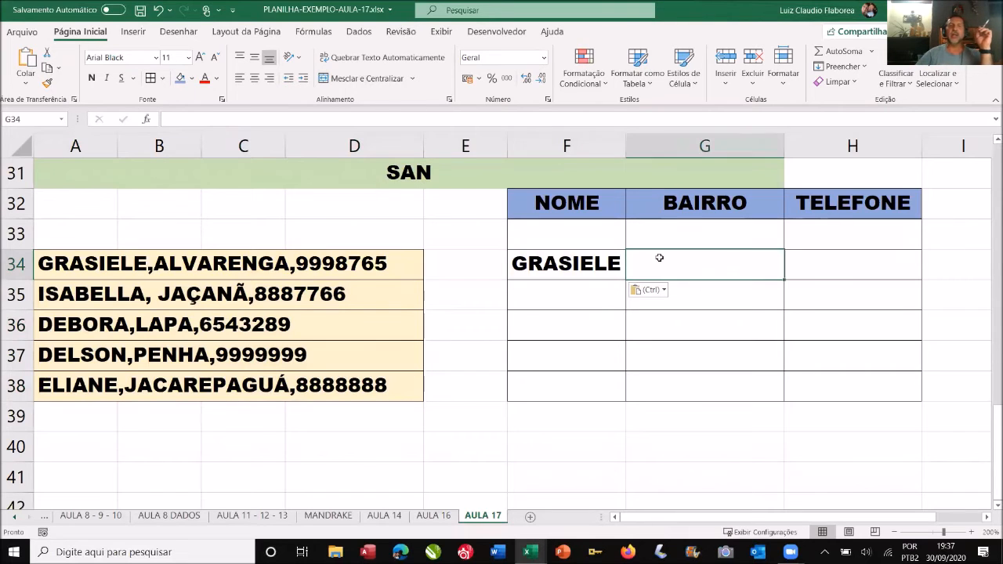
{"action": "left_click", "coordinate": [809, 261]}
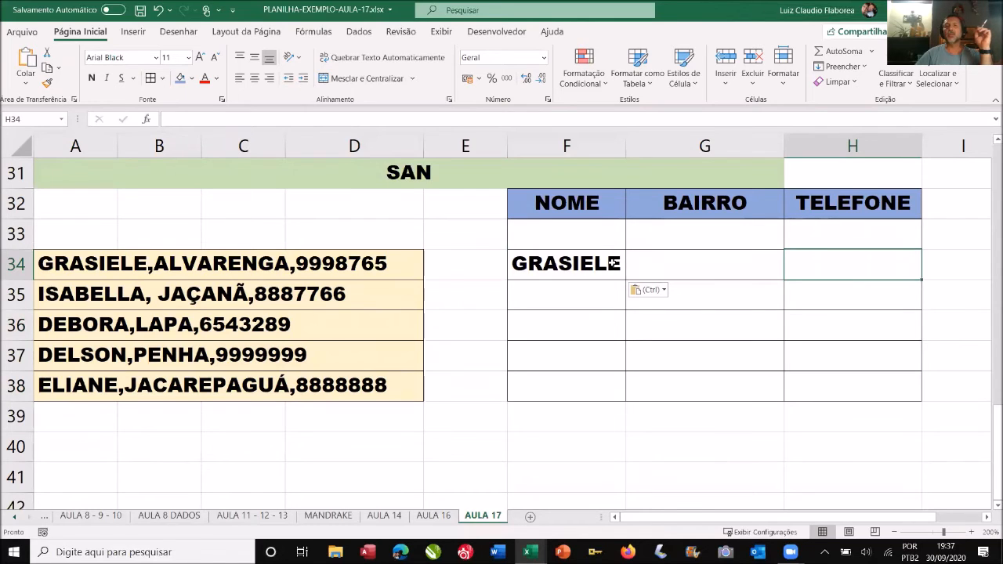
{"action": "left_click", "coordinate": [613, 263]}
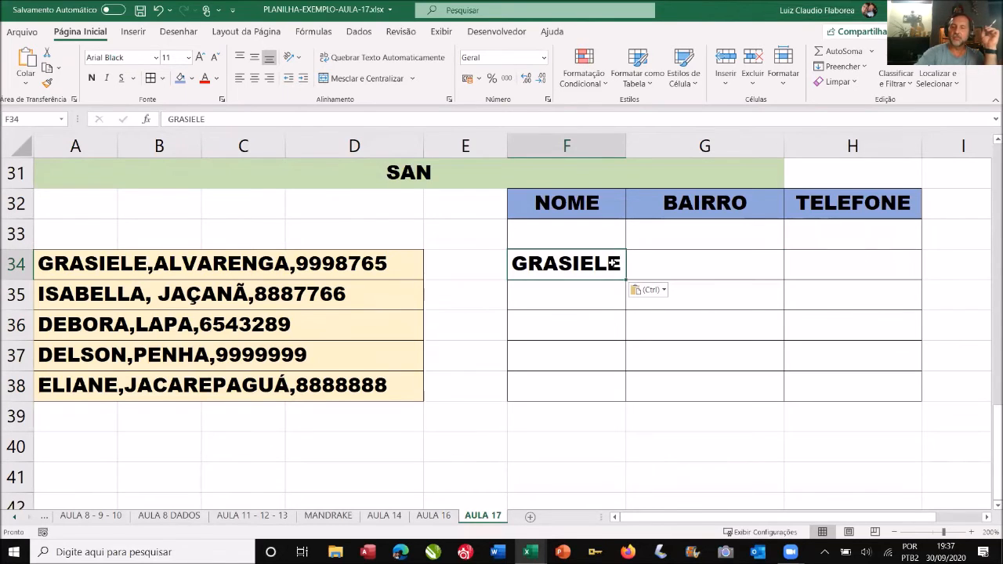
{"action": "key", "text": "Delete"}
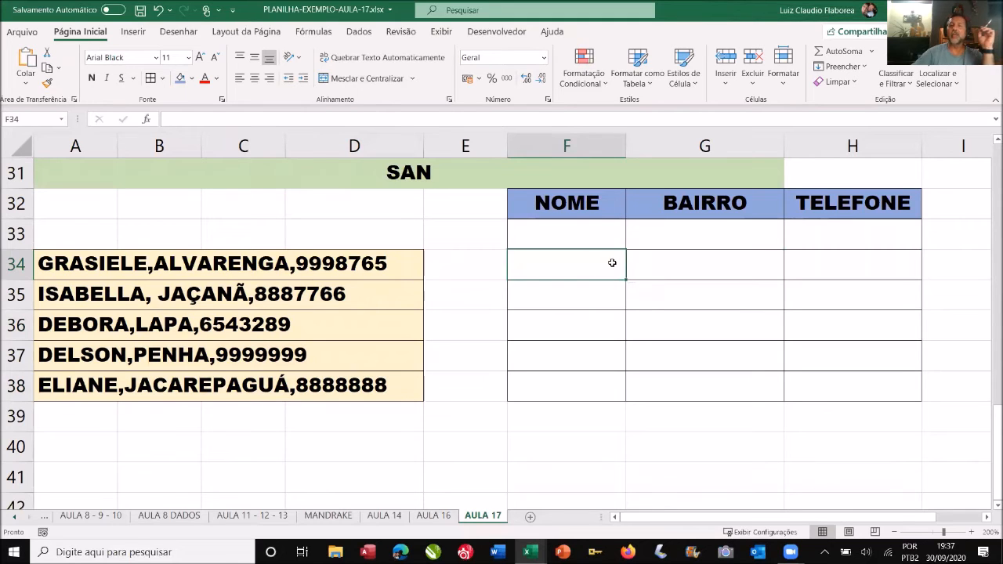
Step: Fill F33:H33, the row beneath the headers, yellow
{"action": "left_click_drag", "start_coordinate": [562, 240], "coordinate": [802, 239]}
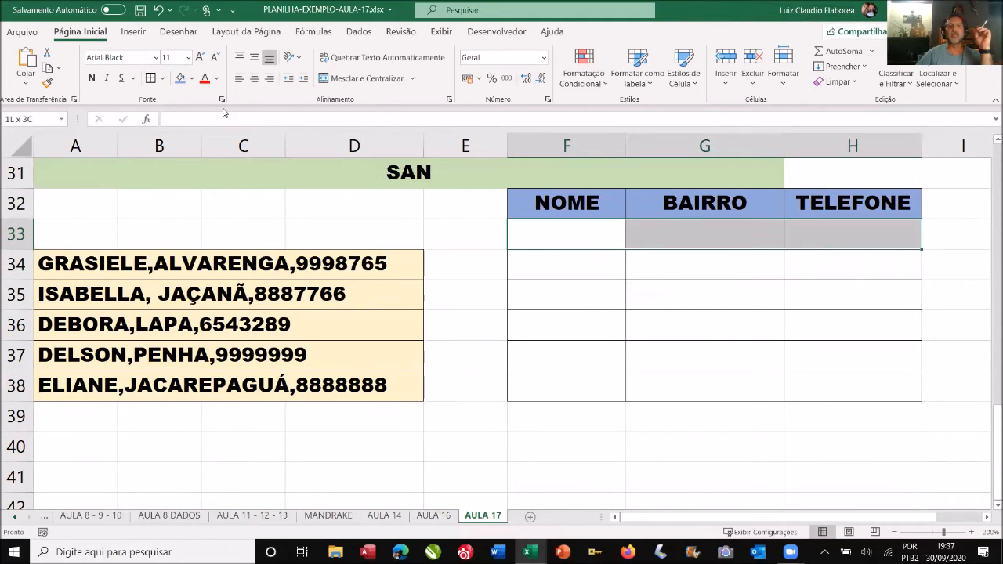
{"action": "left_click", "coordinate": [191, 78]}
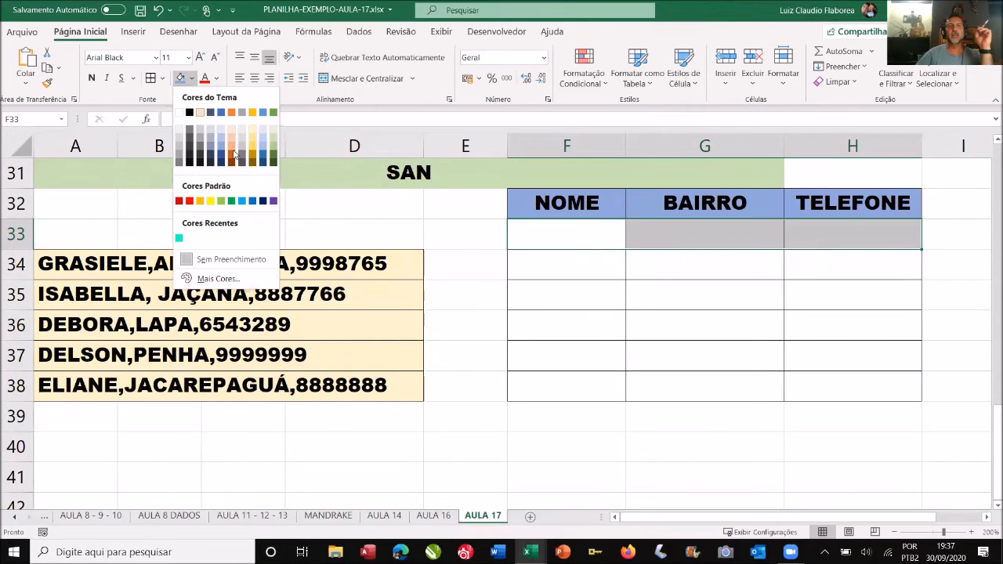
{"action": "left_click", "coordinate": [213, 200]}
Step: Begin a =PROCURAR(",";A34;1 comma search in F33, then discard it
{"action": "left_click", "coordinate": [567, 237]}
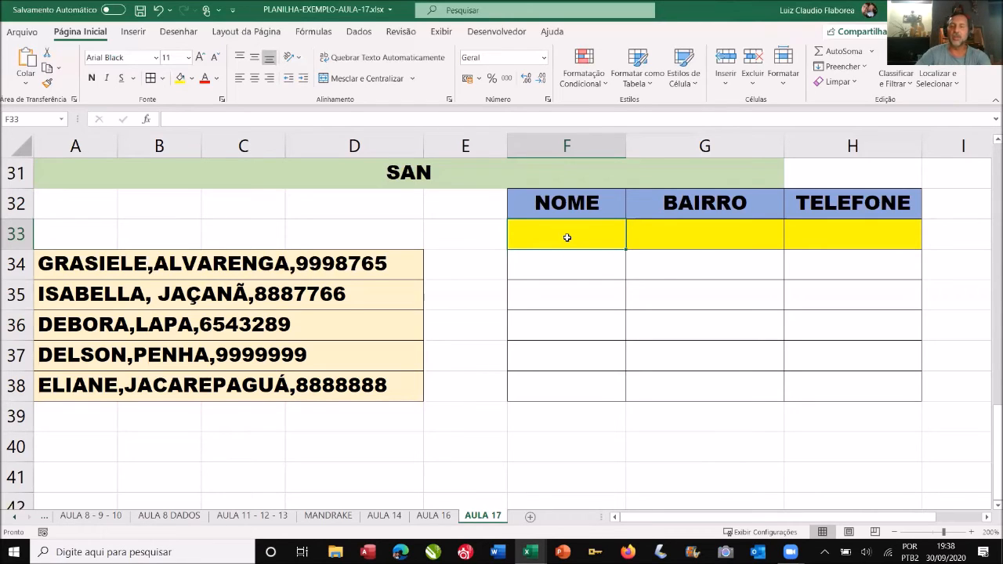
{"action": "type", "text": "="}
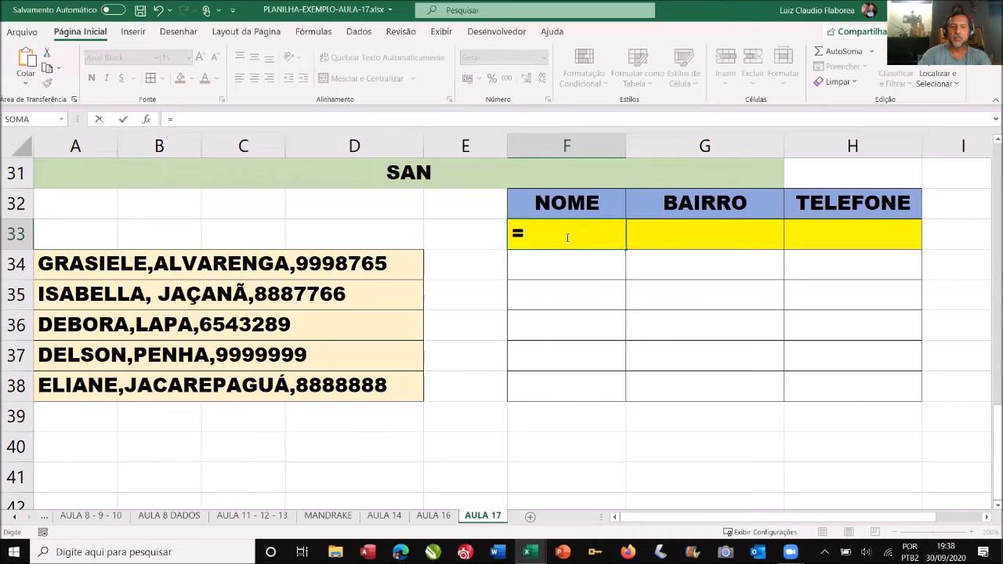
{"action": "type", "text": "PROCURAR"}
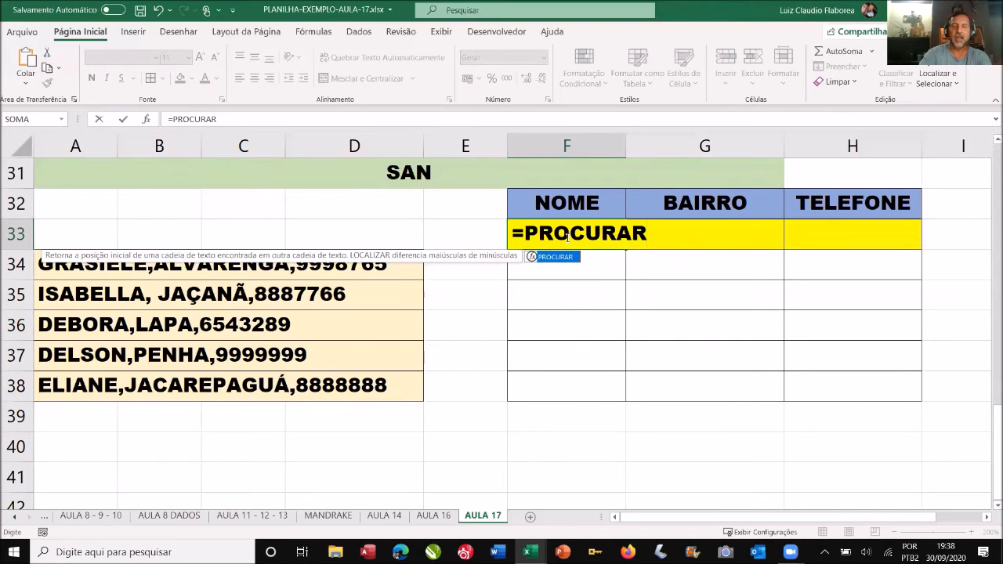
{"action": "type", "text": "("}
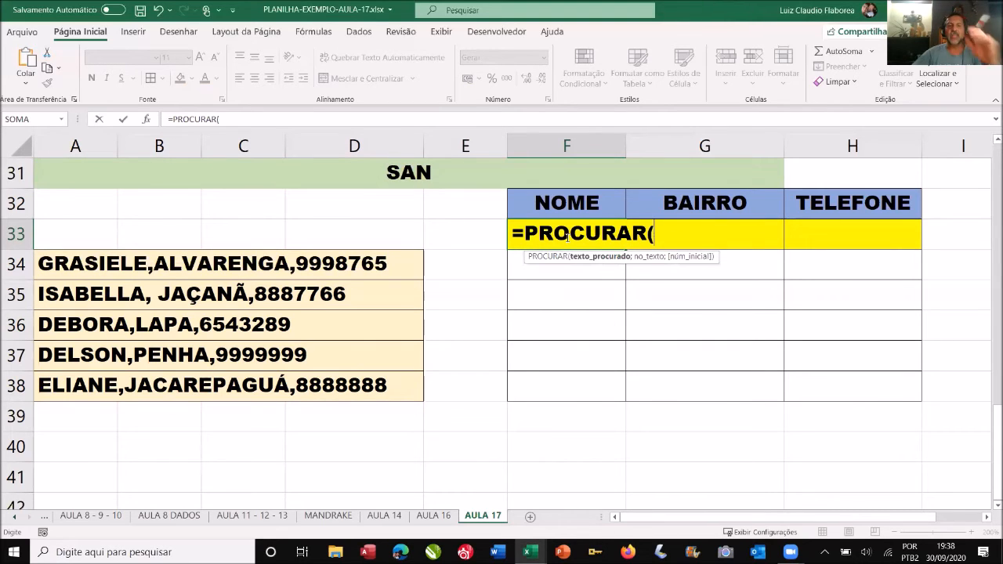
{"action": "type", "text": "\",\";"}
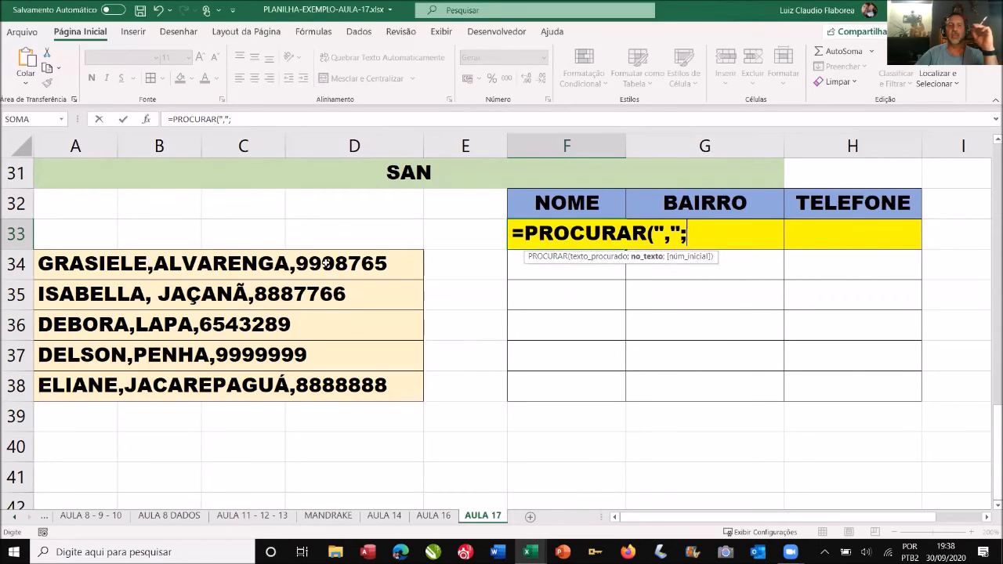
{"action": "left_click", "coordinate": [326, 264]}
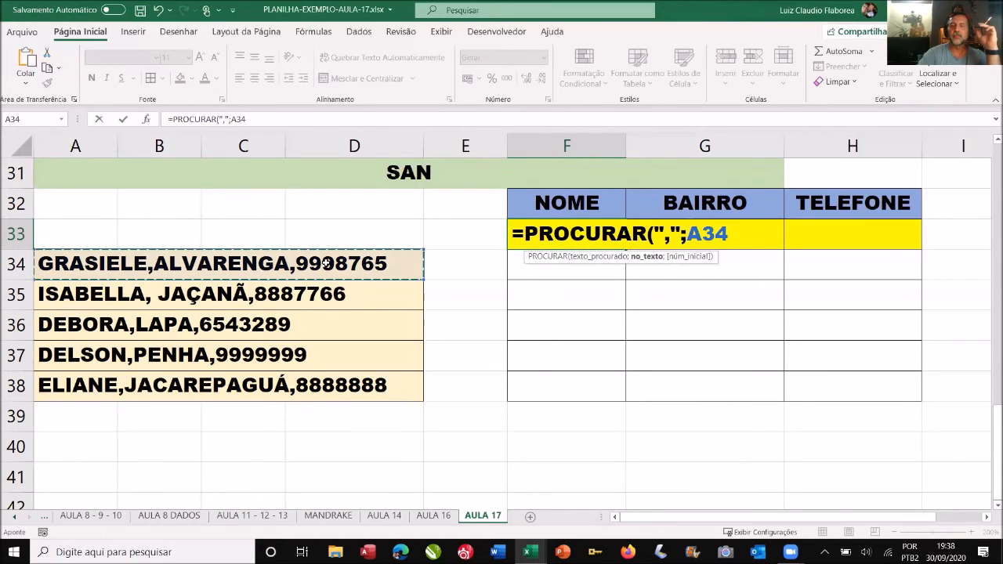
{"action": "type", "text": ";"}
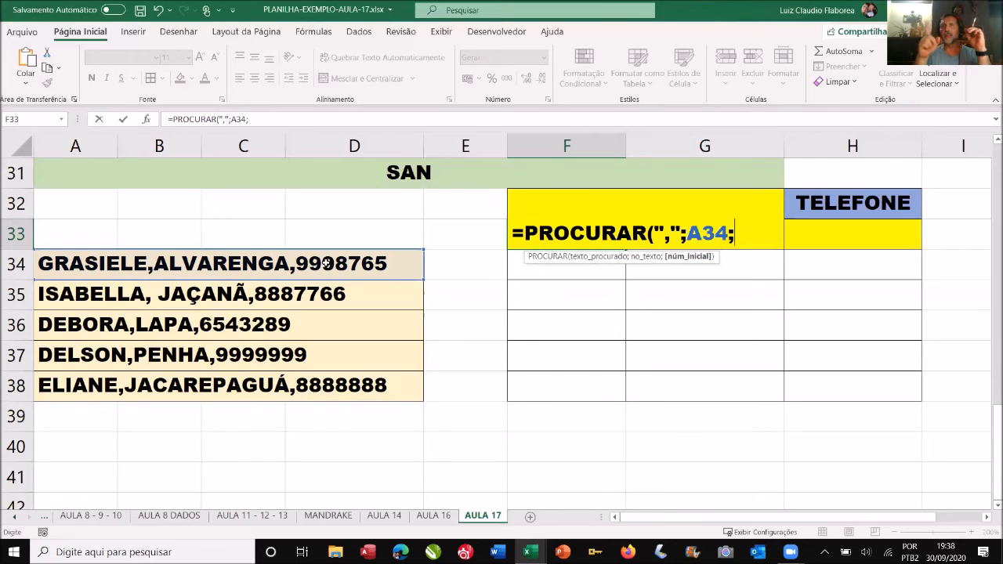
{"action": "type", "text": "1"}
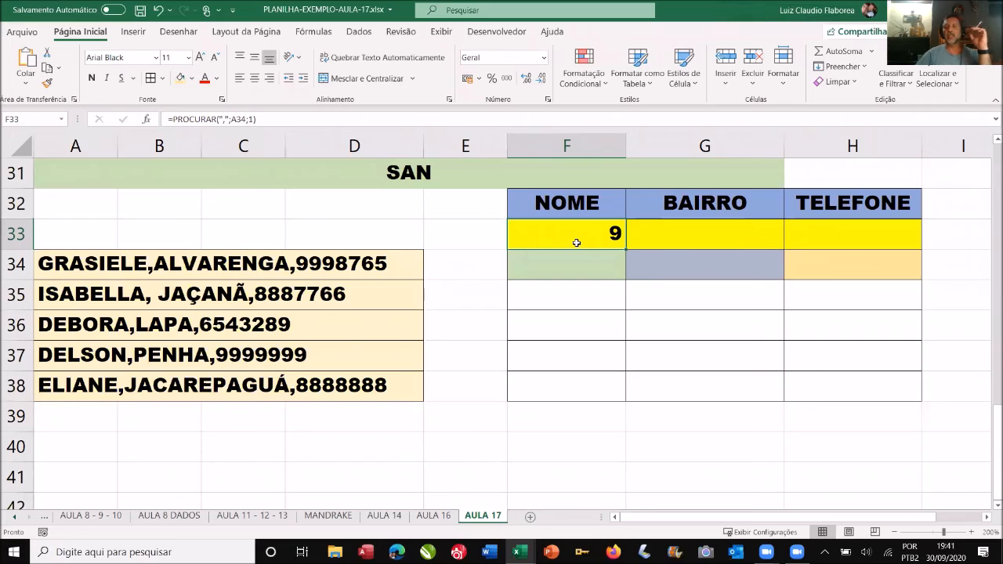
{"action": "key", "text": "Delete"}
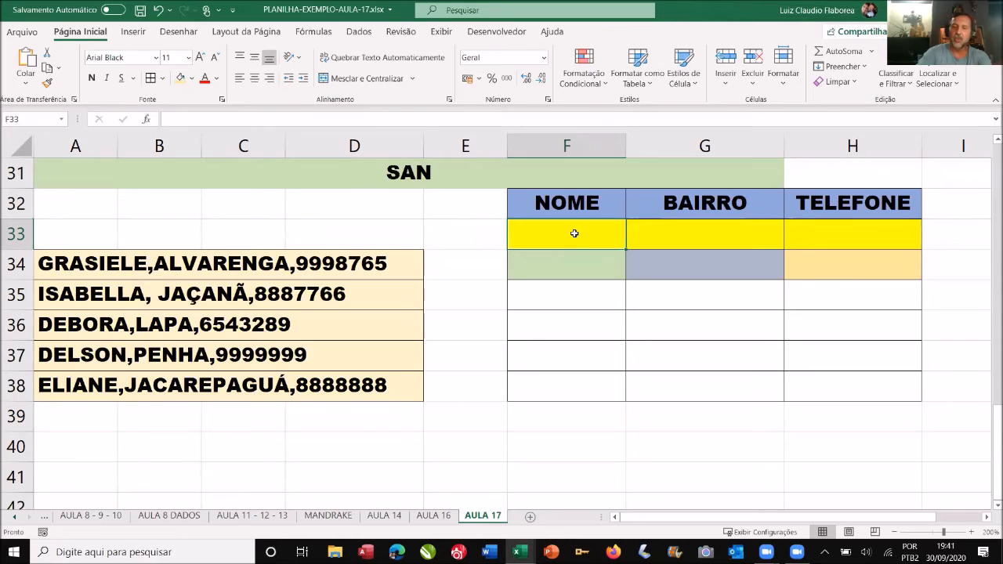
Step: Enter =PROCURAR(",";A34;1) in F33, returning 9, and centre the result
{"action": "type", "text": "="}
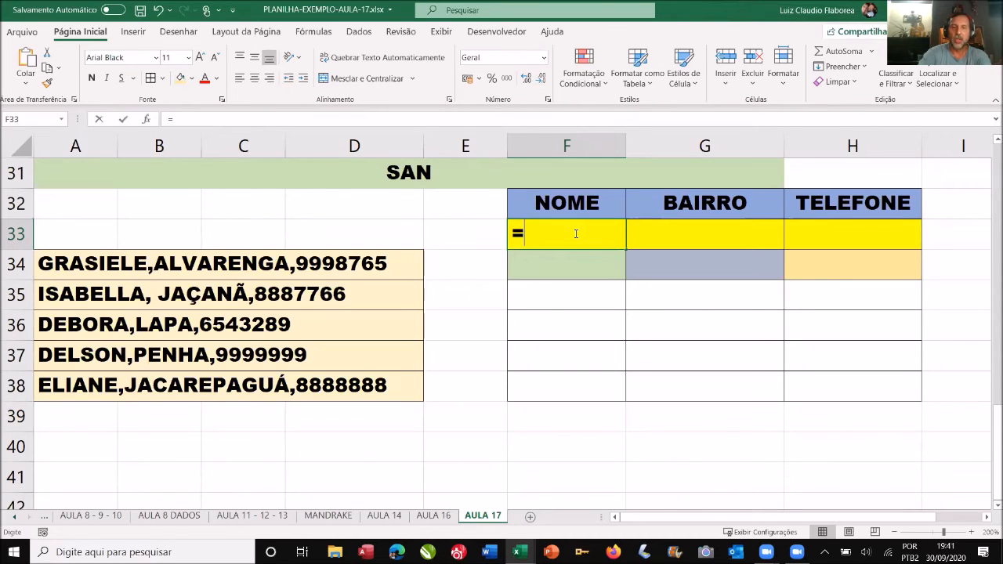
{"action": "type", "text": "PROCU"}
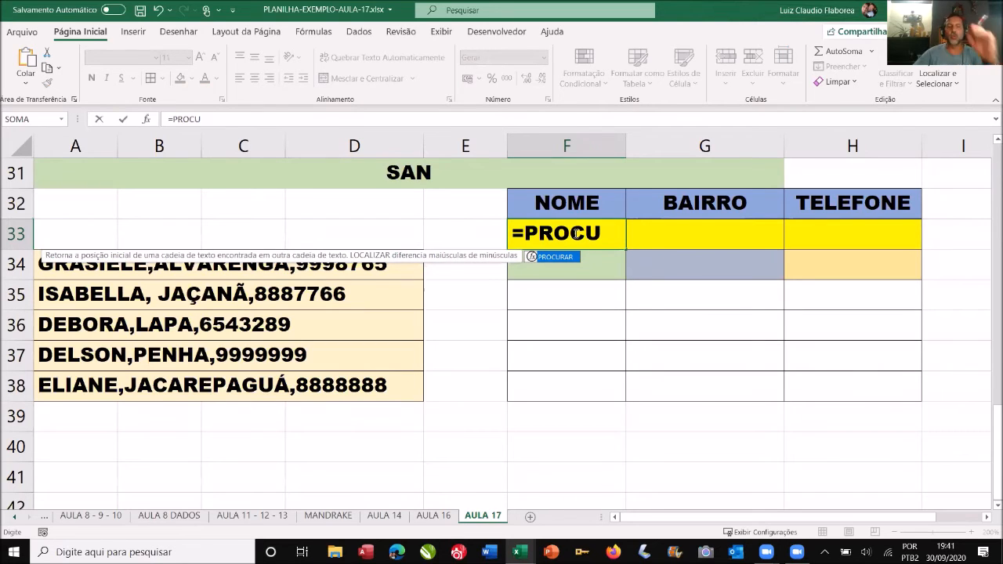
{"action": "key", "text": "Tab"}
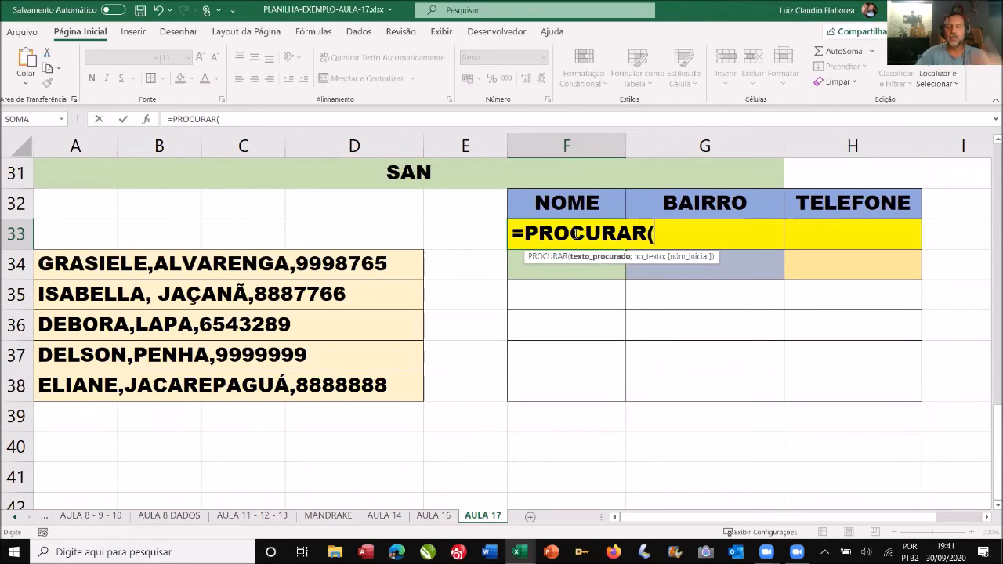
{"action": "type", "text": "\",\";"}
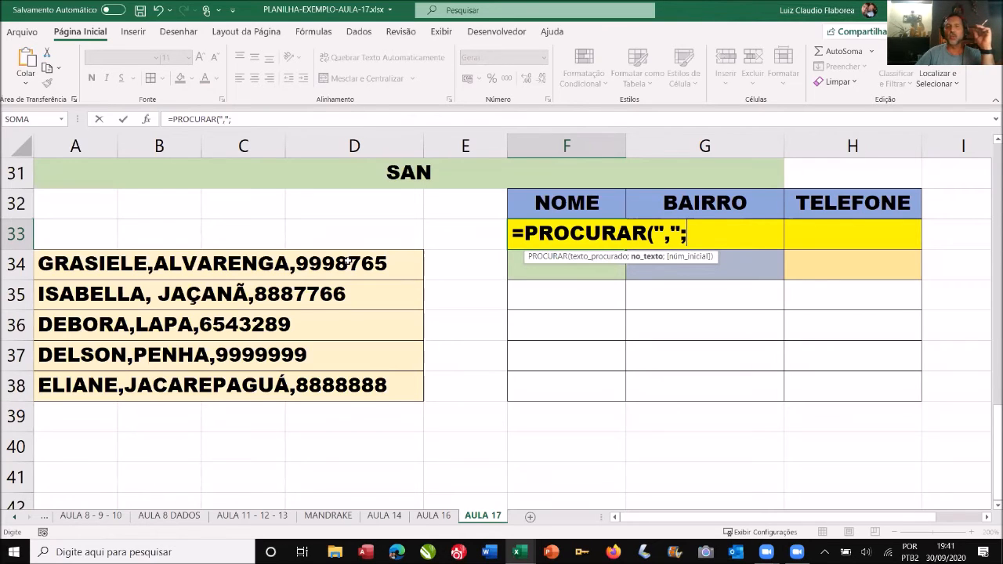
{"action": "left_click", "coordinate": [348, 262]}
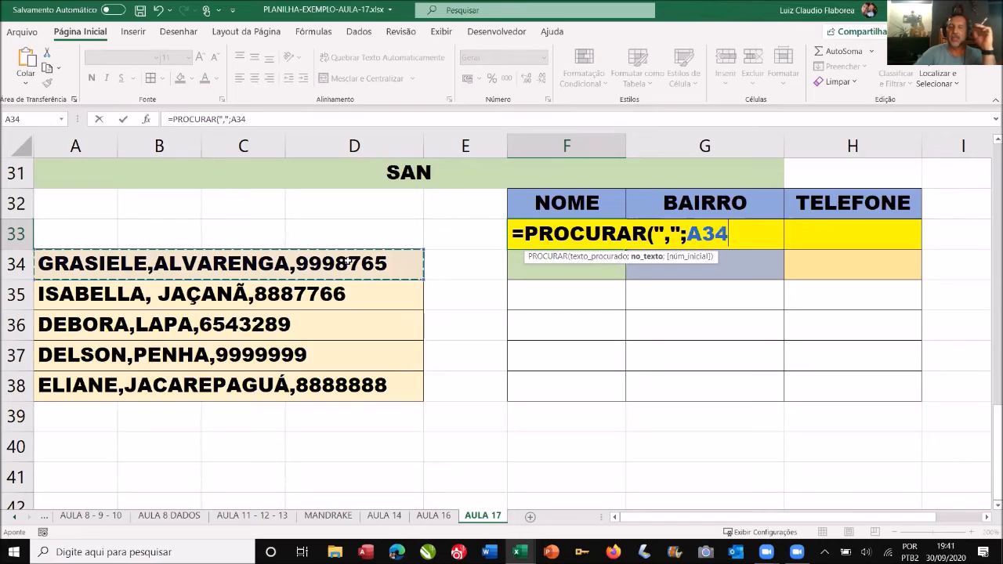
{"action": "type", "text": ";"}
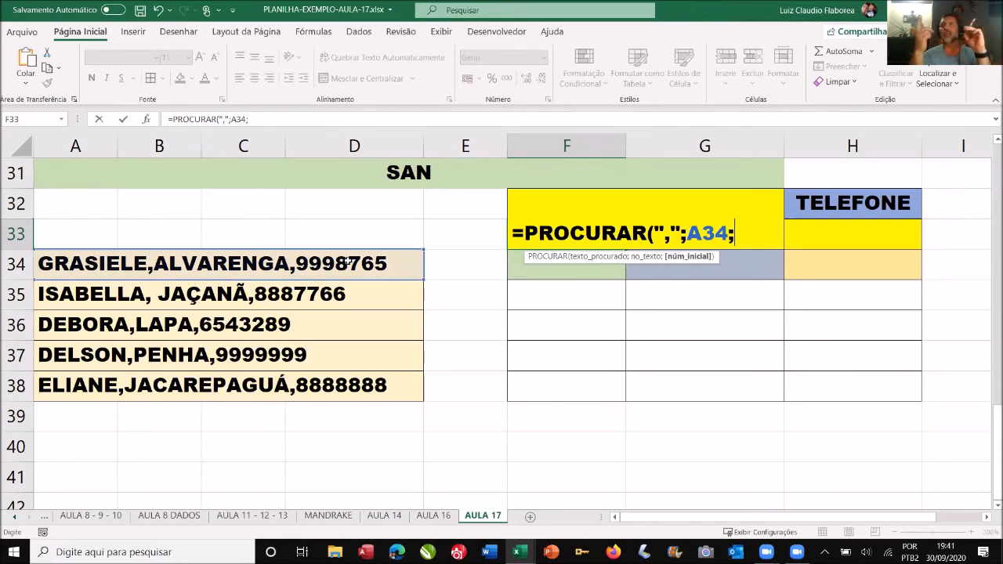
{"action": "type", "text": "1)"}
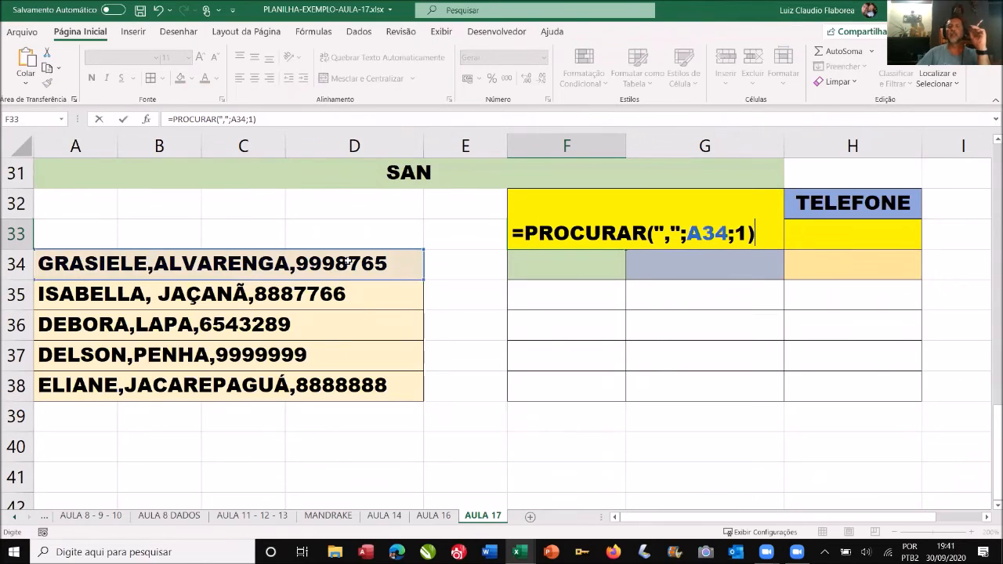
{"action": "key", "text": "Return"}
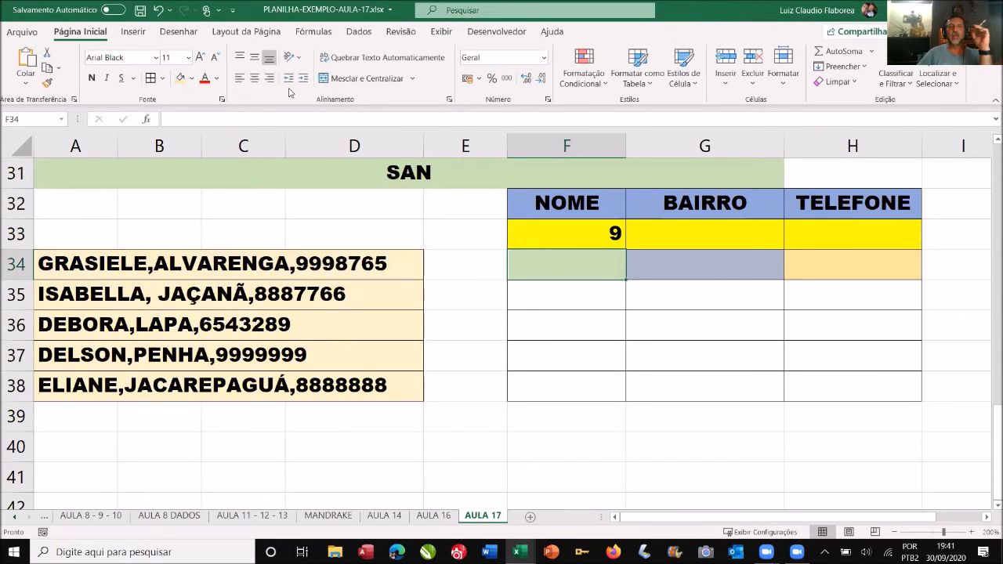
{"action": "key", "text": "Up"}
{"action": "left_click", "coordinate": [256, 78]}
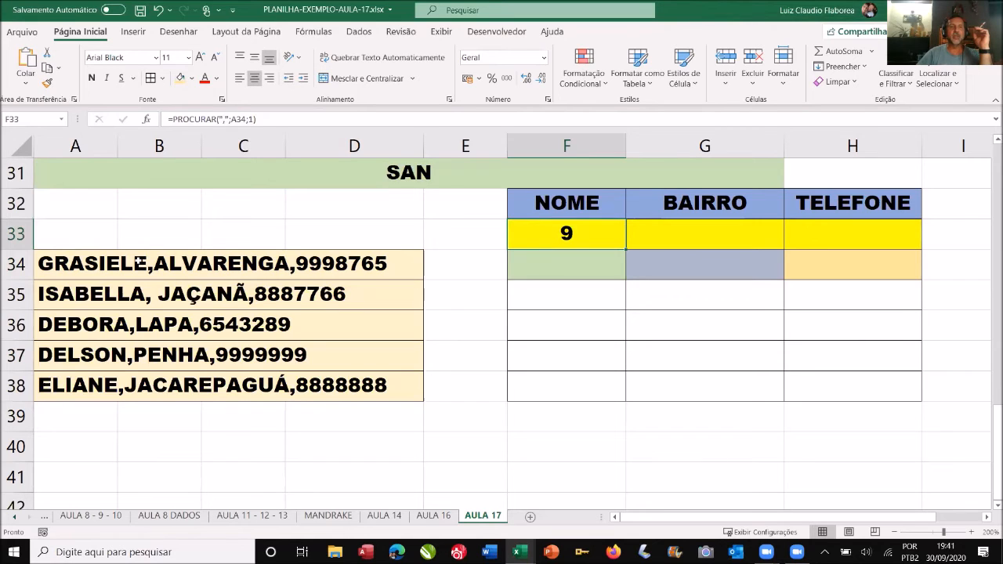
{"action": "double_click", "coordinate": [67, 266]}
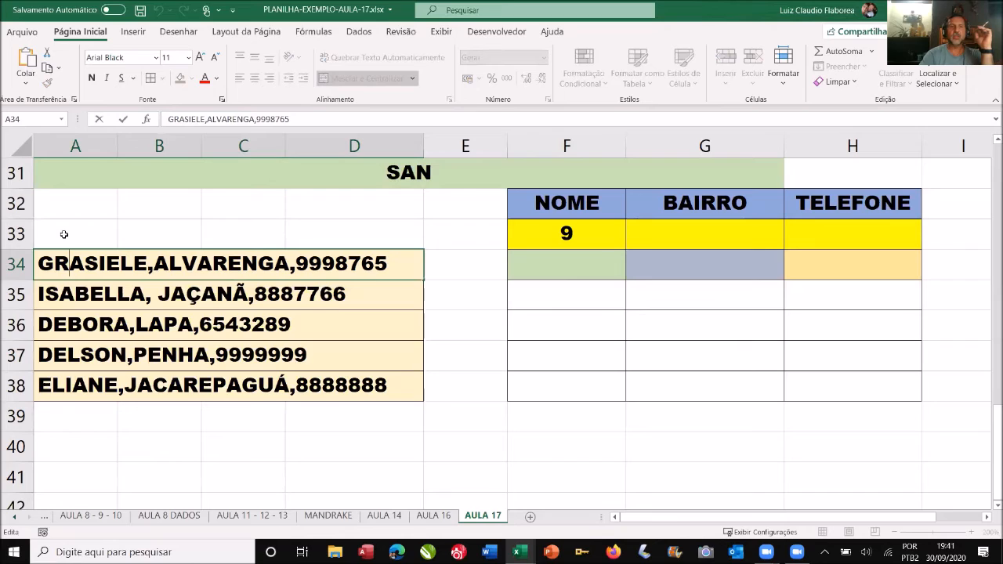
{"action": "key", "text": "Right"}
{"action": "key", "text": "Right"}
{"action": "key", "text": "Right"}
{"action": "key", "text": "Right"}
{"action": "key", "text": "Right"}
{"action": "key", "text": "Right"}
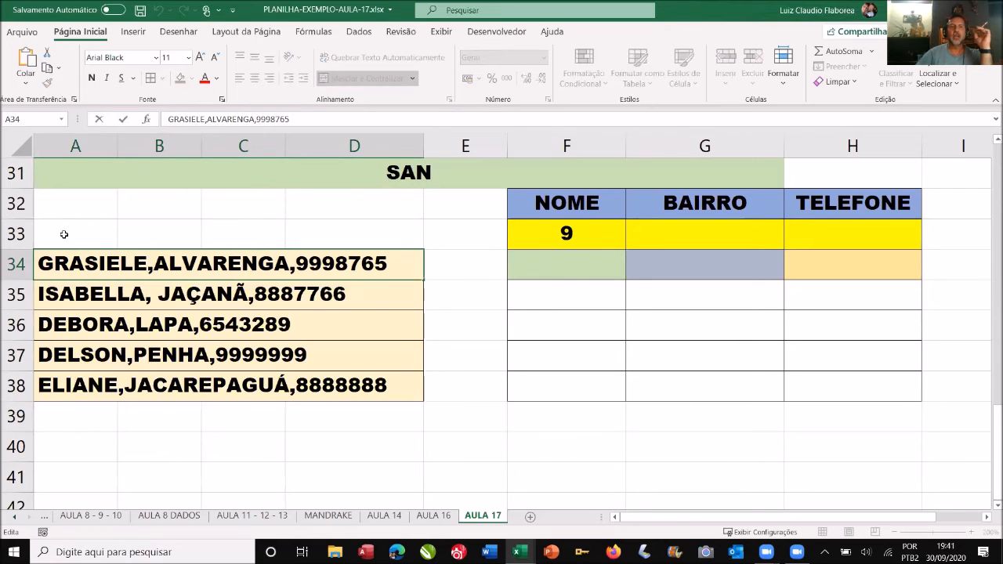
{"action": "left_click_drag", "start_coordinate": [154, 261], "coordinate": [149, 261]}
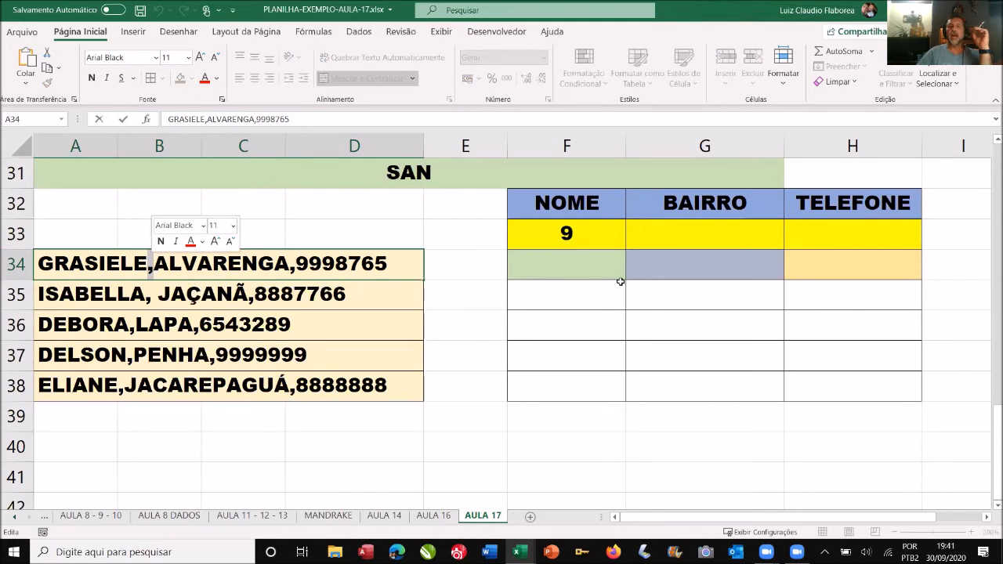
{"action": "left_click", "coordinate": [675, 239]}
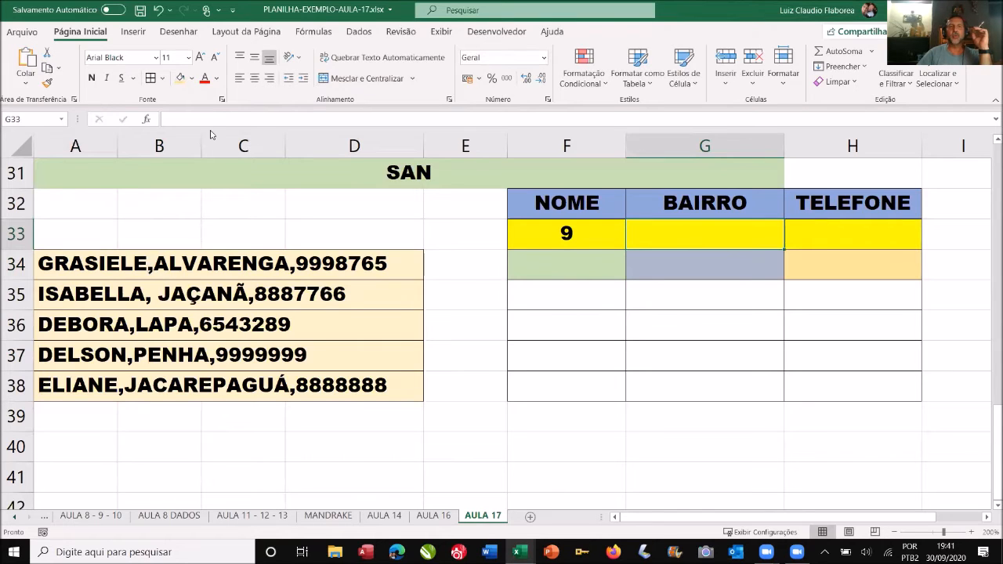
Step: Fill G33 light blue and enter =PROCURAR(",";A34;F33+1) to locate the second comma at 19
{"action": "left_click", "coordinate": [191, 78]}
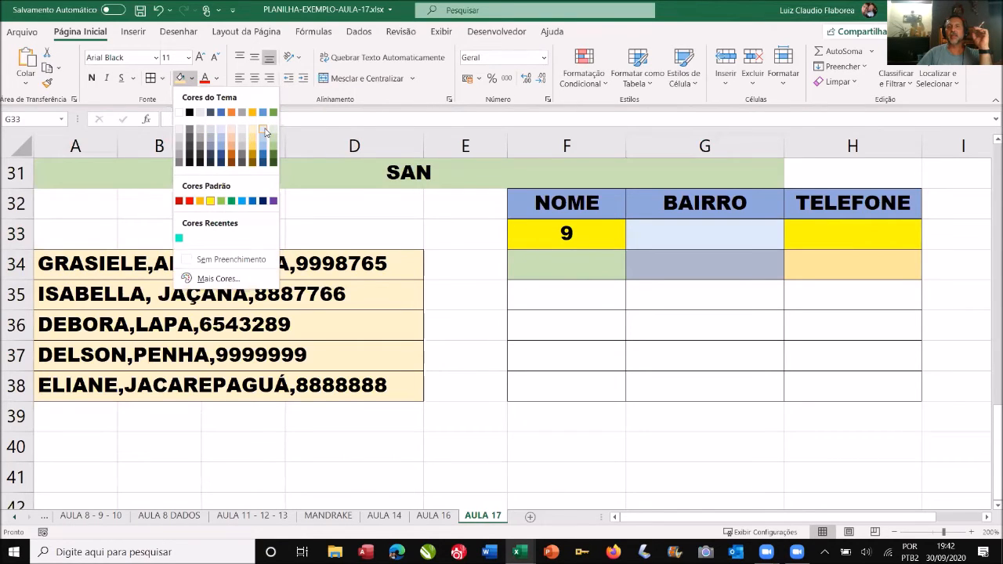
{"action": "left_click", "coordinate": [667, 232]}
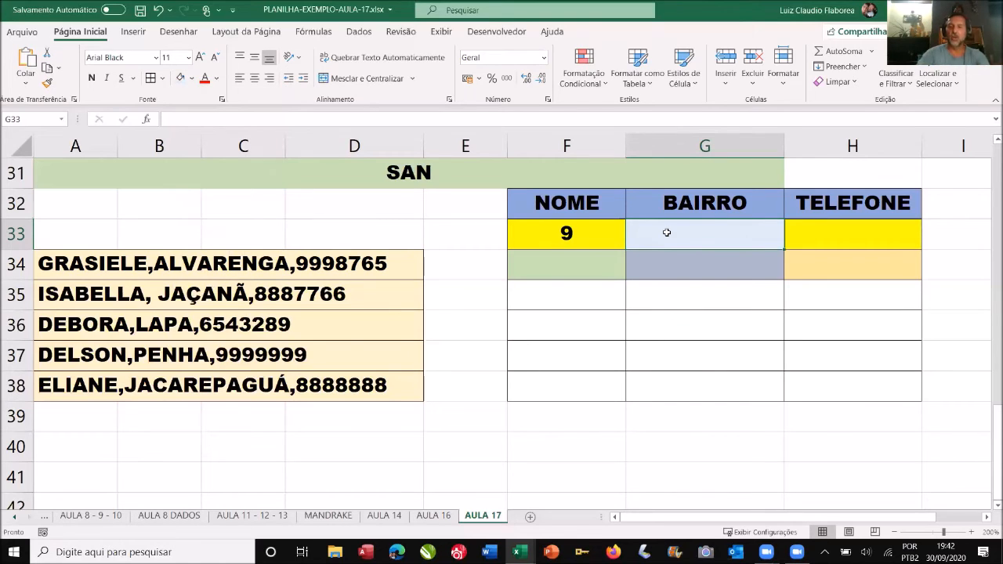
{"action": "type", "text": "="}
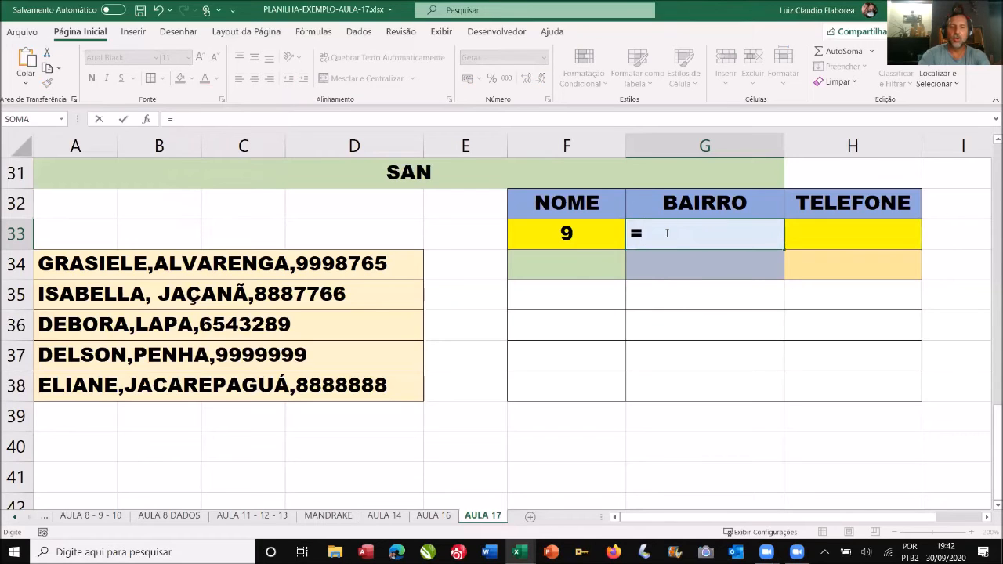
{"action": "type", "text": "PROU"}
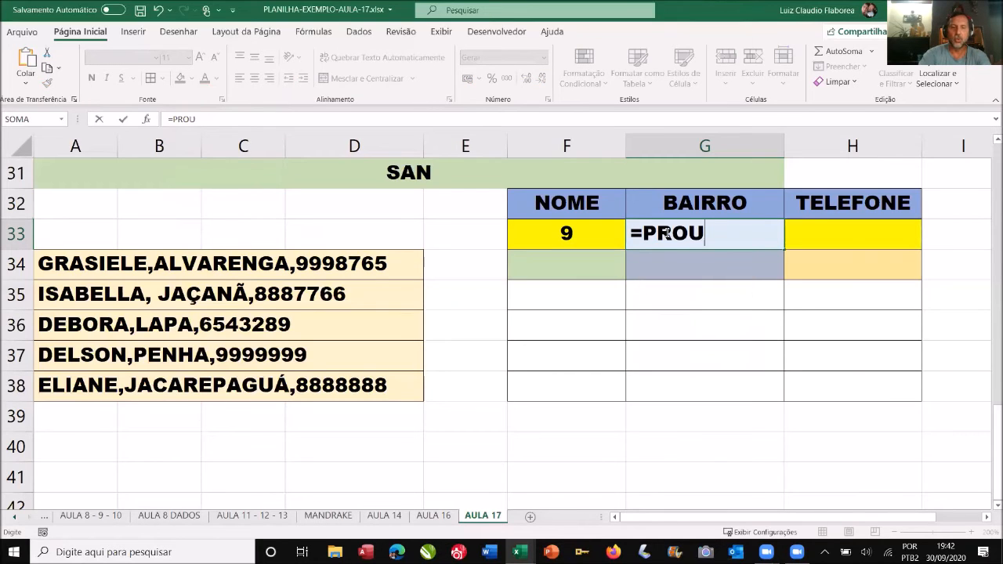
{"action": "type", "text": "C"}
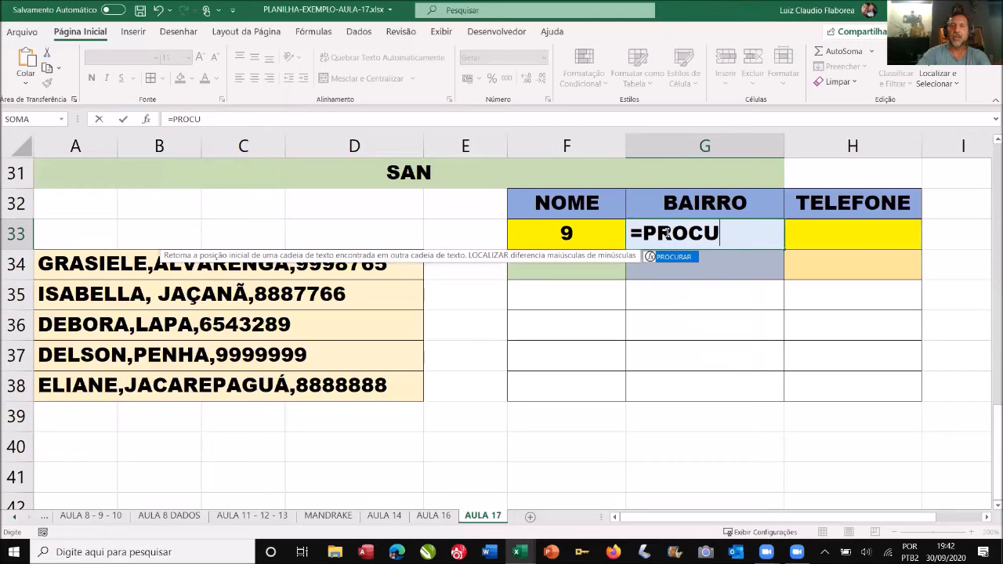
{"action": "type", "text": "RAR("}
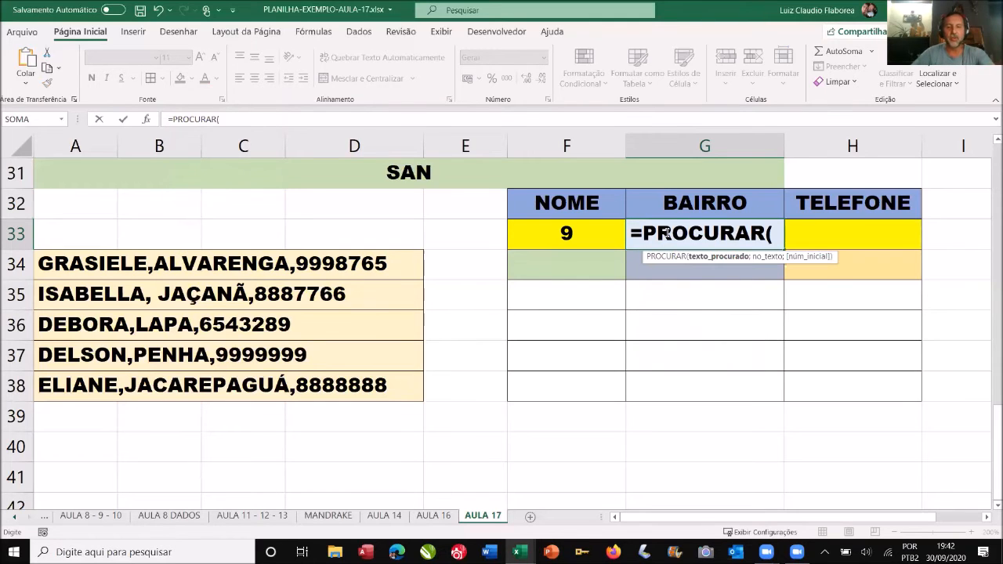
{"action": "type", "text": "\",\""}
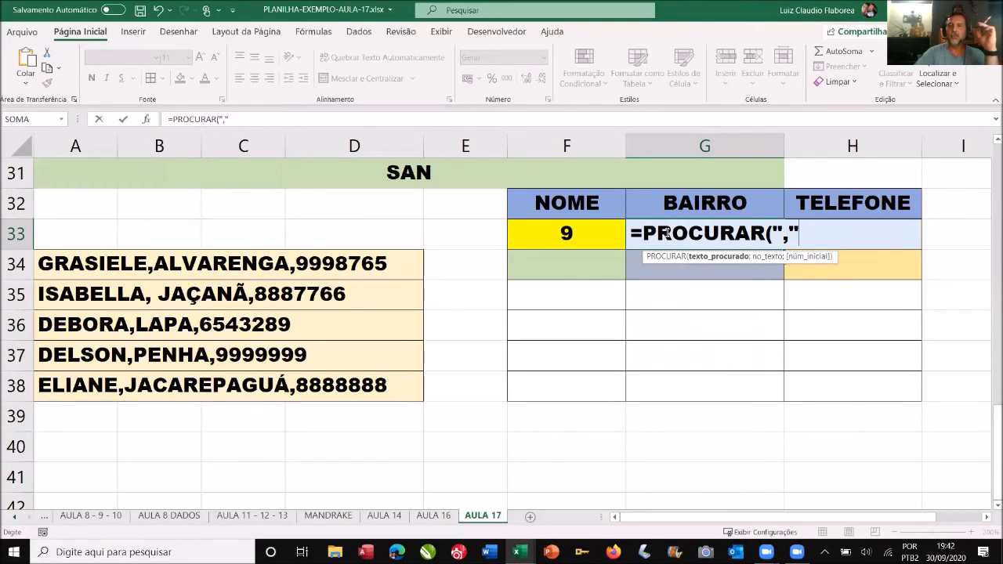
{"action": "type", "text": ";"}
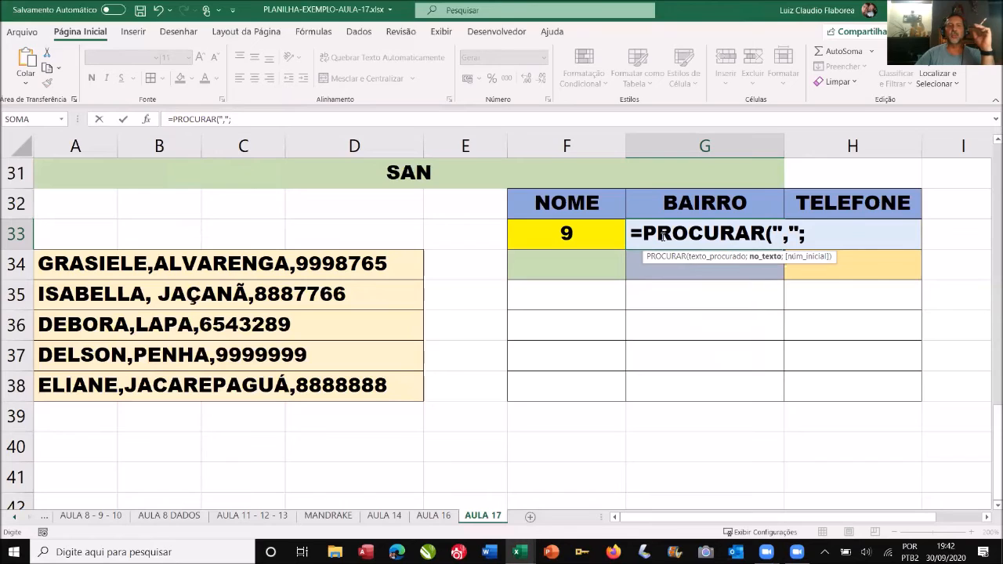
{"action": "left_click", "coordinate": [297, 269]}
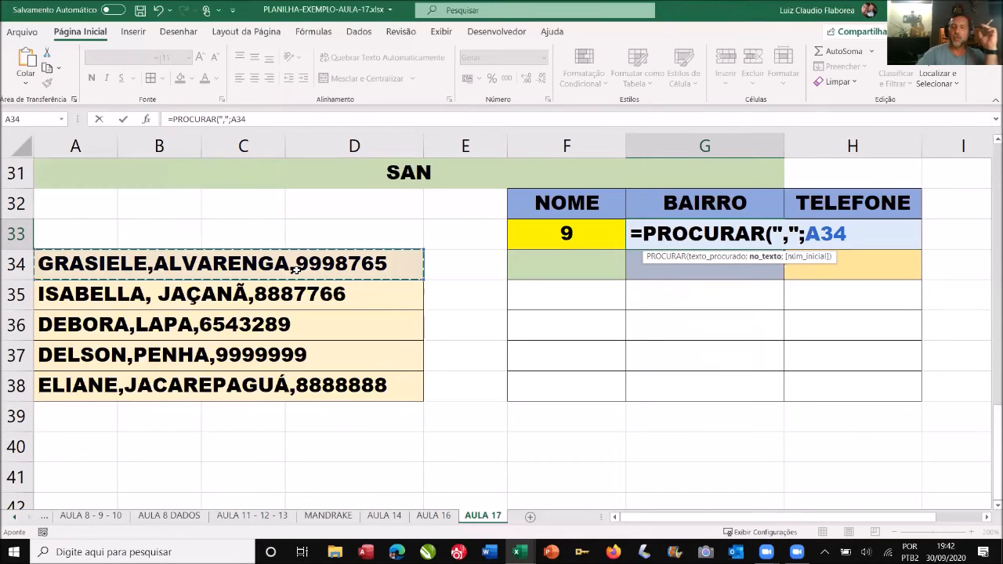
{"action": "type", "text": ";"}
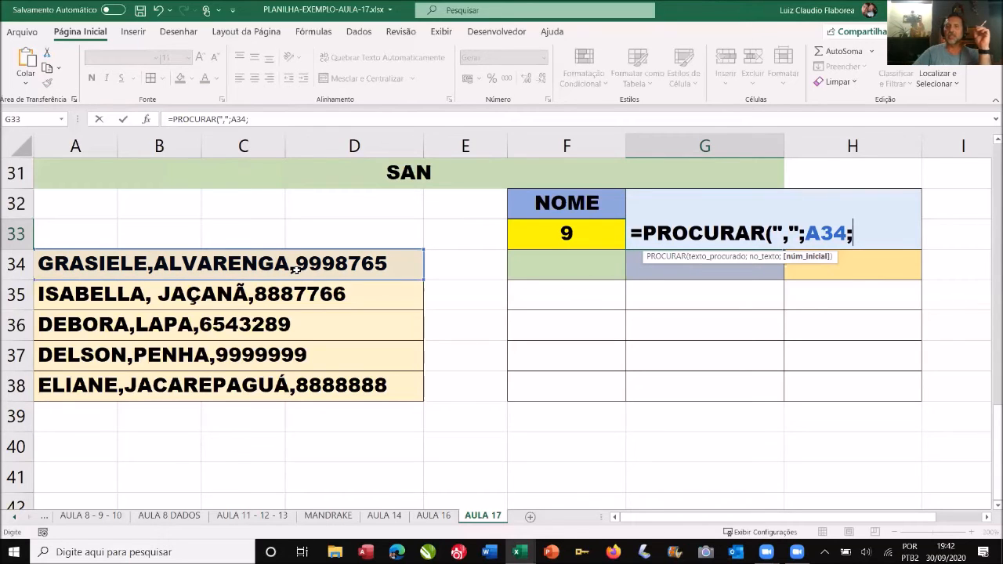
{"action": "left_click", "coordinate": [551, 232]}
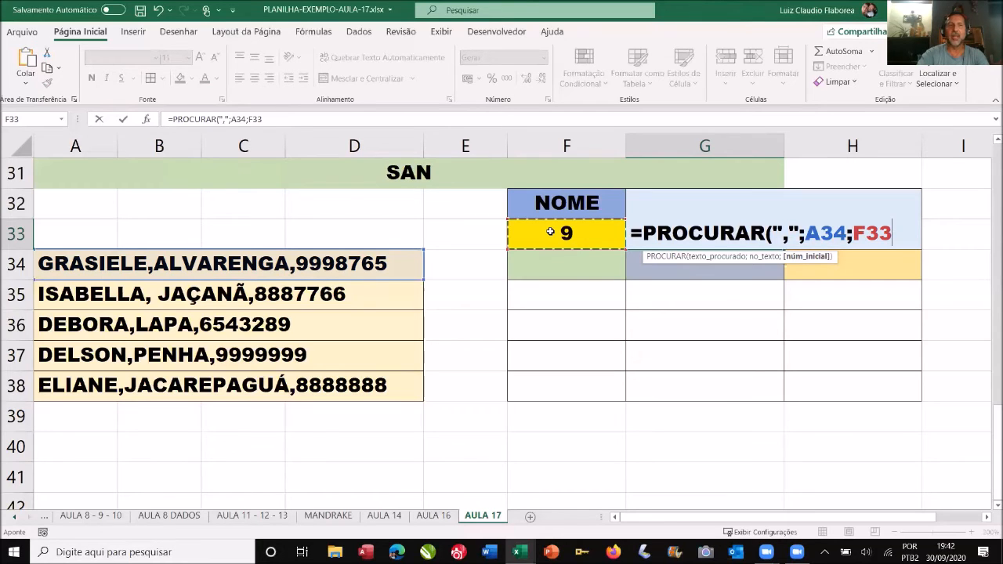
{"action": "type", "text": "+1"}
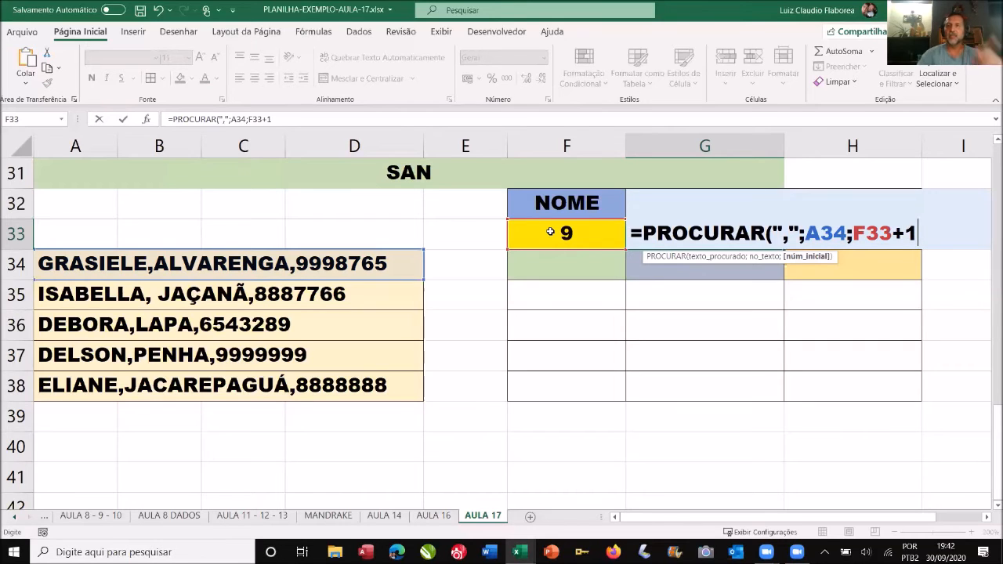
{"action": "type", "text": ")"}
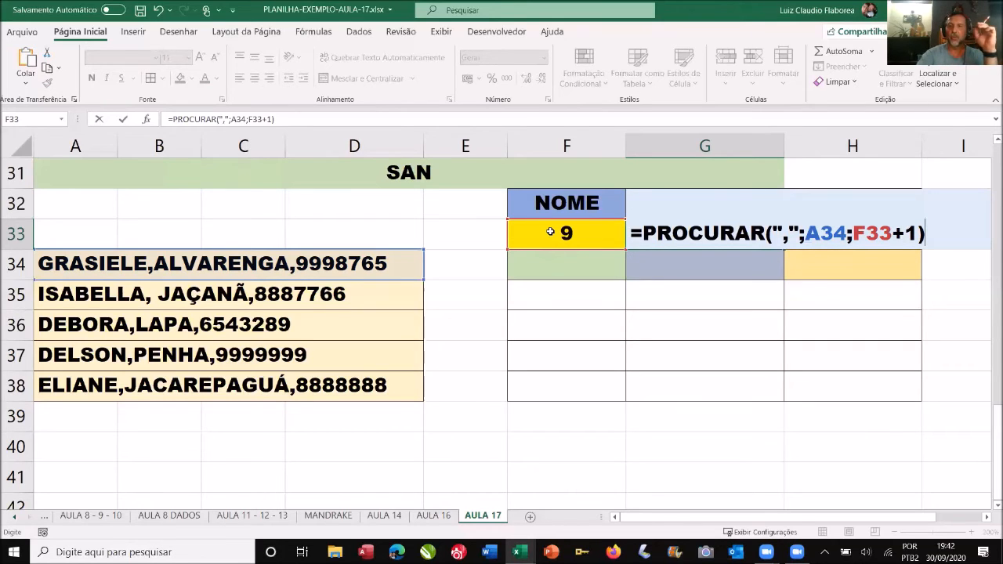
{"action": "key", "text": "BackSpace"}
{"action": "type", "text": ";"}
{"action": "key", "text": "BackSpace"}
{"action": "type", "text": ")"}
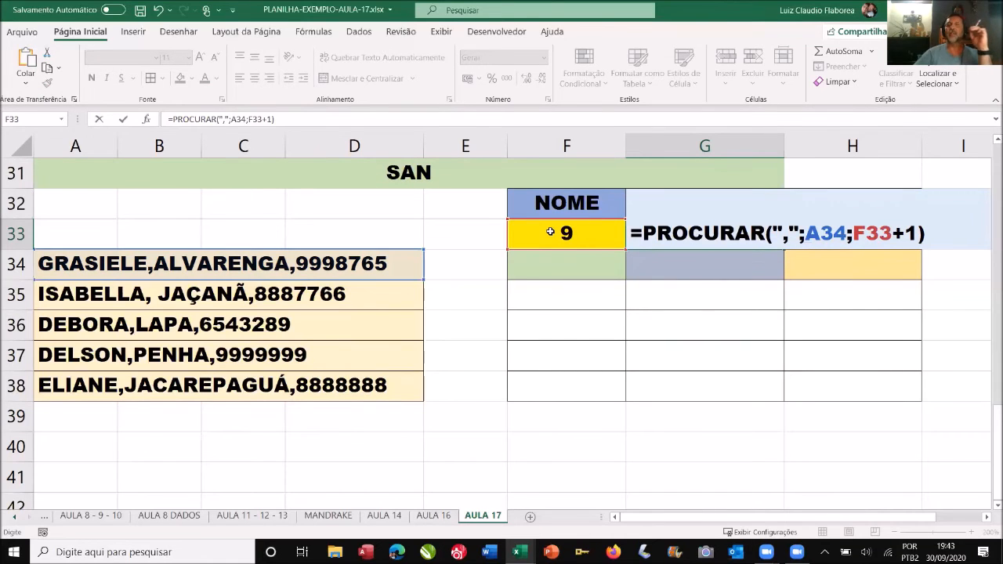
{"action": "key", "text": "Return"}
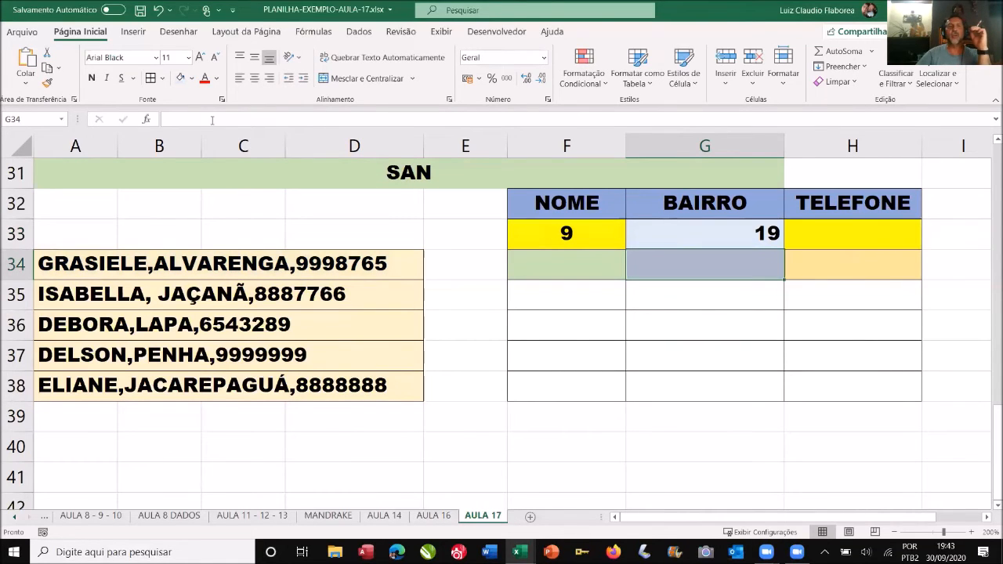
Step: Centre G33's result and test removing the +1 offset, which returns 9
{"action": "key", "text": "Up"}
{"action": "left_click", "coordinate": [253, 80]}
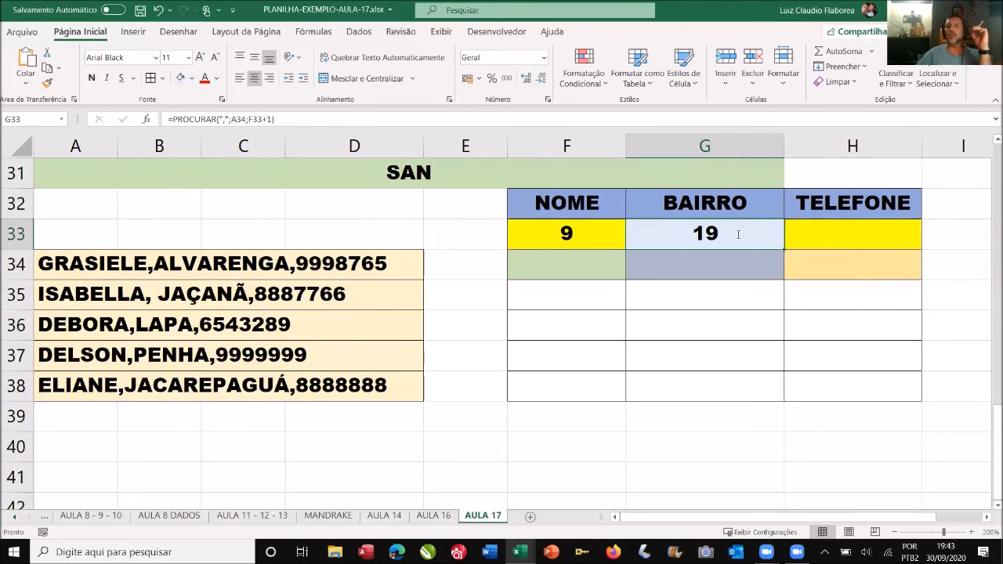
{"action": "double_click", "coordinate": [781, 233]}
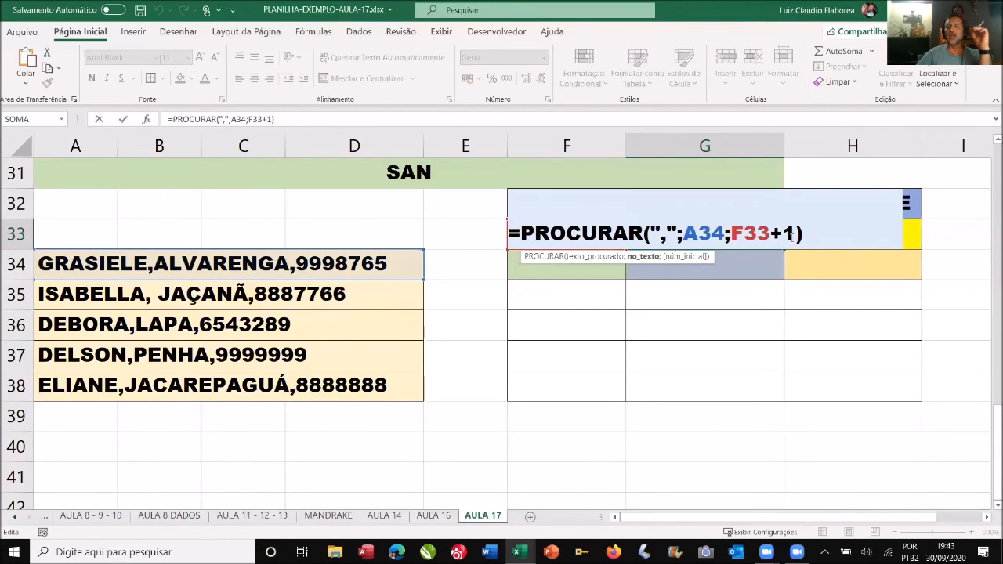
{"action": "double_click", "coordinate": [788, 233]}
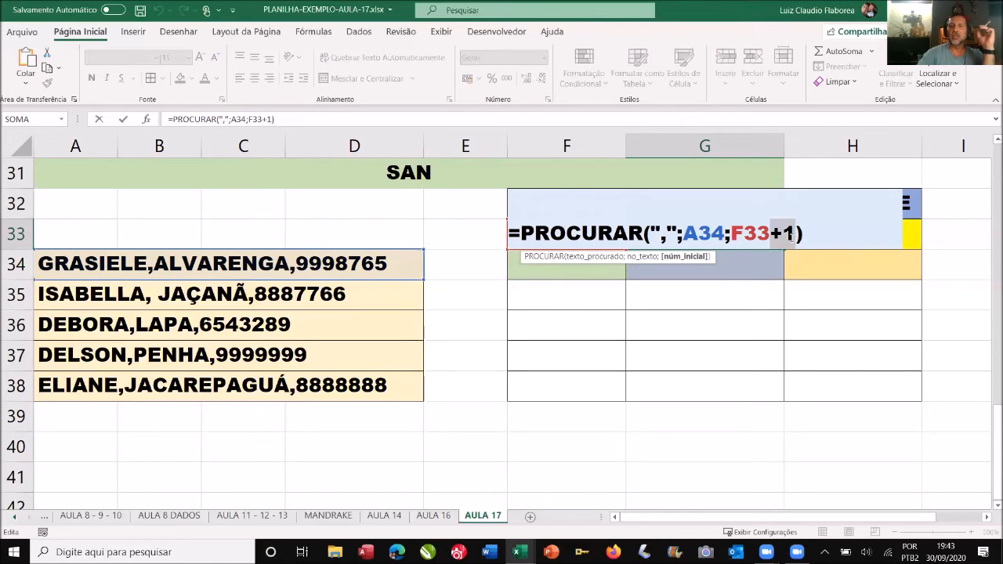
{"action": "key", "text": "BackSpace"}
{"action": "key", "text": "Return"}
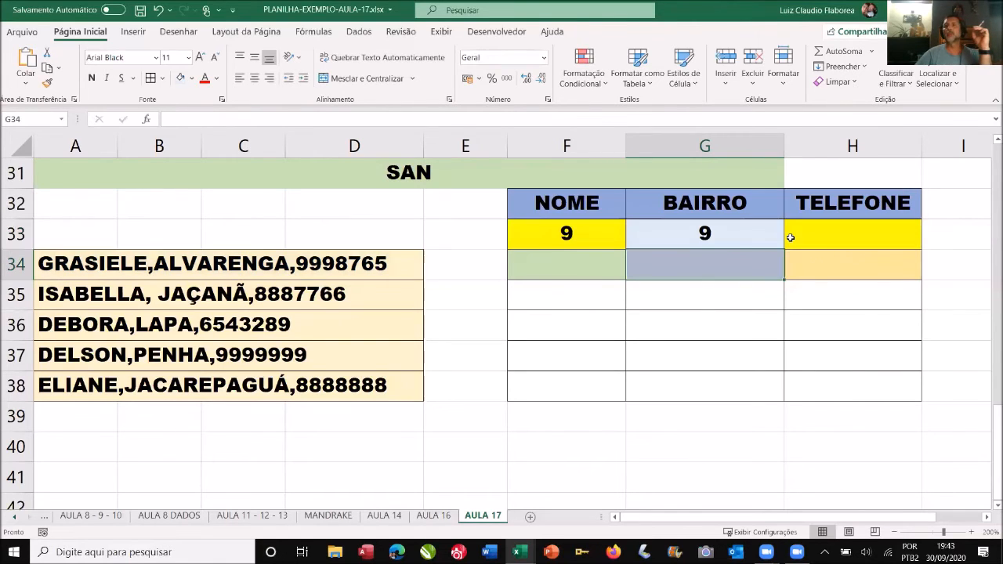
Step: Restore the +1 after F33 in G33's formula so it returns 19 again
{"action": "left_click", "coordinate": [739, 237]}
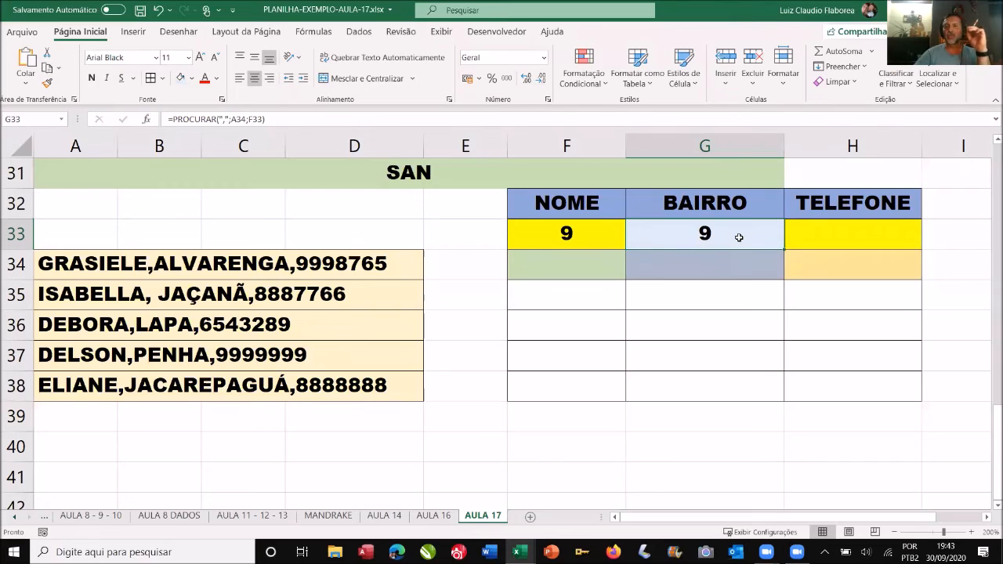
{"action": "double_click", "coordinate": [739, 238]}
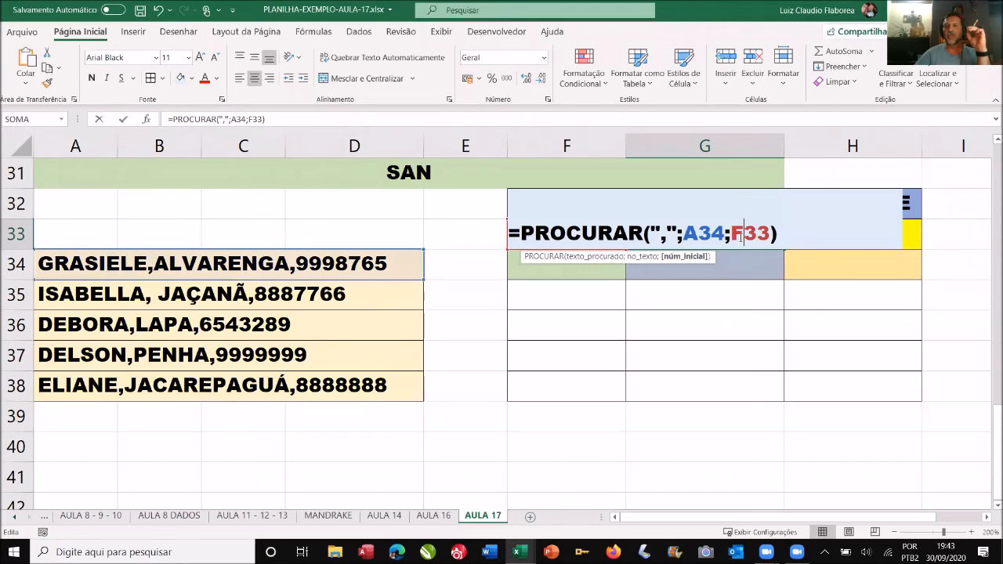
{"action": "left_click", "coordinate": [773, 233]}
{"action": "type", "text": "+1"}
{"action": "key", "text": "Return"}
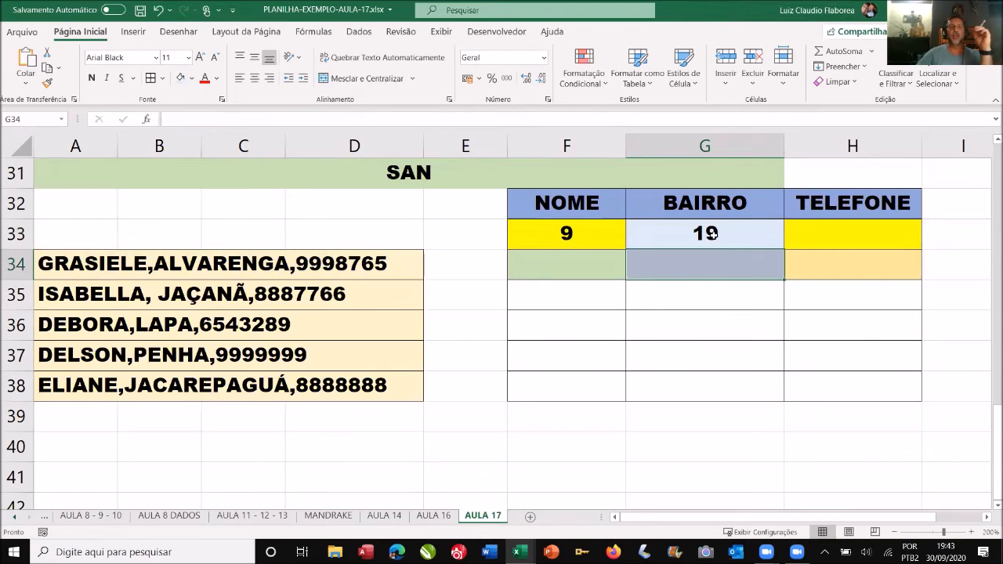
Step: Inspect the A34 record, locating where ALVARENGA begins after the first comma
{"action": "double_click", "coordinate": [149, 267]}
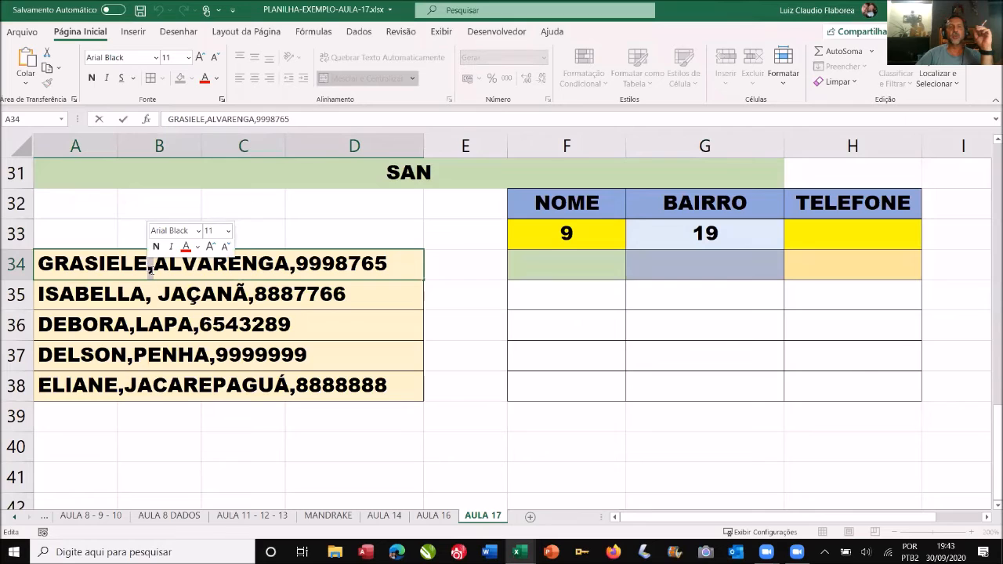
{"action": "left_click", "coordinate": [165, 268], "text": "shift"}
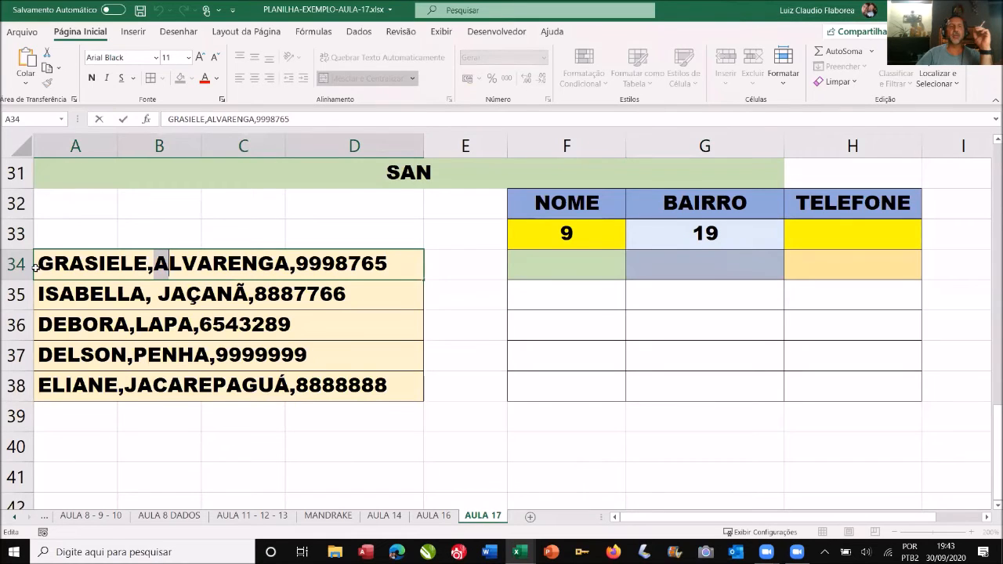
{"action": "left_click", "coordinate": [566, 233]}
{"action": "double_click", "coordinate": [81, 258]}
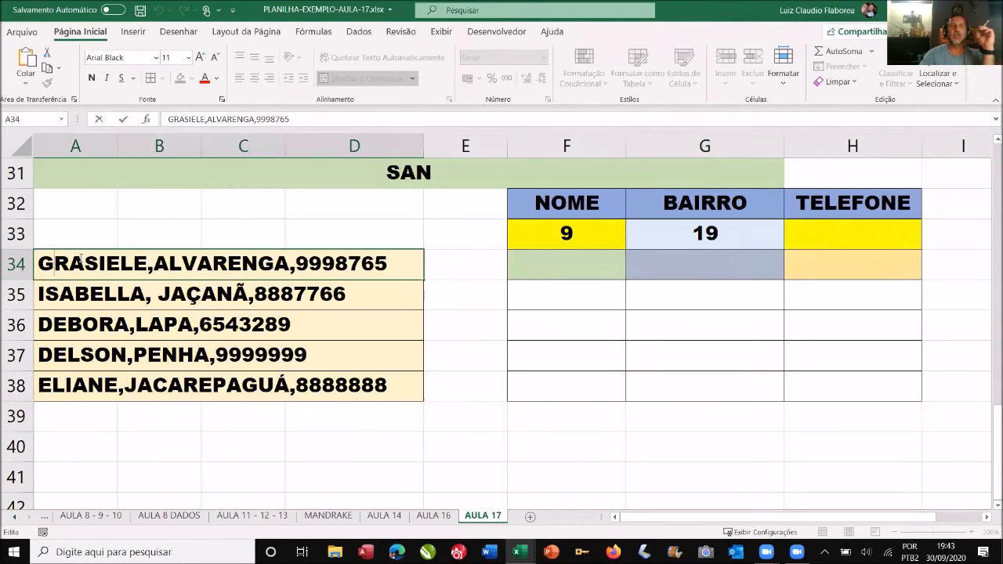
Step: Step past the first comma in A34, commit the edit at F34, and scroll up three rows
{"action": "key", "text": "ctrl+Right"}
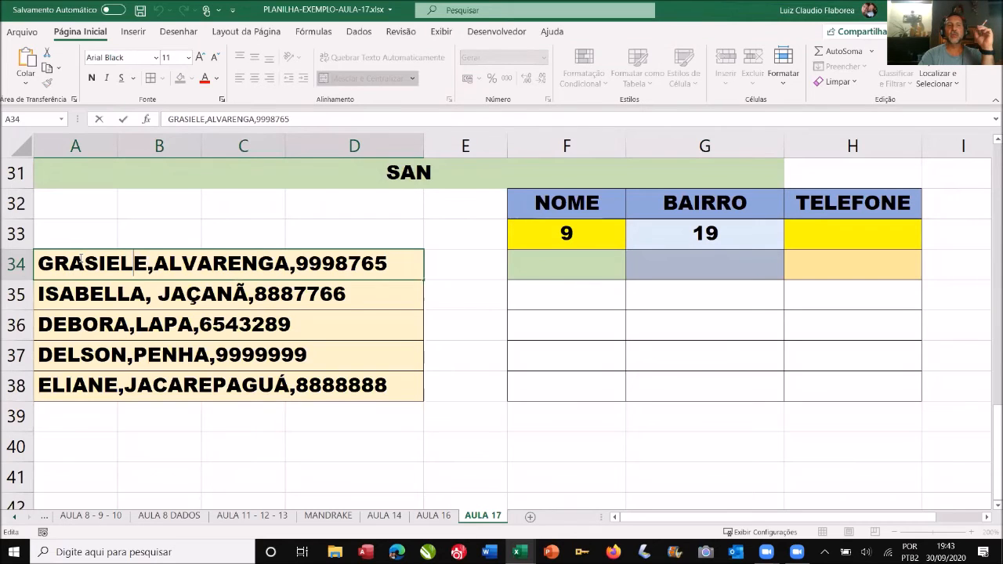
{"action": "key", "text": "Right"}
{"action": "key", "text": "Right"}
{"action": "key", "text": "Right"}
{"action": "key", "text": "Right"}
{"action": "key", "text": "Right"}
{"action": "key", "text": "Right"}
{"action": "key", "text": "Right"}
{"action": "key", "text": "Right"}
{"action": "key", "text": "Right"}
{"action": "key", "text": "Right"}
{"action": "key", "text": "Right"}
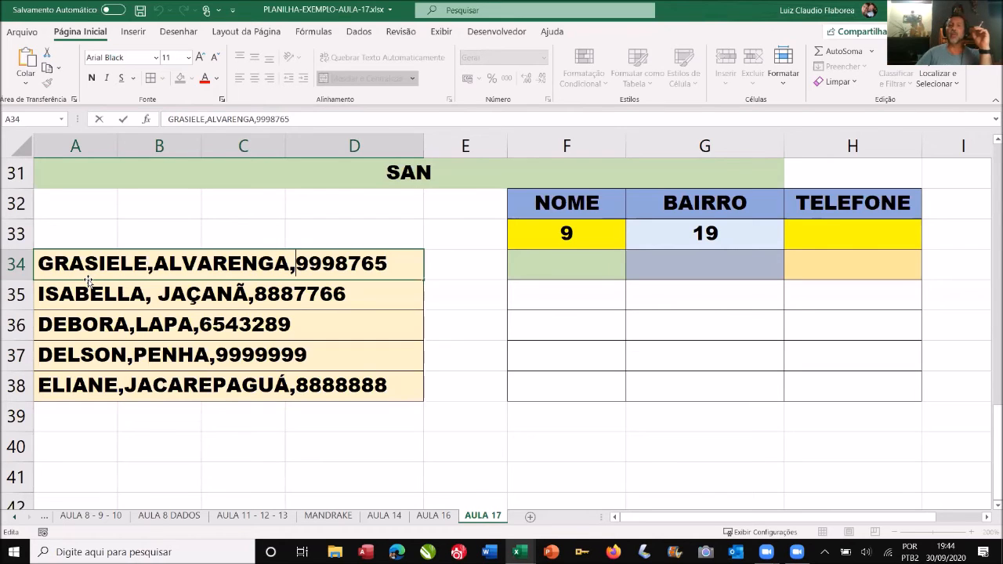
{"action": "left_click", "coordinate": [540, 261]}
{"action": "scroll", "coordinate": [540, 261], "scroll_direction": "up", "scroll_amount": 1}
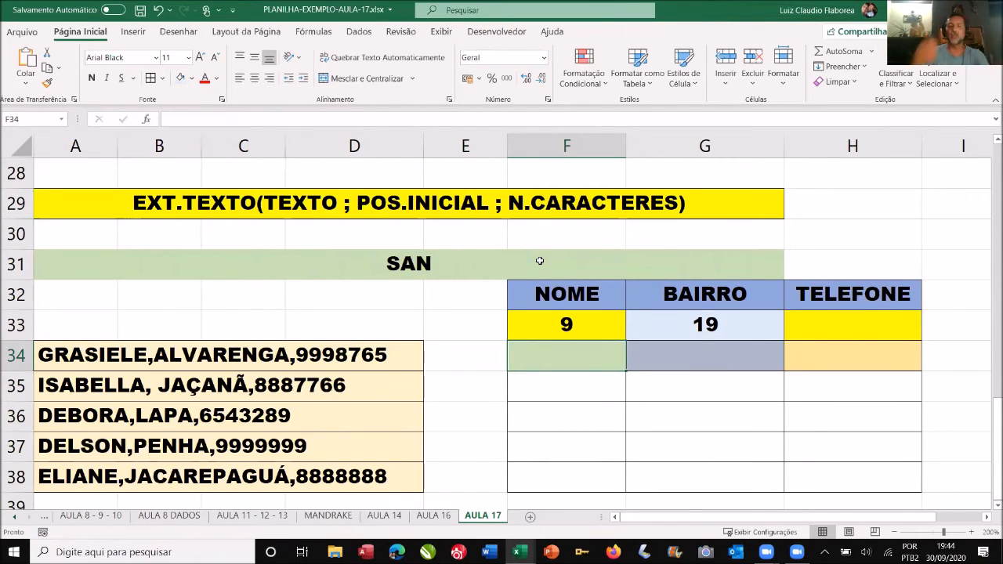
{"action": "type", "text": "="}
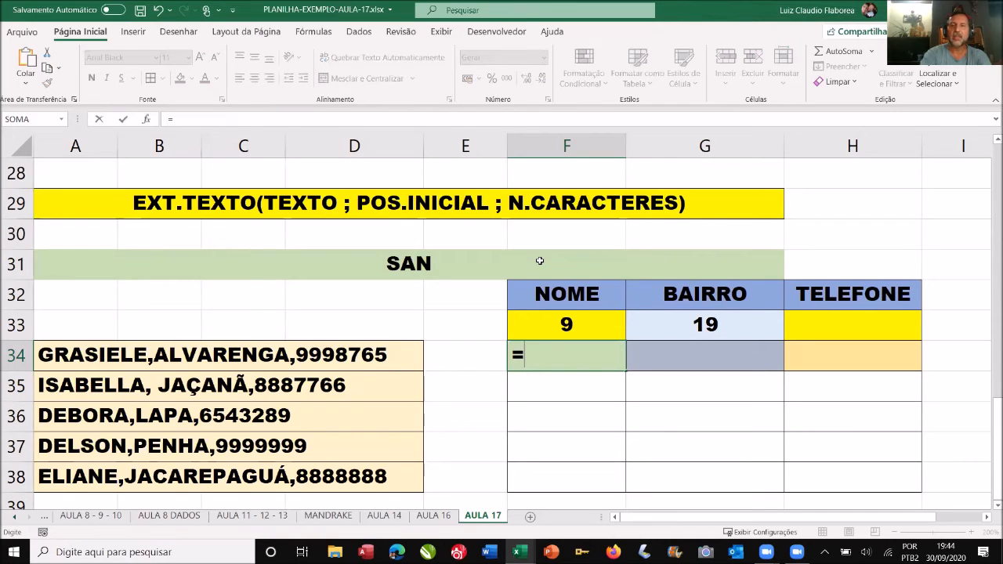
{"action": "type", "text": "EXT"}
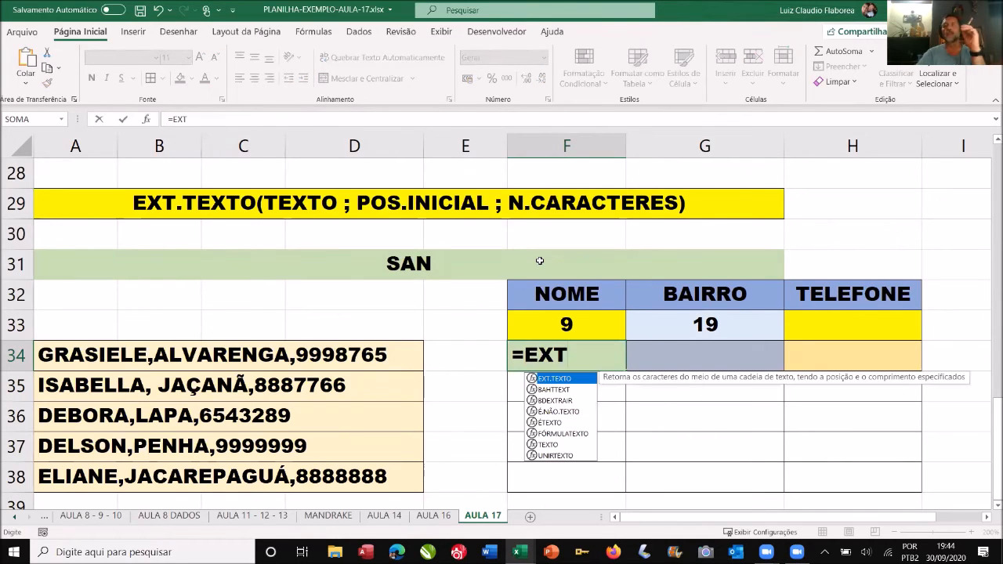
{"action": "key", "text": "Tab"}
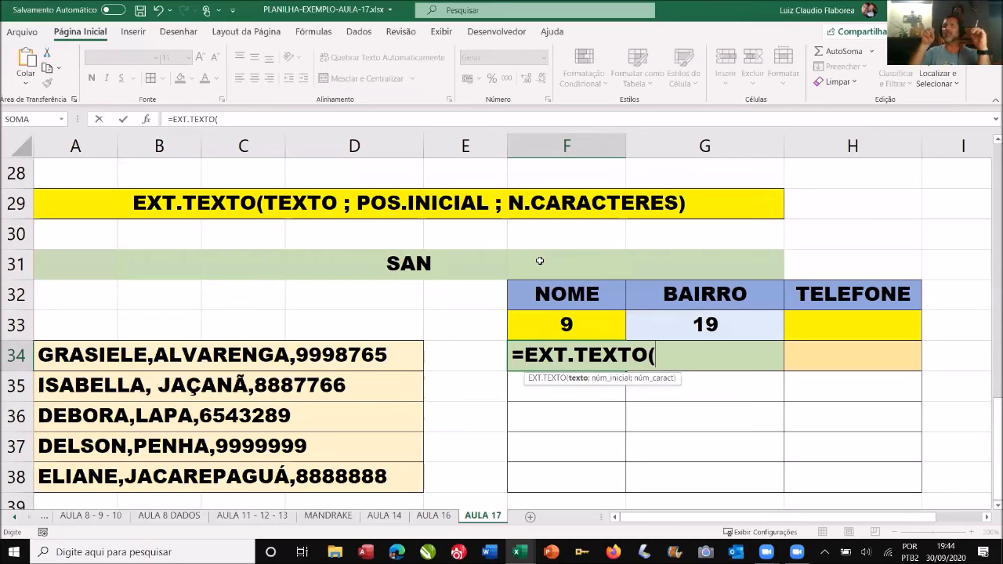
{"action": "left_click", "coordinate": [343, 355]}
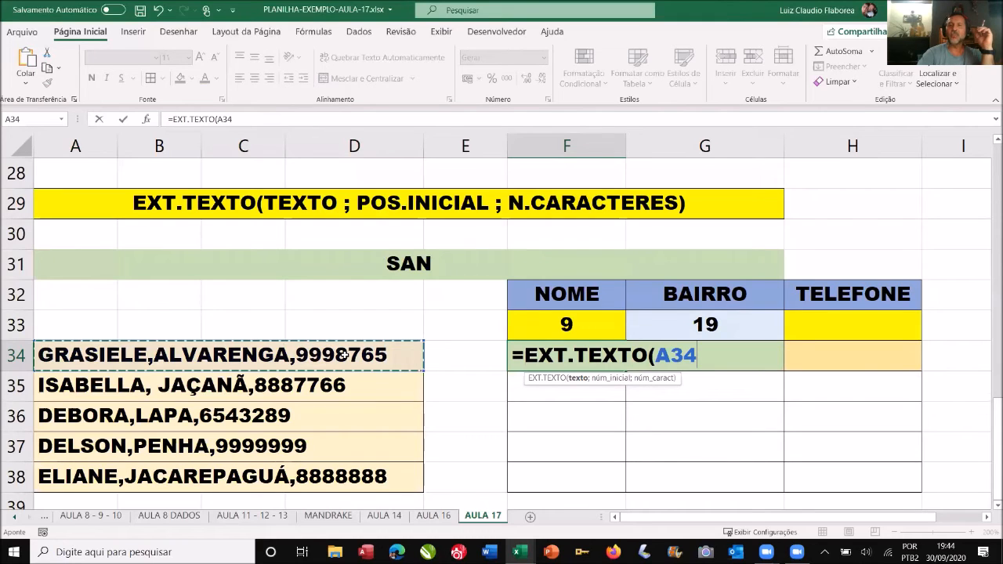
{"action": "type", "text": ";"}
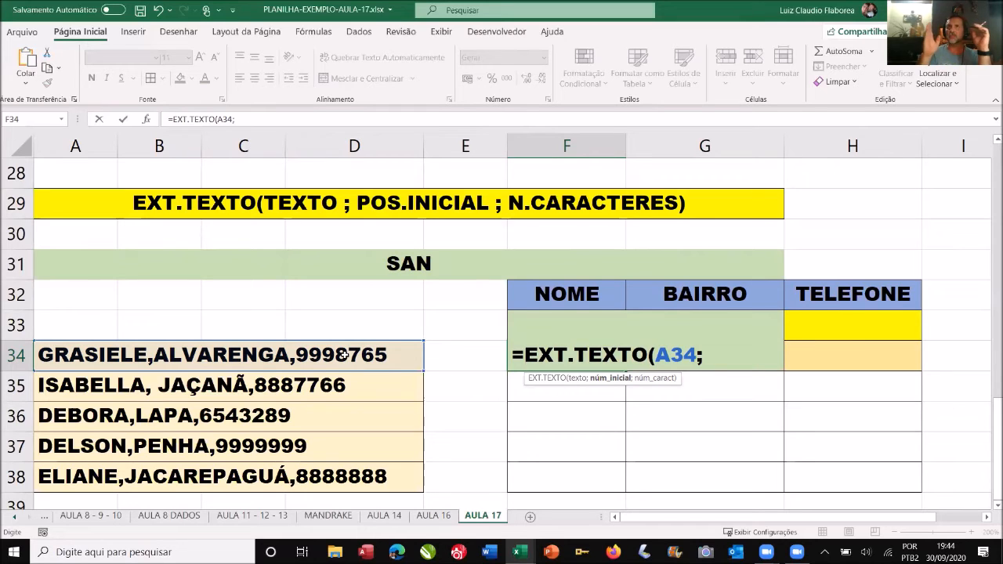
{"action": "type", "text": "1"}
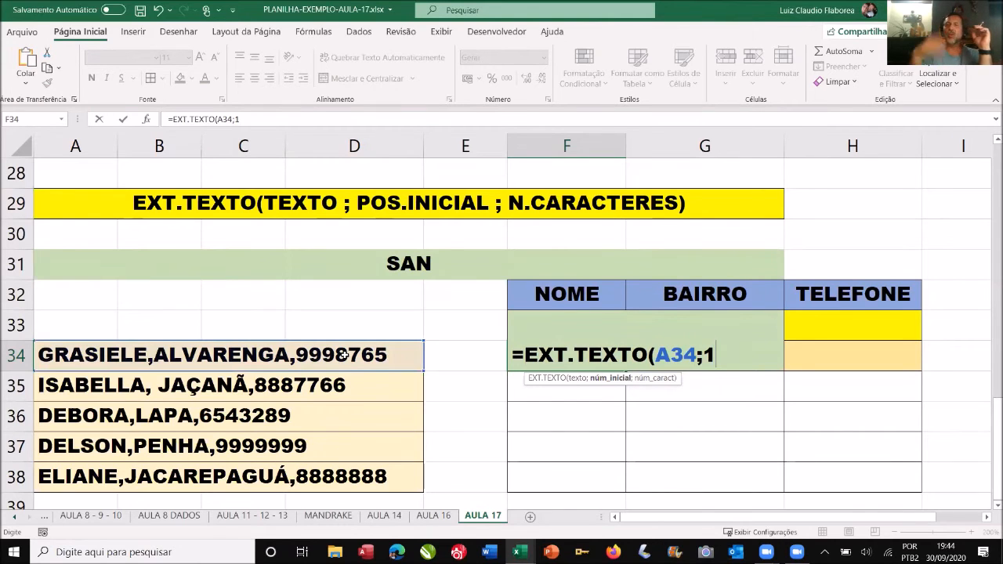
{"action": "type", "text": ";"}
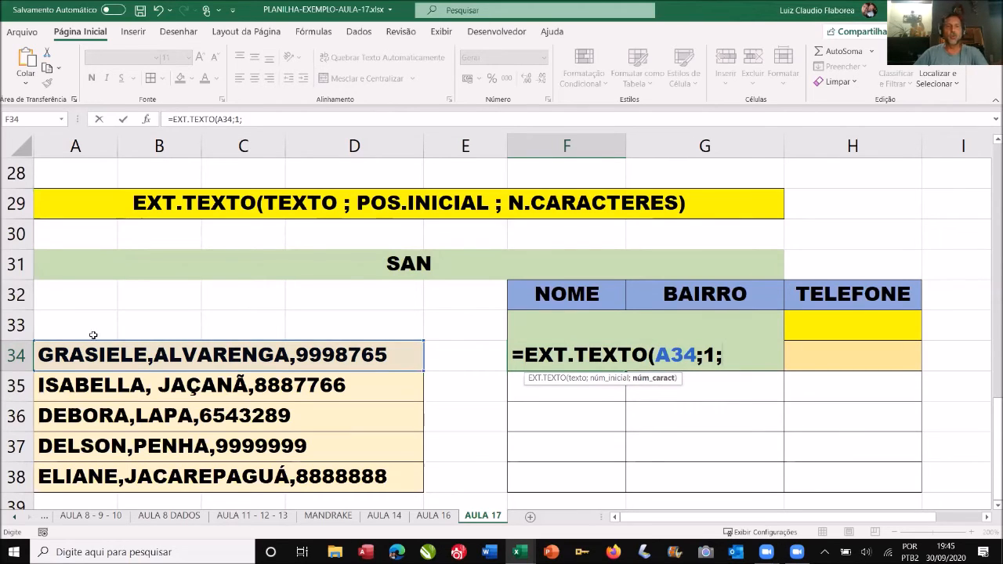
{"action": "key", "text": "Escape"}
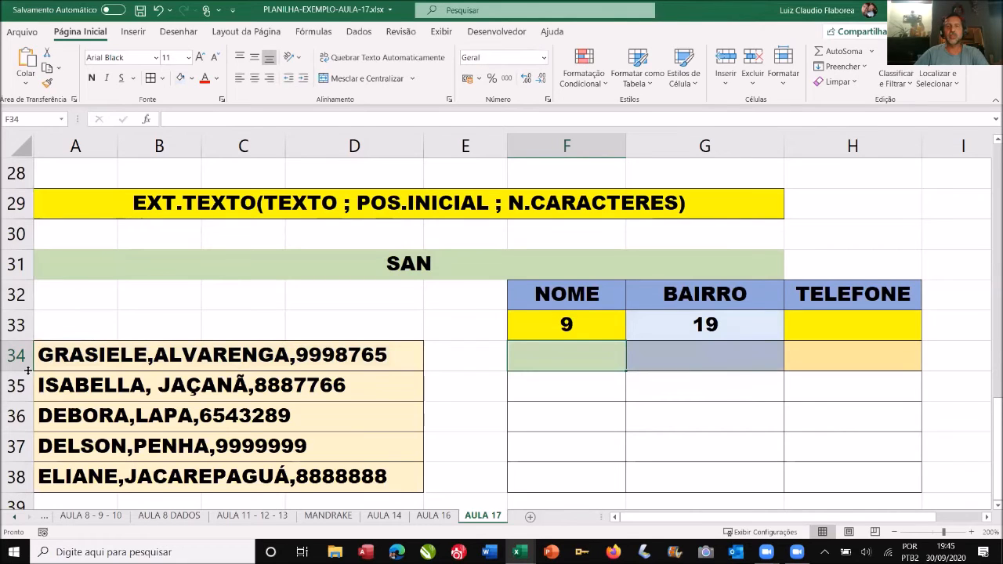
Step: Make row 33 taller and top-align the 9 and 19 in F33:G33
{"action": "left_click_drag", "start_coordinate": [27, 370], "coordinate": [28, 378]}
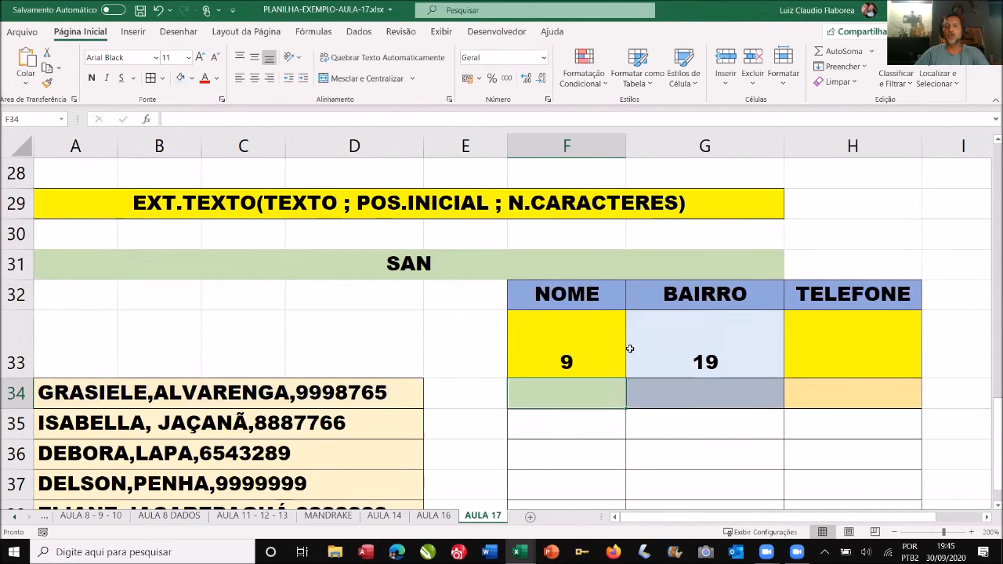
{"action": "left_click_drag", "start_coordinate": [611, 348], "coordinate": [690, 349]}
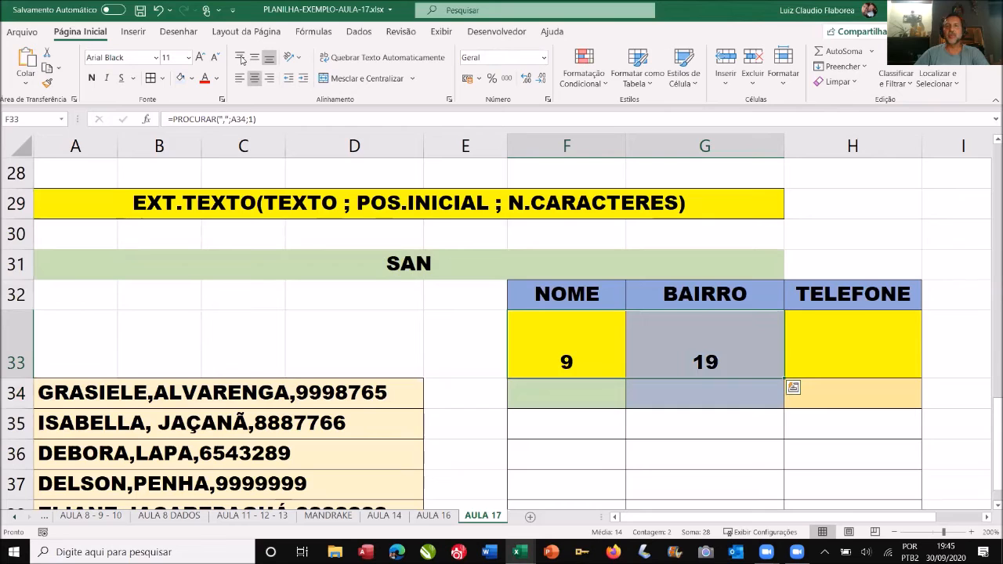
{"action": "left_click", "coordinate": [240, 58]}
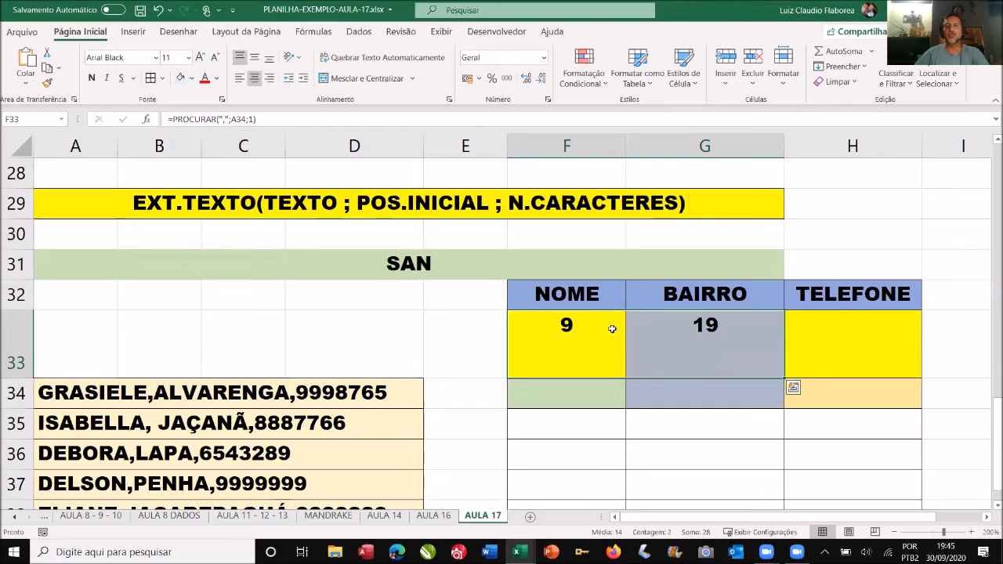
Step: Start =EXT.TEXTO(A34;1; in F34, then discard the unfinished formula
{"action": "left_click", "coordinate": [595, 387]}
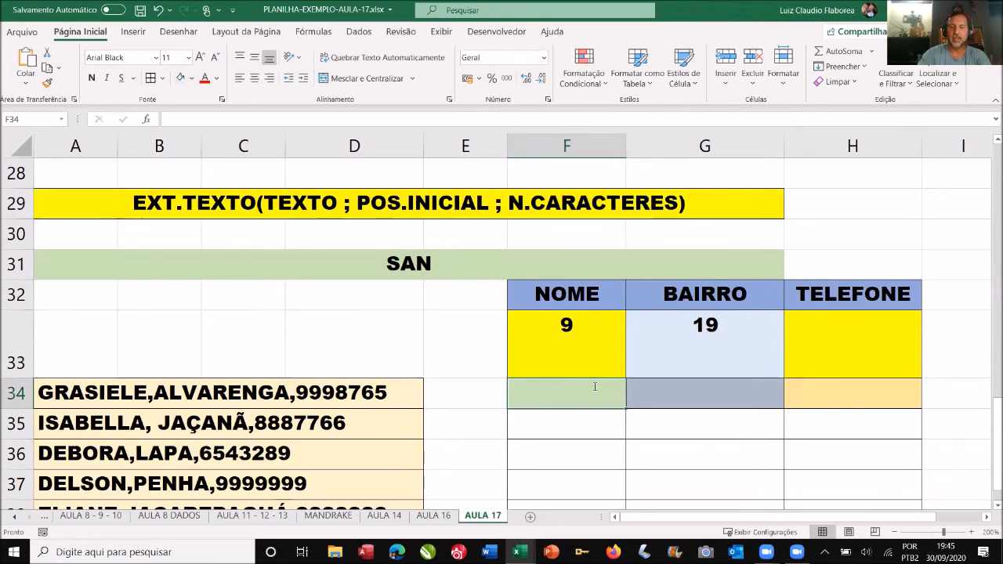
{"action": "type", "text": "=EXT."}
{"action": "key", "text": "Tab"}
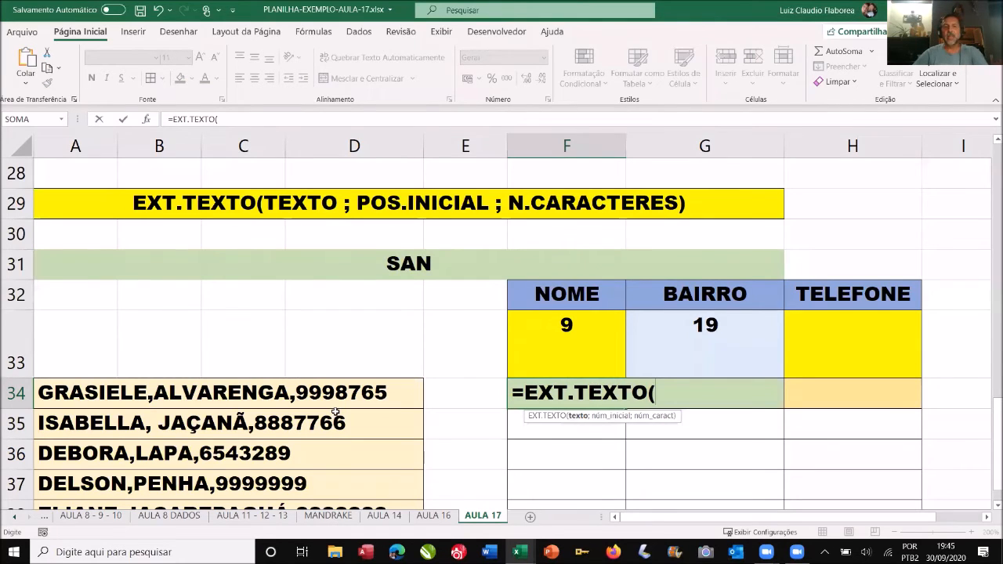
{"action": "left_click", "coordinate": [320, 397]}
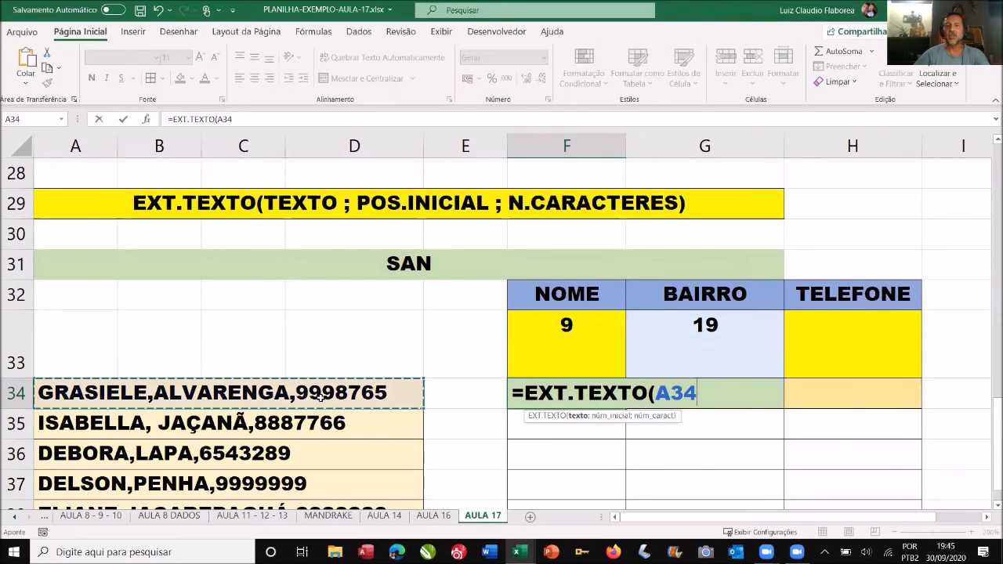
{"action": "type", "text": ";1;"}
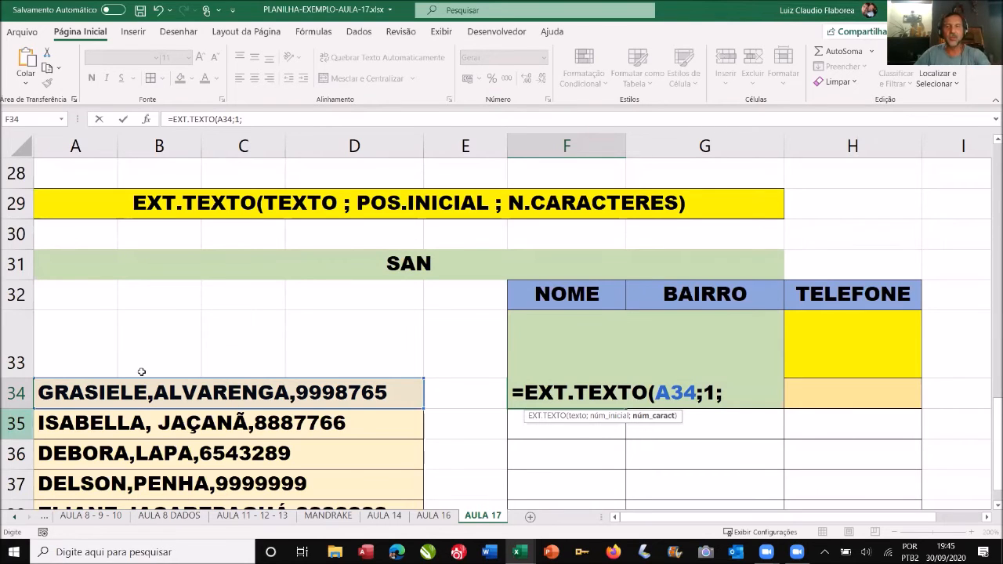
{"action": "key", "text": "Escape"}
Step: Restore row 33's height, insert a blank row 34, and shrink the record row 35 to normal
{"action": "left_click_drag", "start_coordinate": [21, 412], "coordinate": [22, 432]}
{"action": "mouse_move", "coordinate": [21, 346]}
{"action": "left_mouse_down"}
{"action": "mouse_move", "coordinate": [171, 377]}
{"action": "mouse_move", "coordinate": [489, 364]}
{"action": "mouse_move", "coordinate": [25, 342]}
{"action": "left_mouse_up"}
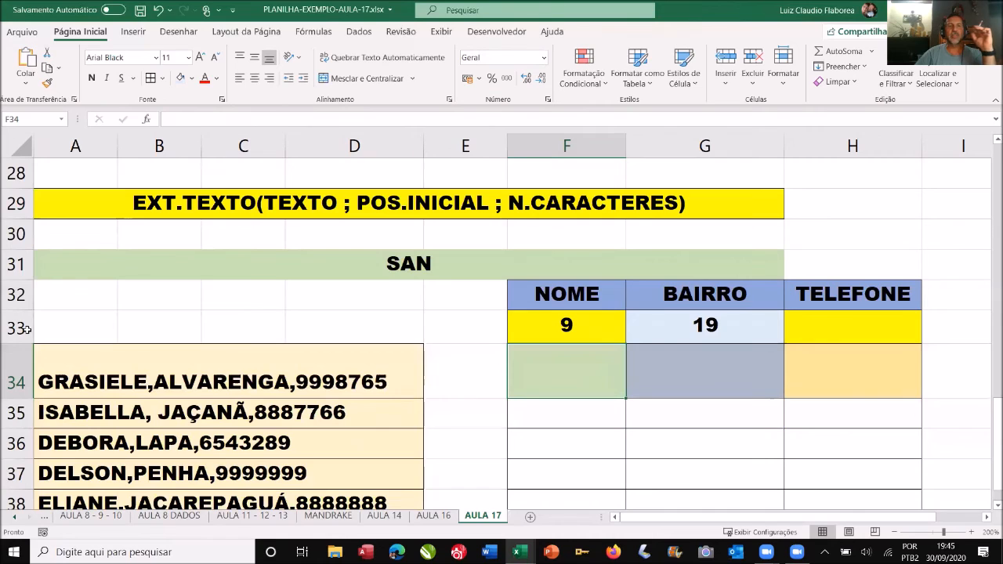
{"action": "left_click", "coordinate": [17, 329]}
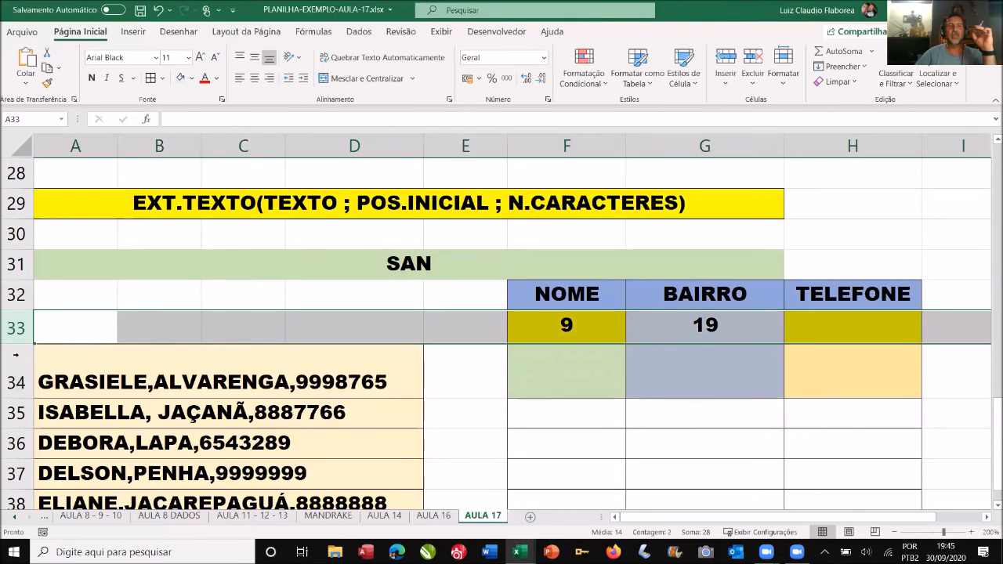
{"action": "right_click", "coordinate": [17, 368]}
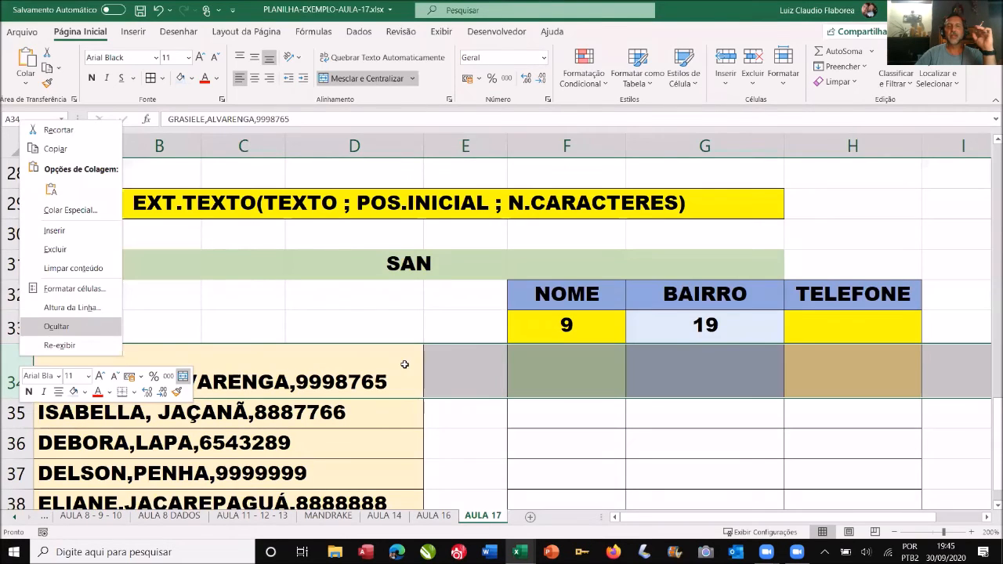
{"action": "key", "text": "i"}
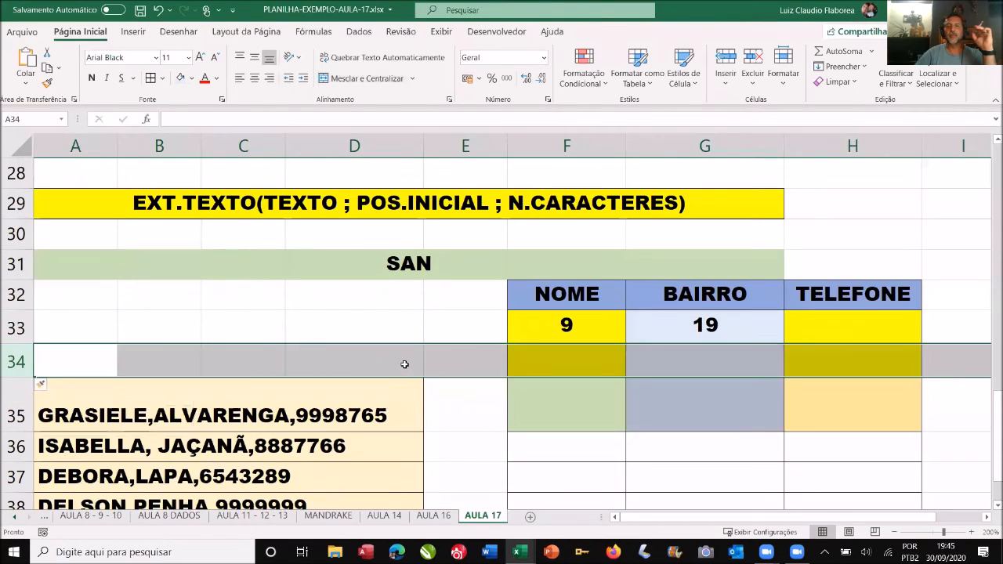
{"action": "left_click", "coordinate": [555, 397]}
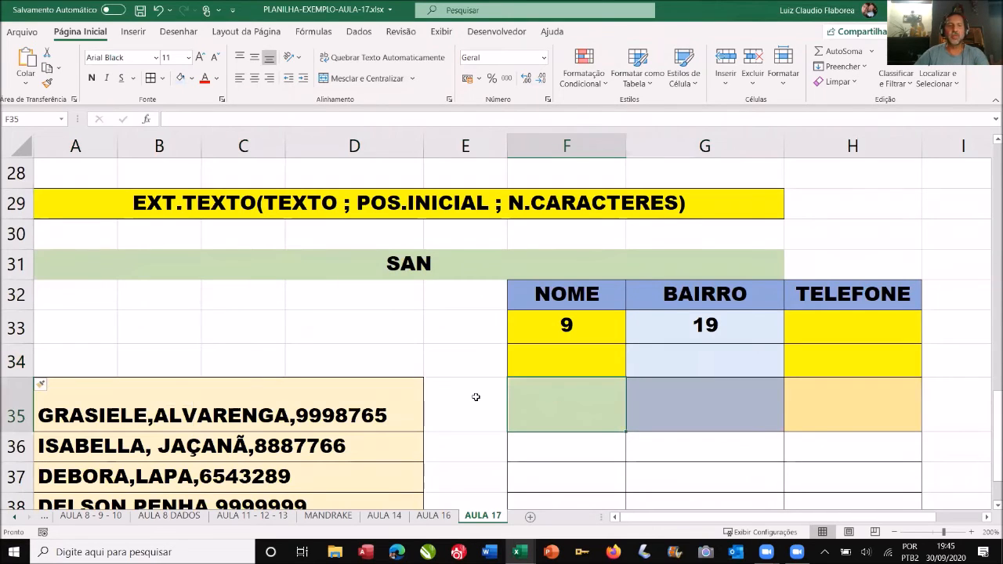
{"action": "left_click_drag", "start_coordinate": [25, 431], "coordinate": [30, 410]}
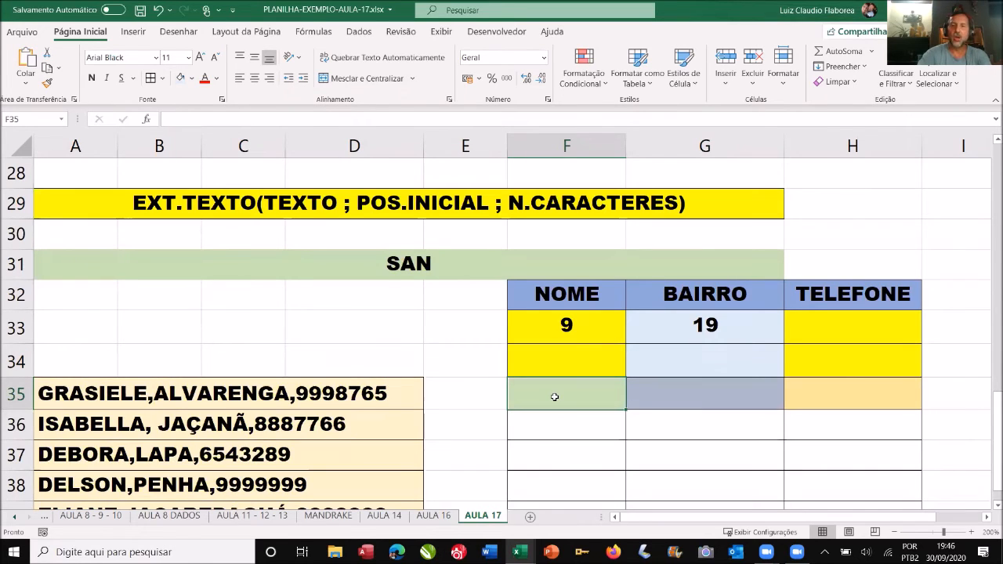
Step: Enter =EXT.TEXTO(A35;1;F33) in F35, returning "GRASIELE,", and widen column F to fit
{"action": "type", "text": "="}
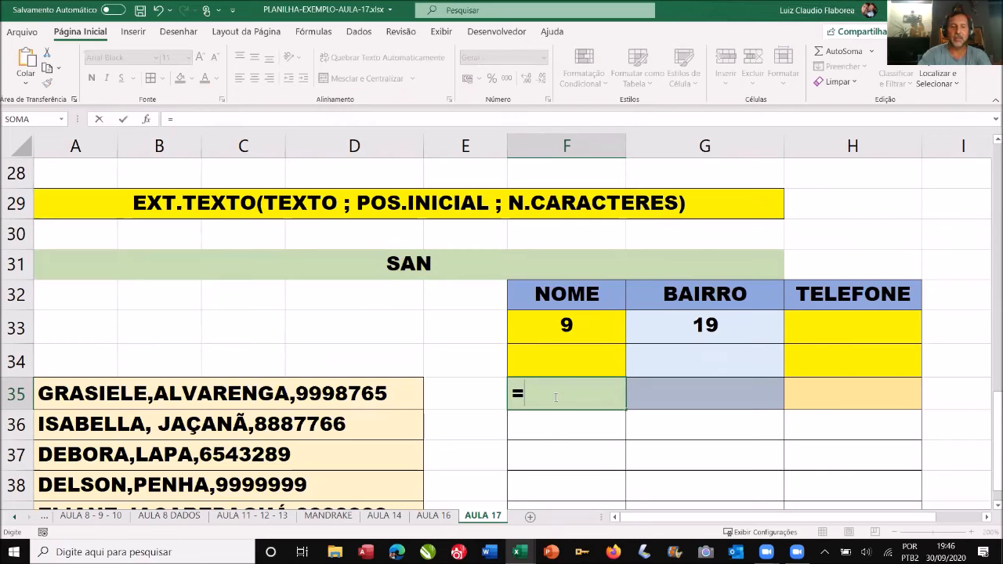
{"action": "type", "text": "EXT"}
{"action": "key", "text": "Tab"}
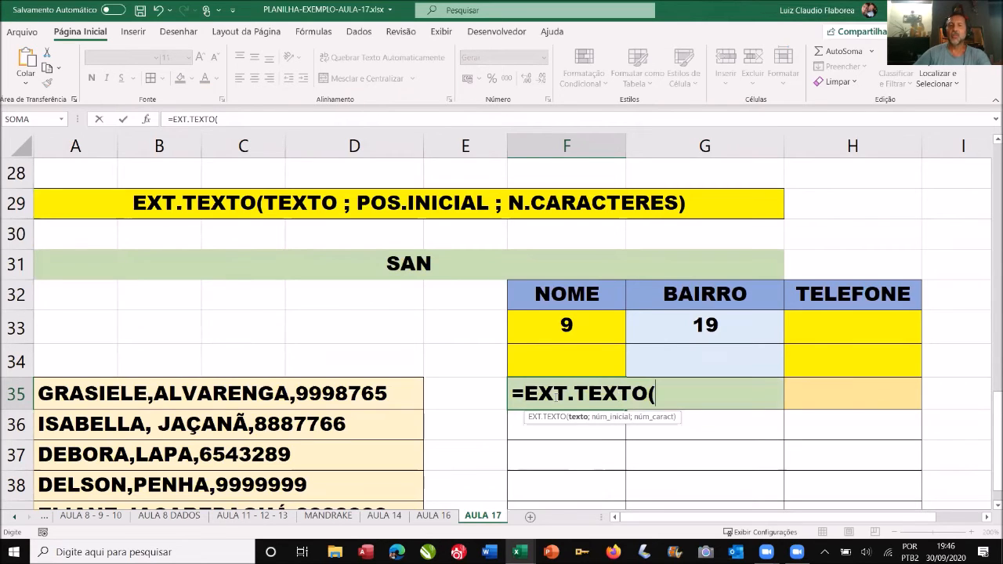
{"action": "left_click", "coordinate": [388, 398]}
{"action": "type", "text": ";1;"}
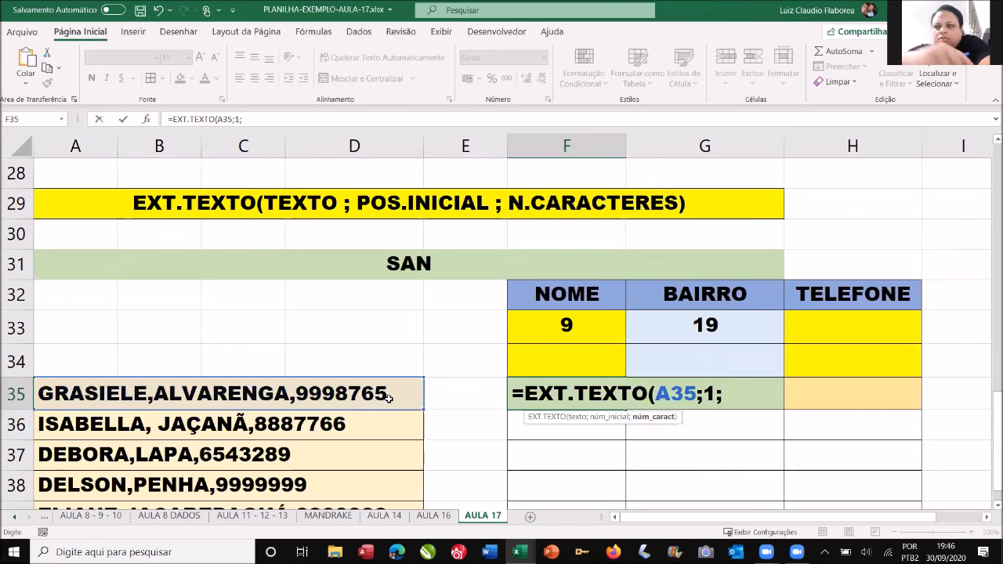
{"action": "left_click", "coordinate": [560, 324]}
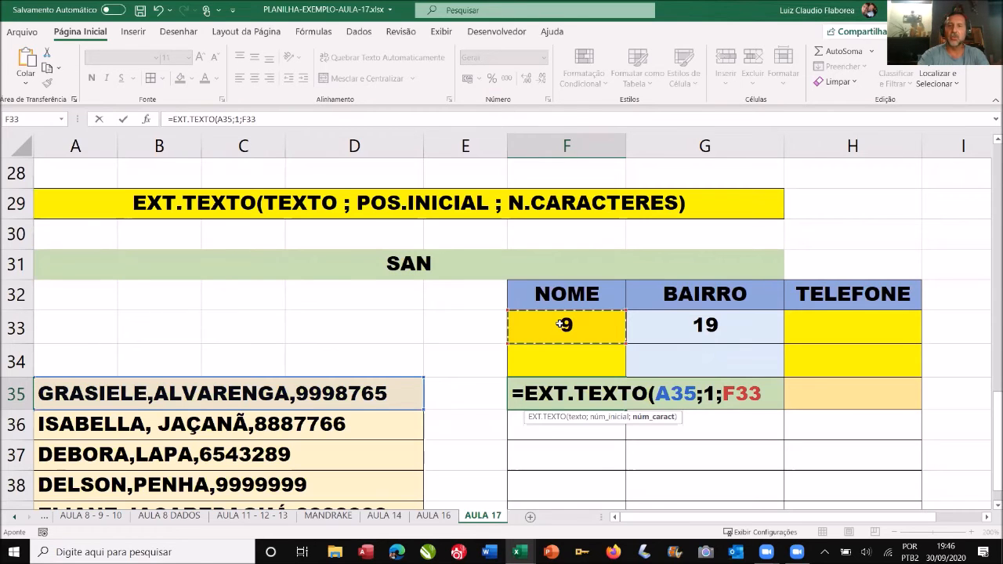
{"action": "type", "text": ")"}
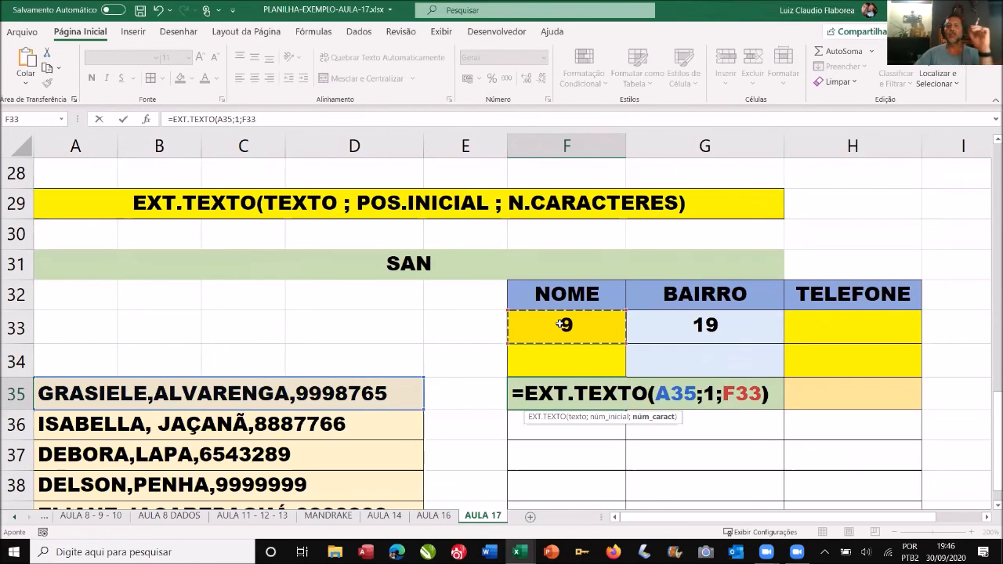
{"action": "key", "text": "Return"}
{"action": "left_click_drag", "start_coordinate": [625, 149], "coordinate": [650, 150]}
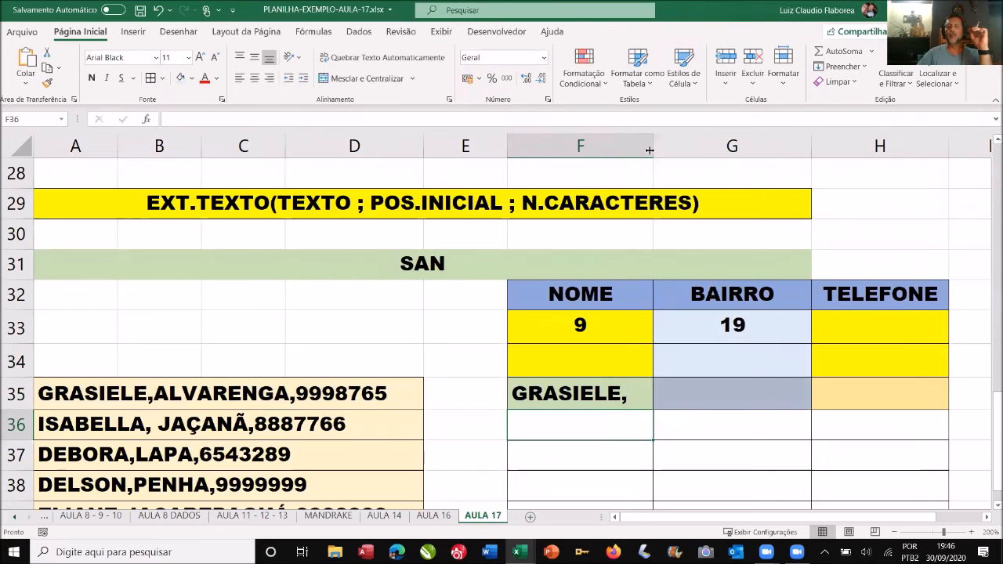
Step: Change F35's length argument to F33-1 so the trailing comma is dropped
{"action": "left_click", "coordinate": [635, 390]}
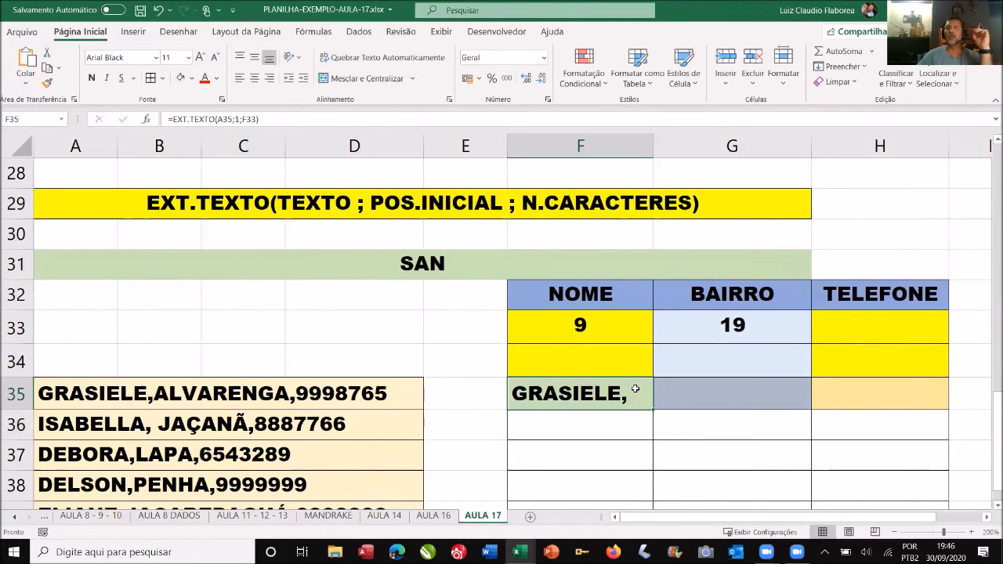
{"action": "double_click", "coordinate": [635, 390]}
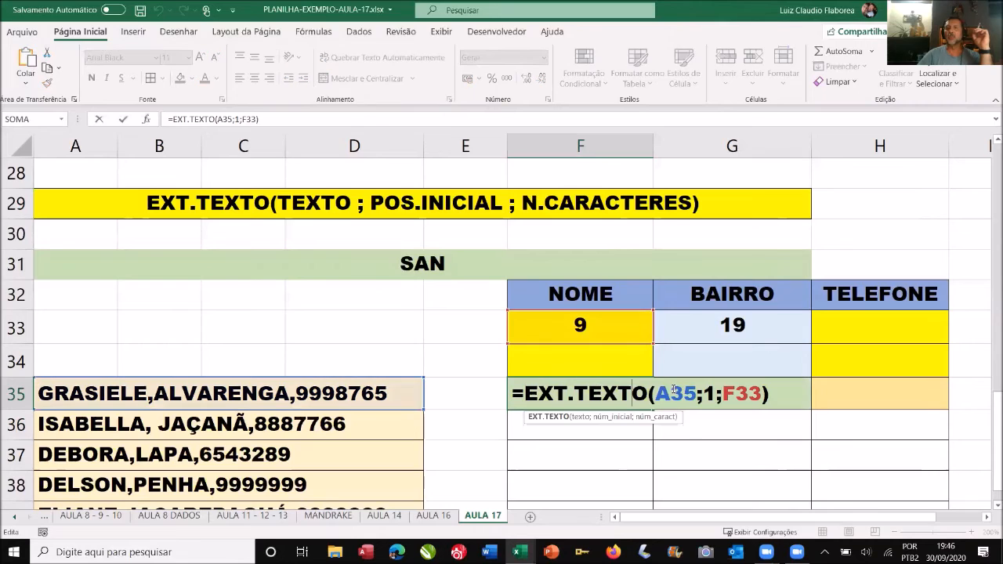
{"action": "double_click", "coordinate": [755, 394]}
{"action": "left_click", "coordinate": [759, 393]}
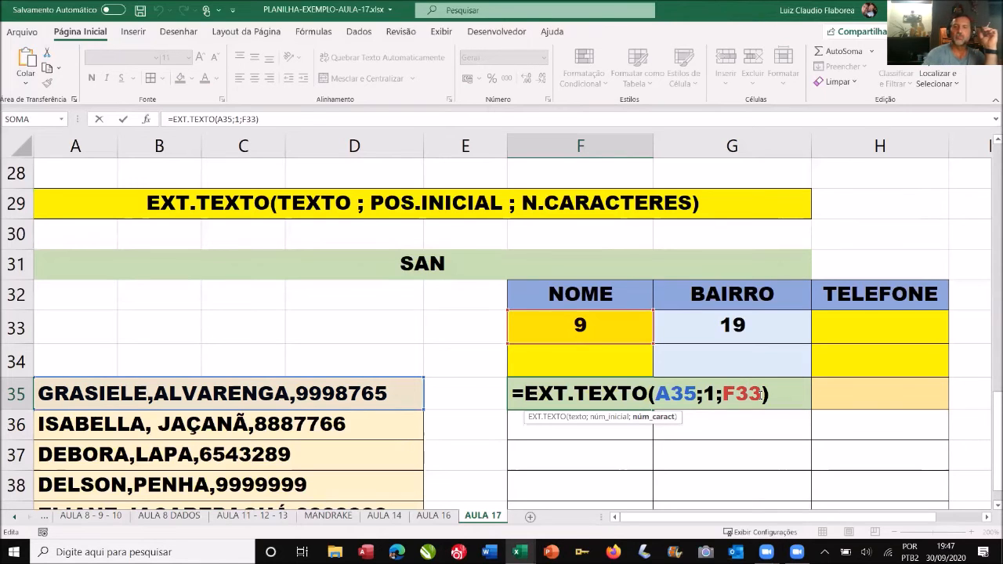
{"action": "type", "text": "-1"}
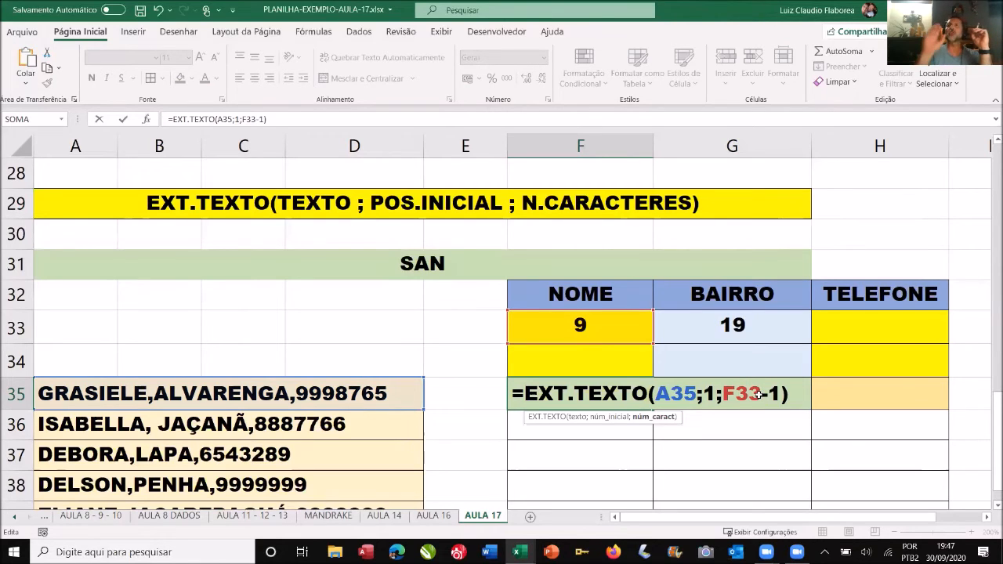
{"action": "key", "text": "Return"}
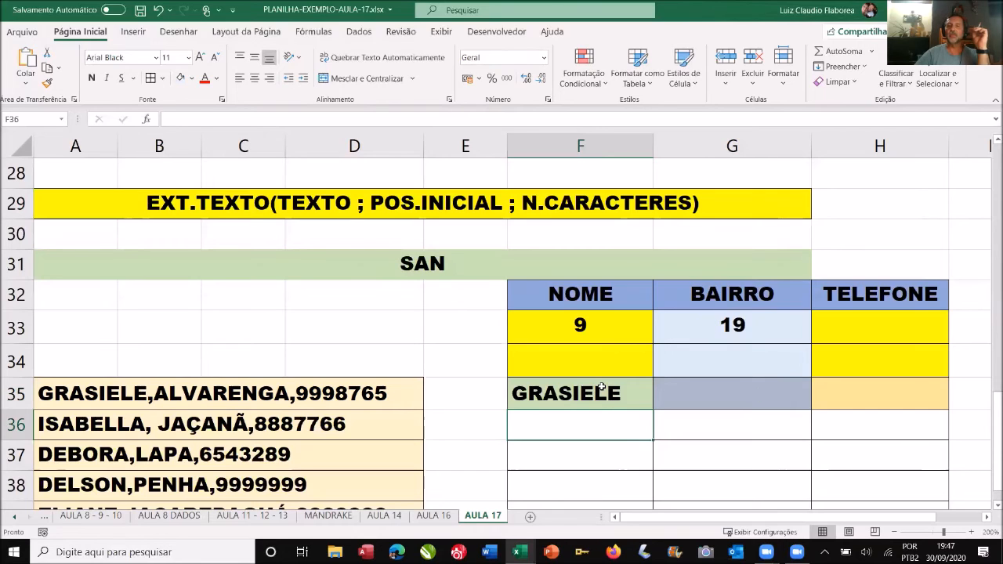
Step: Review F35's formula arguments A35, 1 and F33-1, leaving it unchanged
{"action": "double_click", "coordinate": [651, 396]}
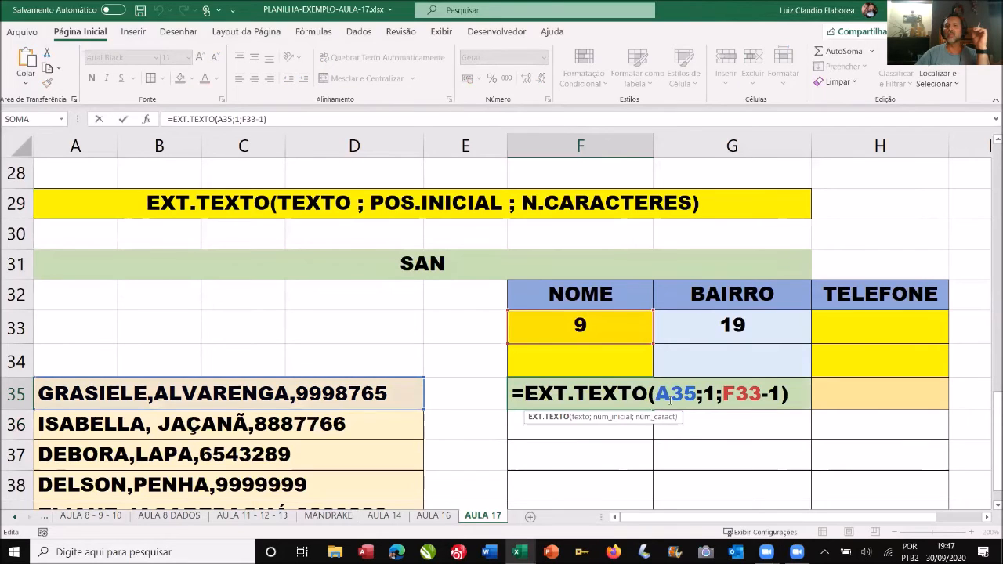
{"action": "double_click", "coordinate": [670, 396]}
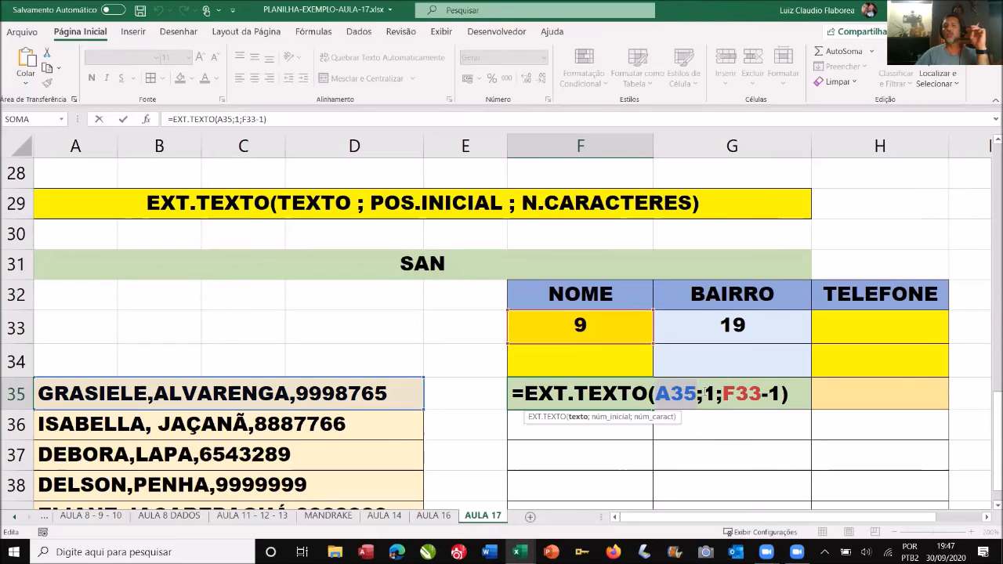
{"action": "left_click", "coordinate": [709, 389]}
{"action": "left_click", "coordinate": [708, 389]}
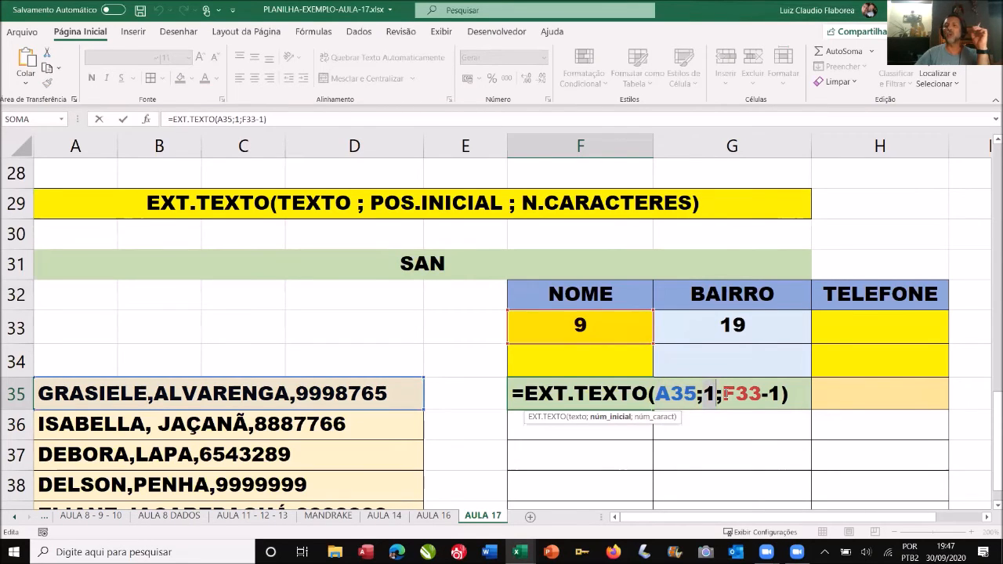
{"action": "double_click", "coordinate": [773, 394]}
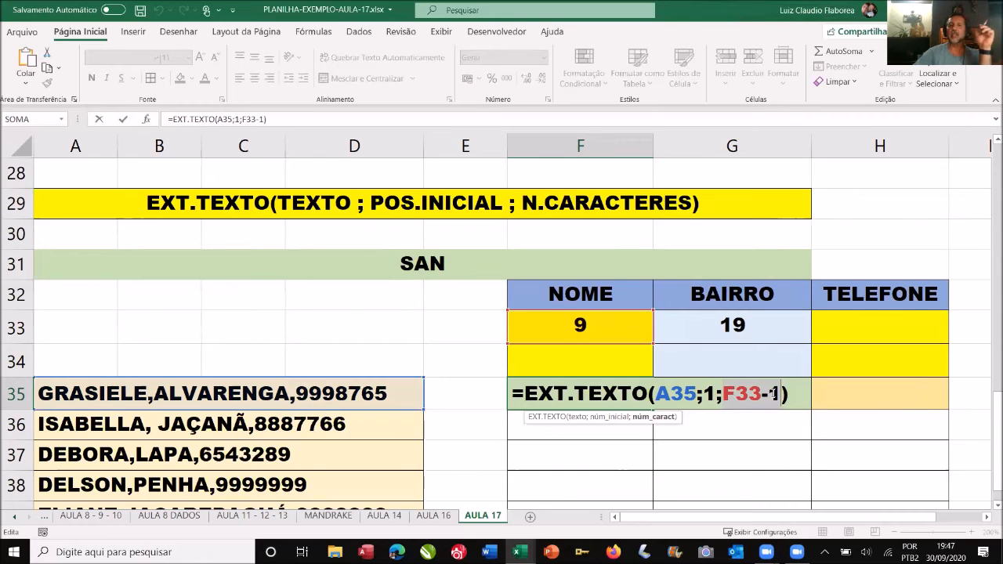
{"action": "key", "text": "Return"}
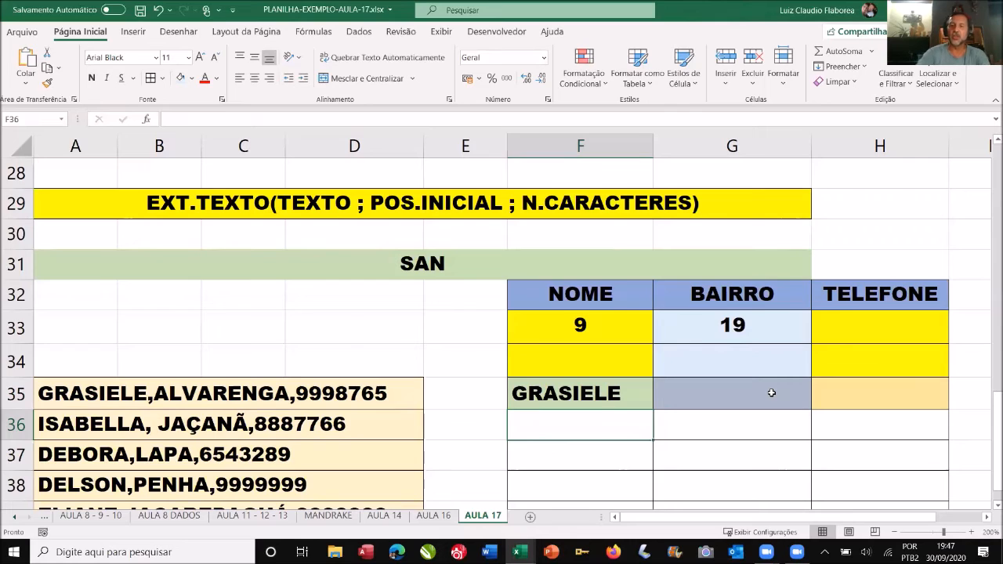
Step: Enter =EXT.TEXTO(A35;F33+1;G33-F33) in G35, returning "ALVARENGA,"
{"action": "left_click", "coordinate": [771, 392]}
{"action": "type", "text": "="}
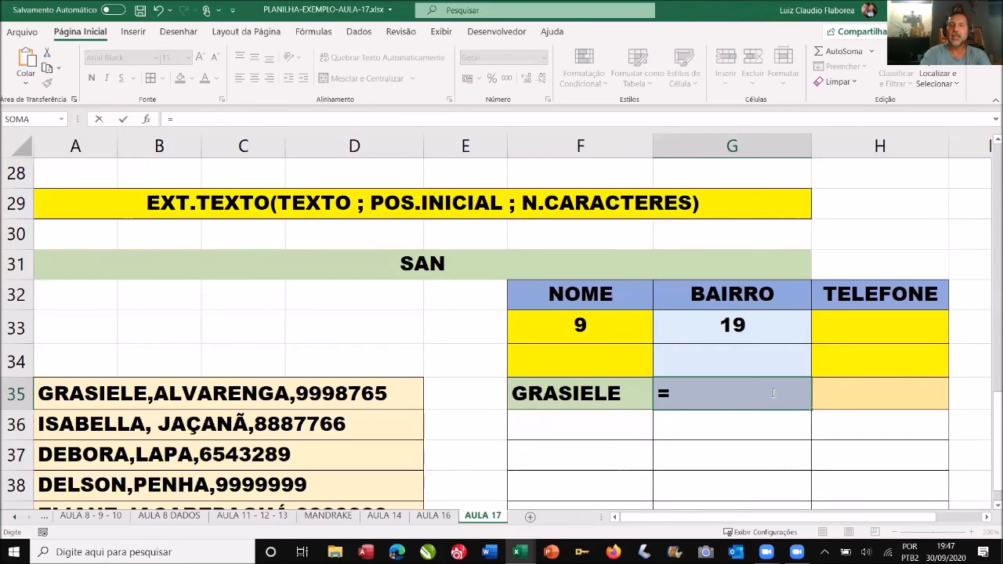
{"action": "type", "text": "EXT"}
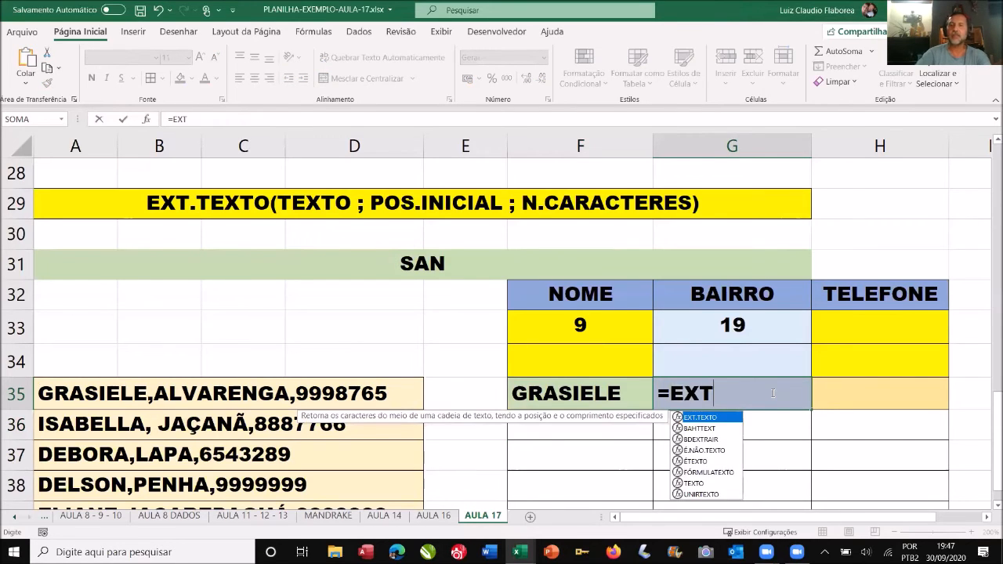
{"action": "key", "text": "Tab"}
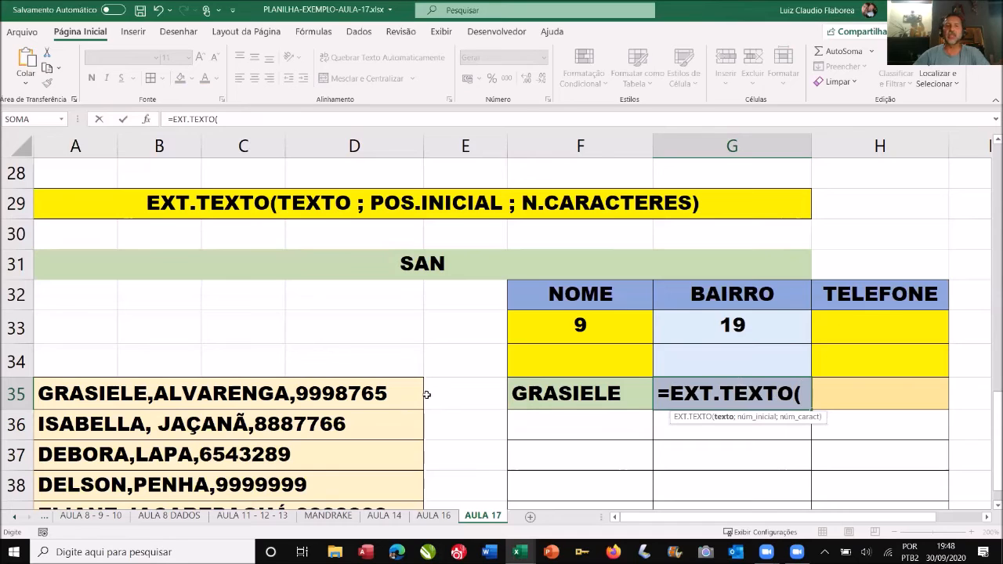
{"action": "left_click", "coordinate": [404, 395]}
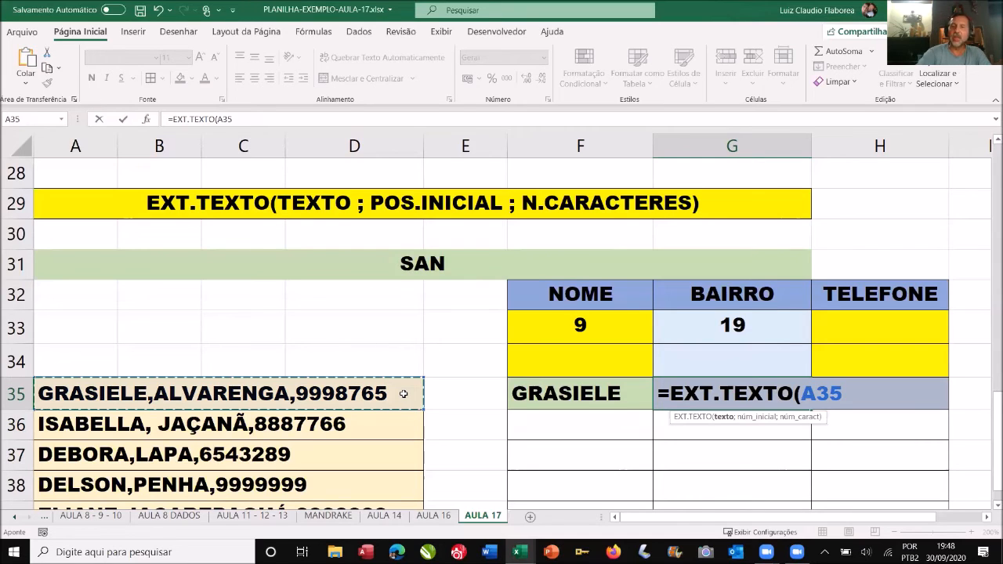
{"action": "type", "text": ";"}
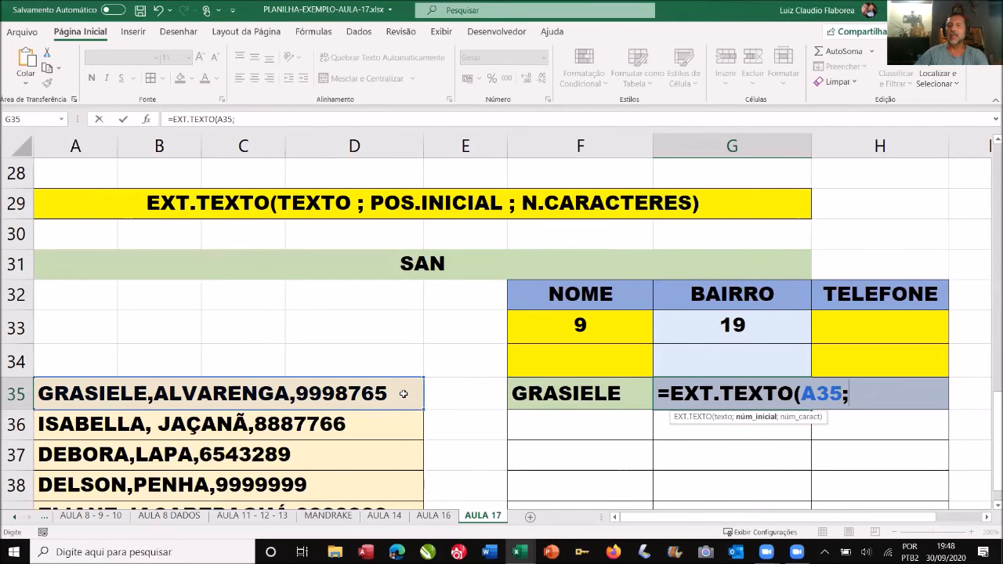
{"action": "left_click", "coordinate": [552, 324]}
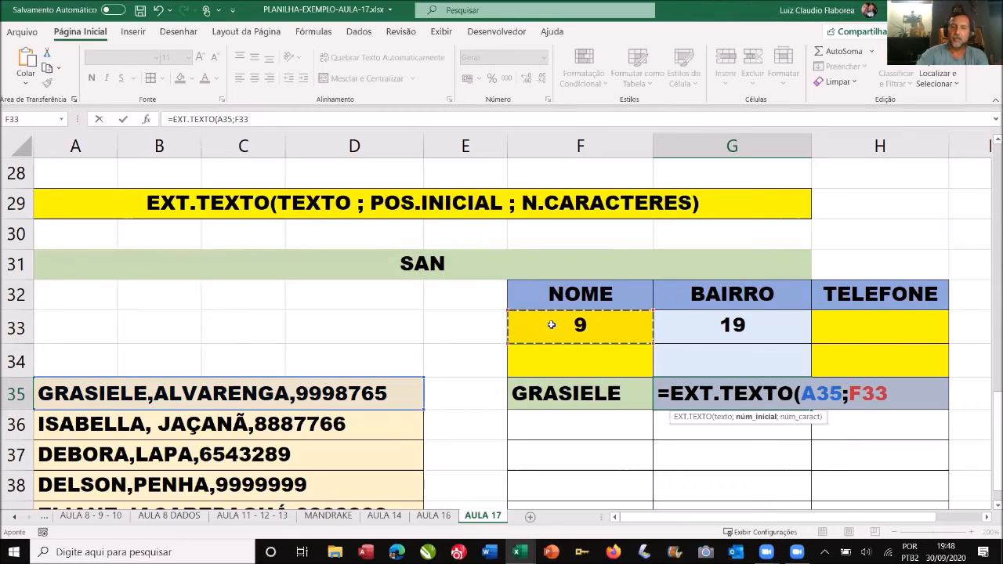
{"action": "type", "text": "+1;"}
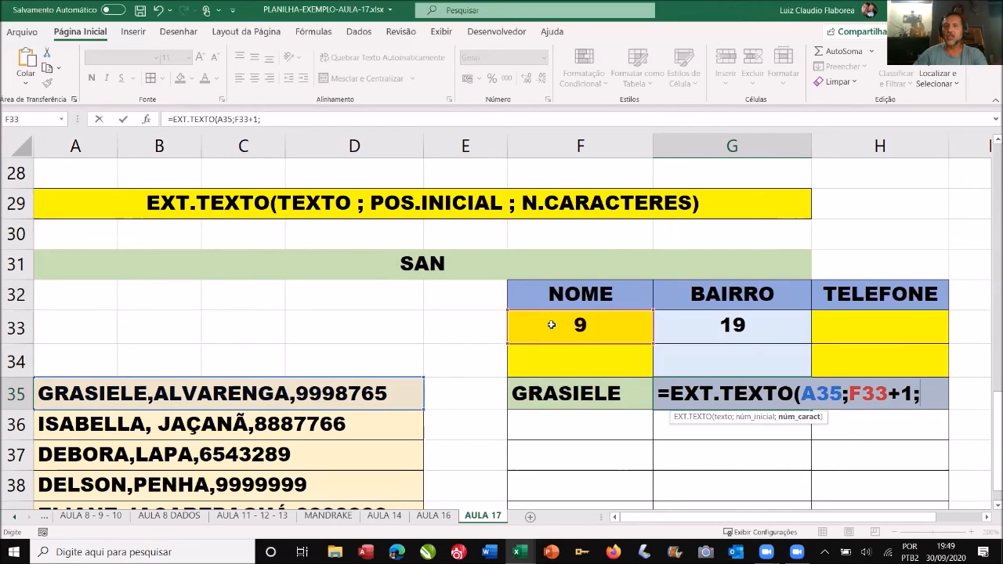
{"action": "left_click", "coordinate": [687, 322]}
{"action": "type", "text": "-"}
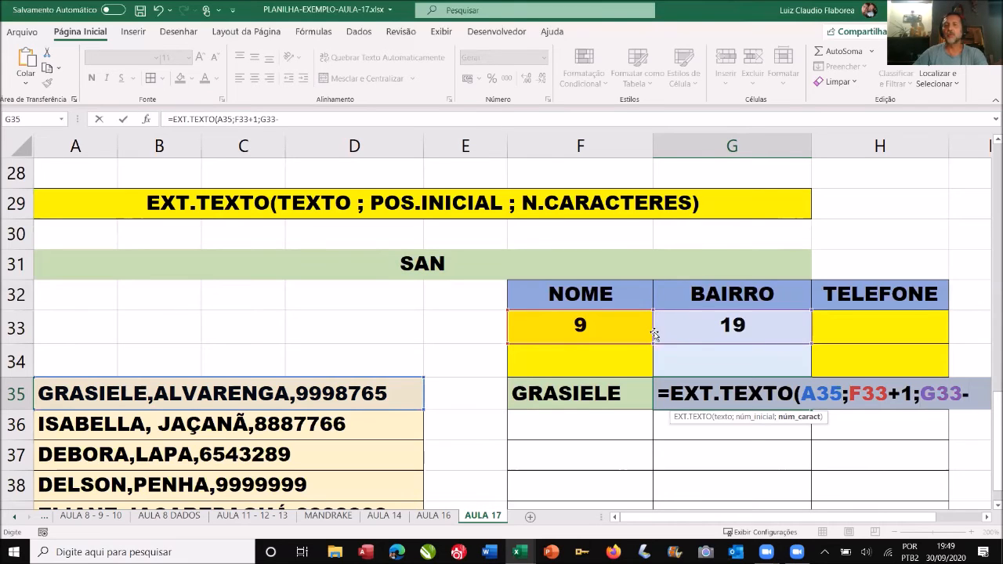
{"action": "left_click", "coordinate": [624, 324]}
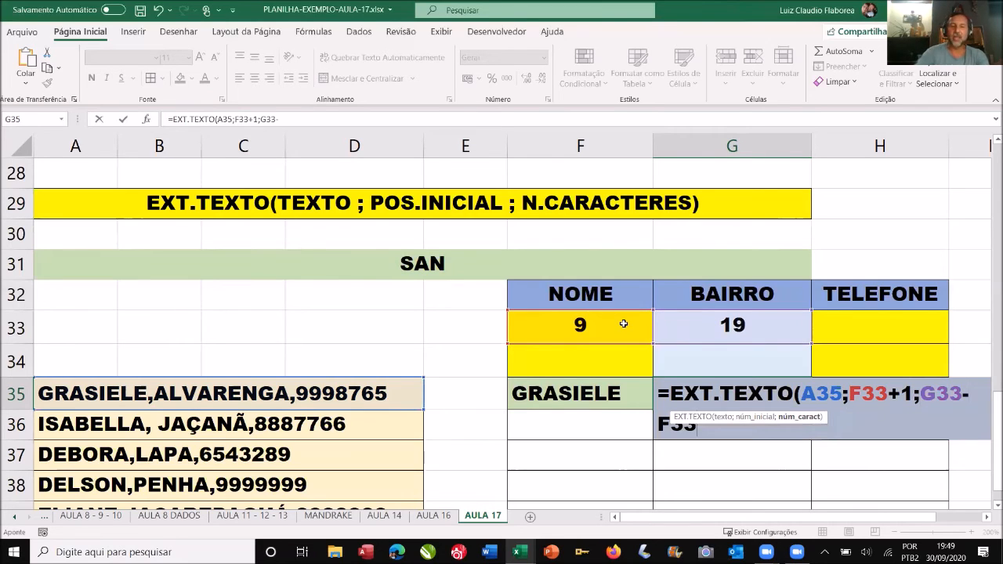
{"action": "type", "text": ")"}
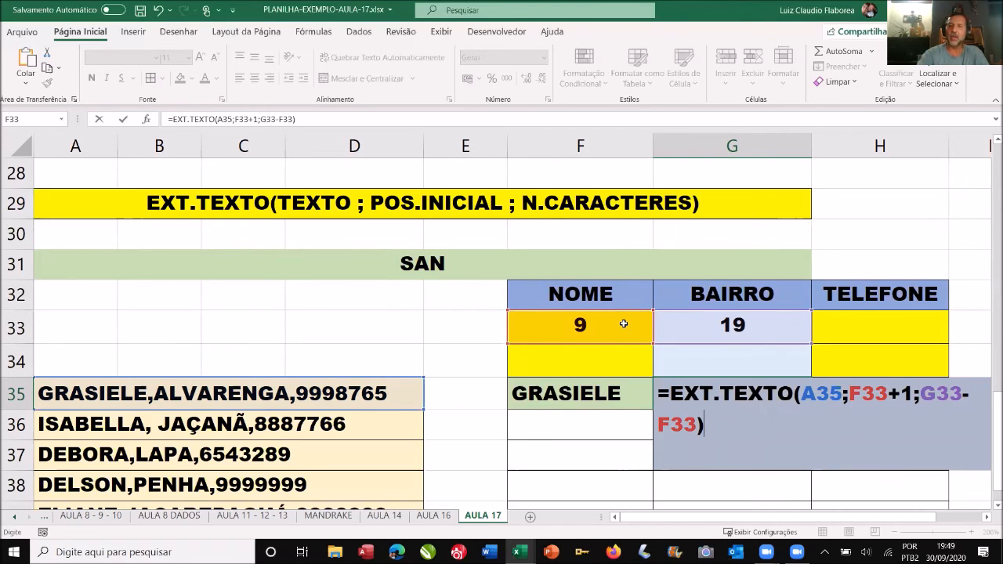
{"action": "key", "text": "Return"}
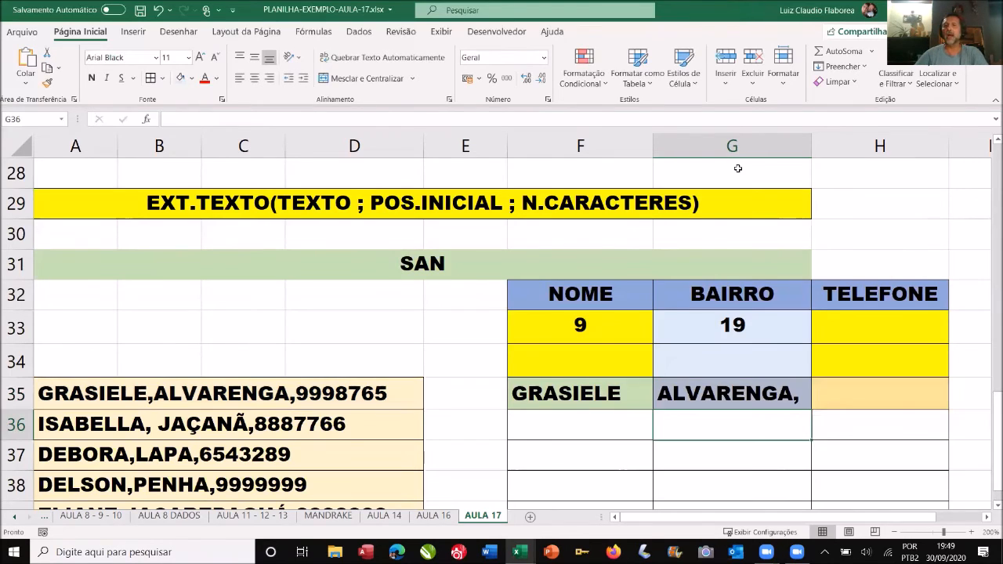
Step: Widen column G and change G35 to =EXT.TEXTO(A35;F33+1;G33-F33-1)
{"action": "left_click_drag", "start_coordinate": [812, 139], "coordinate": [830, 144]}
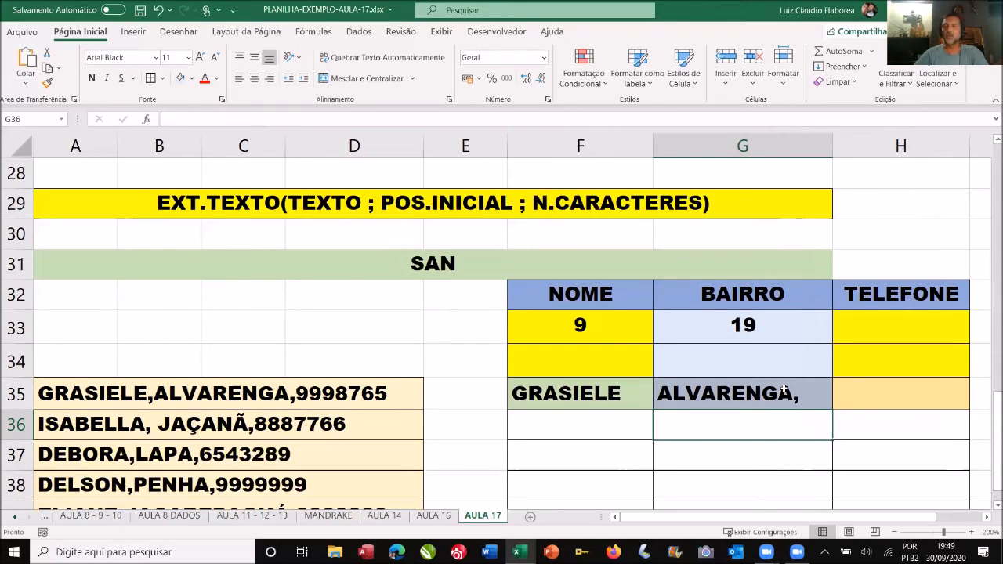
{"action": "double_click", "coordinate": [781, 390]}
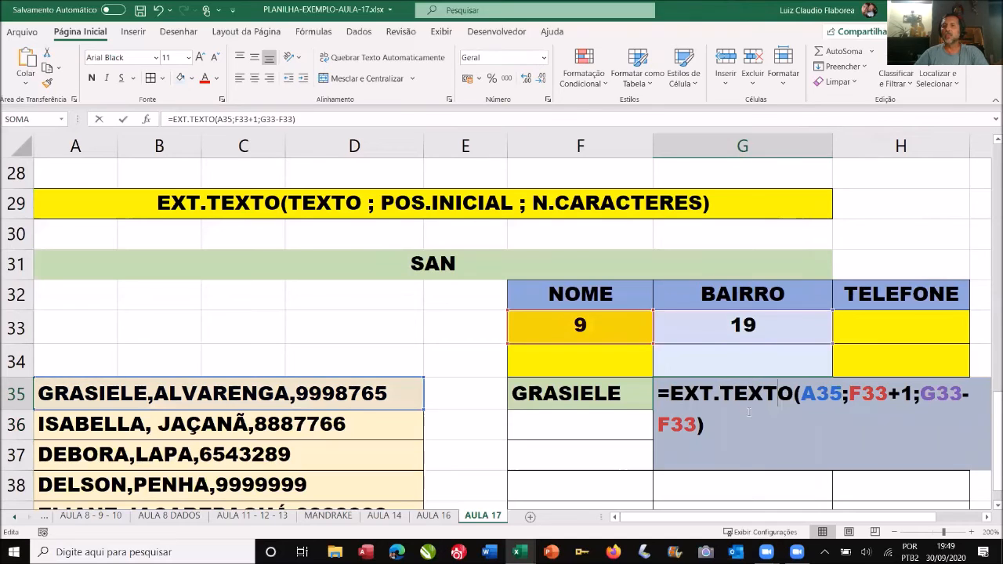
{"action": "left_click", "coordinate": [703, 410]}
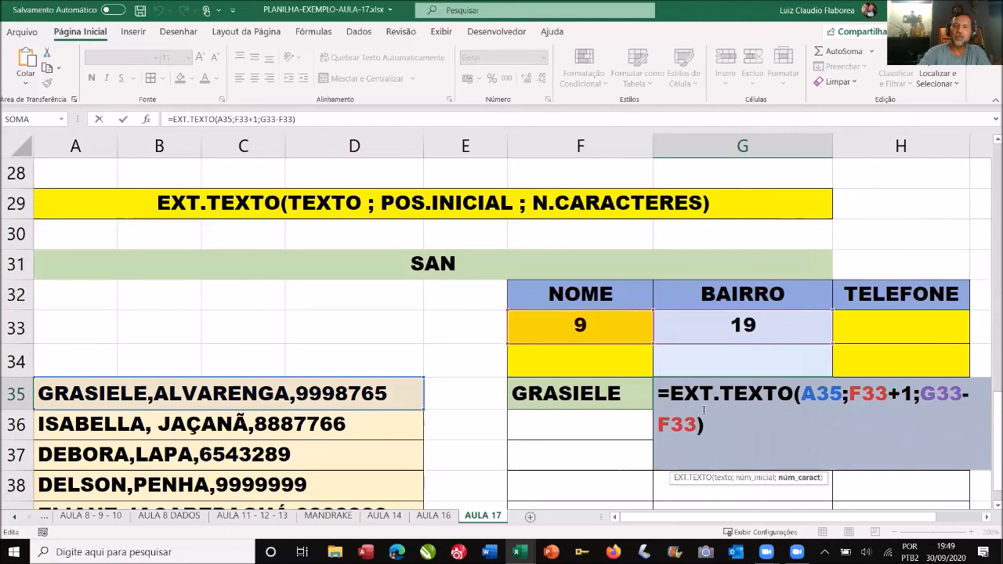
{"action": "type", "text": "-1"}
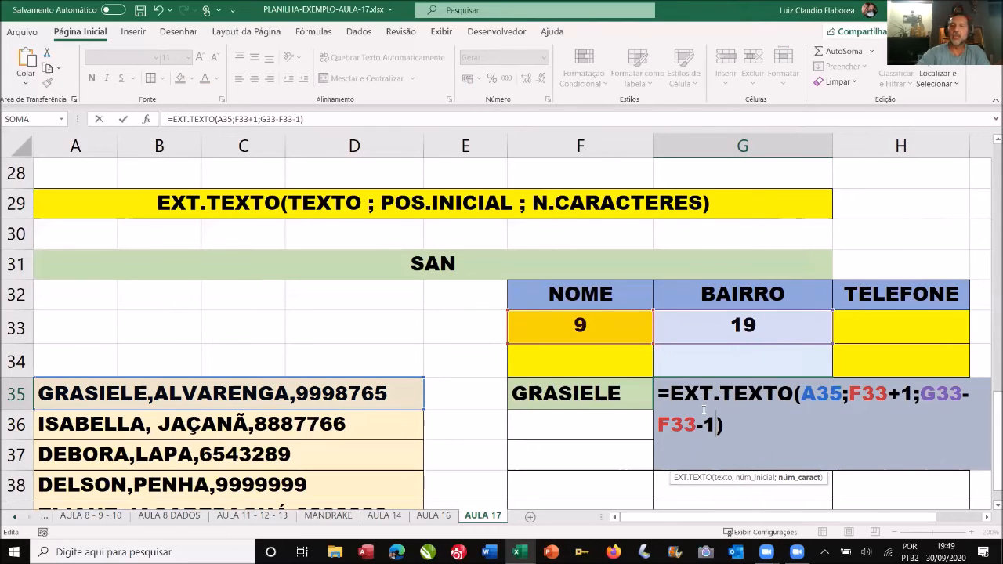
{"action": "key", "text": "Return"}
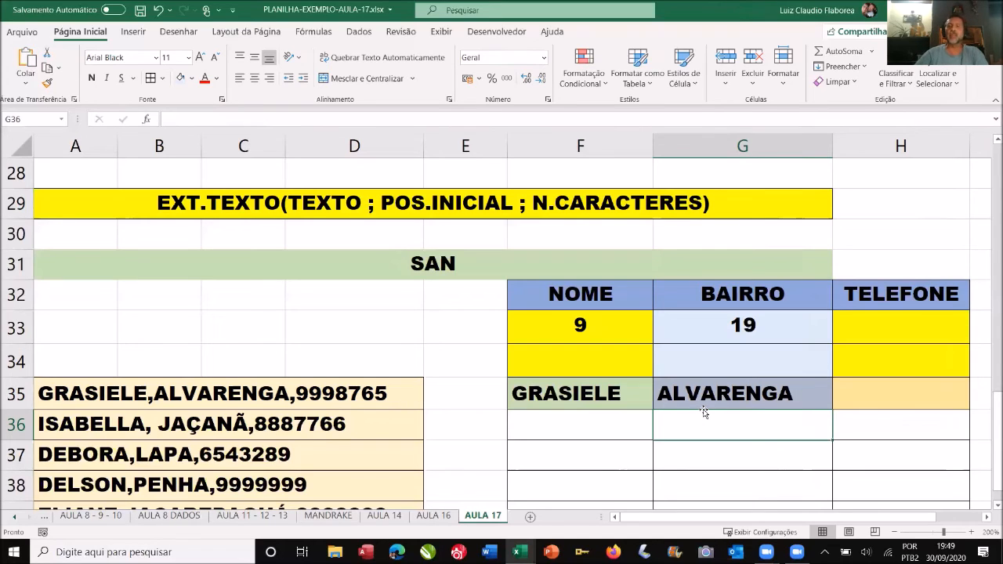
Step: Select H35, narrow column E to a thin spacer, and widen column H
{"action": "left_click", "coordinate": [871, 399]}
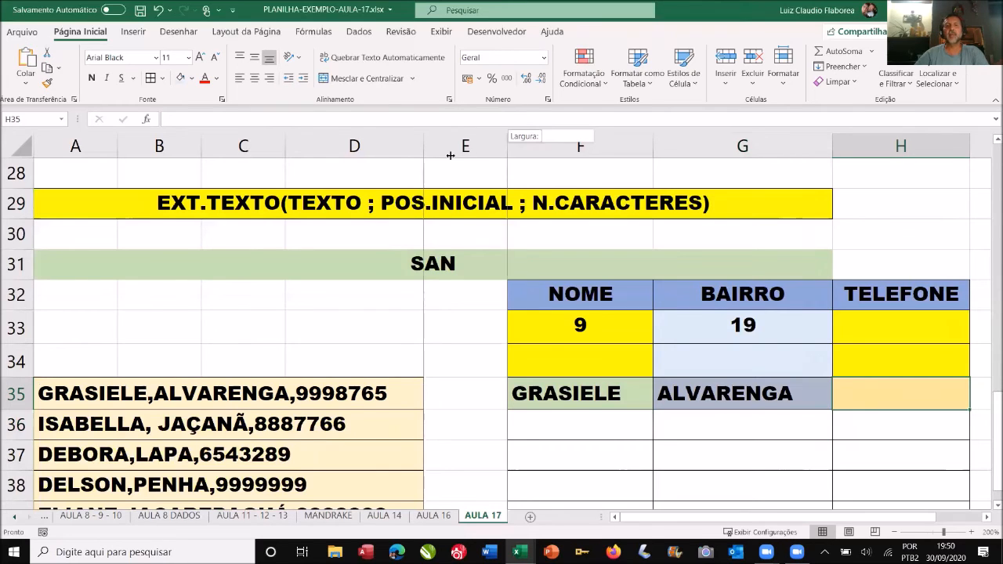
{"action": "left_click_drag", "start_coordinate": [451, 155], "coordinate": [435, 155]}
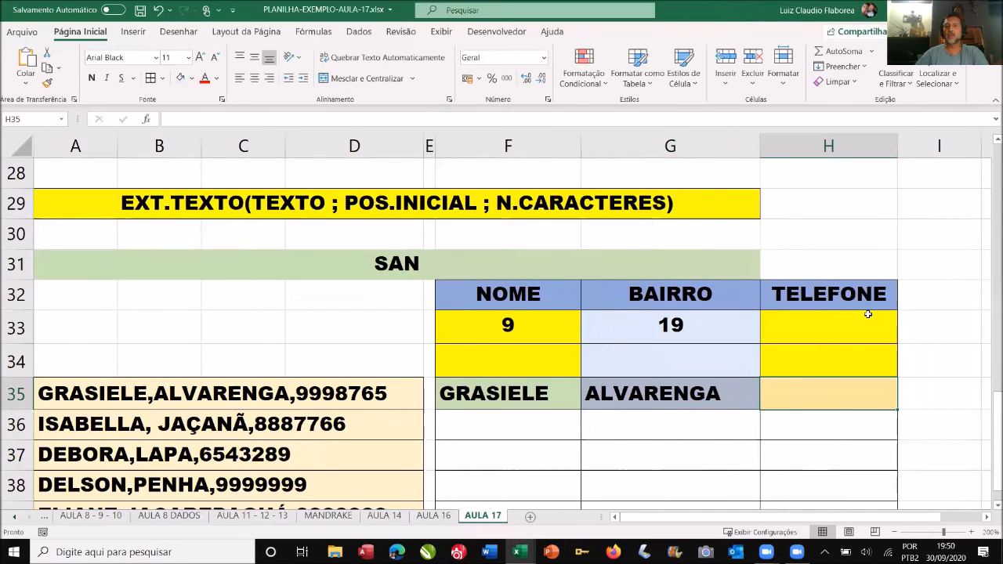
{"action": "double_click", "coordinate": [915, 152]}
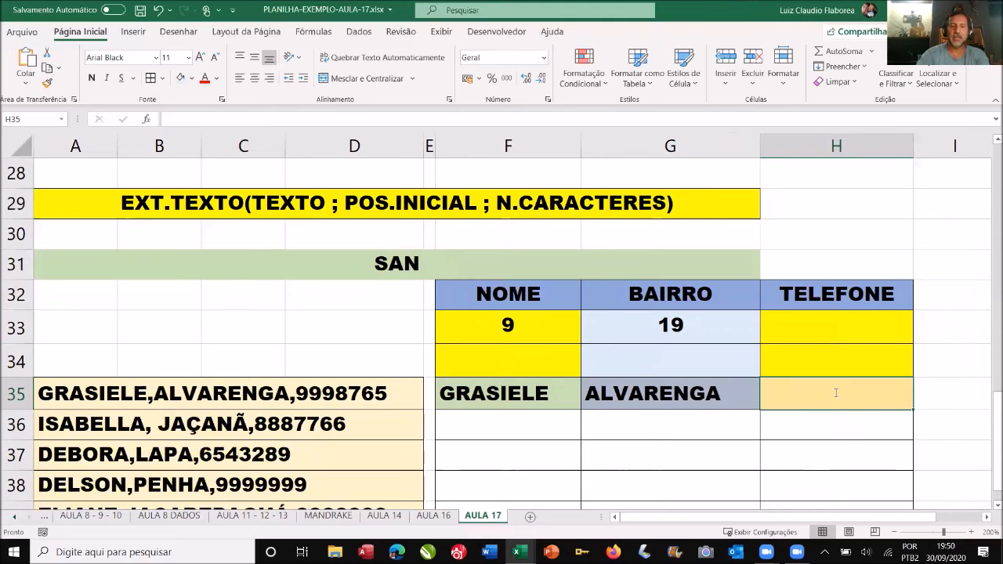
Step: Enter =EXT.TEXTO(A35;G33+1) in H35, which Excel rejects as having too few arguments
{"action": "type", "text": "=EXT.TEXTO("}
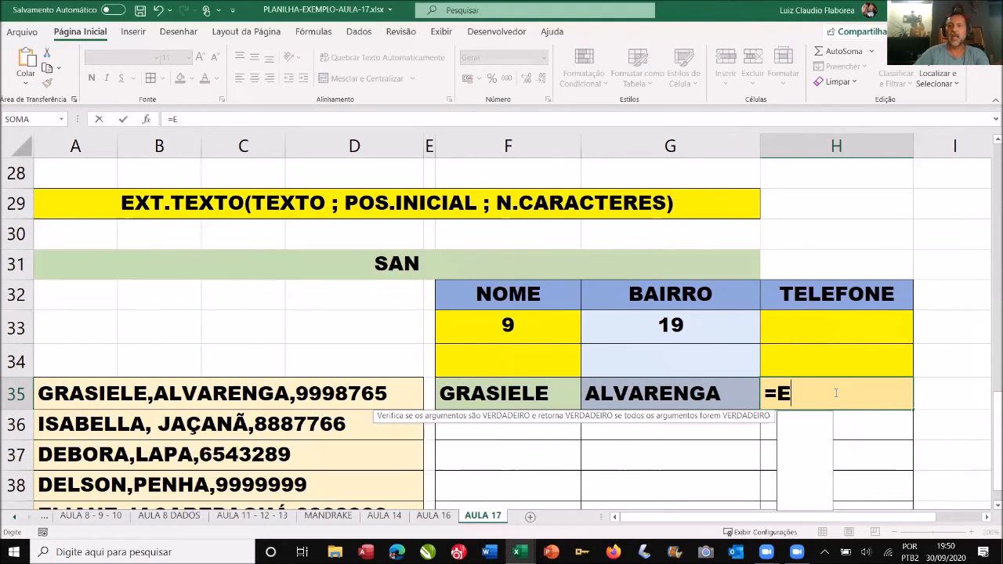
{"action": "left_click", "coordinate": [310, 399]}
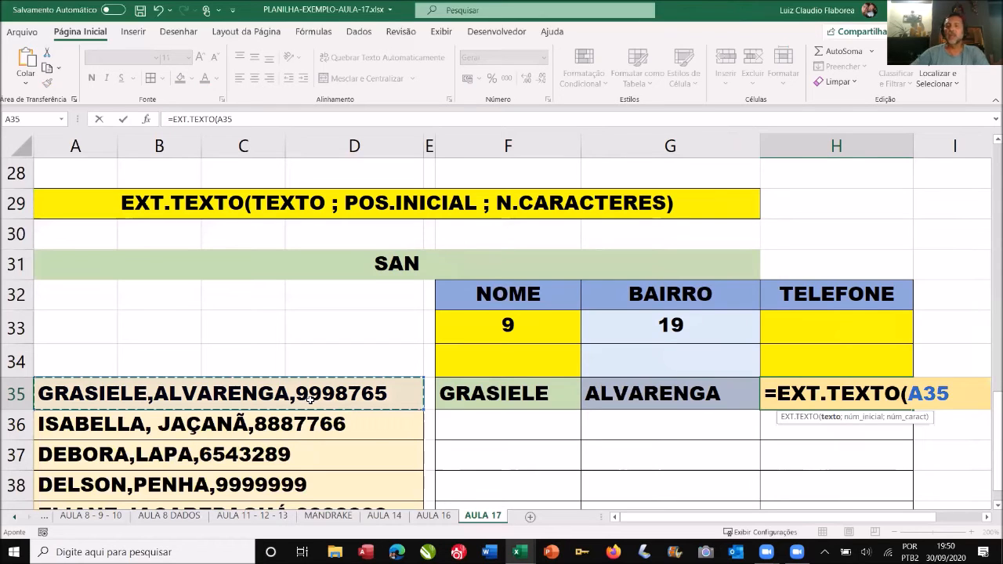
{"action": "type", "text": ";"}
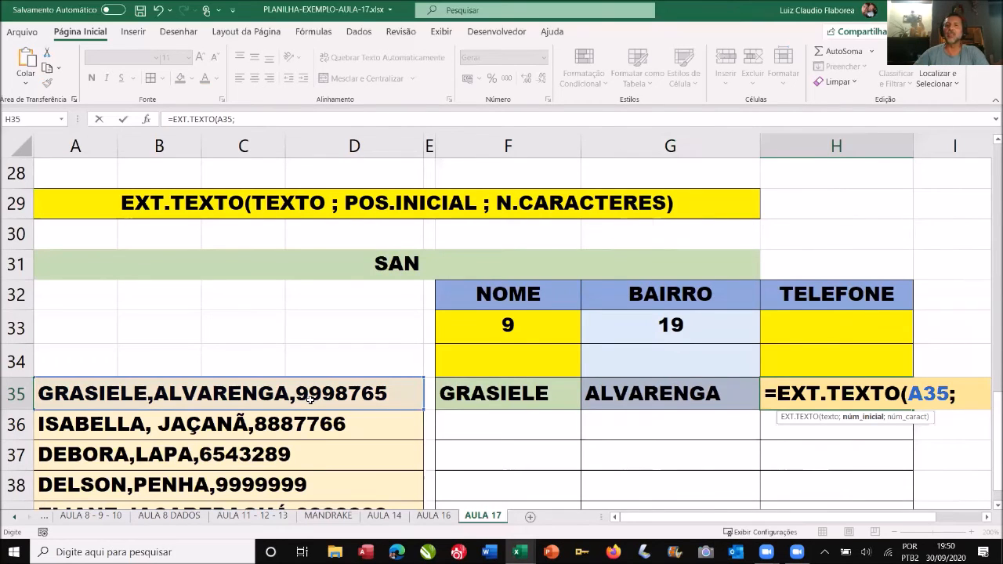
{"action": "left_click", "coordinate": [623, 330]}
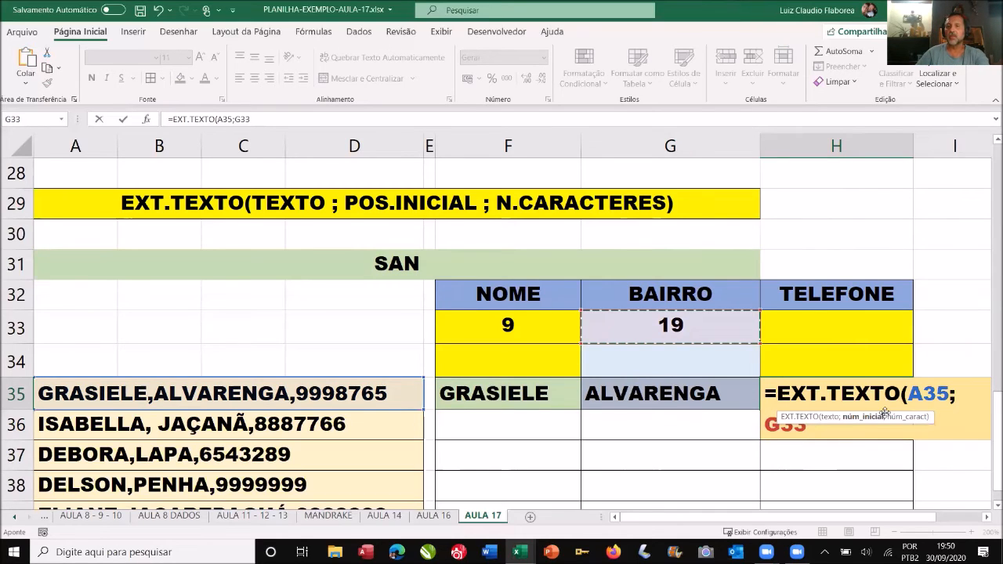
{"action": "left_click", "coordinate": [844, 428]}
{"action": "left_click", "coordinate": [843, 428]}
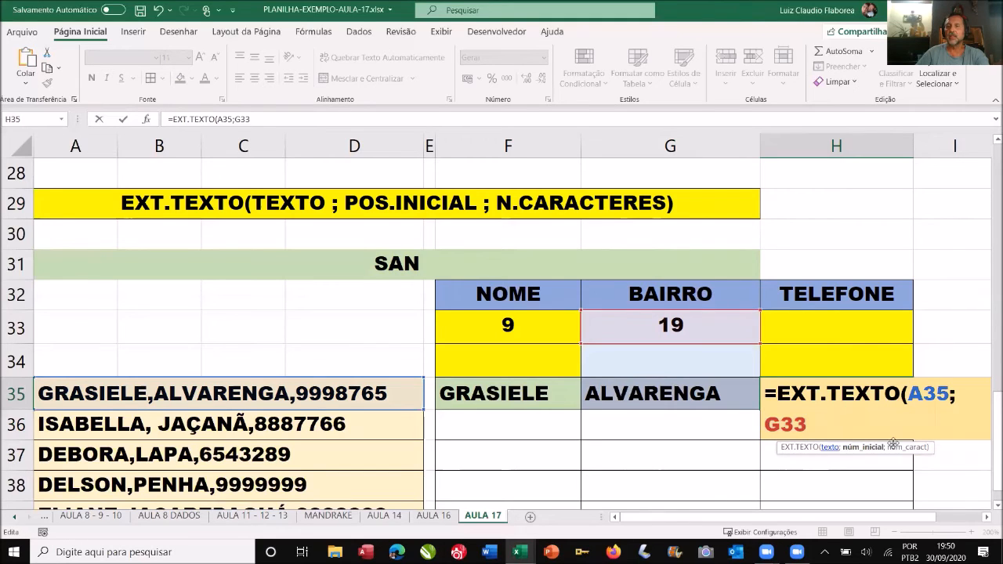
{"action": "left_click", "coordinate": [841, 431]}
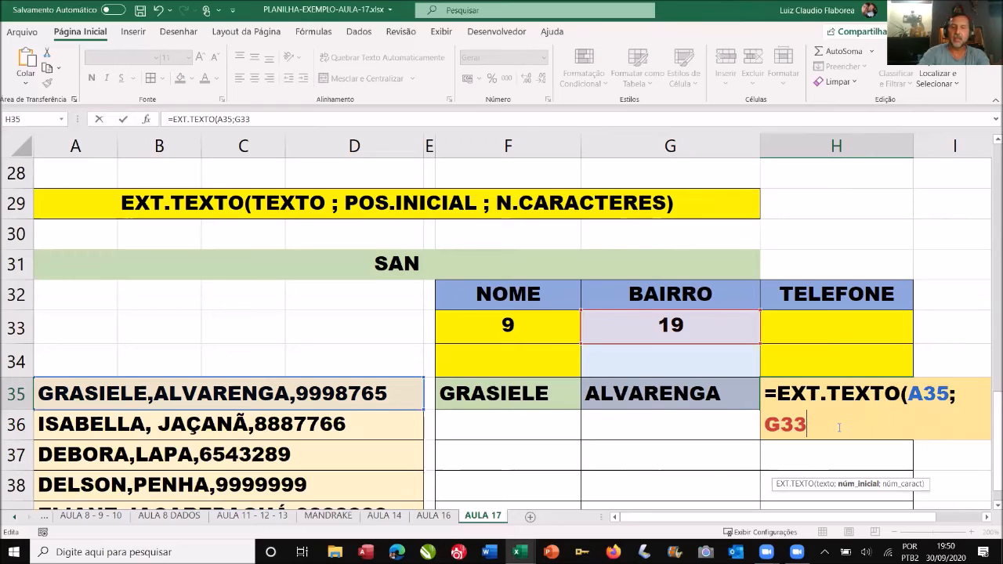
{"action": "type", "text": "+1"}
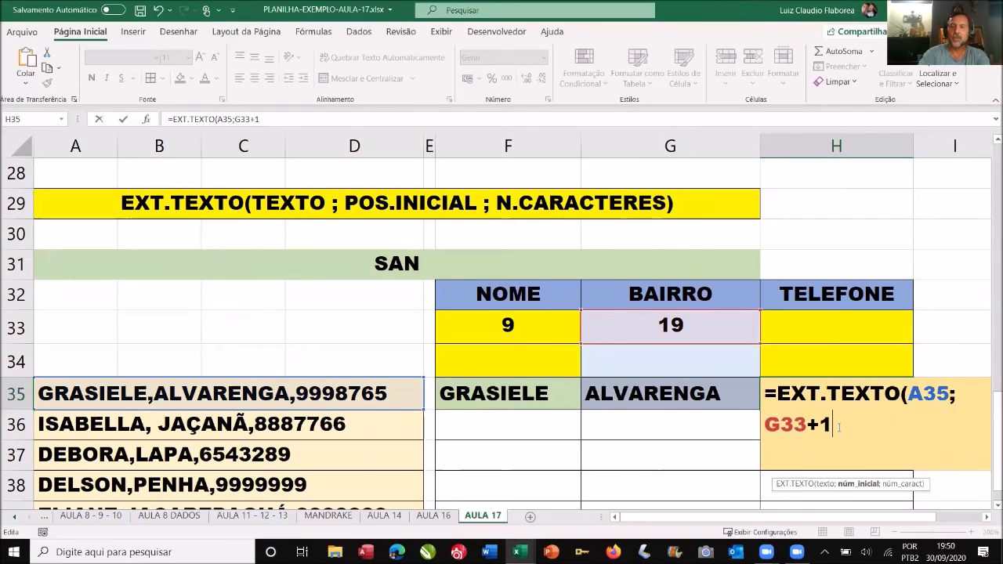
{"action": "type", "text": ")"}
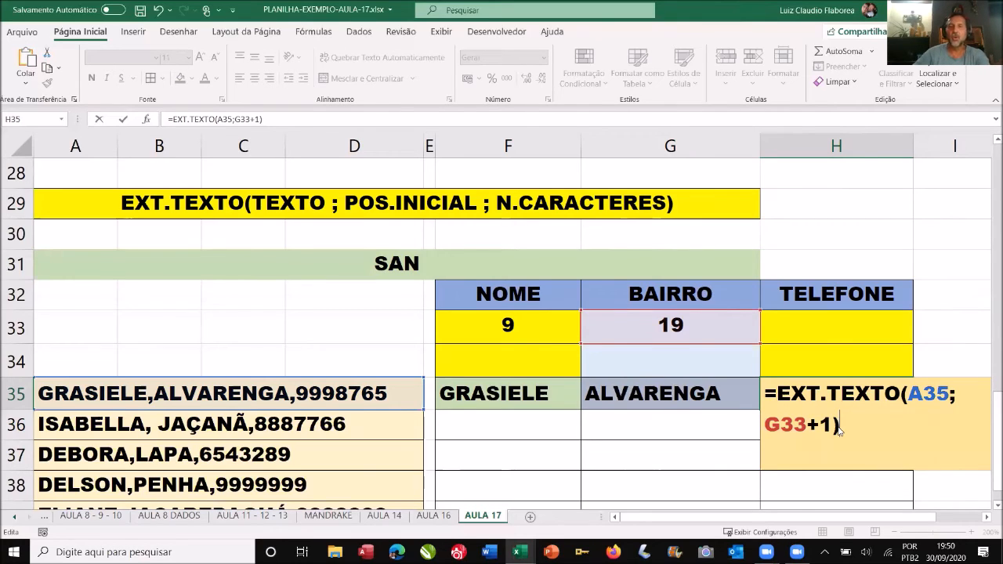
{"action": "key", "text": "Return"}
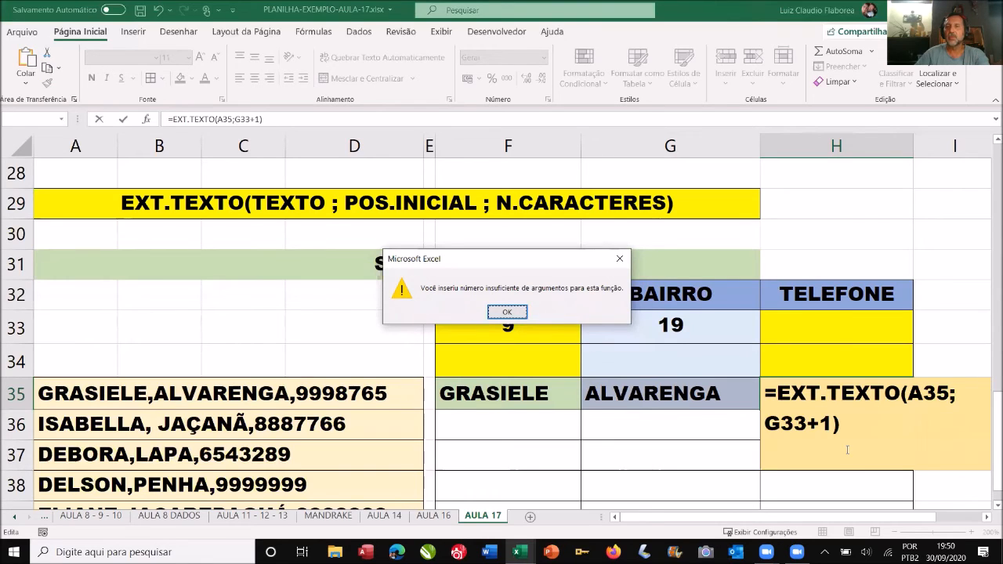
Step: Finish H35's TELEFONE formula as =EXT.TEXTO(A35;G33+1;20) so it returns 9998765
{"action": "key", "text": "Return"}
{"action": "left_click", "coordinate": [833, 424]}
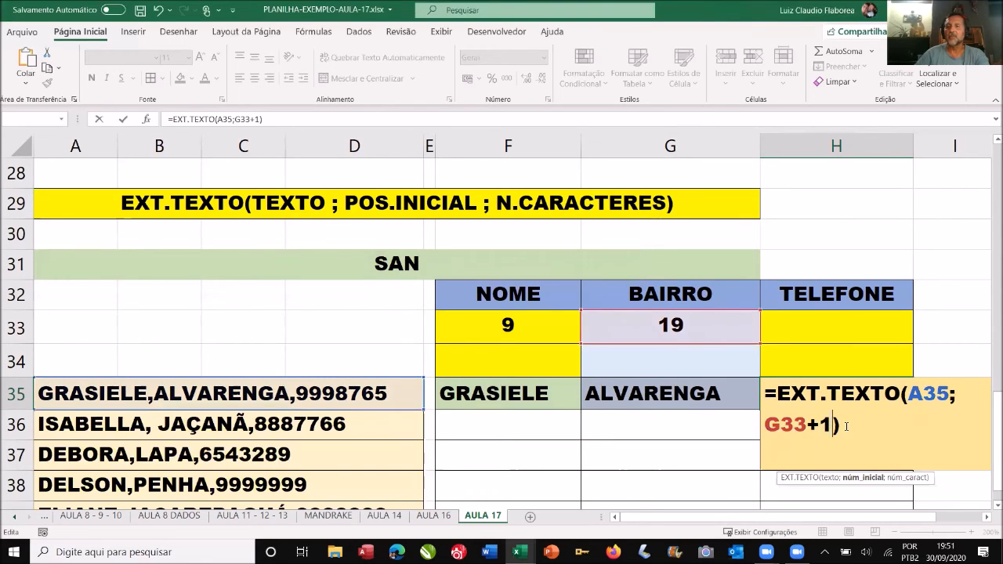
{"action": "left_click_drag", "start_coordinate": [836, 424], "coordinate": [843, 428]}
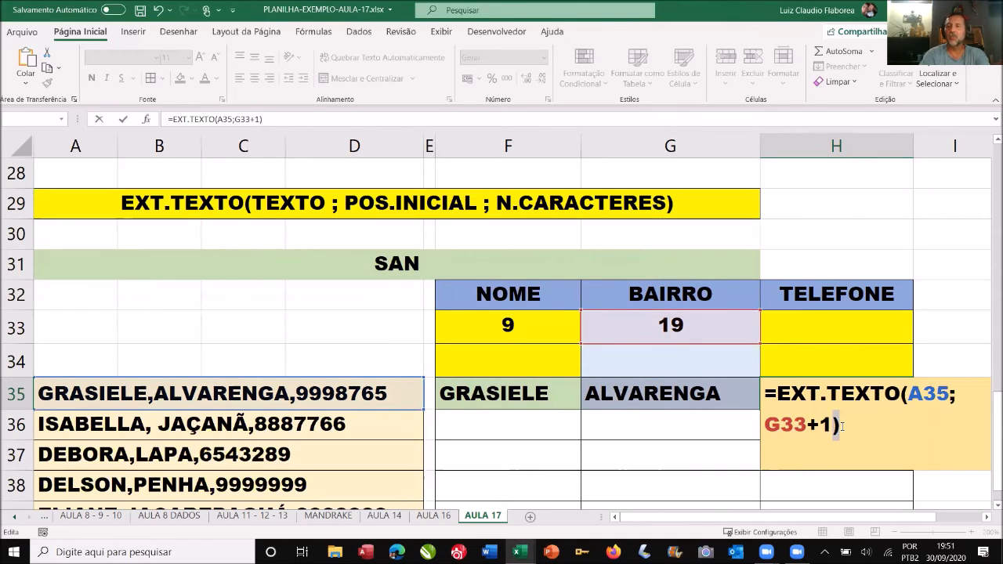
{"action": "type", "text": ";"}
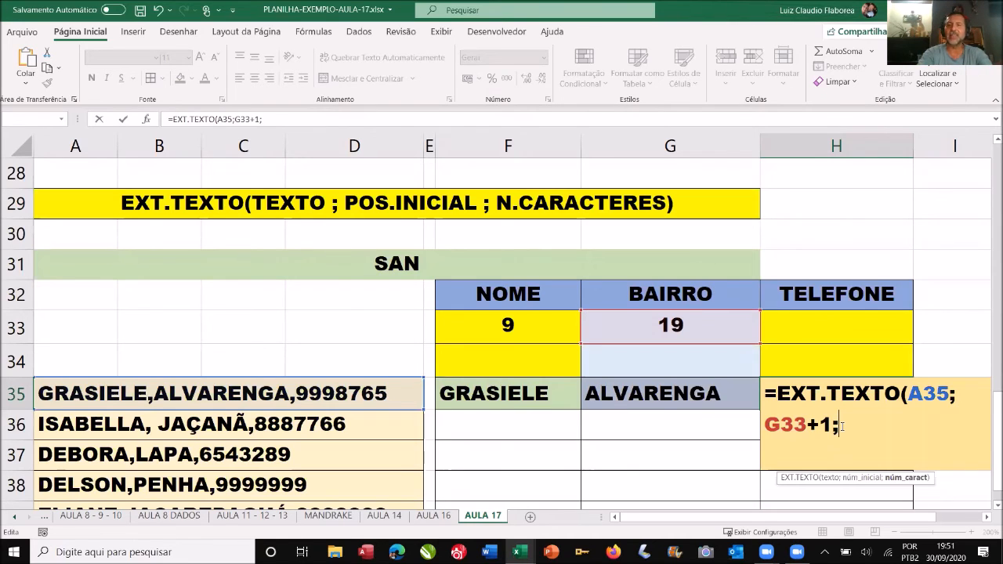
{"action": "type", "text": "20"}
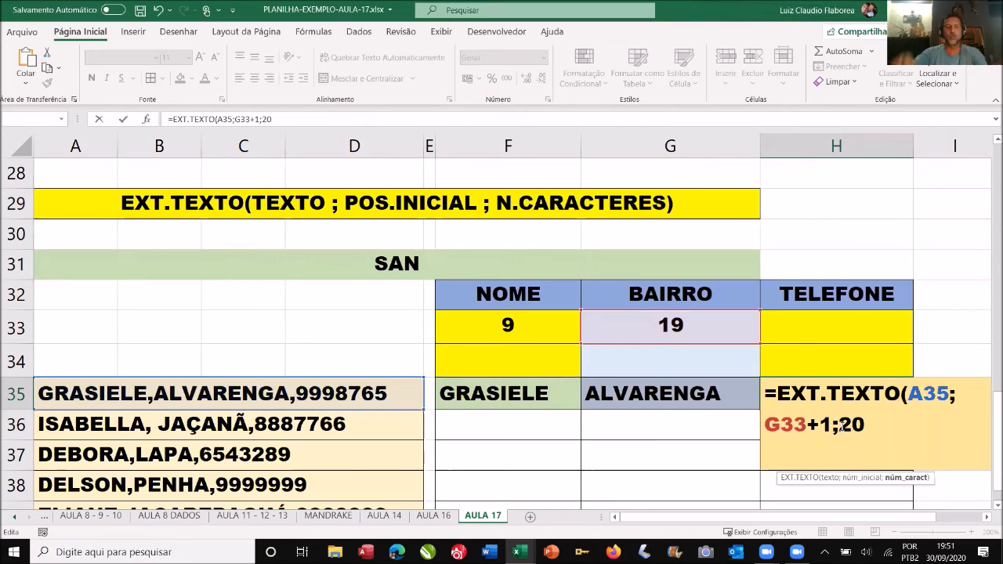
{"action": "type", "text": ")"}
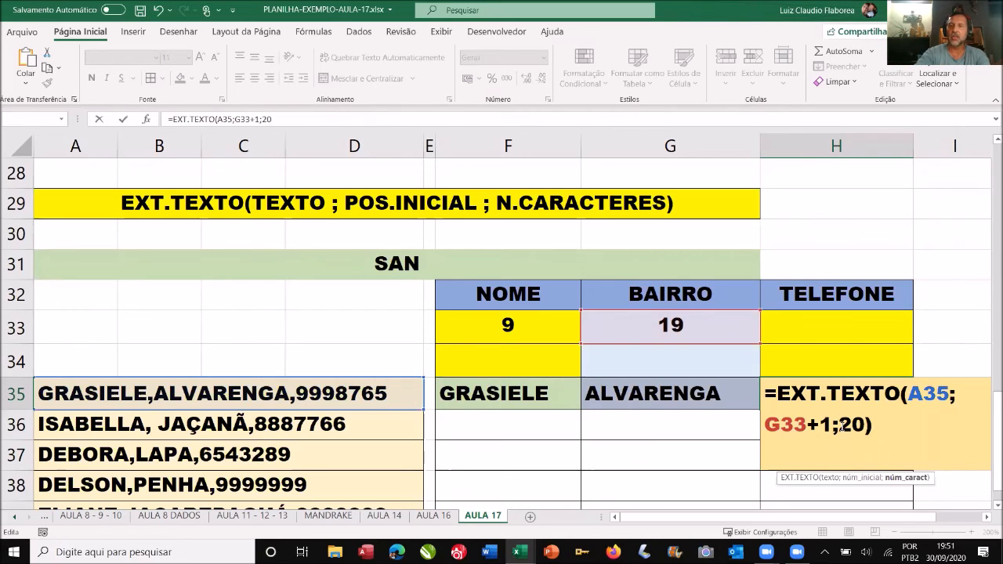
{"action": "key", "text": "Return"}
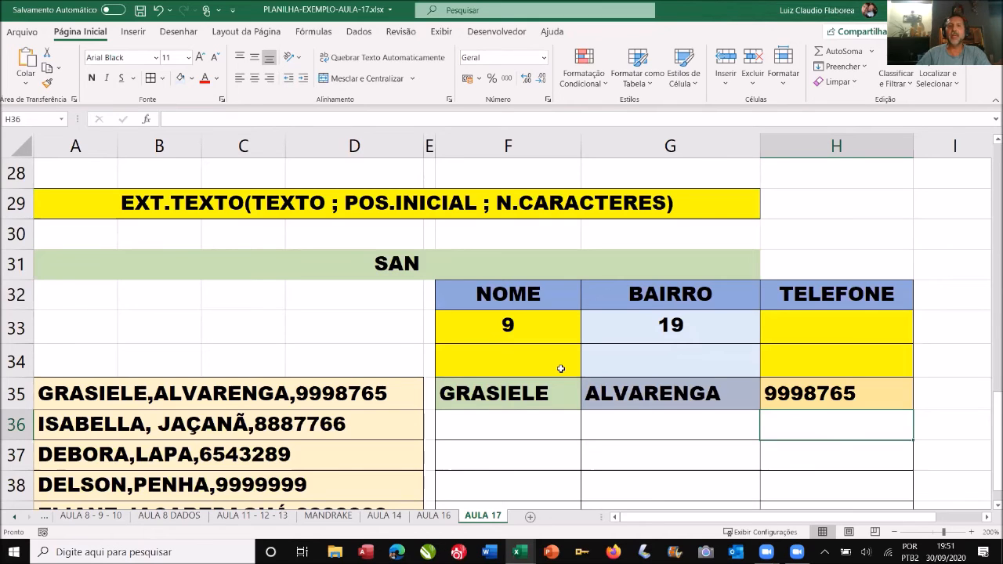
Step: Select the row 35 results, abandon the fill-down, and open F35's =EXT.TEXTO(A35;1;F33-1) formula
{"action": "scroll", "coordinate": [561, 368], "scroll_direction": "down", "scroll_amount": 1}
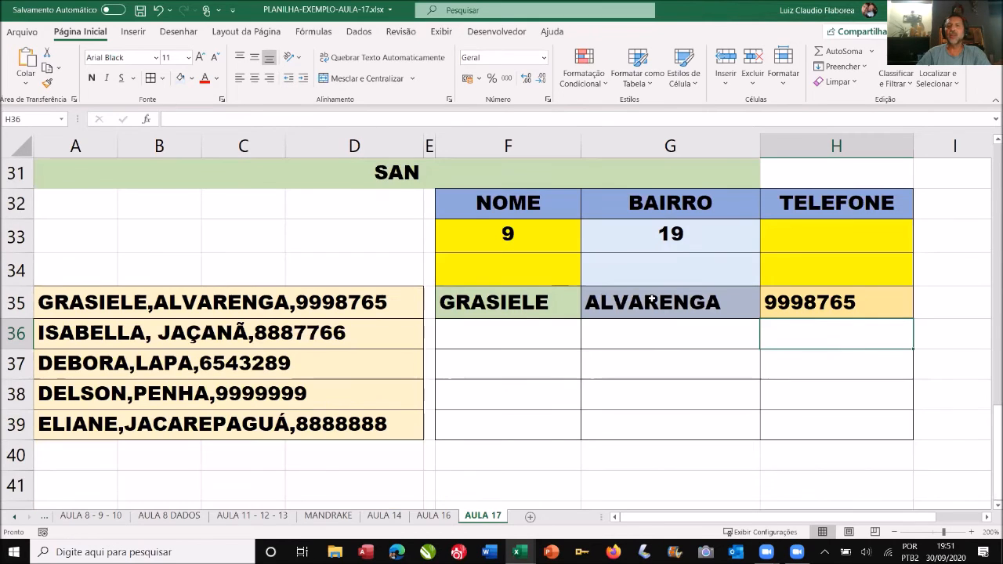
{"action": "left_click_drag", "start_coordinate": [509, 302], "coordinate": [780, 304]}
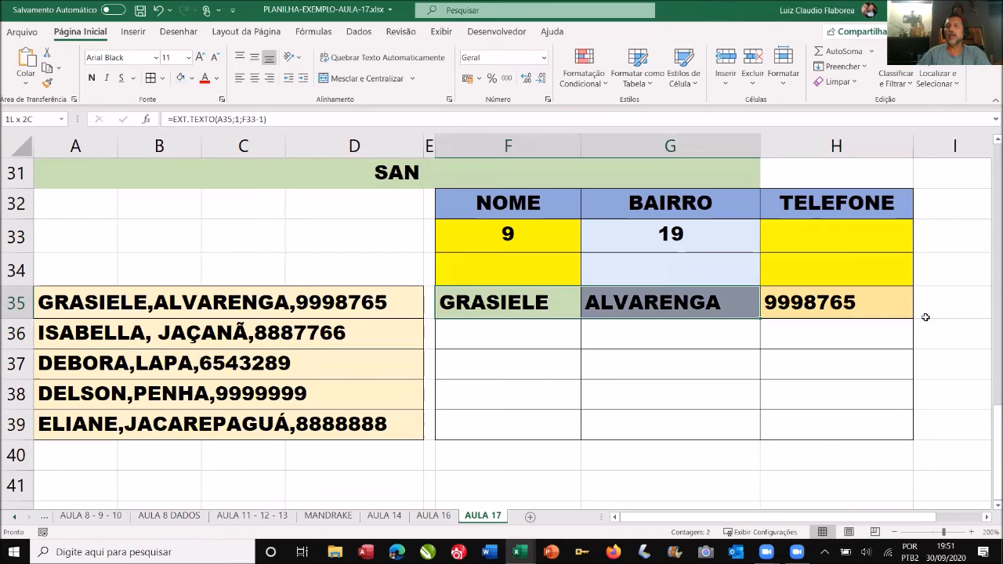
{"action": "mouse_move", "coordinate": [915, 341]}
{"action": "left_mouse_down"}
{"action": "mouse_move", "coordinate": [900, 430]}
{"action": "mouse_move", "coordinate": [899, 332]}
{"action": "left_mouse_up"}
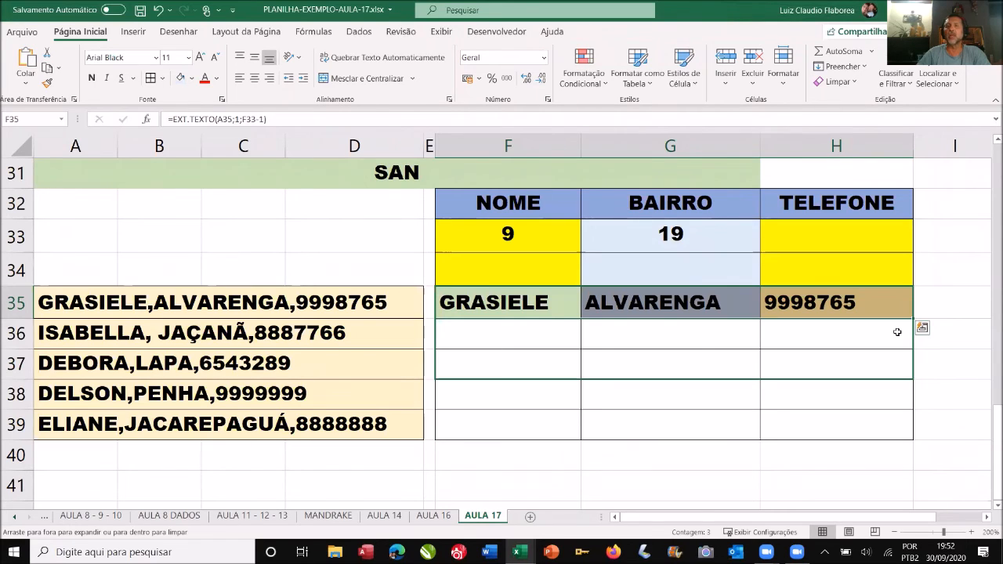
{"action": "left_click", "coordinate": [696, 340]}
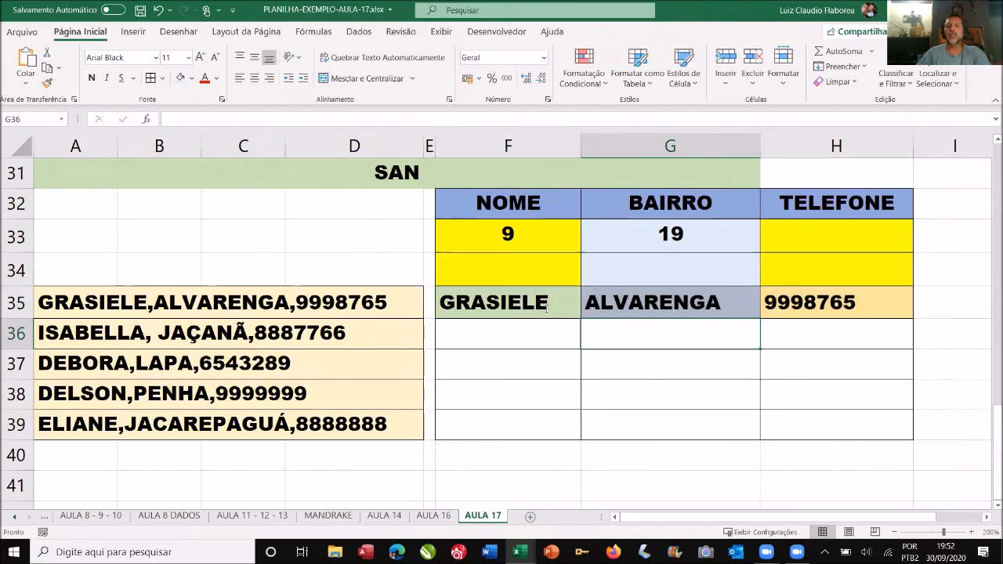
{"action": "double_click", "coordinate": [558, 304]}
{"action": "left_click_drag", "start_coordinate": [589, 304], "coordinate": [623, 307]}
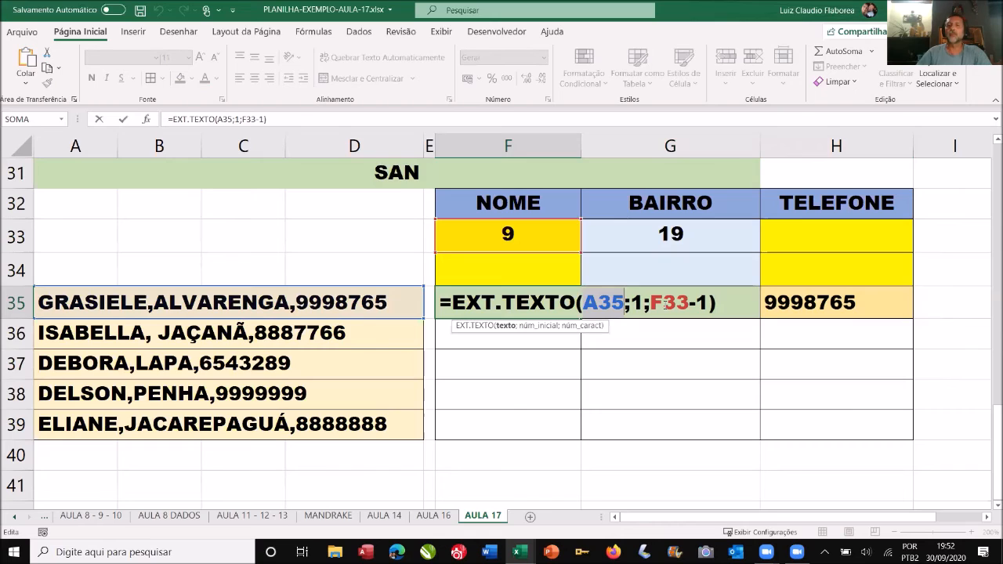
Step: Highlight the F33 helper reference in F35's name formula, then close it unchanged
{"action": "left_click", "coordinate": [670, 303]}
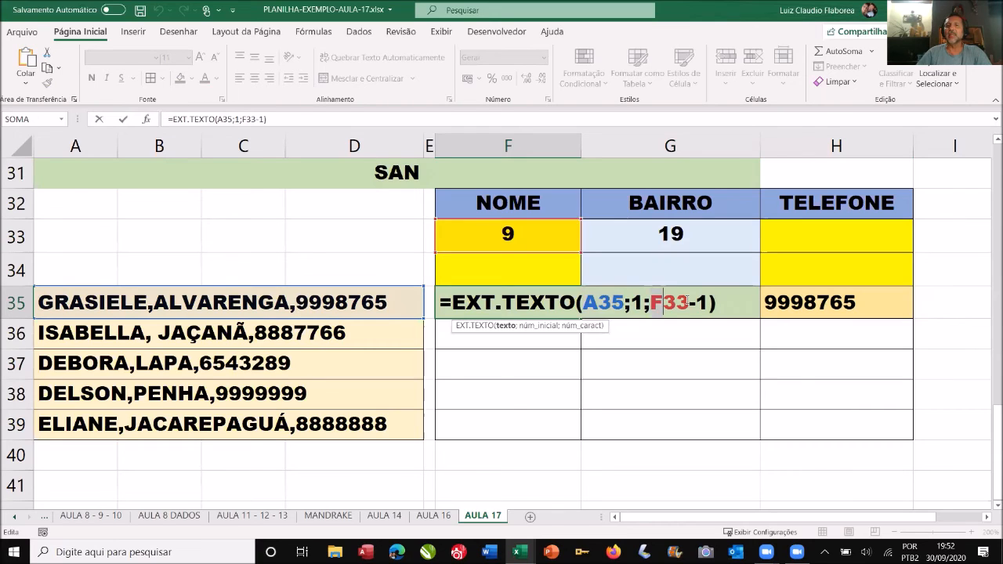
{"action": "double_click", "coordinate": [670, 303]}
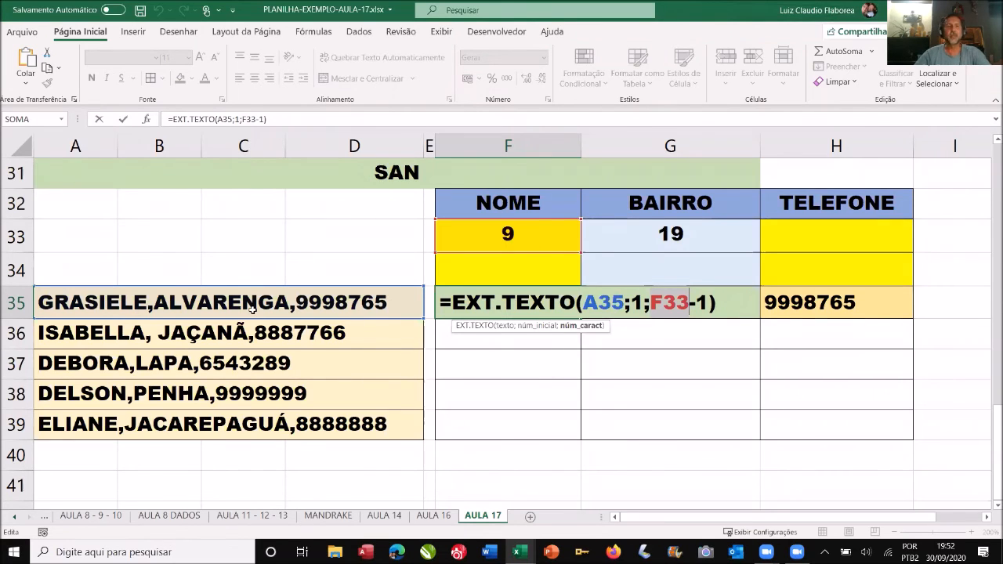
{"action": "key", "text": "ctrl+Return"}
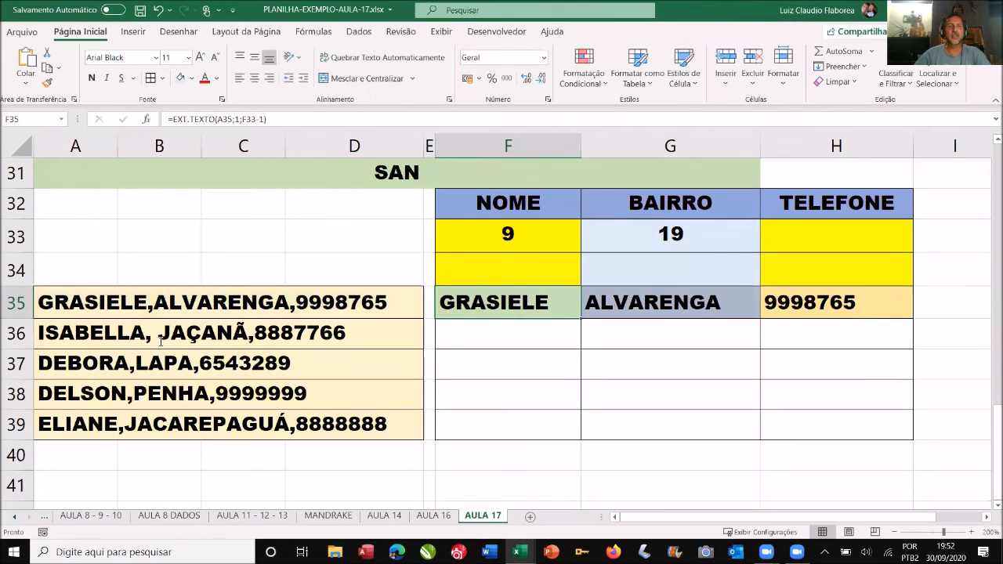
Step: Delete the stray space after 'ISABELLA,' in the A36 record
{"action": "left_click", "coordinate": [155, 333]}
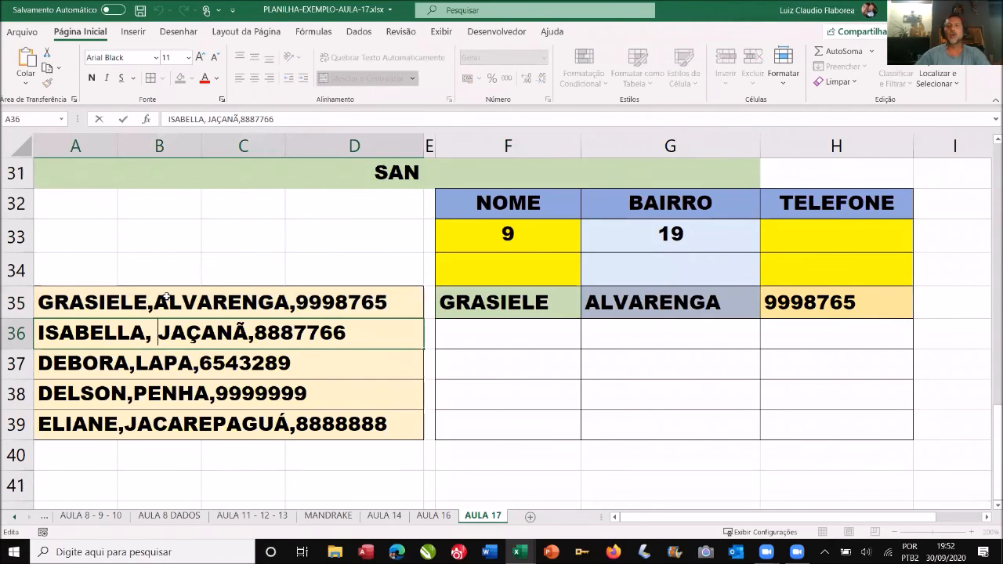
{"action": "double_click", "coordinate": [154, 334]}
{"action": "key", "text": "BackSpace"}
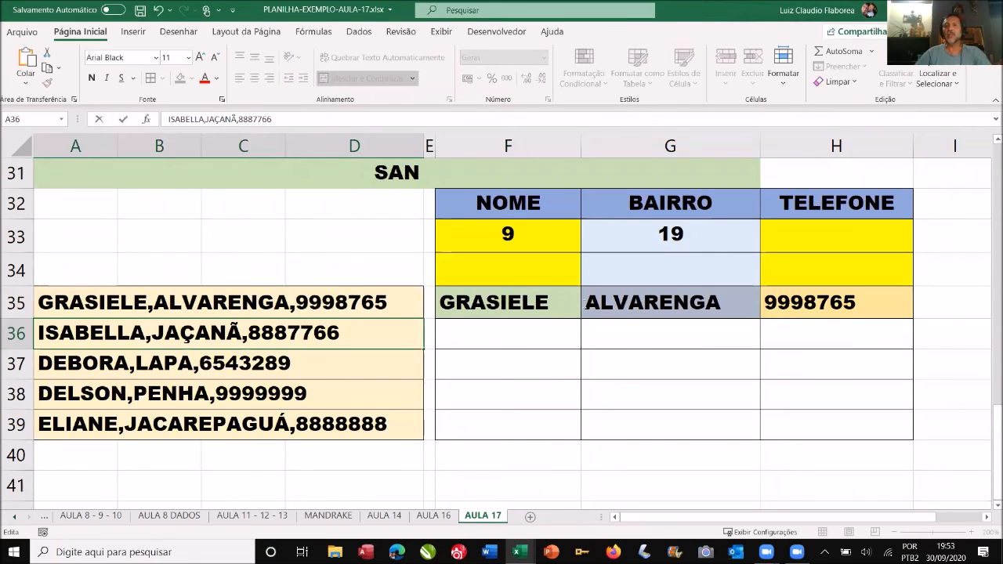
Step: Reopen F35's NOME formula and highlight its A35 and F33 references
{"action": "double_click", "coordinate": [566, 303]}
{"action": "left_click_drag", "start_coordinate": [583, 302], "coordinate": [624, 299]}
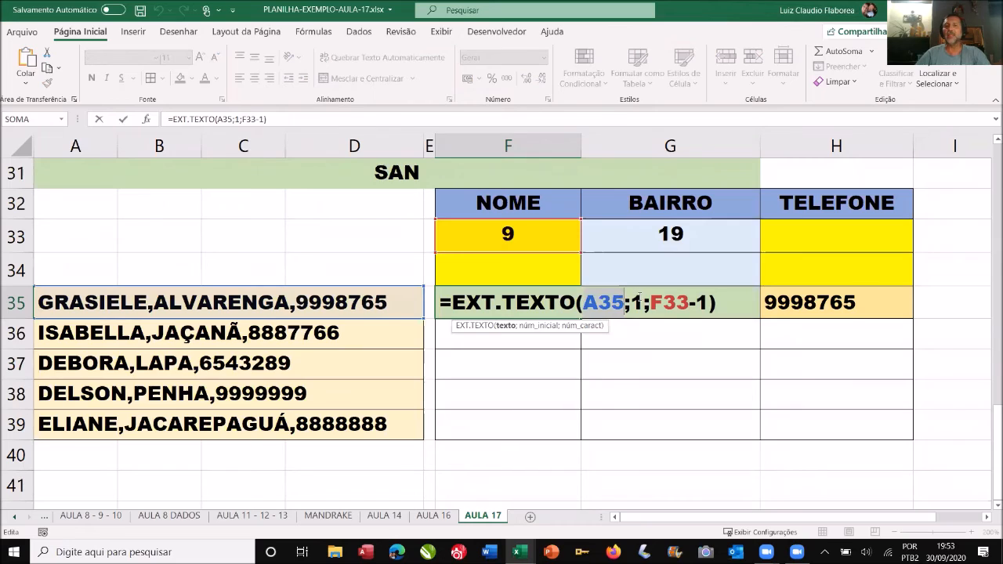
{"action": "double_click", "coordinate": [685, 298]}
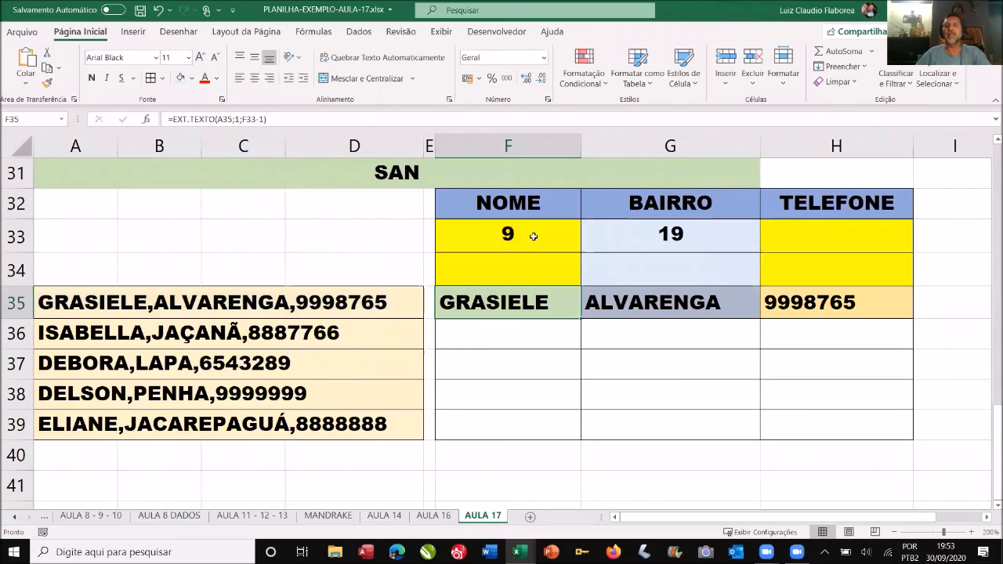
Step: Copy the PROCURAR(",";A35;1) expression from helper cell F33's formula
{"action": "left_click", "coordinate": [534, 236]}
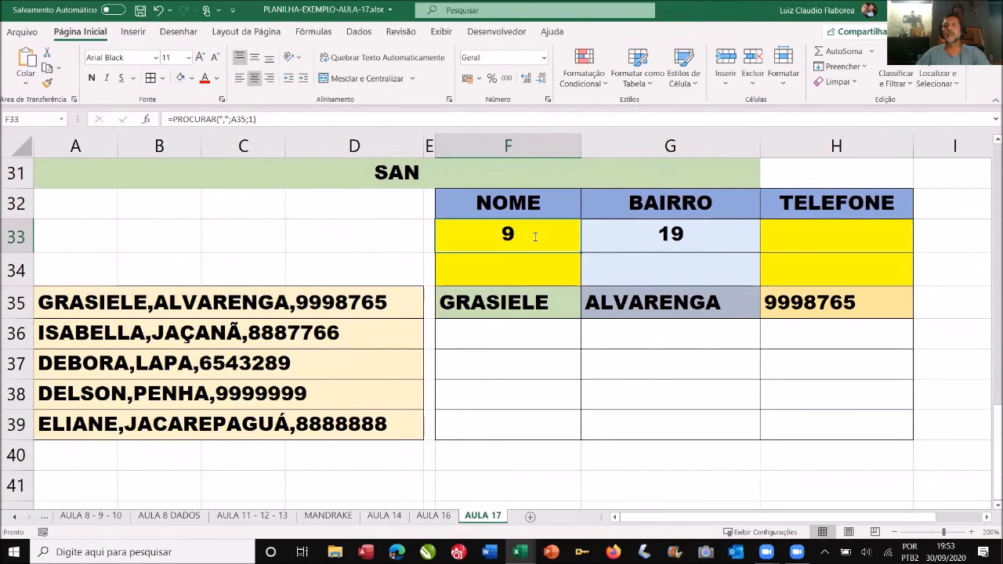
{"action": "double_click", "coordinate": [535, 236]}
{"action": "double_click", "coordinate": [514, 236]}
{"action": "left_click", "coordinate": [445, 235], "text": "shift"}
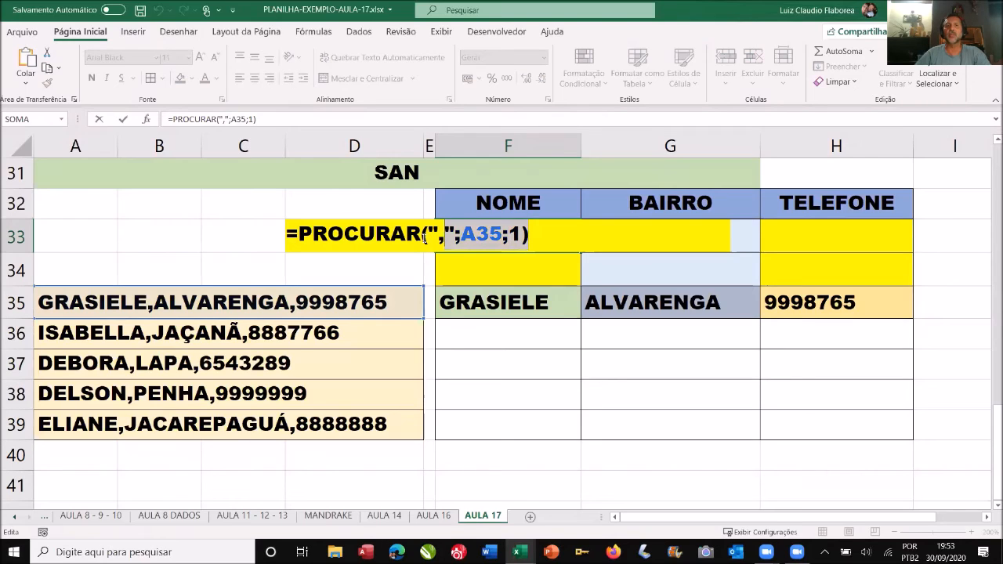
{"action": "left_click", "coordinate": [359, 236], "text": "shift"}
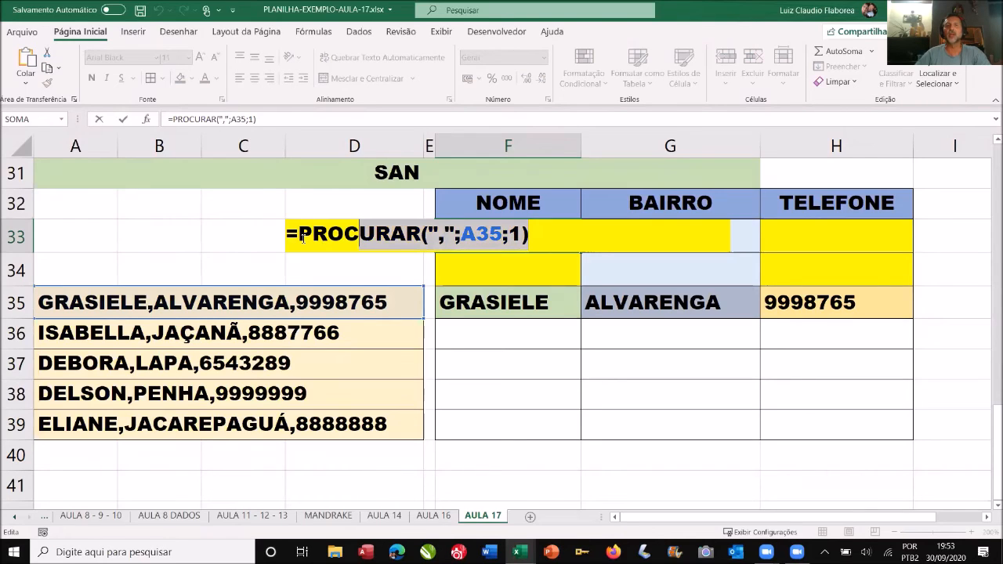
{"action": "left_click", "coordinate": [306, 238], "text": "shift"}
{"action": "left_click", "coordinate": [302, 237], "text": "shift"}
{"action": "key", "text": "ctrl+c"}
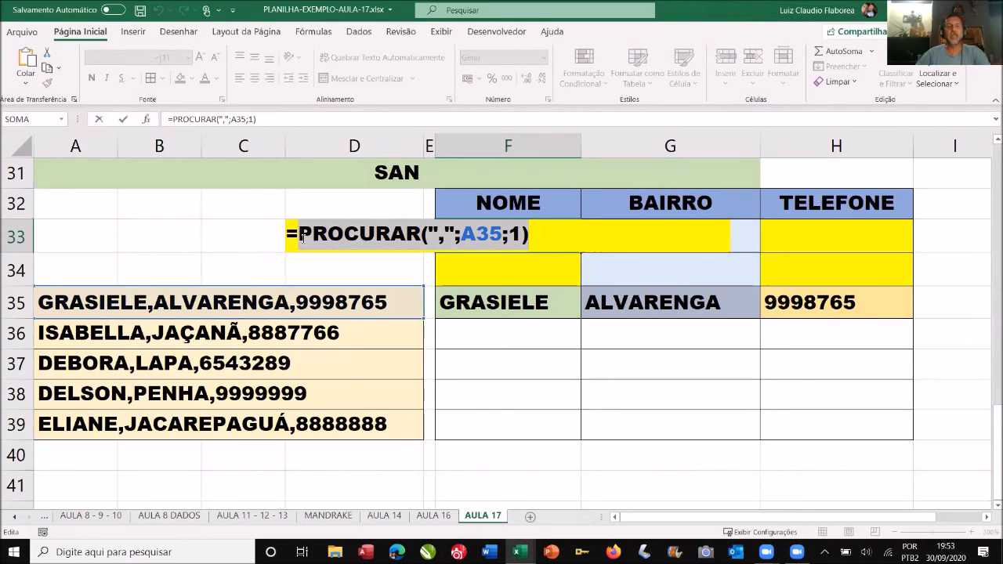
{"action": "key", "text": "Escape"}
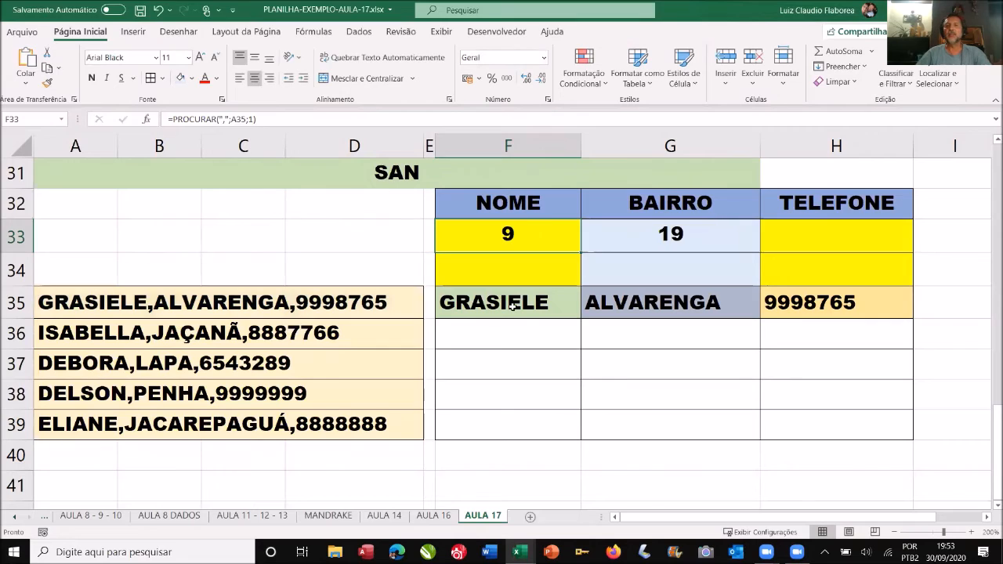
Step: Paste PROCURAR(",";A35;1) over F33 in F35's NOME formula, still returning GRASIELE
{"action": "double_click", "coordinate": [652, 307]}
{"action": "double_click", "coordinate": [671, 303]}
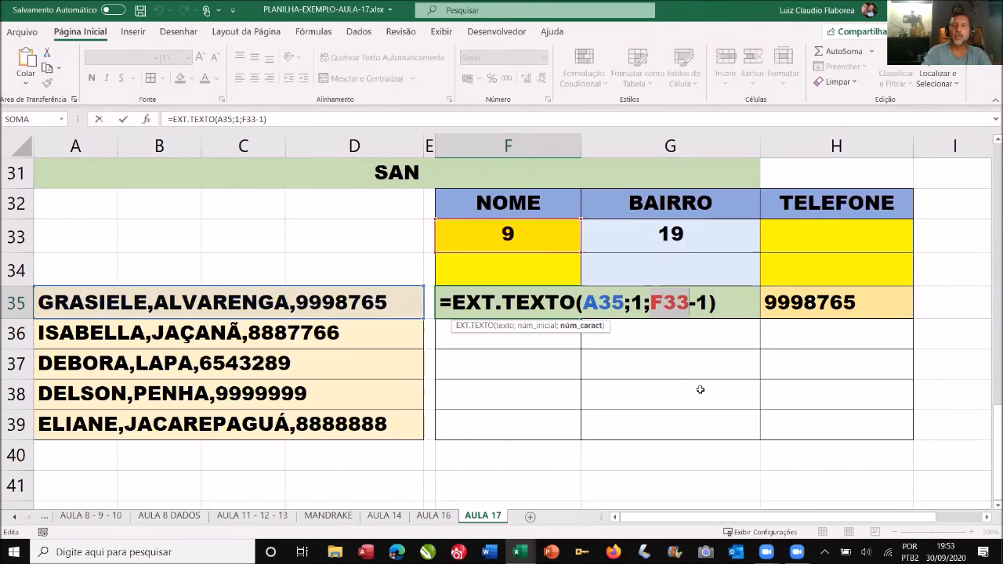
{"action": "key", "text": "ctrl+v"}
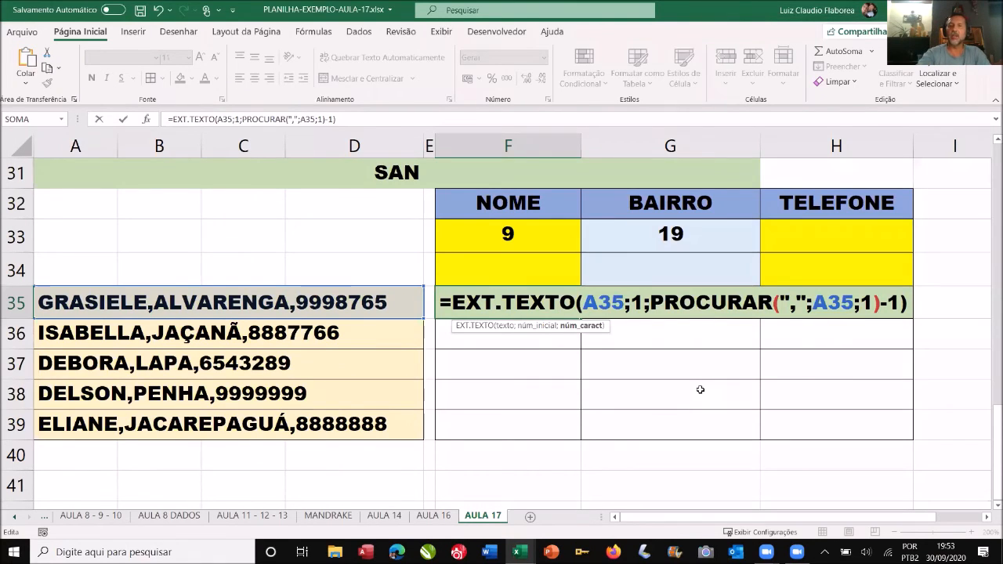
{"action": "key", "text": "Return"}
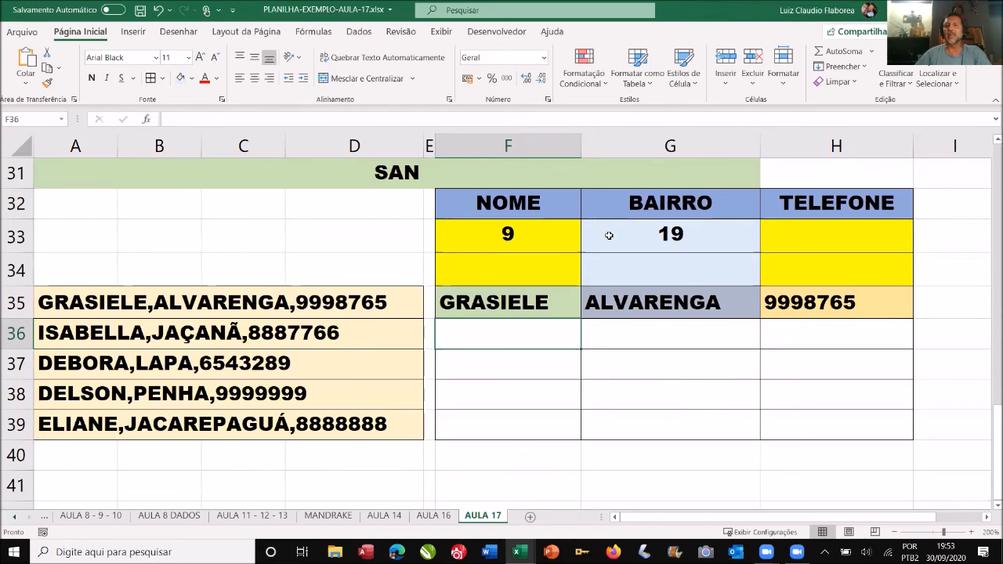
{"action": "left_click", "coordinate": [679, 302]}
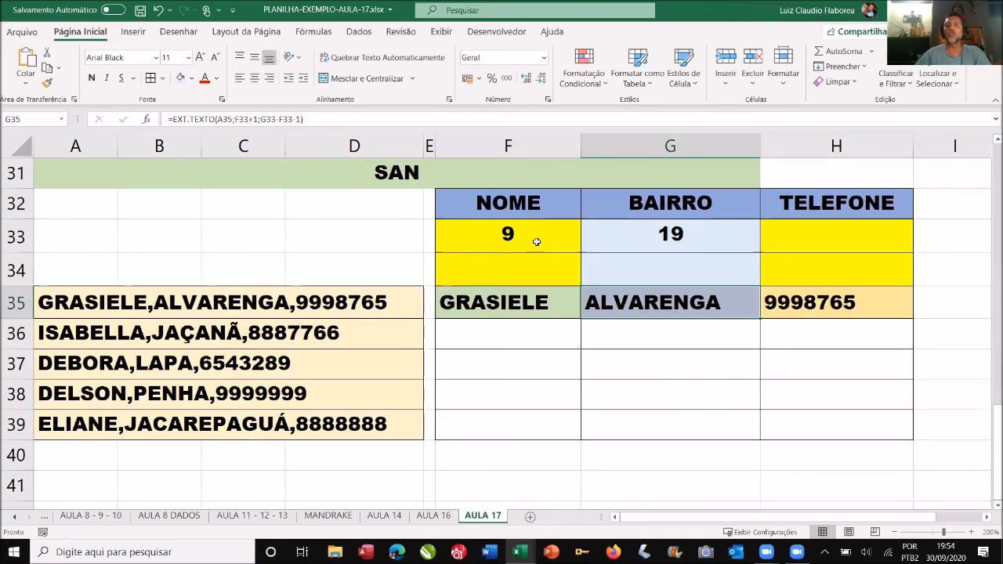
{"action": "key", "text": "Up"}
{"action": "key", "text": "Up"}
{"action": "key", "text": "Left"}
{"action": "key", "text": "F2"}
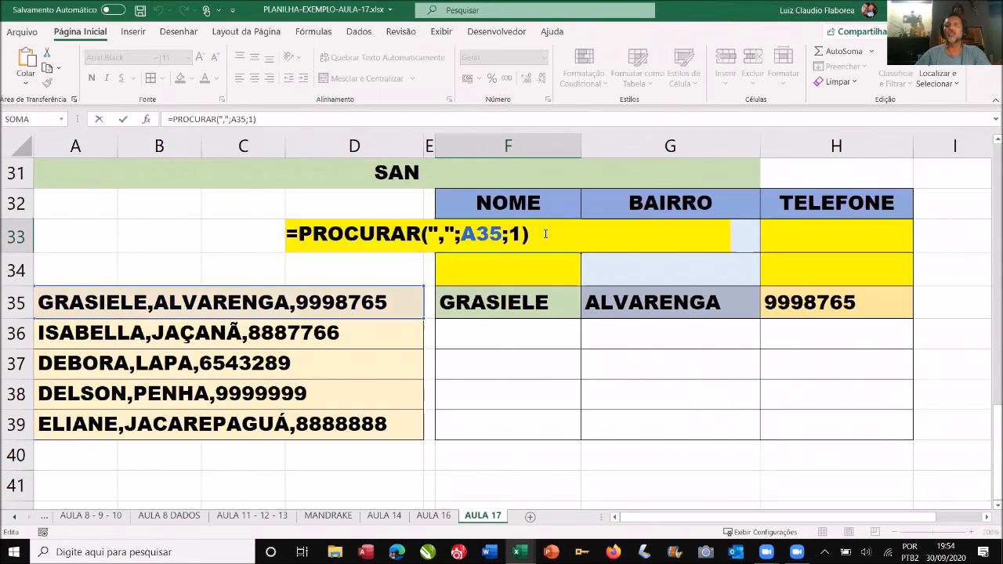
{"action": "left_click_drag", "start_coordinate": [298, 234], "coordinate": [544, 234]}
{"action": "key", "text": "ctrl+c"}
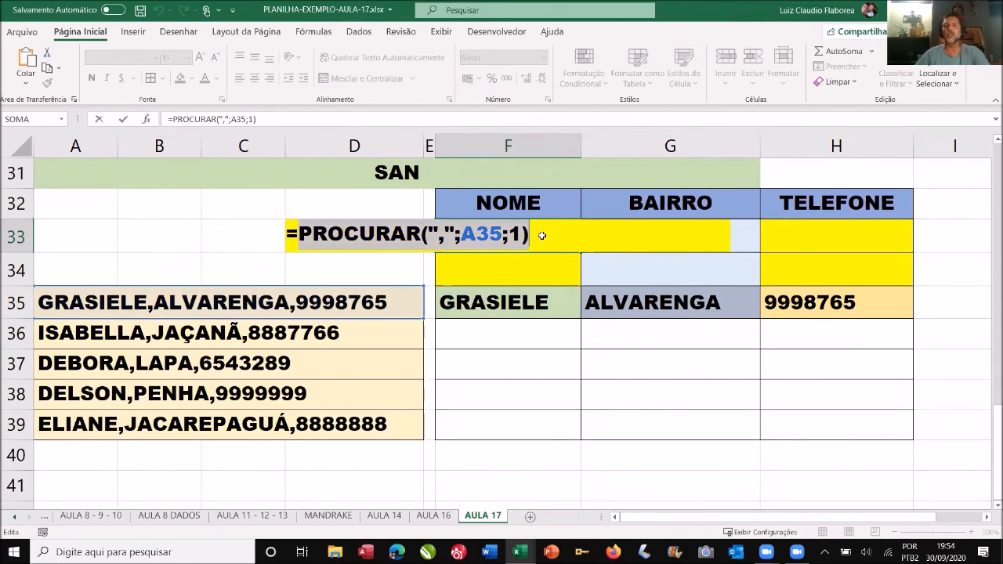
{"action": "key", "text": "Escape"}
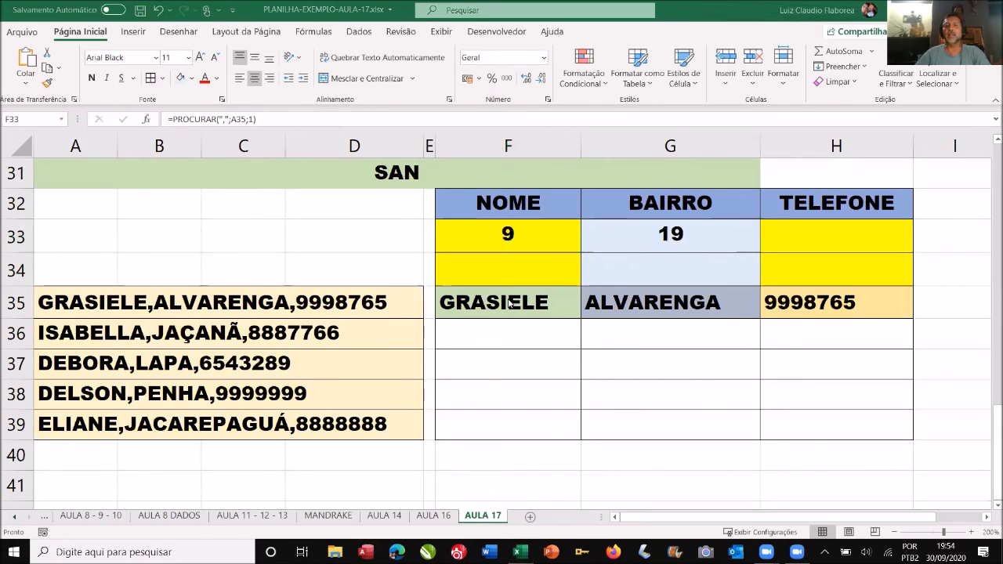
{"action": "key", "text": "F2"}
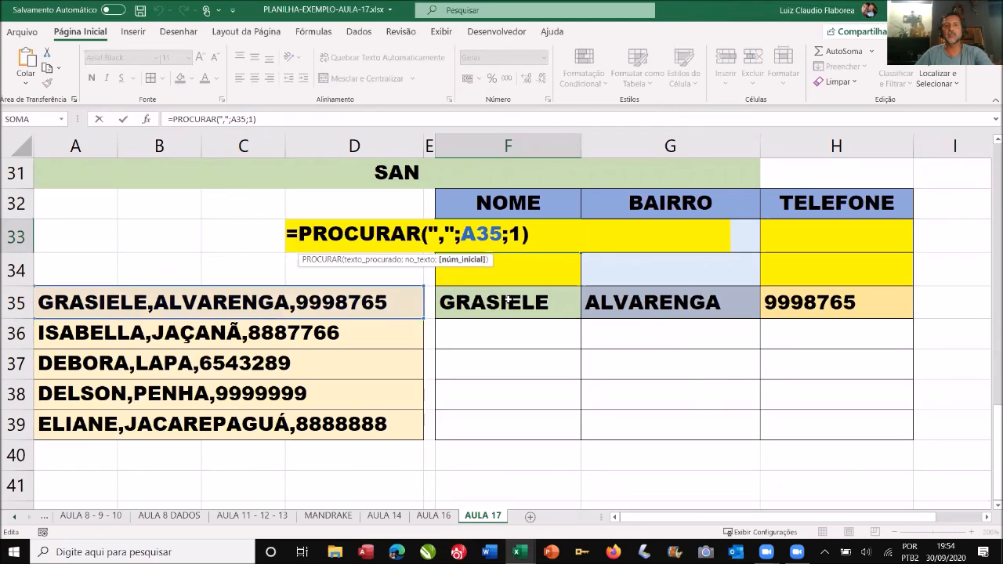
{"action": "key", "text": "Escape"}
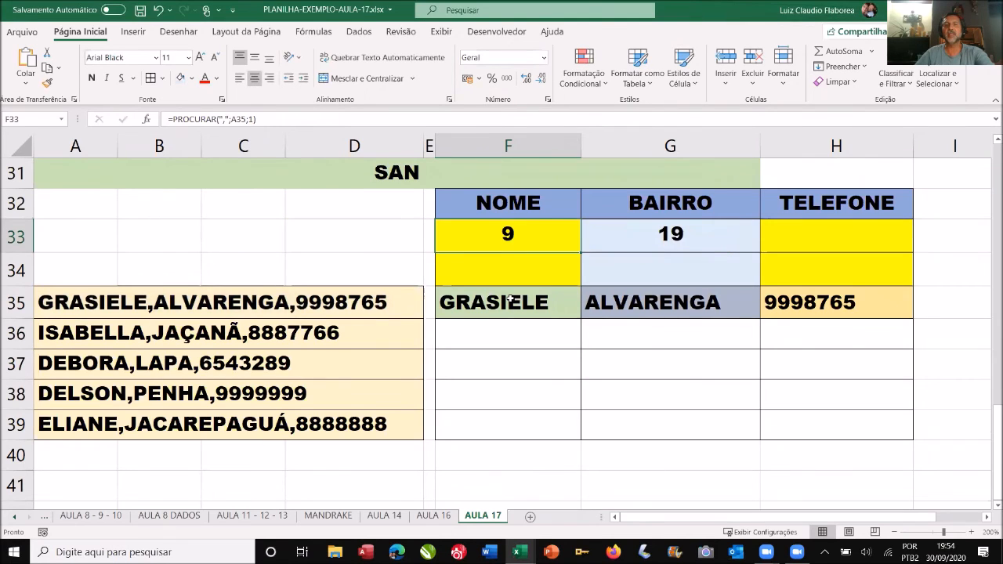
{"action": "left_click", "coordinate": [511, 300]}
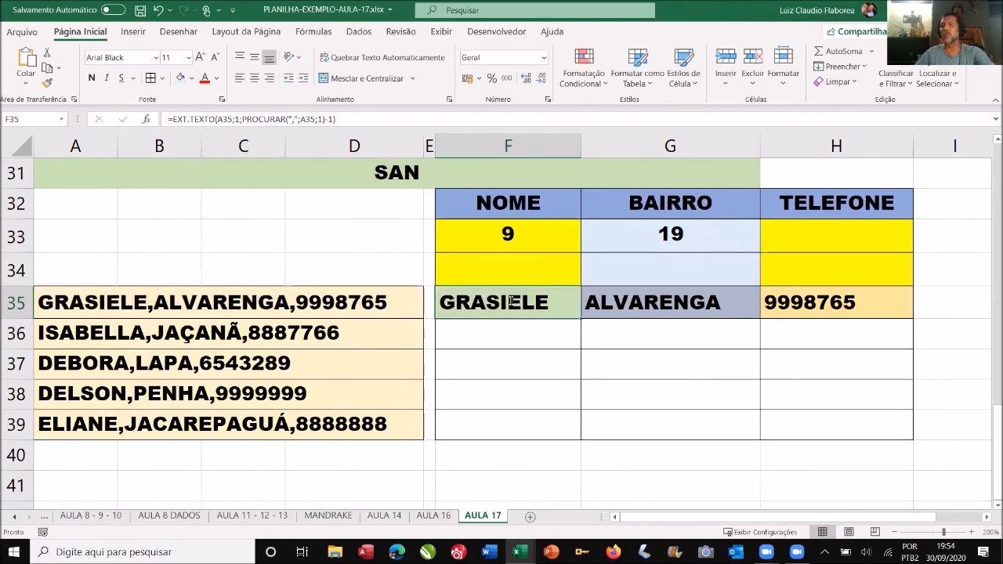
{"action": "double_click", "coordinate": [511, 302]}
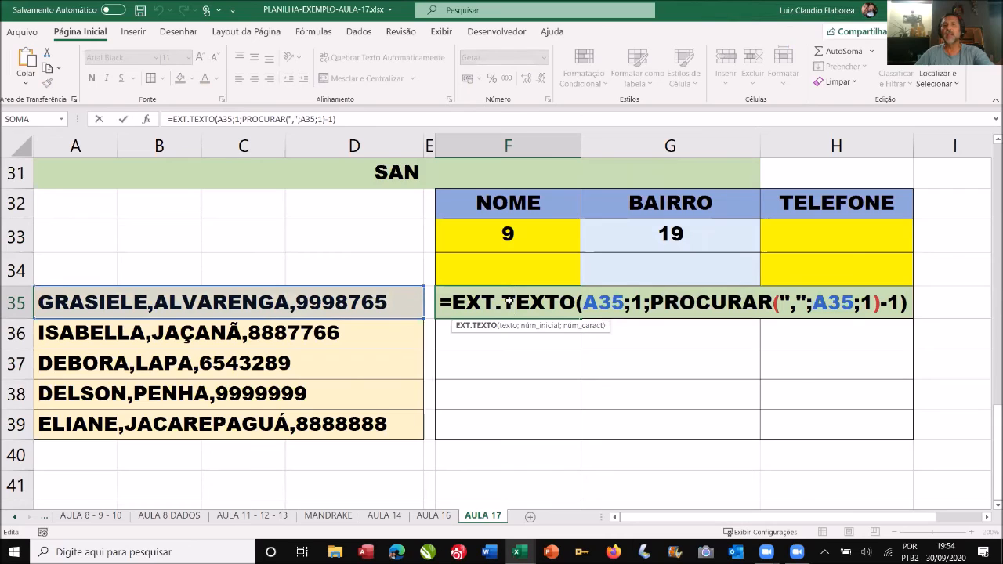
{"action": "key", "text": "Escape"}
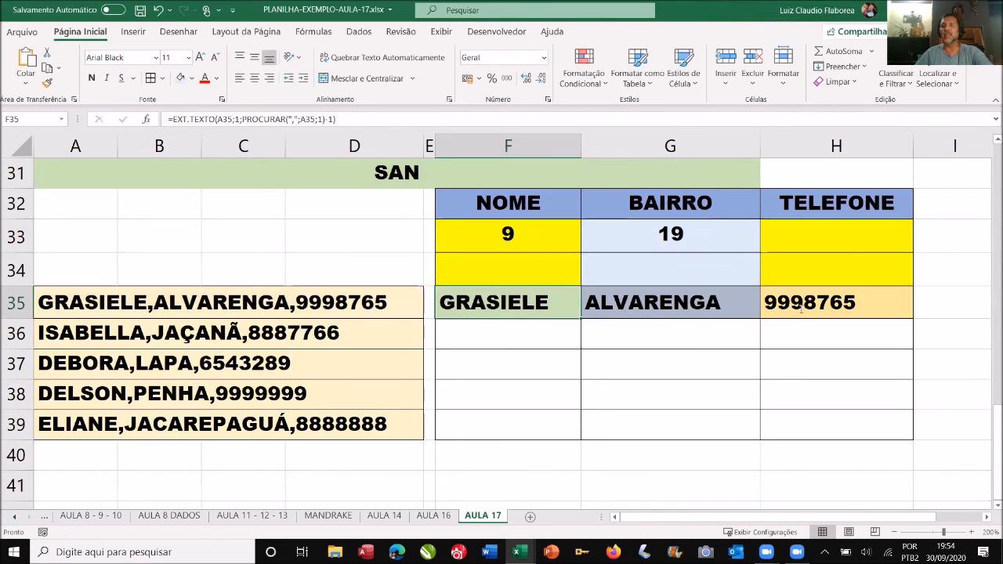
Step: Replace both F33 references in G35's BAIRRO formula with PROCURAR(",";A35;1), keeping ALVARENGA
{"action": "double_click", "coordinate": [623, 306]}
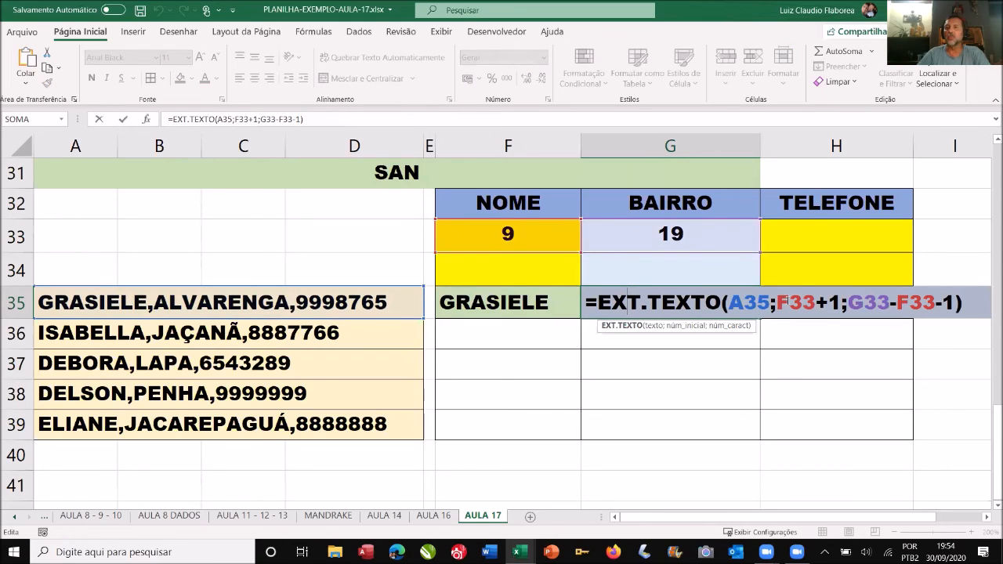
{"action": "double_click", "coordinate": [810, 303]}
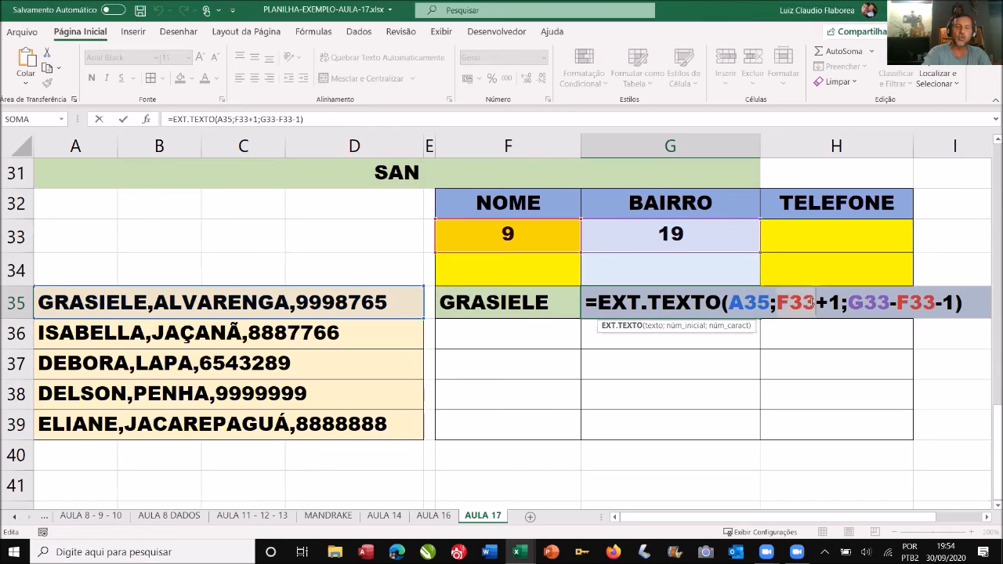
{"action": "key", "text": "ctrl+v"}
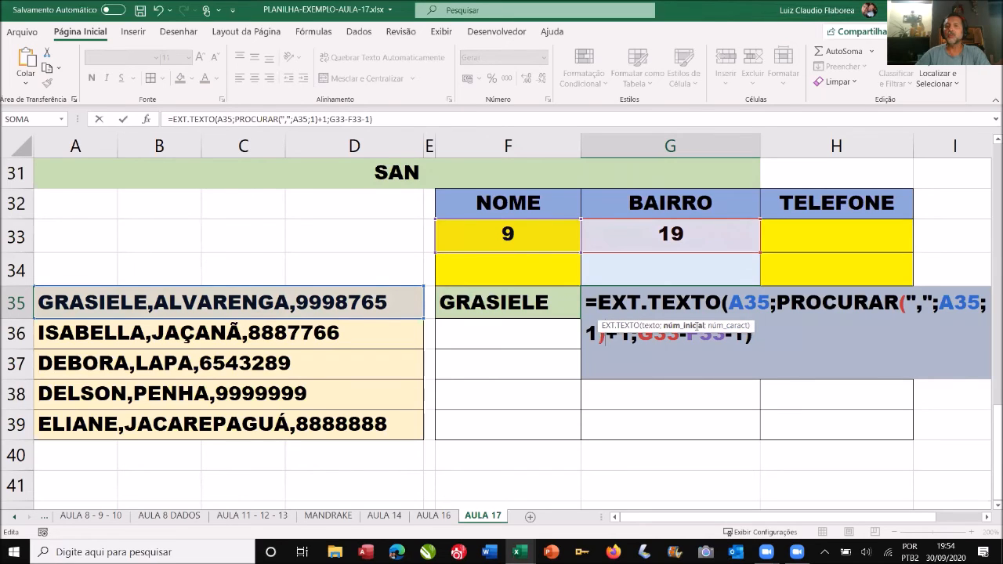
{"action": "left_click_drag", "start_coordinate": [697, 326], "coordinate": [698, 424]}
{"action": "left_click_drag", "start_coordinate": [689, 332], "coordinate": [724, 328]}
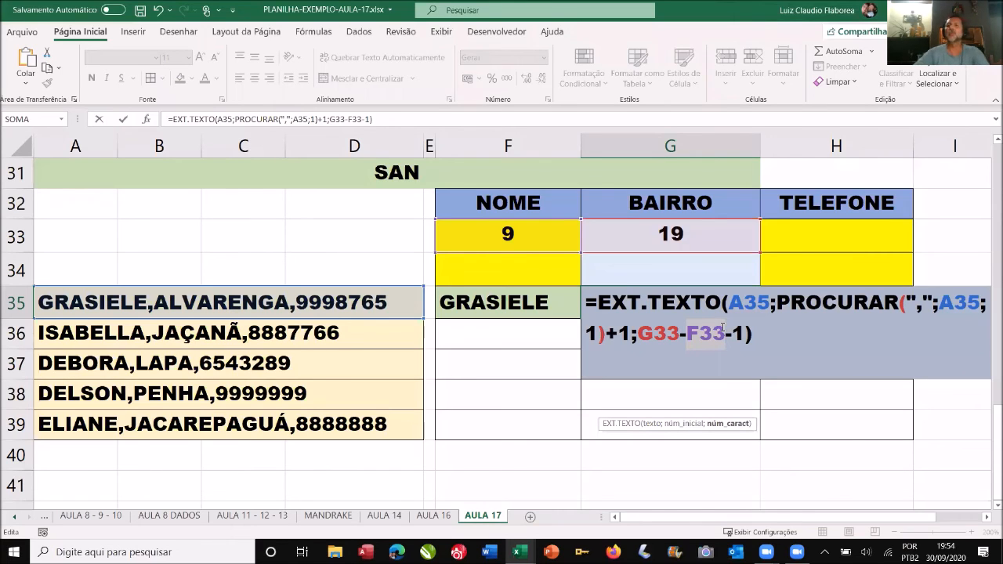
{"action": "key", "text": "ctrl+v"}
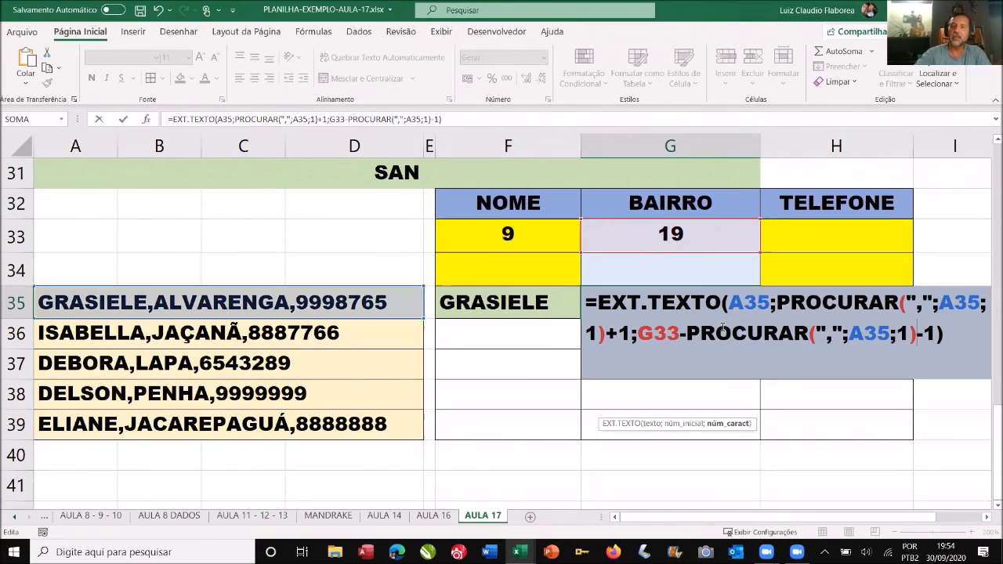
{"action": "key", "text": "Return"}
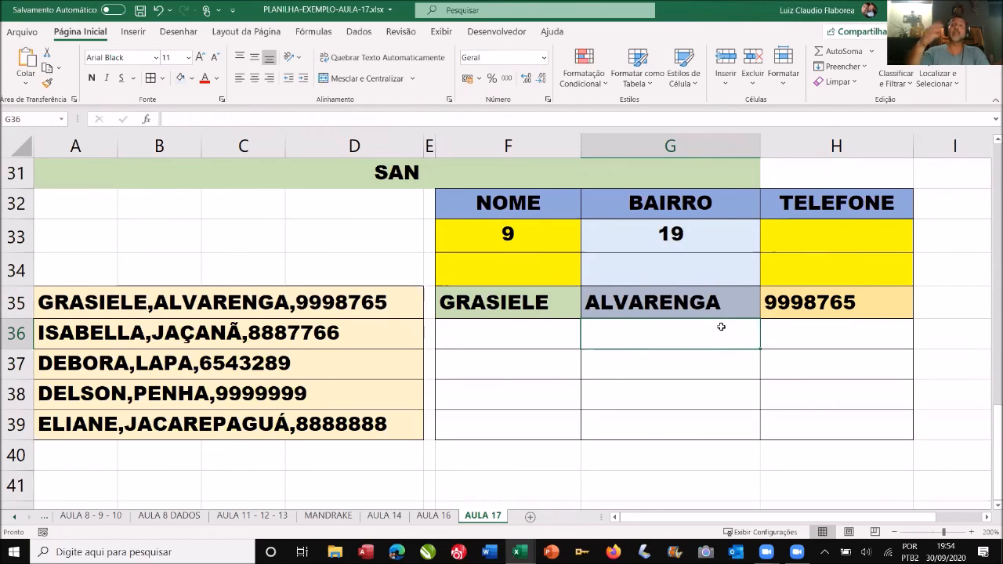
Step: Inspect H35's formula, then replace F33 in G33 with PROCURAR(",";A35;1), still giving 19
{"action": "double_click", "coordinate": [812, 302]}
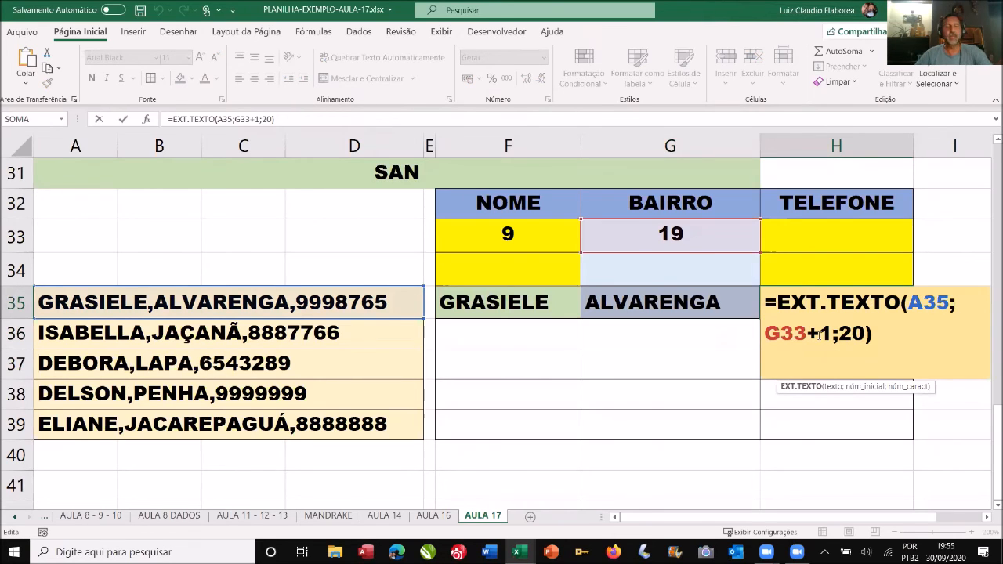
{"action": "key", "text": "Escape"}
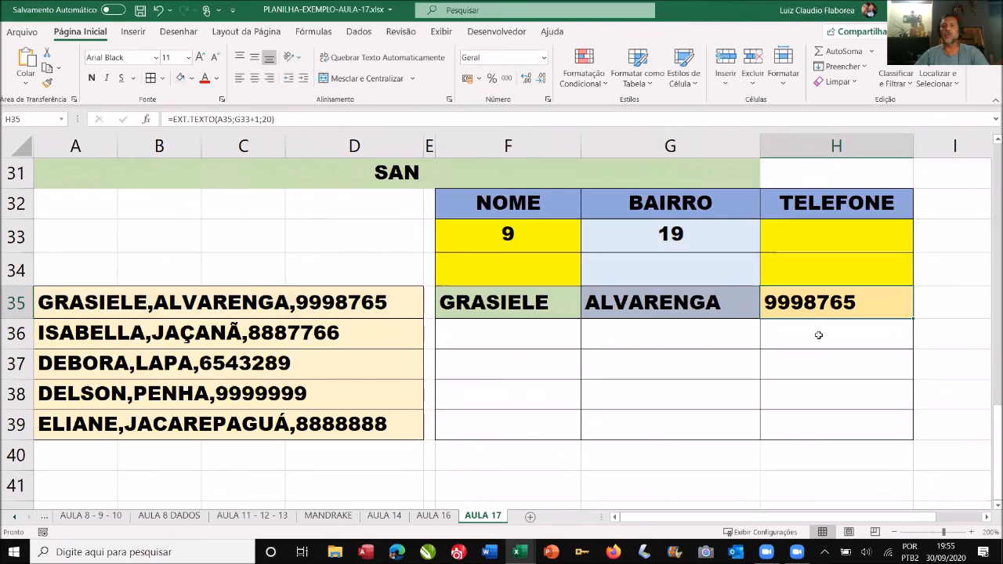
{"action": "double_click", "coordinate": [696, 238]}
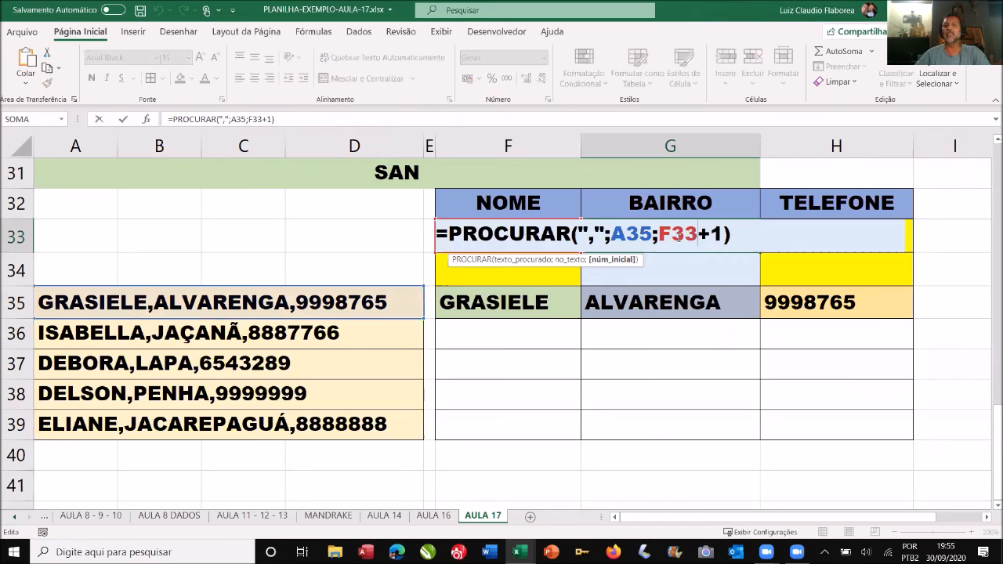
{"action": "left_click_drag", "start_coordinate": [659, 236], "coordinate": [694, 237]}
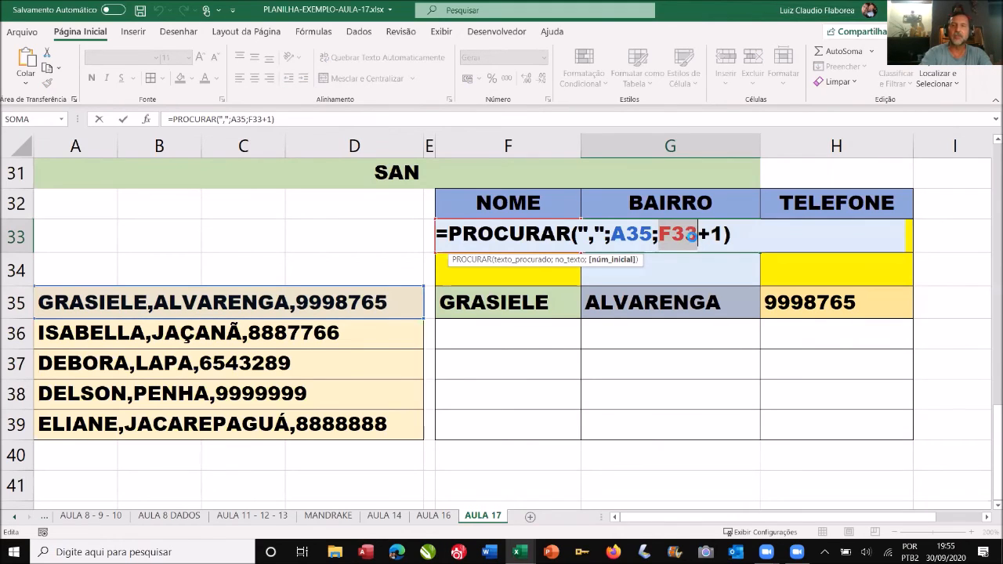
{"action": "key", "text": "ctrl+v"}
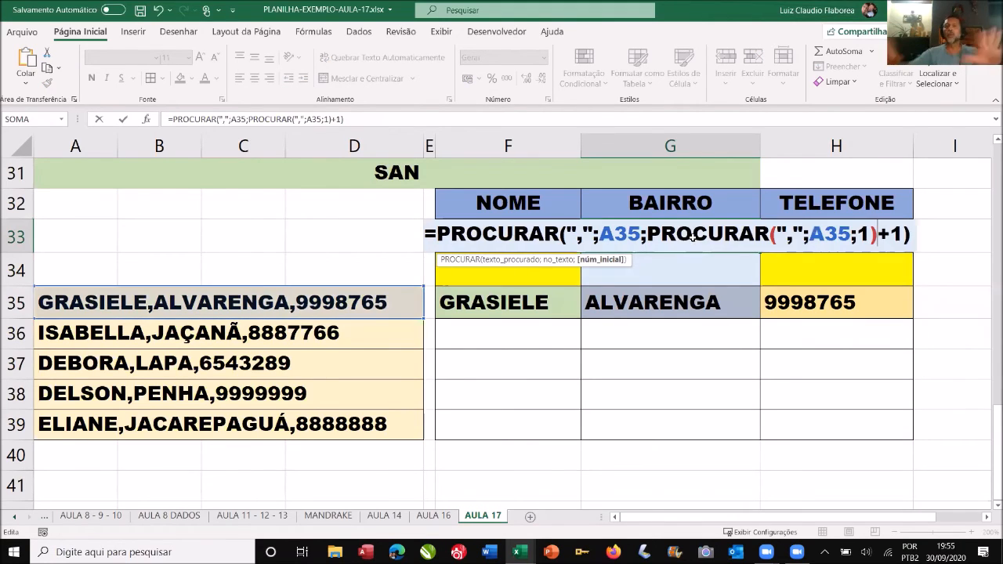
{"action": "key", "text": "Return"}
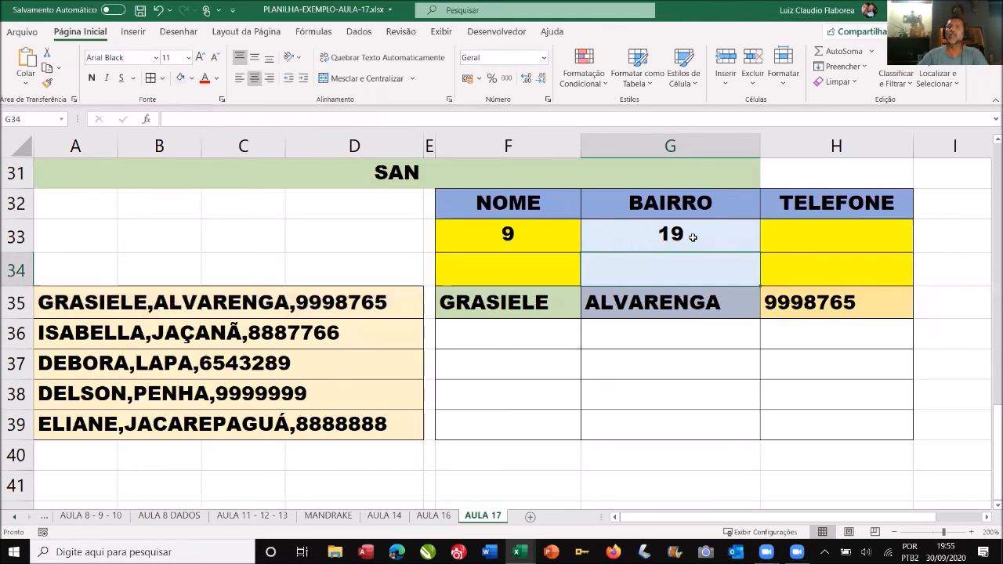
Step: Empty helper cell F33 and confirm G35's formula no longer depends on it
{"action": "left_click", "coordinate": [548, 240]}
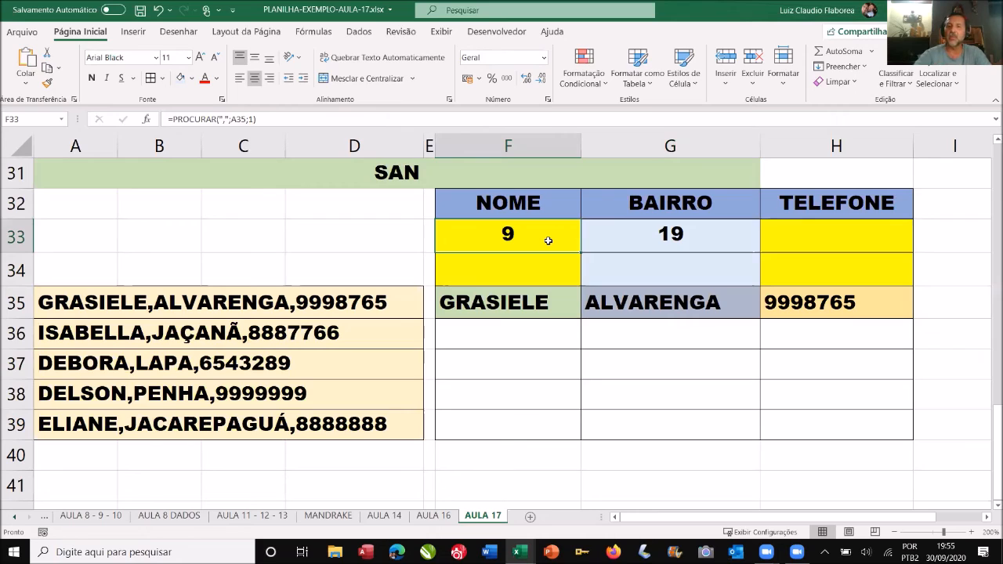
{"action": "key", "text": "Delete"}
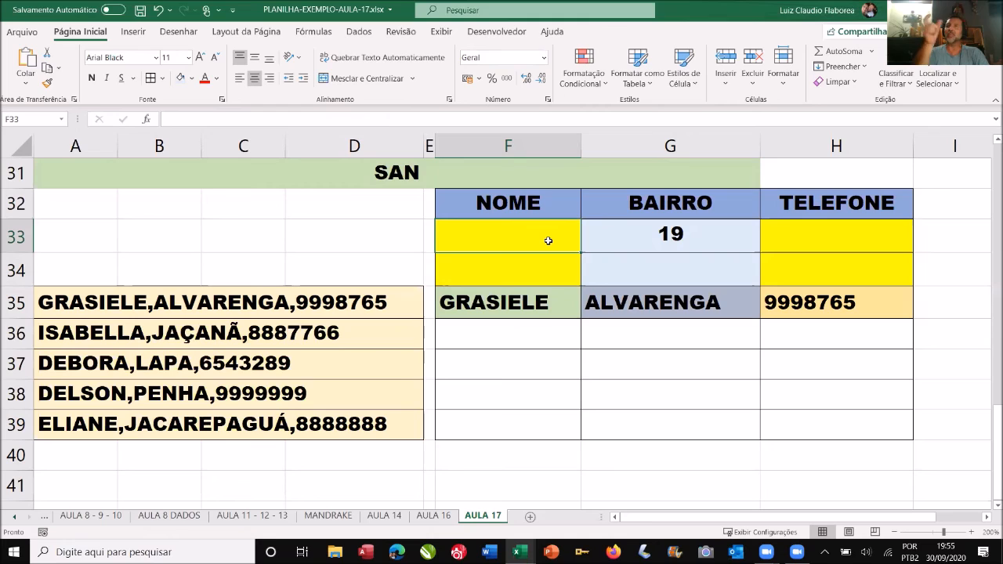
{"action": "double_click", "coordinate": [606, 300]}
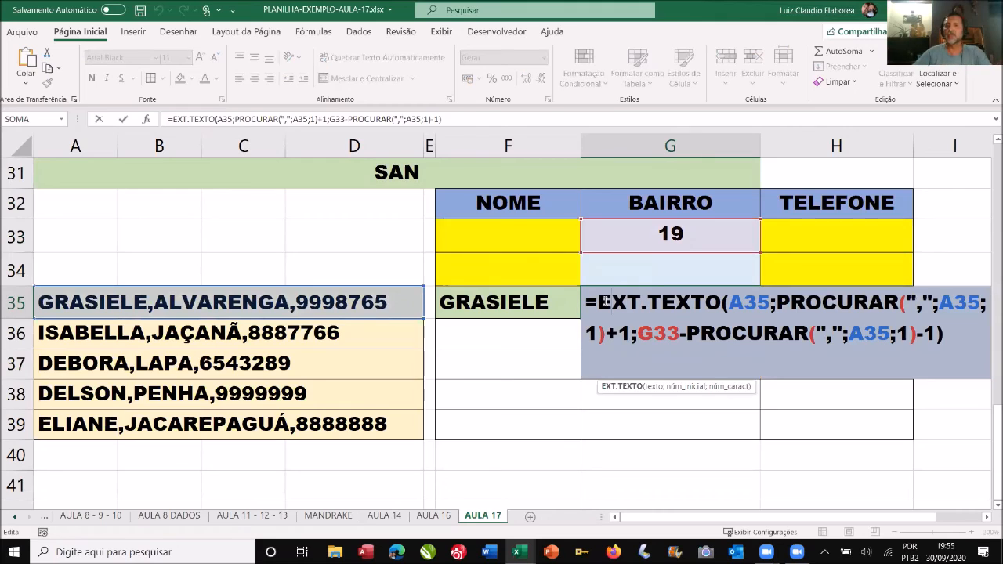
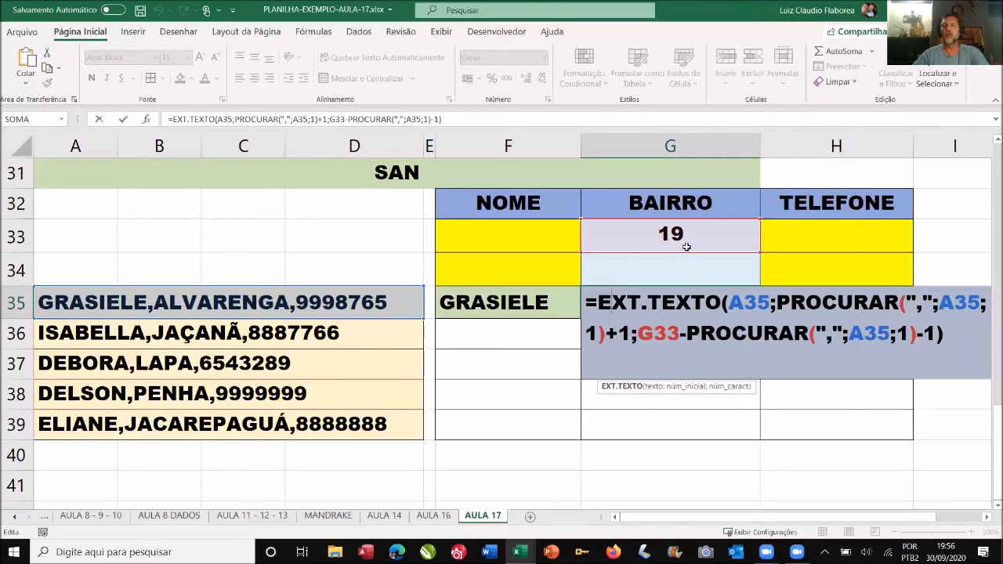
Step: Commit G35's formula, copy the second-comma PROCURAR expression from G33 unchanged, and reopen G35's formula
{"action": "key", "text": "ctrl+Return"}
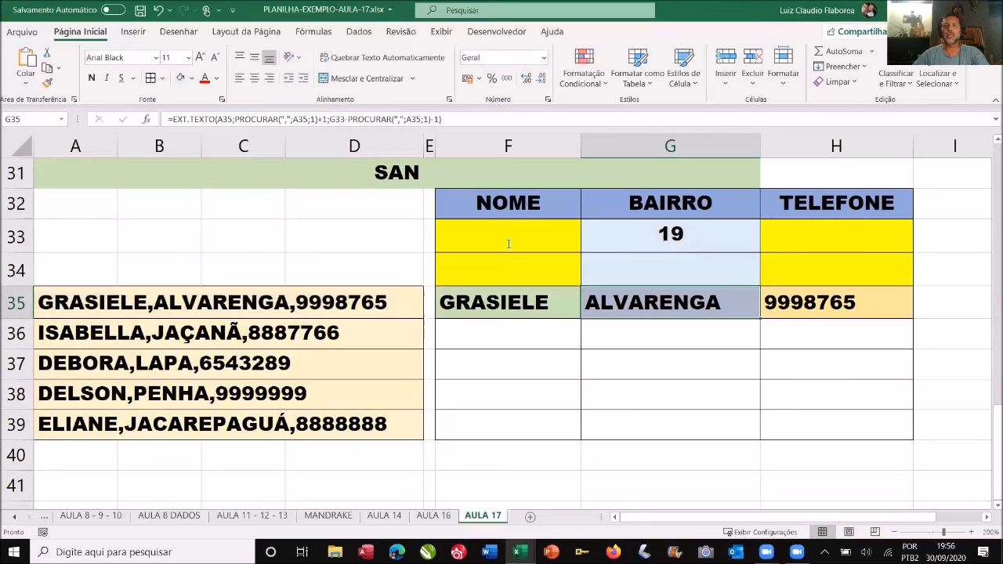
{"action": "double_click", "coordinate": [646, 238]}
{"action": "left_click_drag", "start_coordinate": [444, 237], "coordinate": [902, 236]}
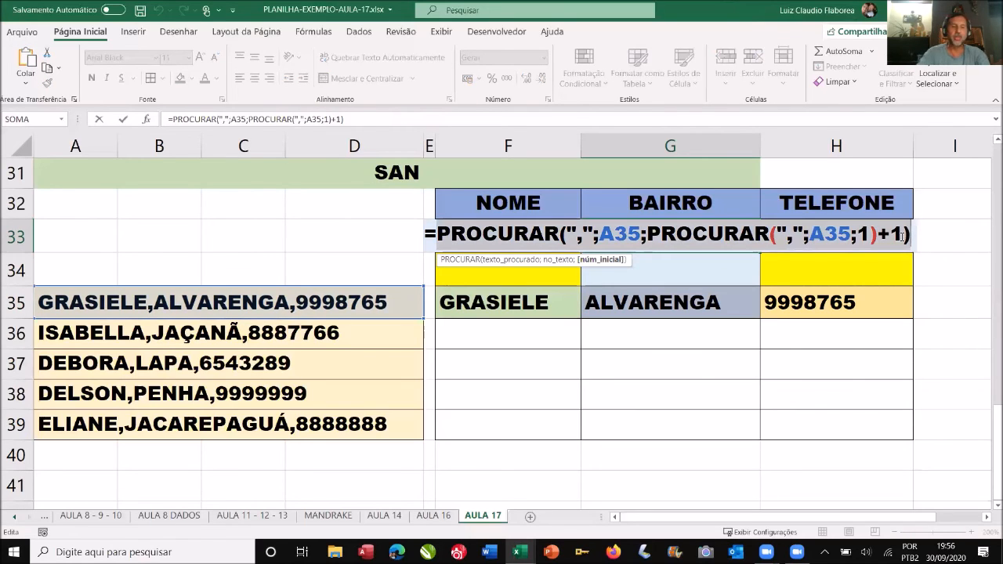
{"action": "key", "text": "ctrl+c"}
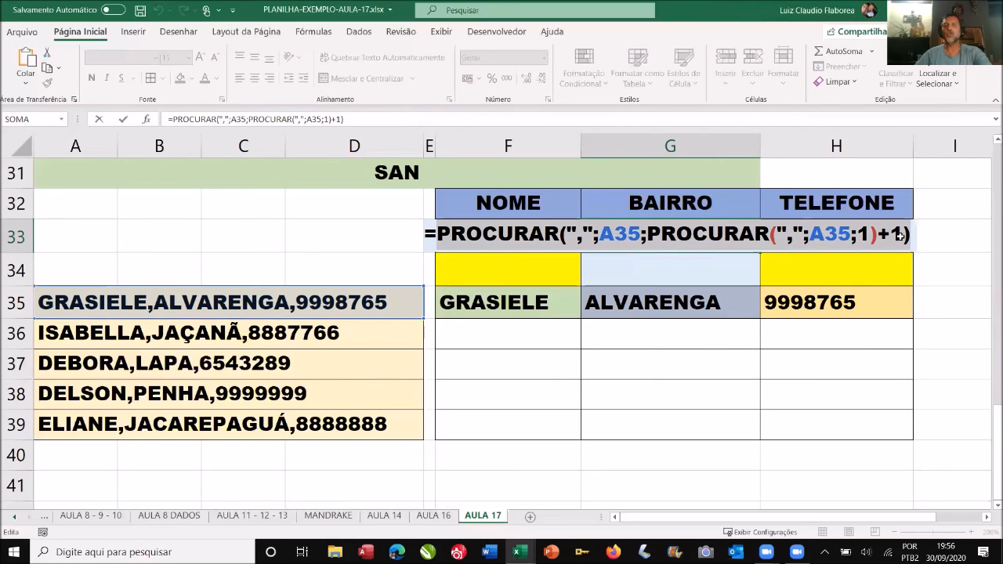
{"action": "key", "text": "Escape"}
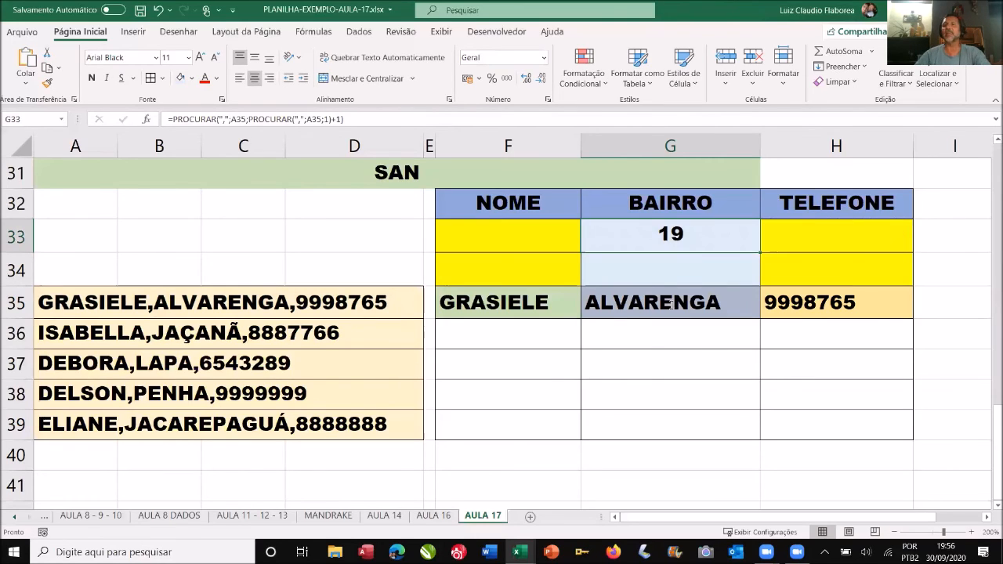
{"action": "double_click", "coordinate": [672, 306]}
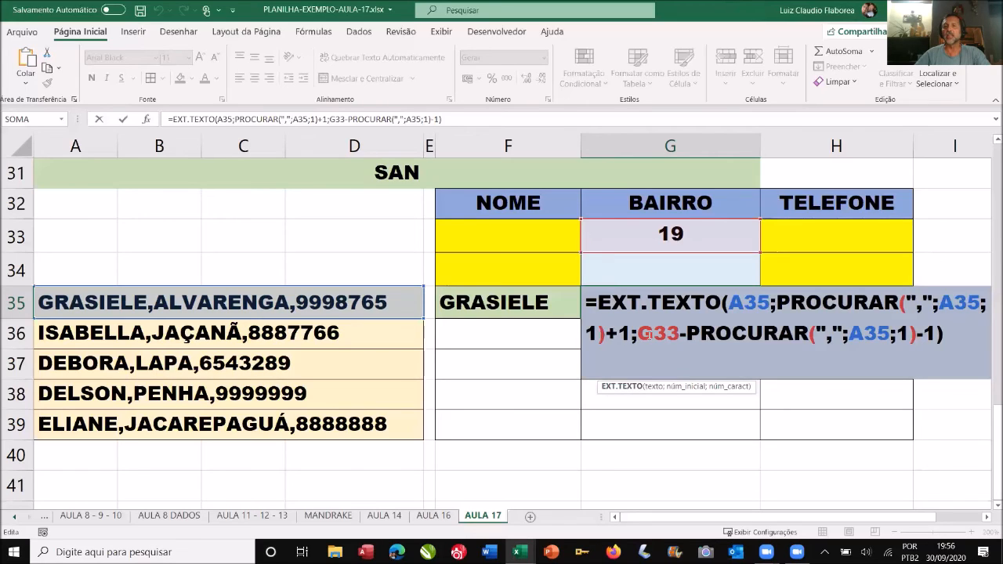
Step: Swap the G33 reference in G35's BAIRRO formula for the pasted PROCURAR expression, still giving ALVARENGA
{"action": "double_click", "coordinate": [675, 331]}
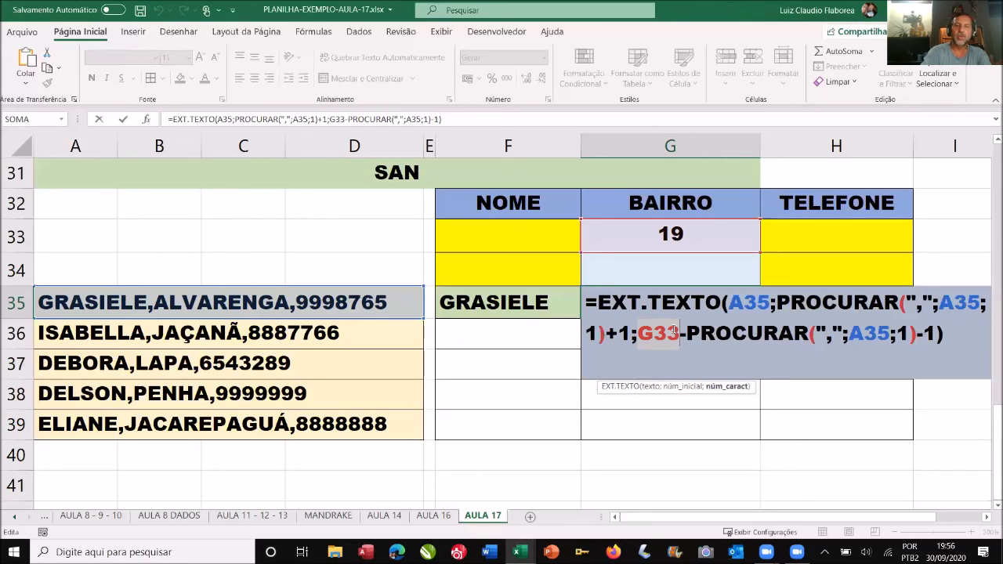
{"action": "key", "text": "ctrl+v"}
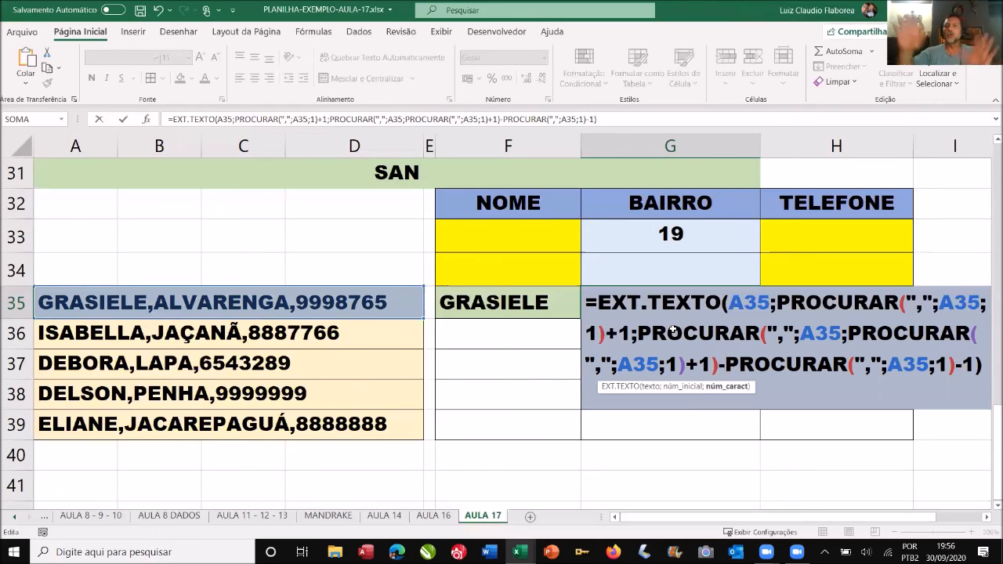
{"action": "key", "text": "Return"}
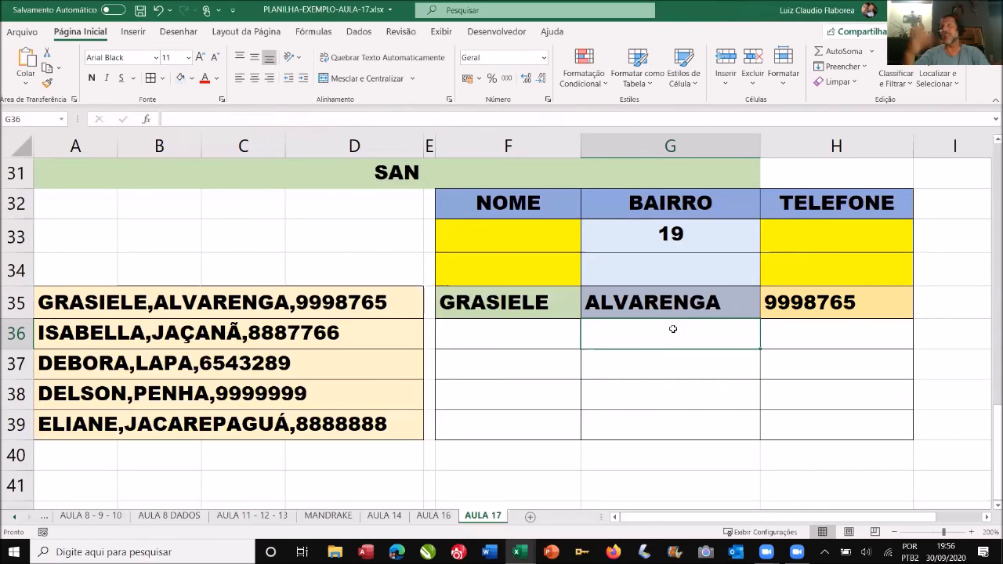
Step: Paste the PROCURAR expression in place of G33 in H35's TELEFONE formula, then clear the helper value 19 from G33
{"action": "double_click", "coordinate": [541, 302]}
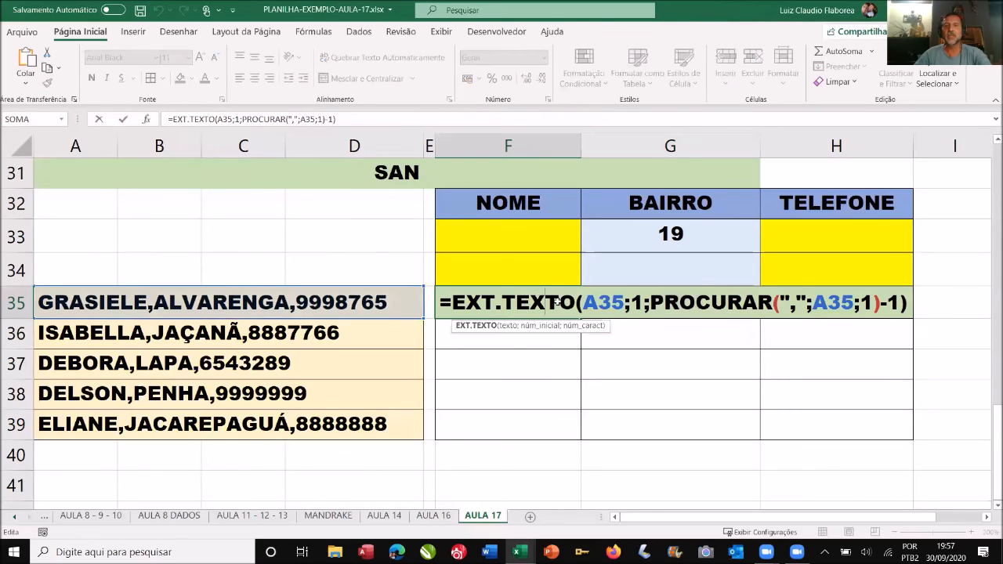
{"action": "key", "text": "Escape"}
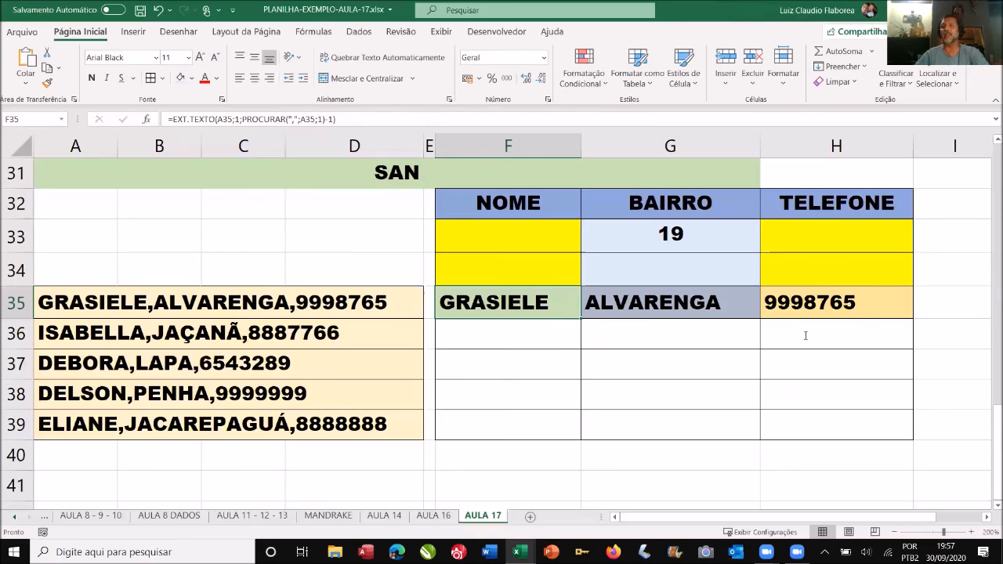
{"action": "double_click", "coordinate": [792, 306]}
{"action": "double_click", "coordinate": [779, 336]}
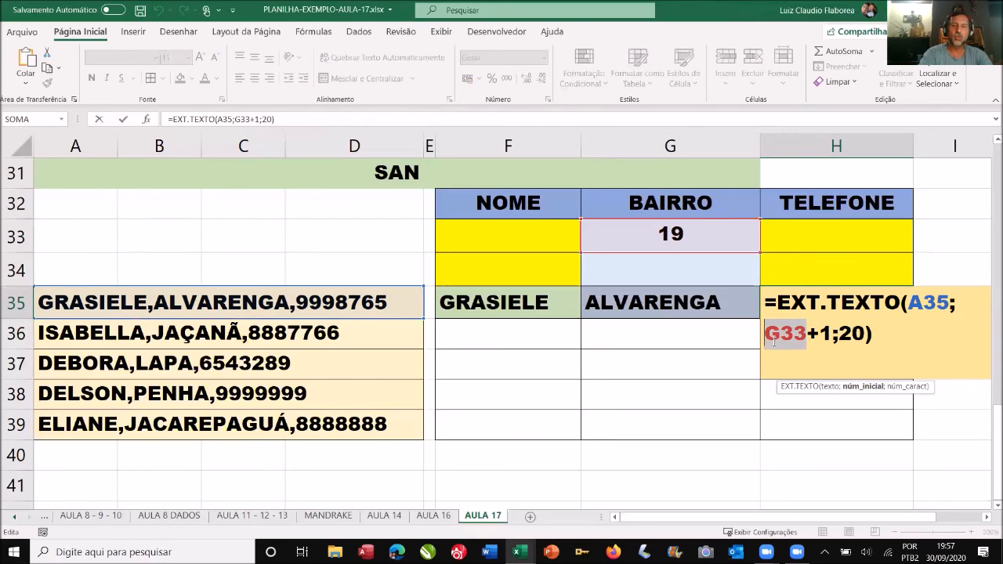
{"action": "key", "text": "ctrl+v"}
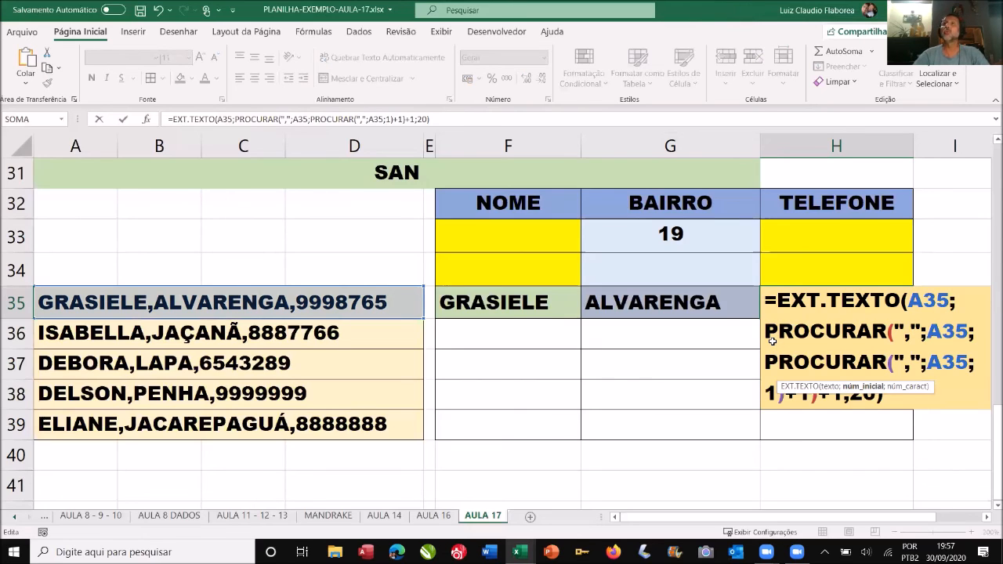
{"action": "key", "text": "Return"}
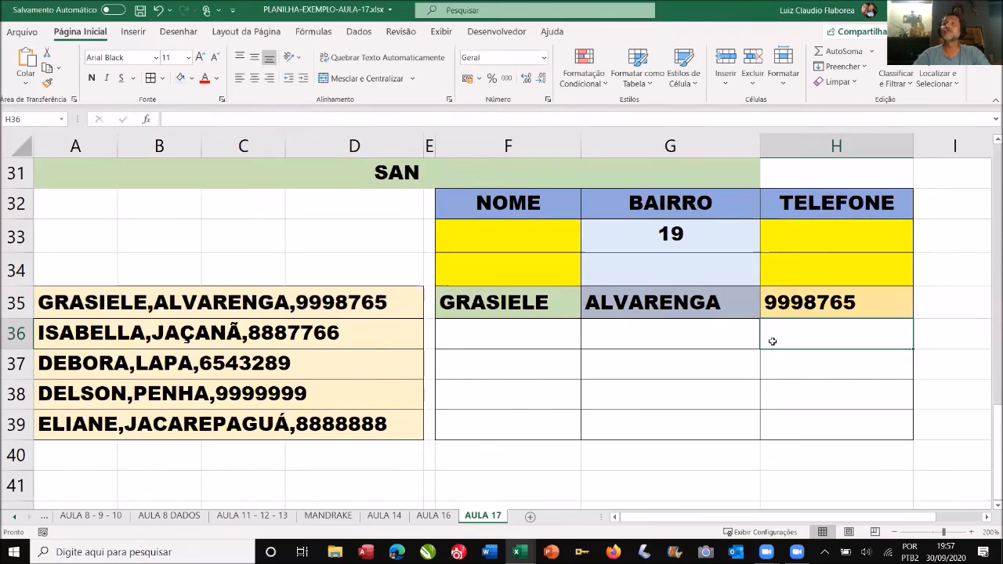
{"action": "left_click", "coordinate": [714, 244]}
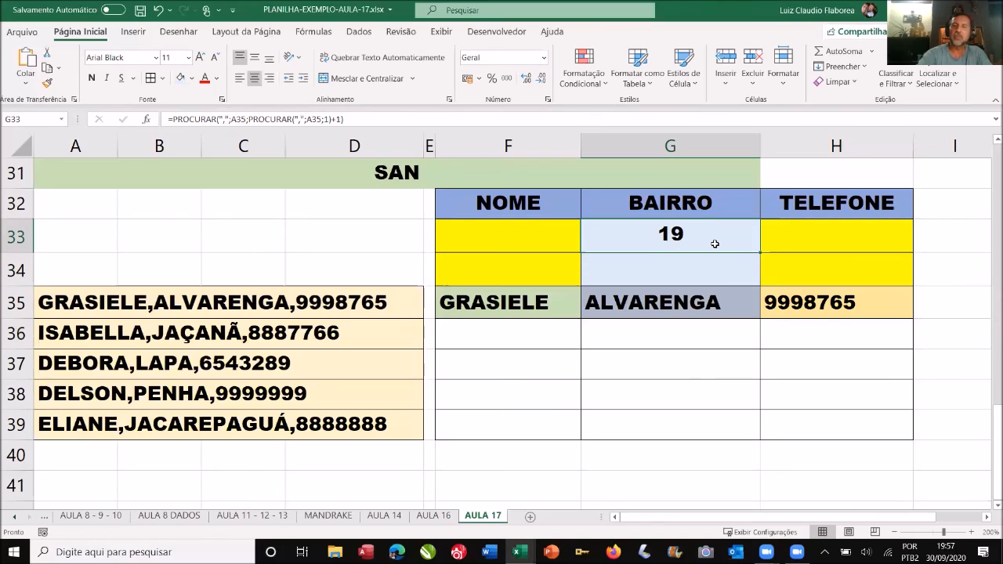
{"action": "key", "text": "Delete"}
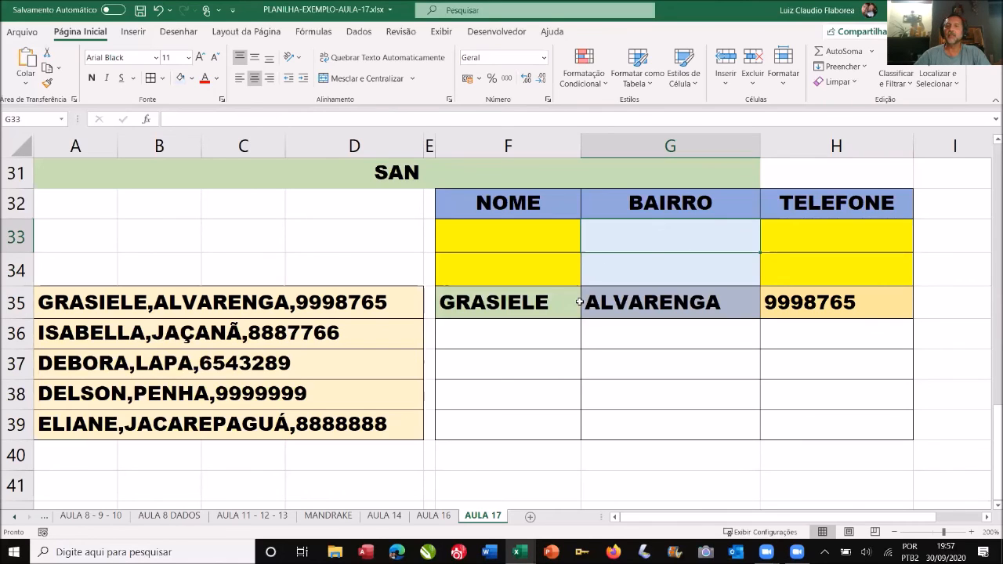
Step: Copy the F35:H35 formulas into F36:H39 so rows 36–39 split into name, neighbourhood and phone
{"action": "left_click_drag", "start_coordinate": [486, 302], "coordinate": [784, 303]}
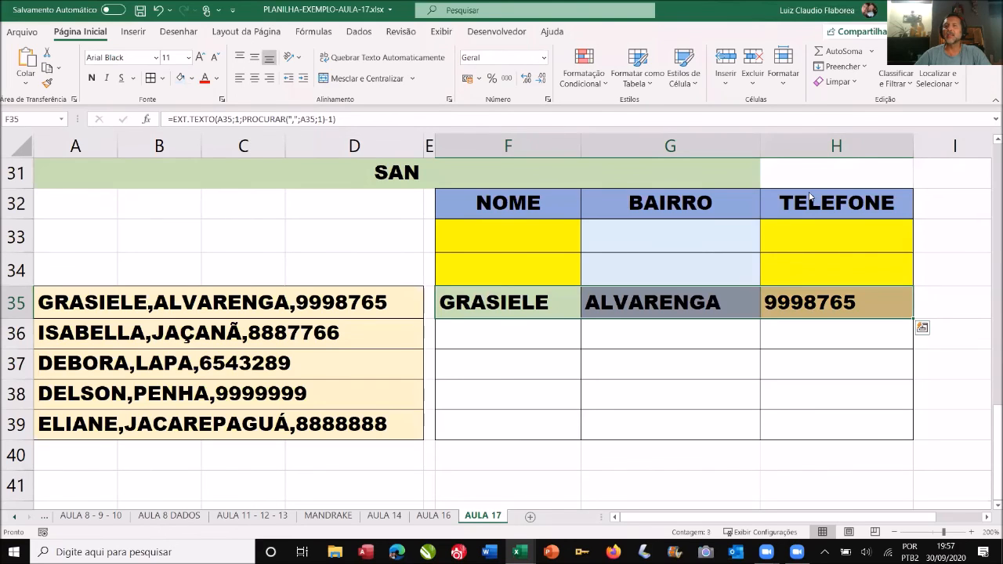
{"action": "right_click", "coordinate": [777, 303]}
{"action": "key", "text": "ctrl+c"}
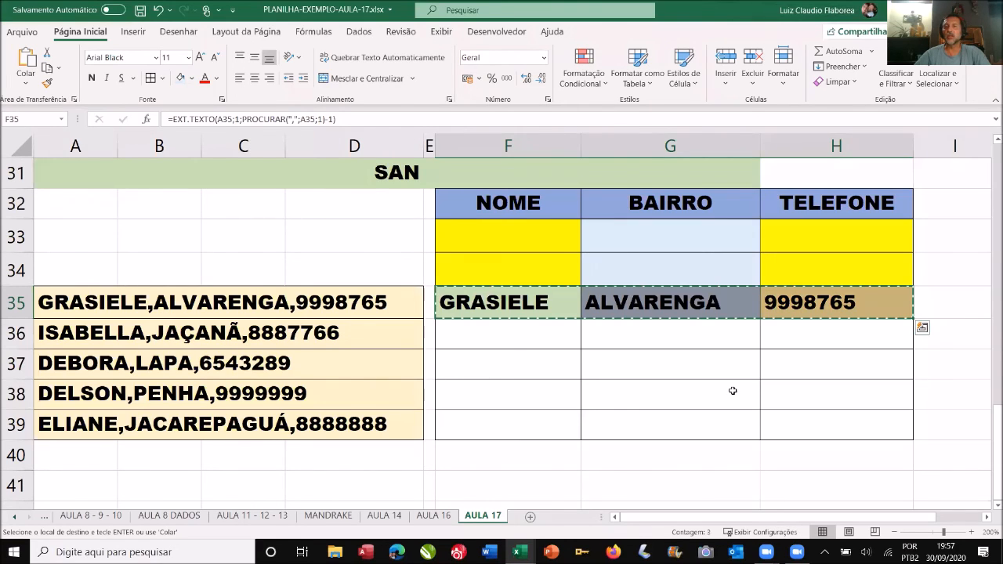
{"action": "left_click_drag", "start_coordinate": [470, 333], "coordinate": [801, 423]}
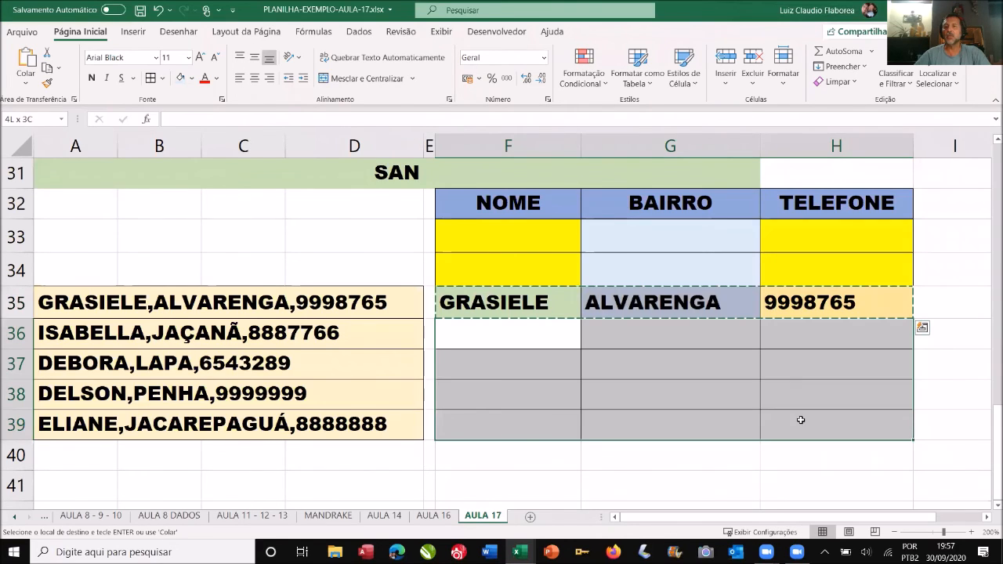
{"action": "right_click", "coordinate": [838, 127]}
{"action": "left_click", "coordinate": [838, 122]}
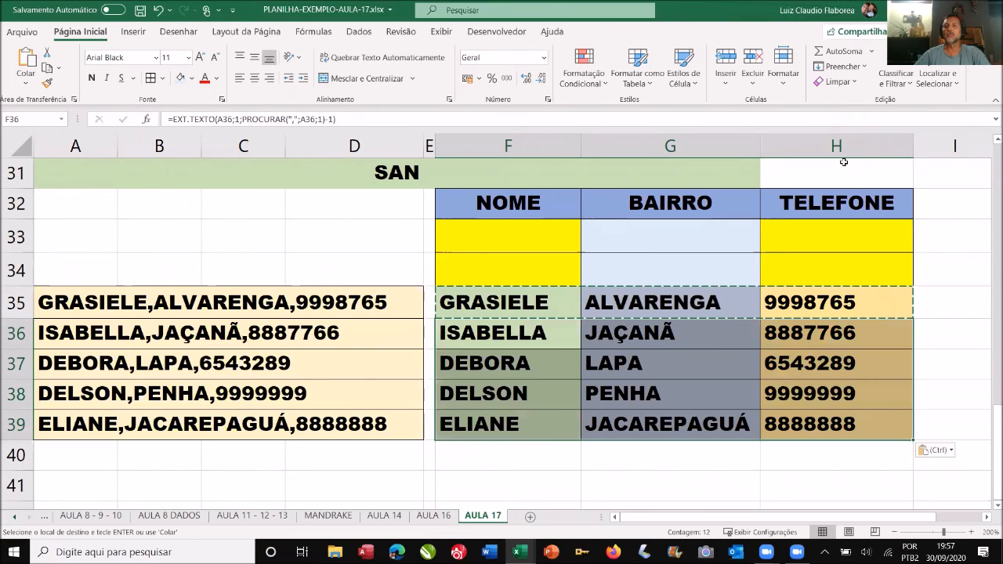
{"action": "left_click", "coordinate": [823, 230]}
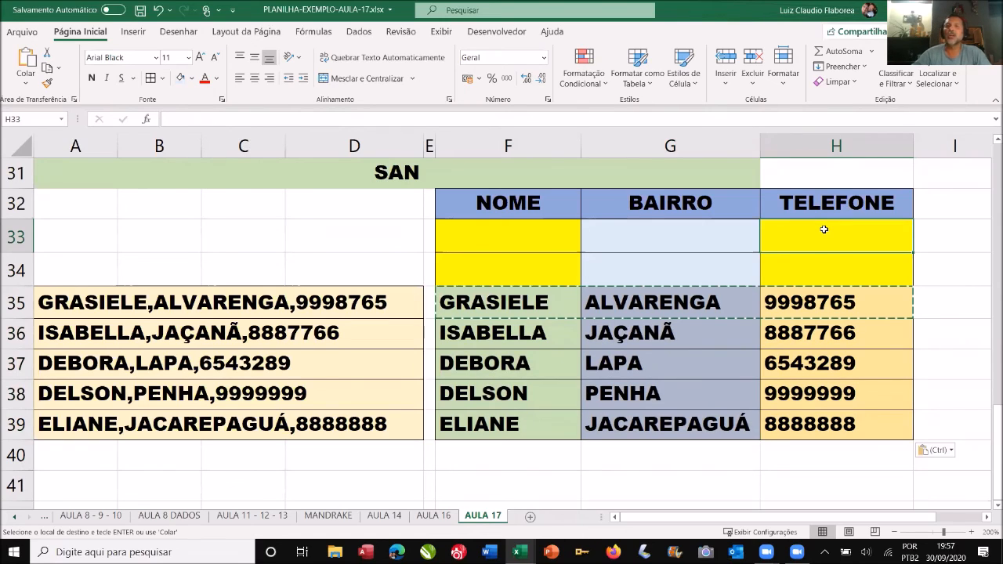
{"action": "double_click", "coordinate": [525, 309]}
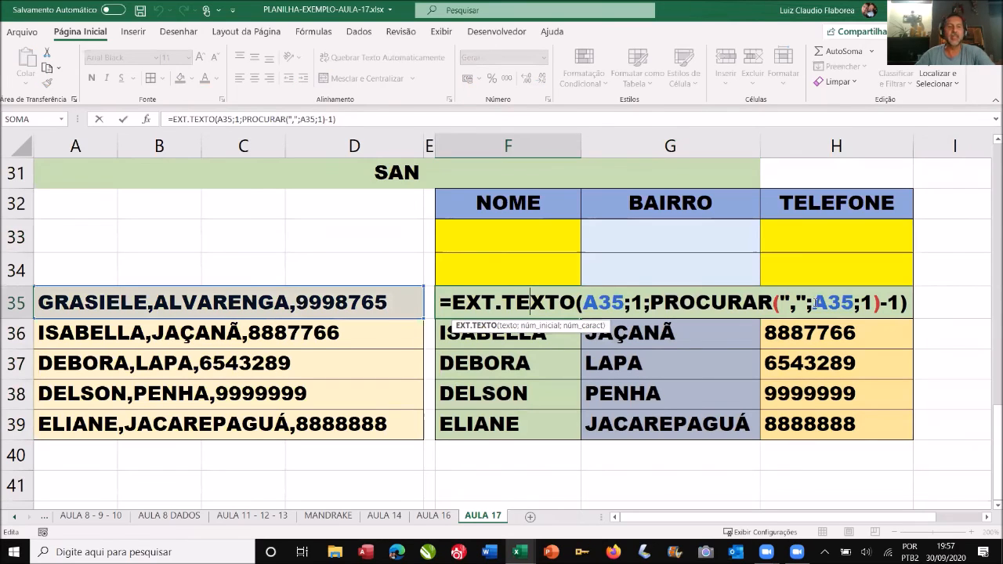
{"action": "key", "text": "Escape"}
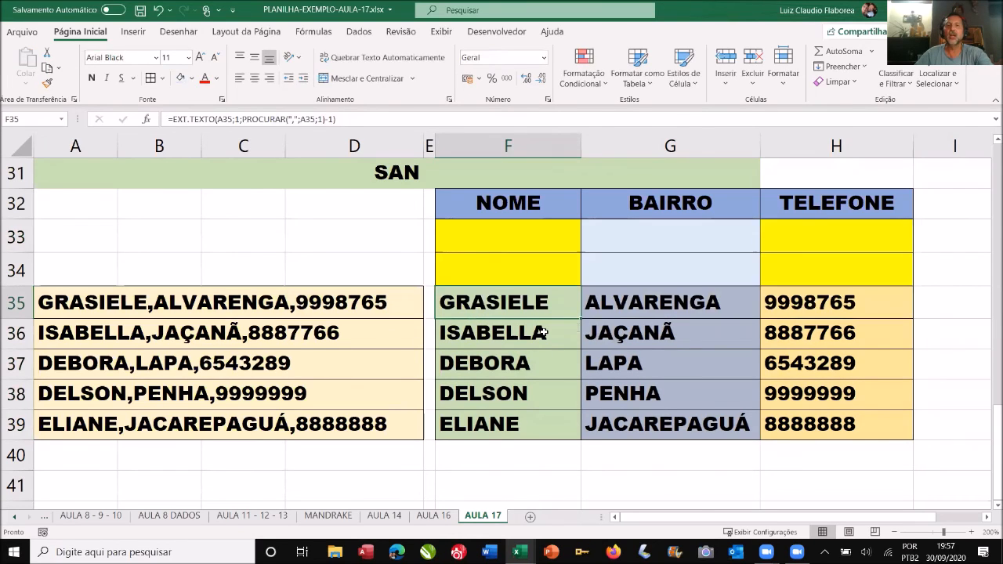
{"action": "double_click", "coordinate": [543, 332]}
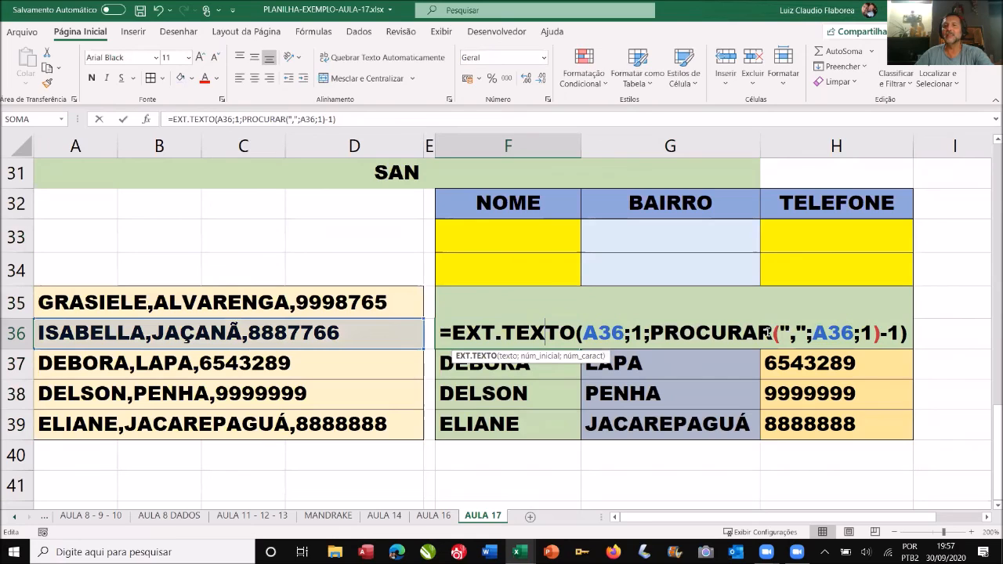
{"action": "key", "text": "Escape"}
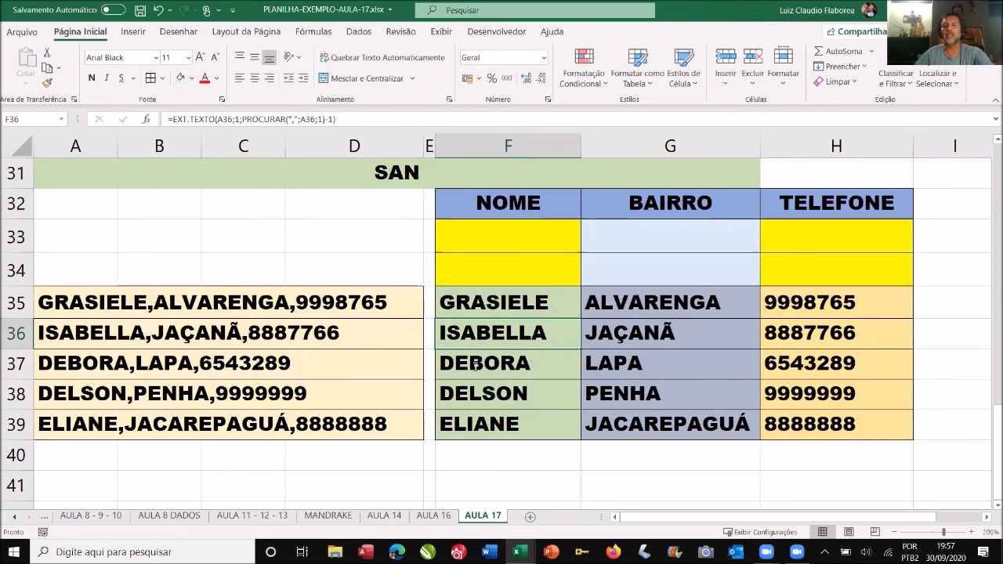
{"action": "double_click", "coordinate": [476, 366]}
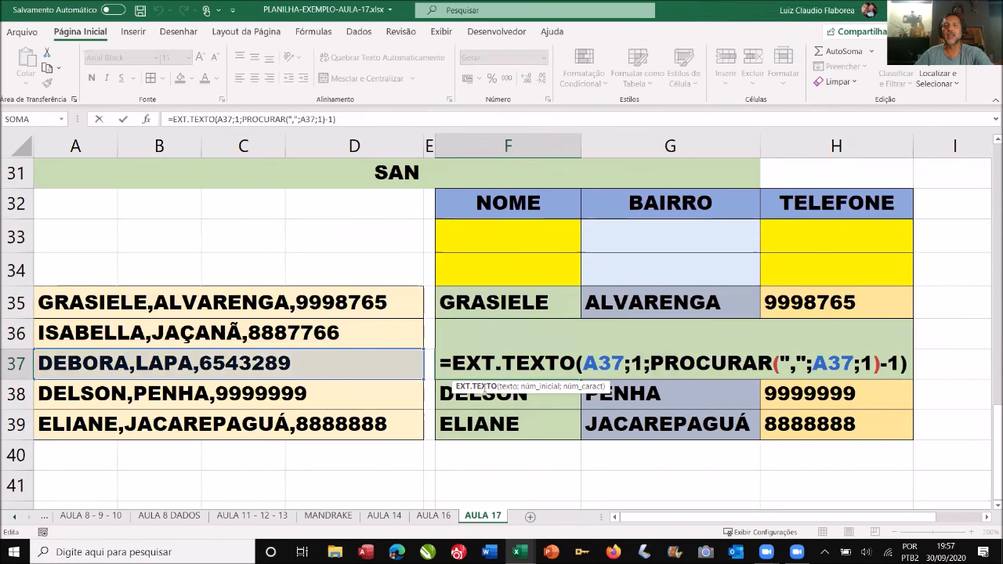
{"action": "key", "text": "Escape"}
{"action": "double_click", "coordinate": [486, 390]}
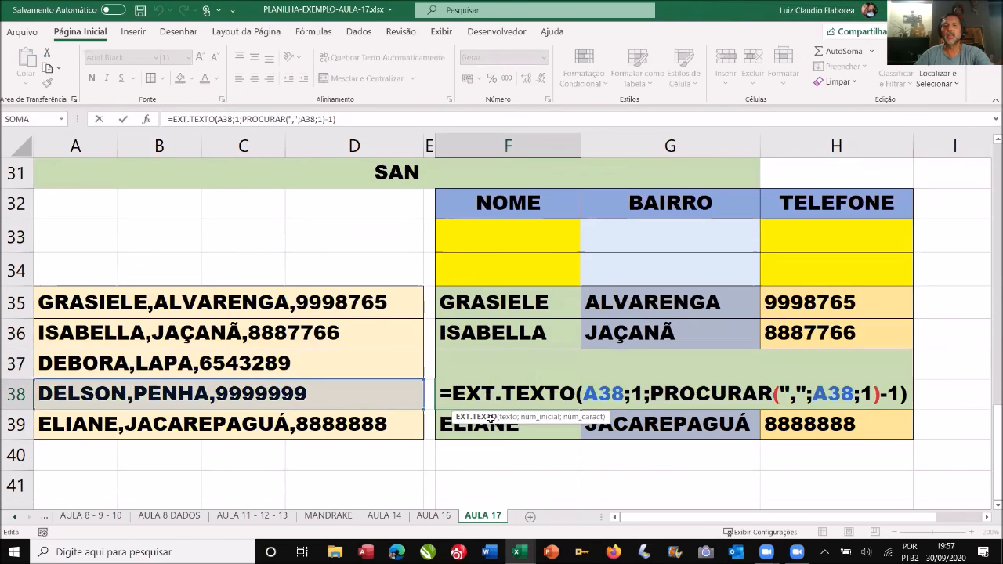
{"action": "key", "text": "Return"}
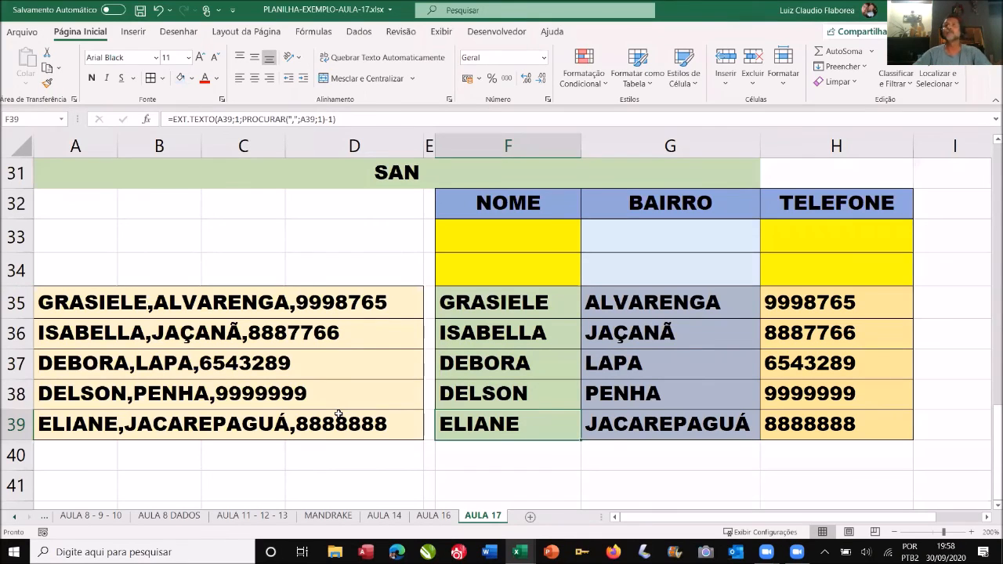
{"action": "left_click_drag", "start_coordinate": [338, 302], "coordinate": [338, 423]}
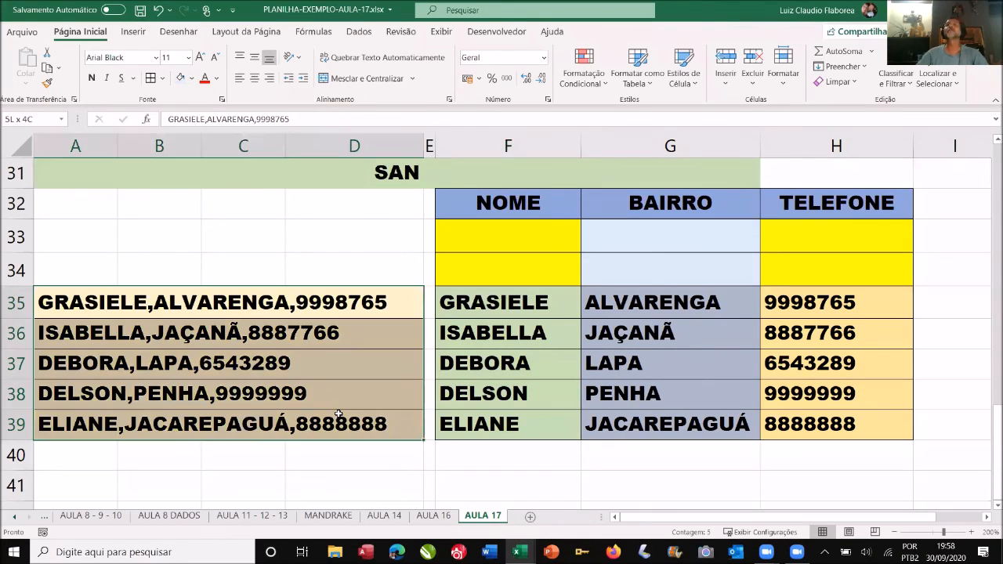
{"action": "left_click", "coordinate": [489, 234]}
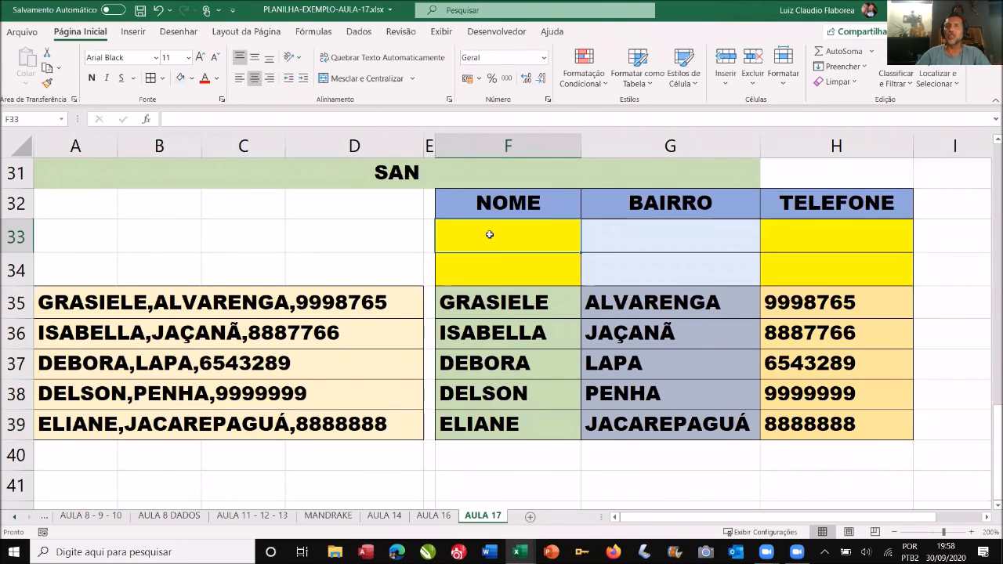
{"action": "left_click", "coordinate": [618, 235]}
{"action": "left_click", "coordinate": [539, 301]}
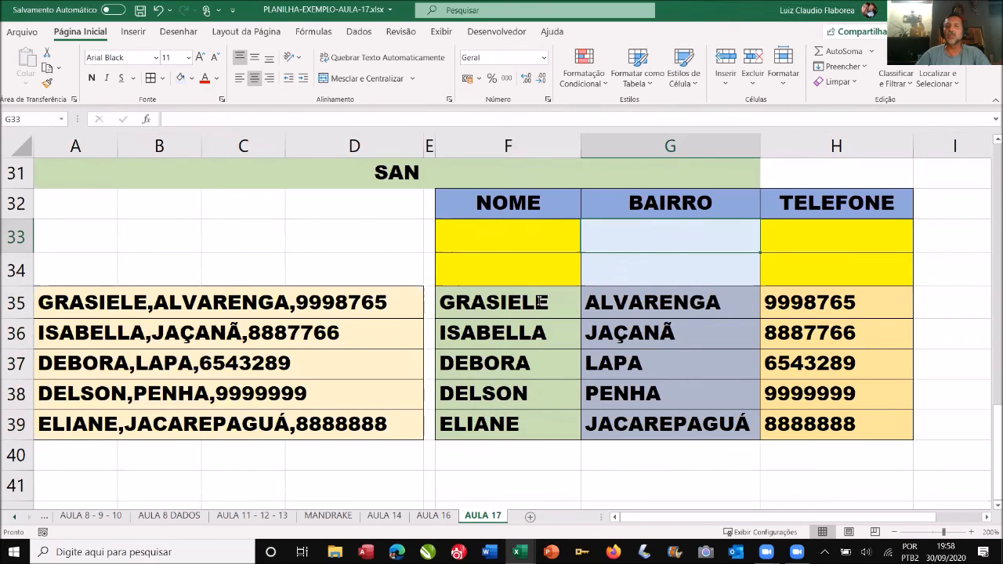
{"action": "key", "text": "F2"}
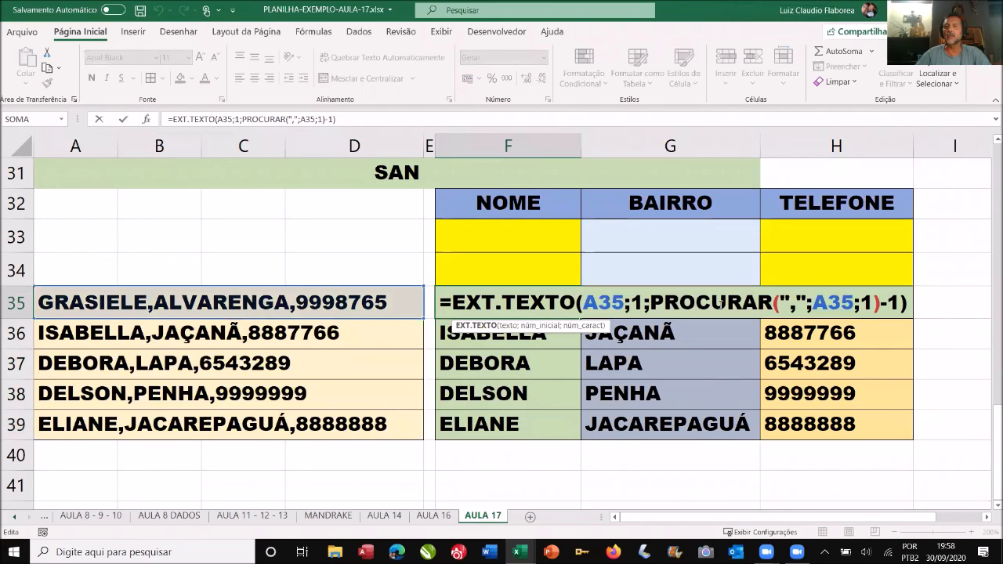
{"action": "left_click_drag", "start_coordinate": [820, 307], "coordinate": [887, 300]}
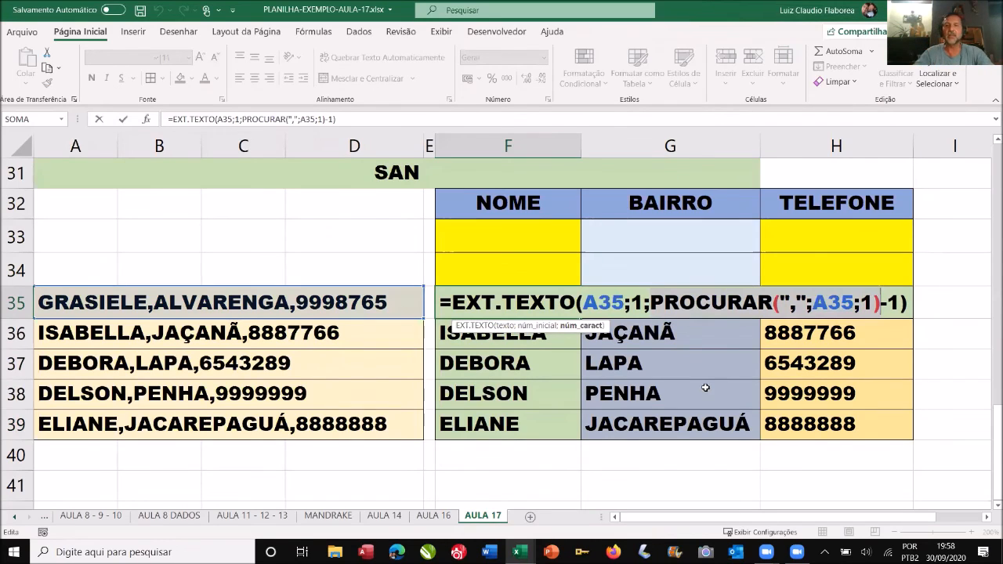
{"action": "key", "text": "ctrl+Return"}
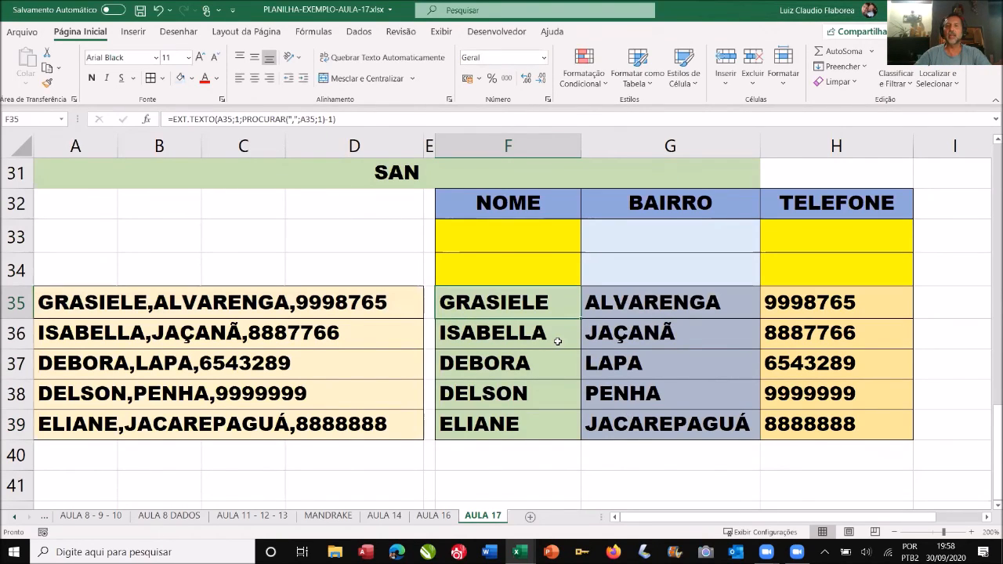
{"action": "key", "text": "Down"}
{"action": "key", "text": "F2"}
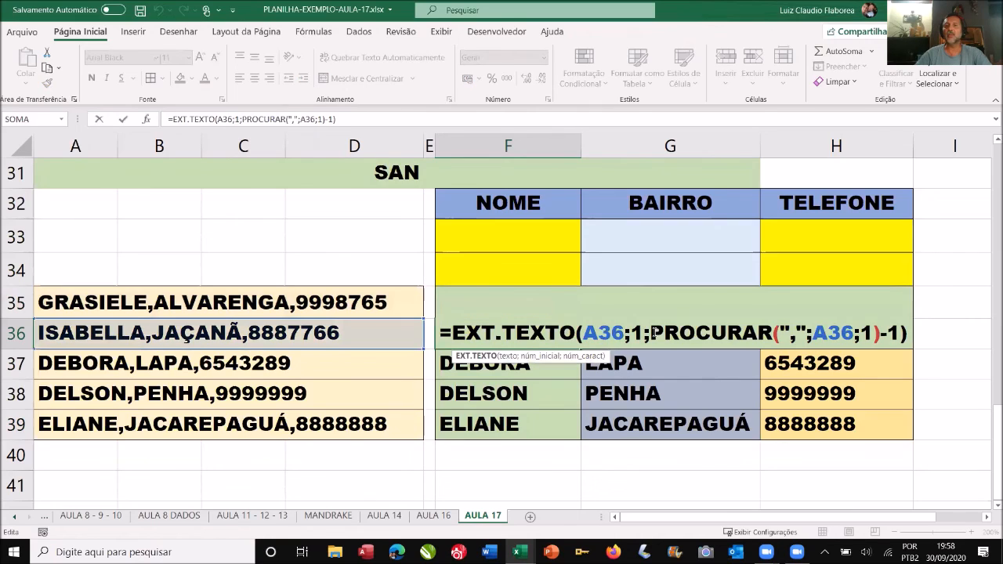
{"action": "left_click_drag", "start_coordinate": [652, 336], "coordinate": [881, 333]}
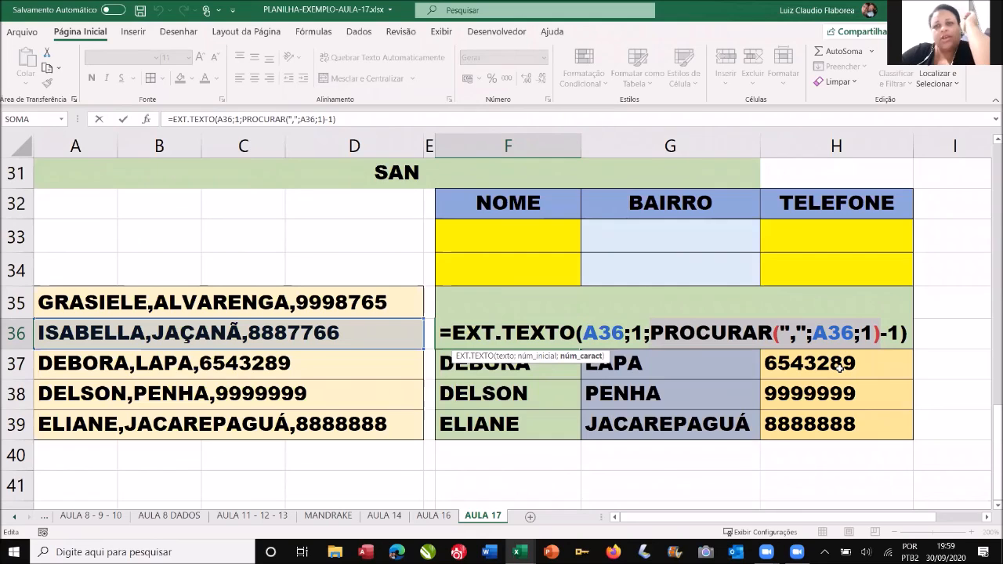
{"action": "key", "text": "ctrl+Return"}
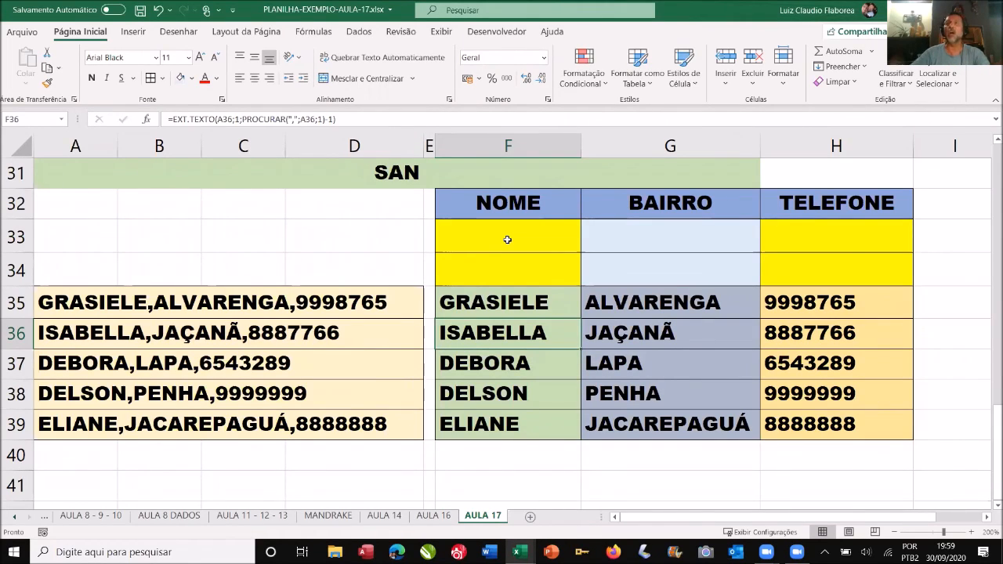
Step: Enter =PROCURAR(",";A38;1) in F33, returning 7 for the DELSON record's first comma
{"action": "left_click", "coordinate": [508, 240]}
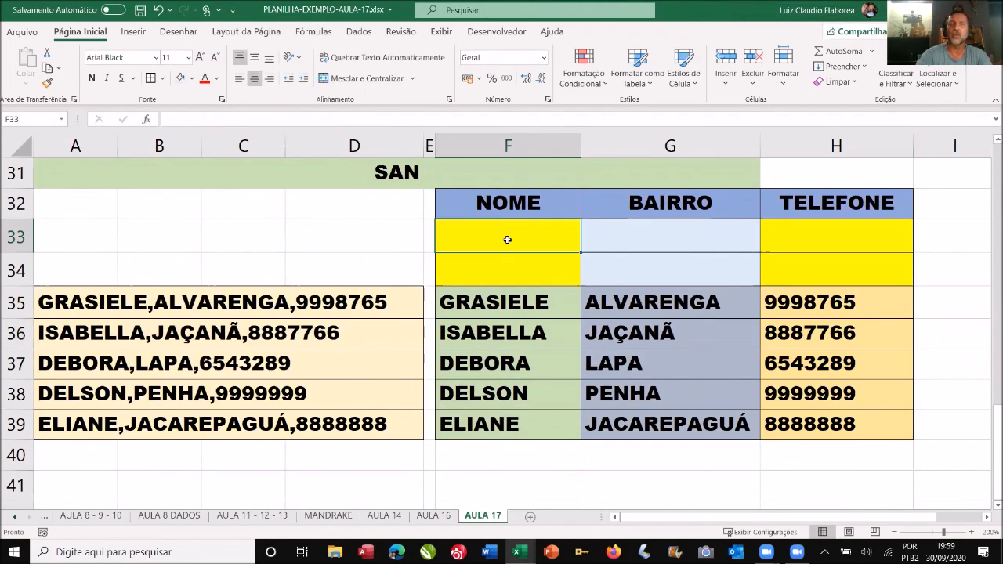
{"action": "type", "text": "="}
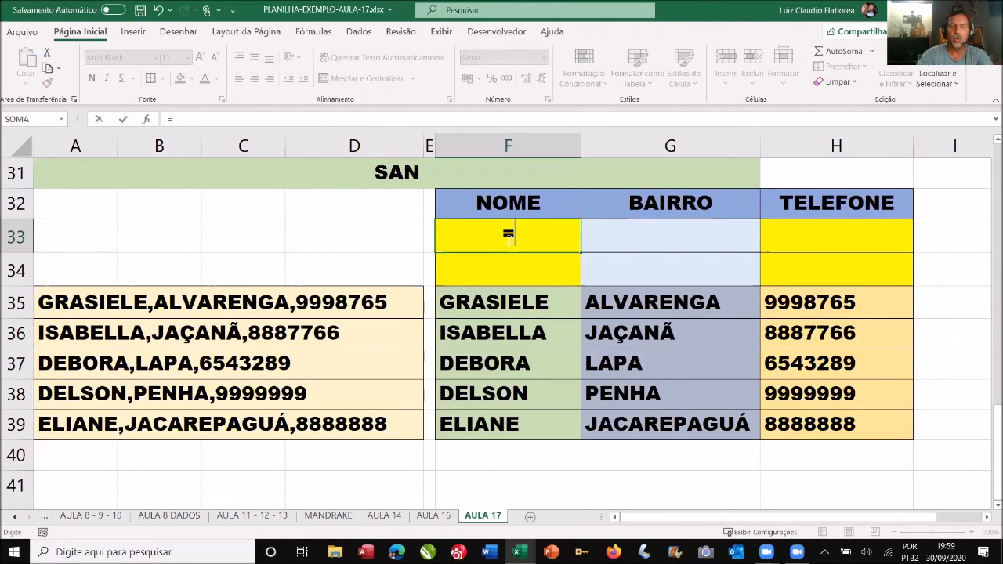
{"action": "type", "text": "PROCURAR"}
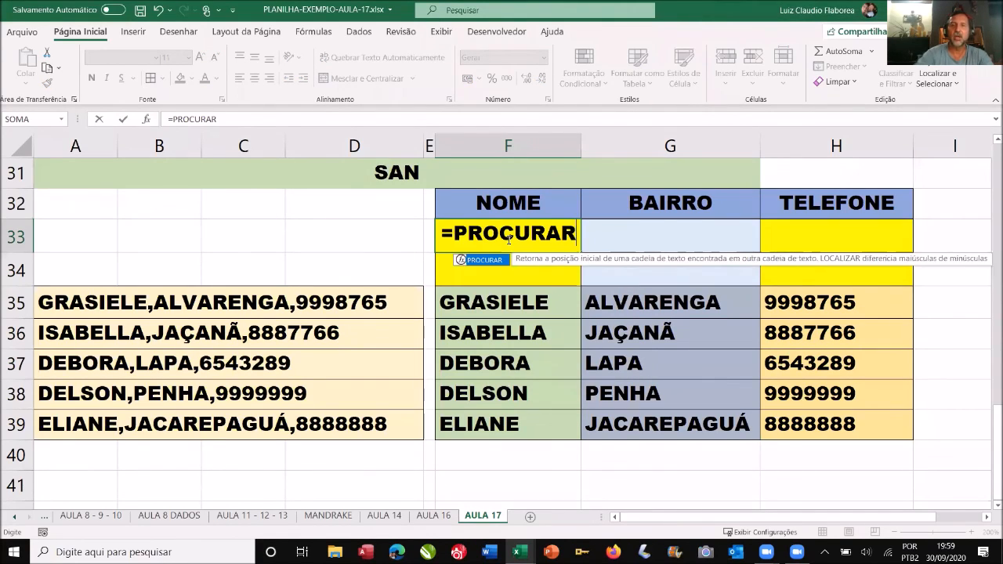
{"action": "type", "text": "("}
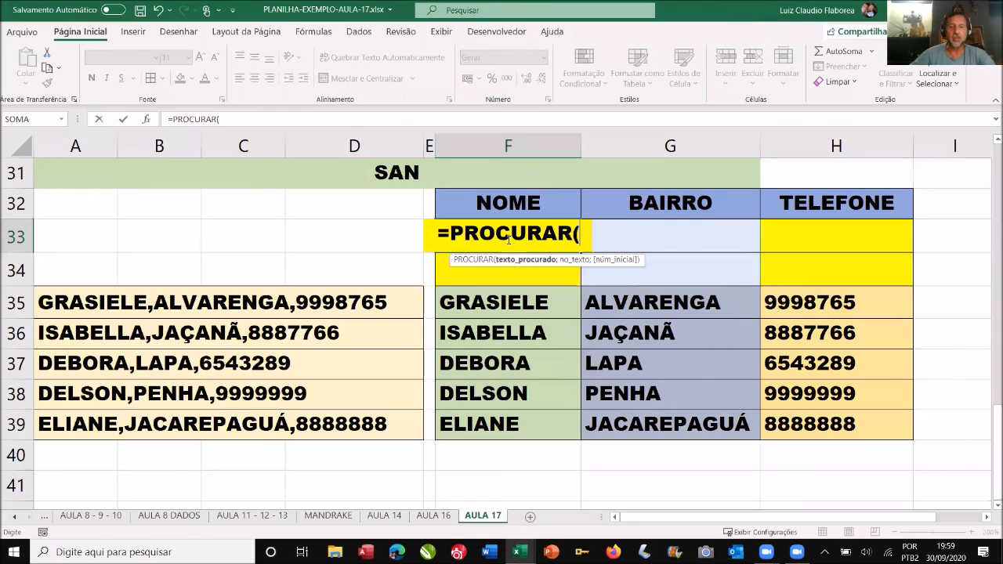
{"action": "type", "text": "\""}
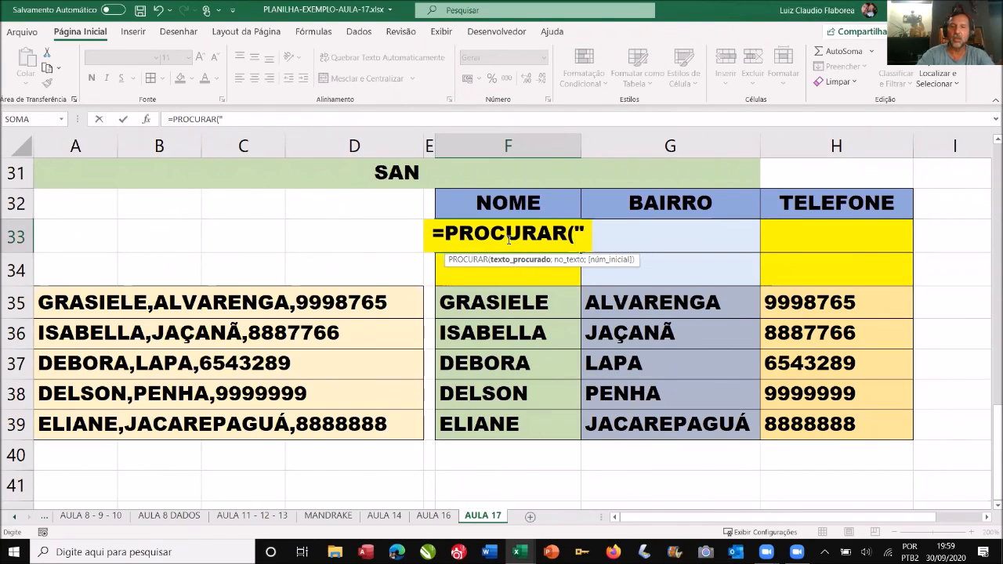
{"action": "type", "text": ",\";"}
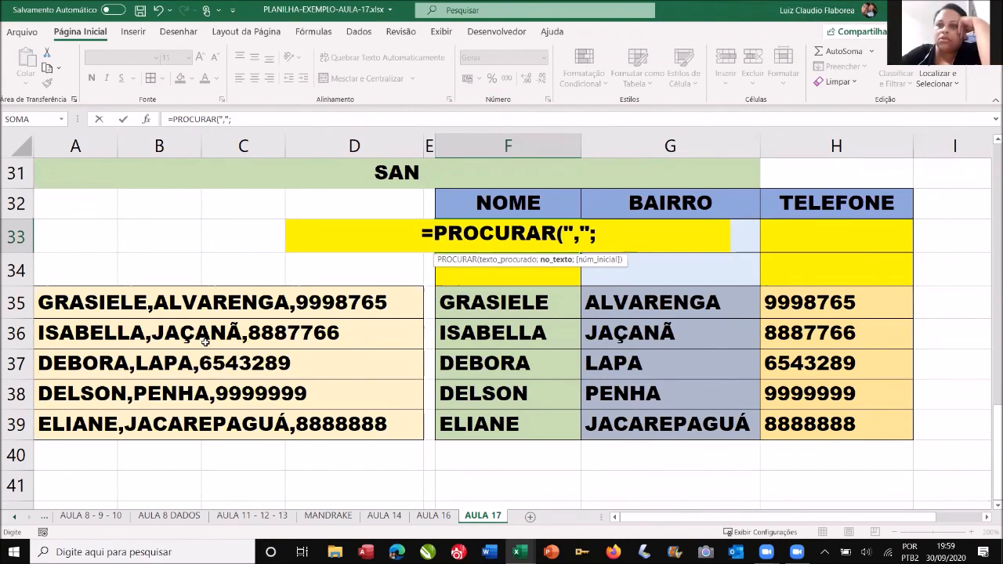
{"action": "left_click", "coordinate": [186, 397]}
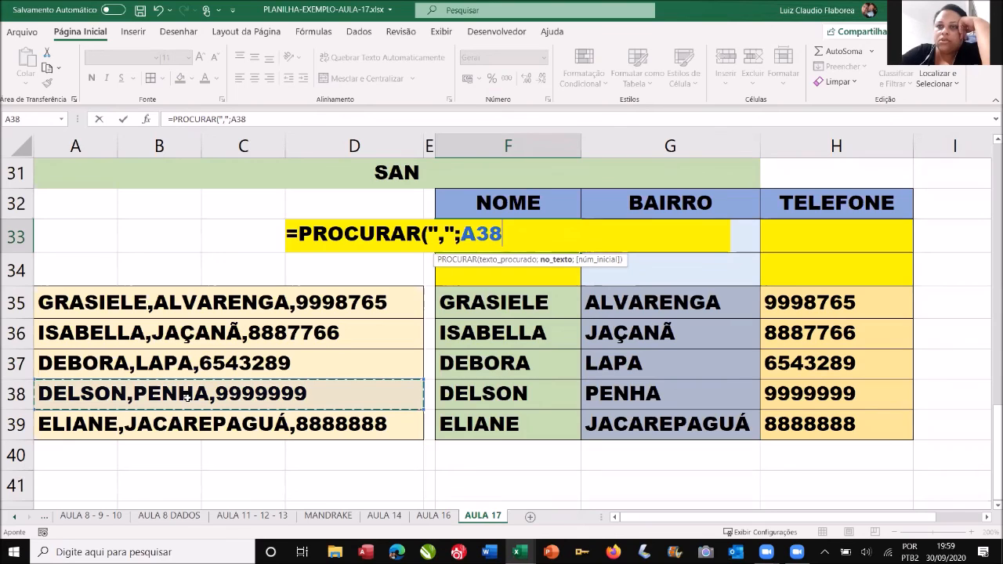
{"action": "type", "text": ";"}
{"action": "type", "text": "1)"}
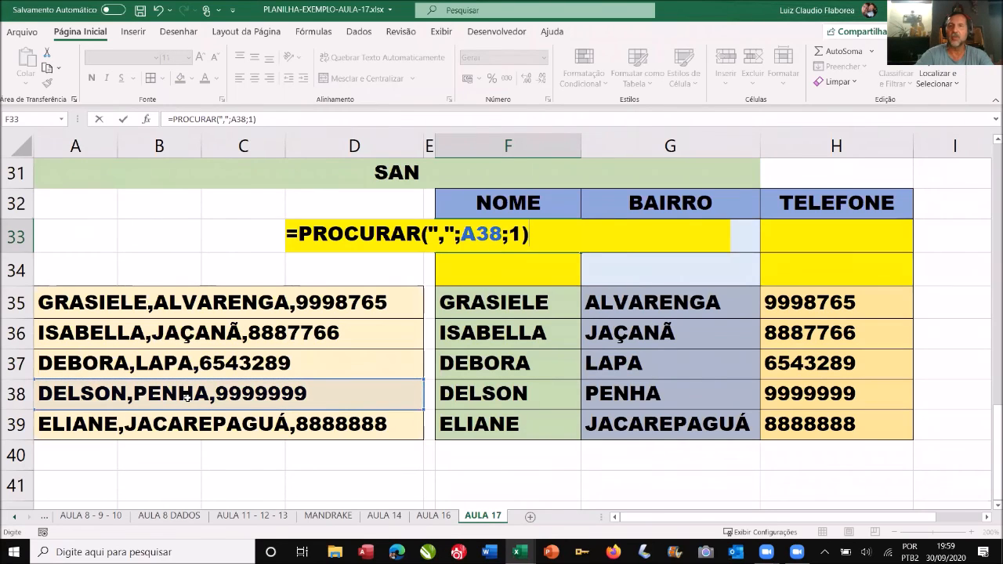
{"action": "key", "text": "Return"}
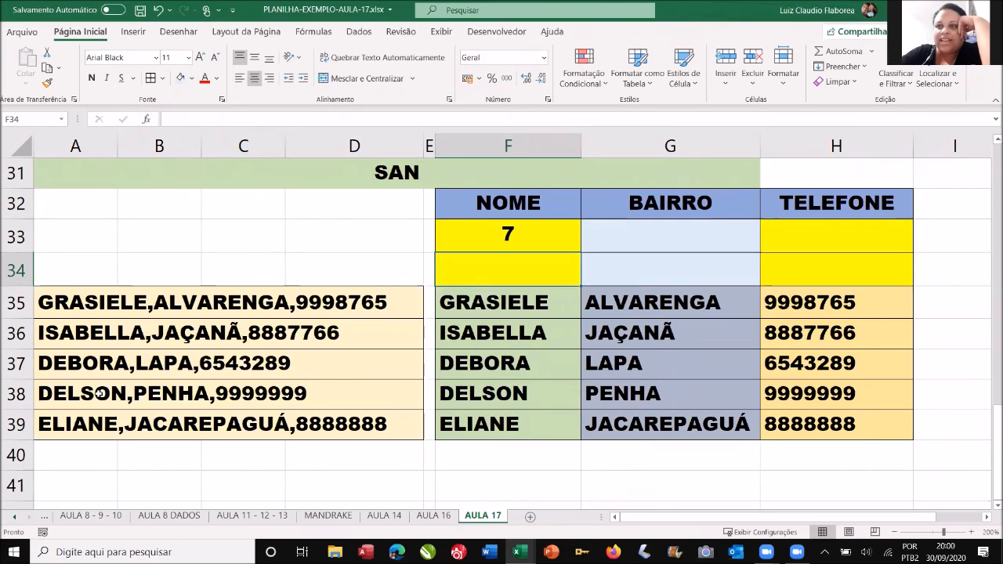
Step: Widen column F and append OVERTUS to DELSON in A38, so F33 shows 15
{"action": "left_click_drag", "start_coordinate": [580, 150], "coordinate": [669, 149]}
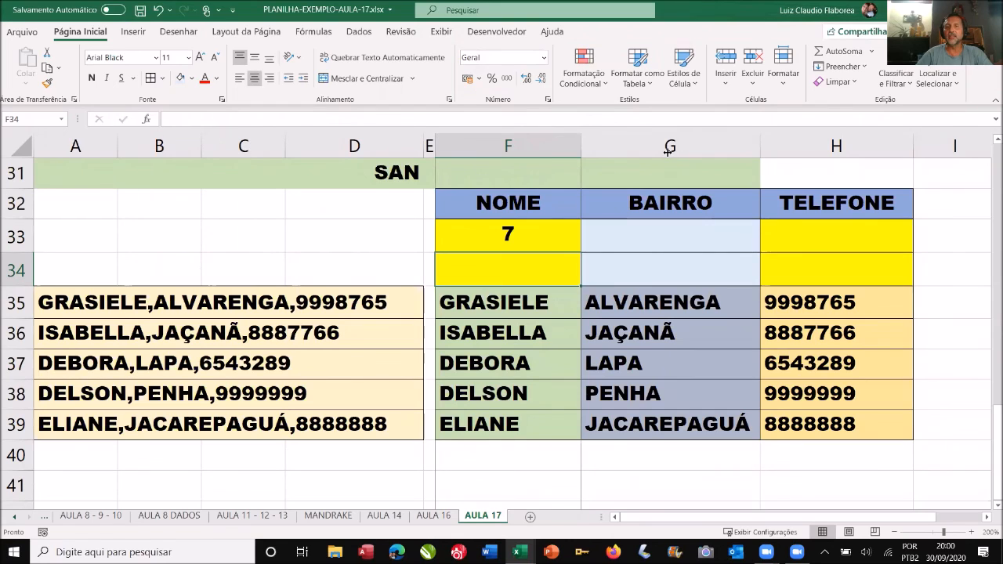
{"action": "left_click", "coordinate": [123, 310]}
{"action": "double_click", "coordinate": [147, 305]}
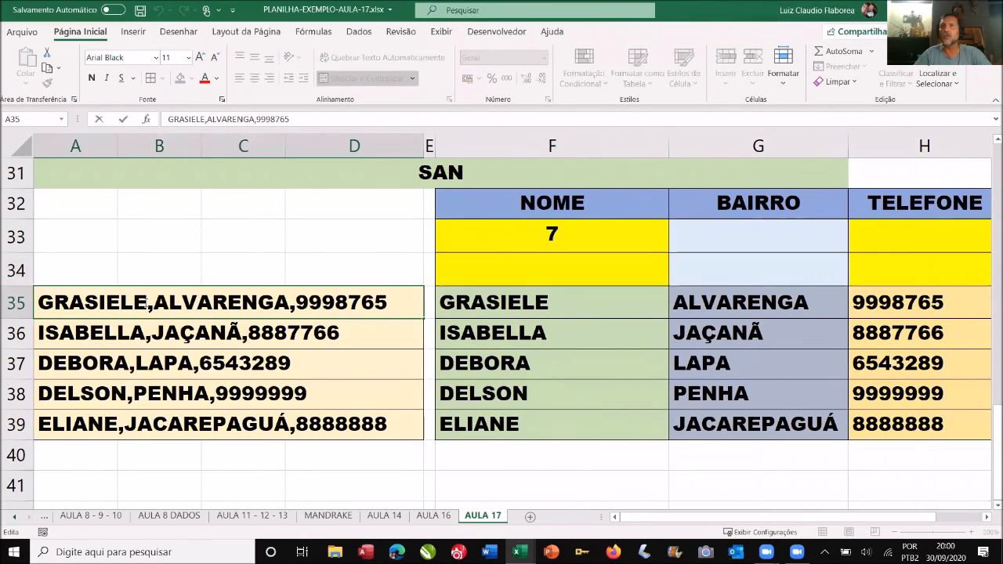
{"action": "double_click", "coordinate": [108, 398]}
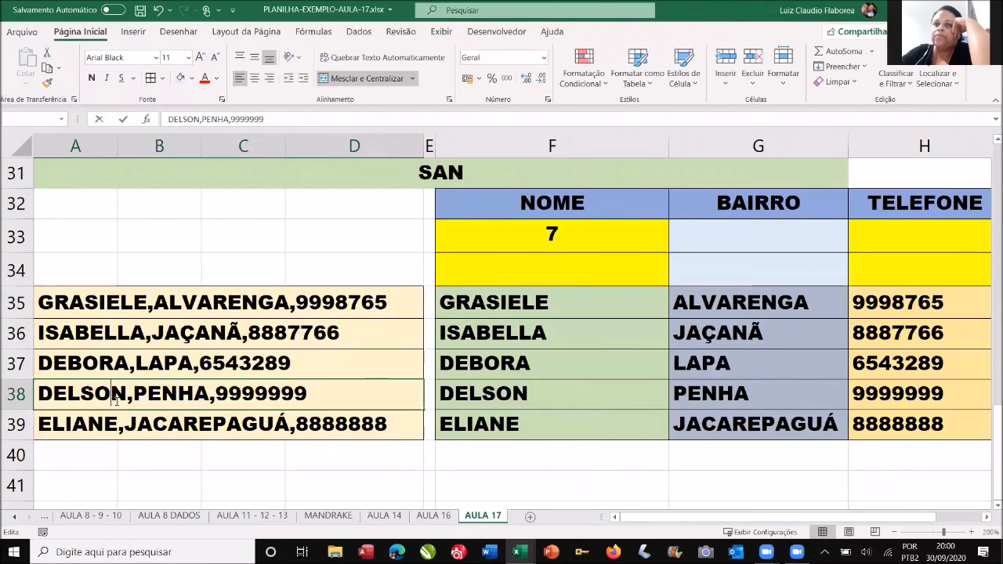
{"action": "type", "text": "OVE"}
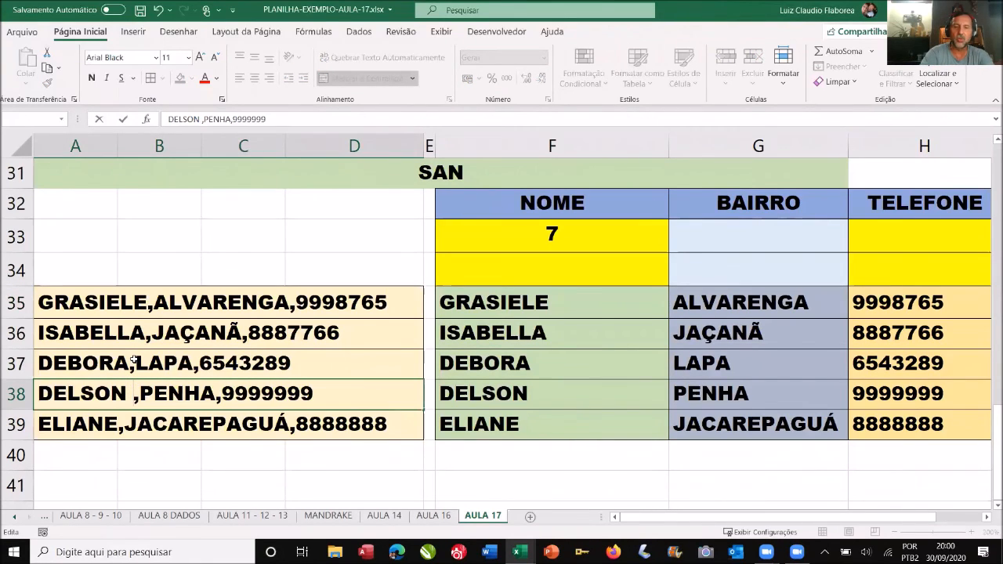
{"action": "type", "text": "RTUS"}
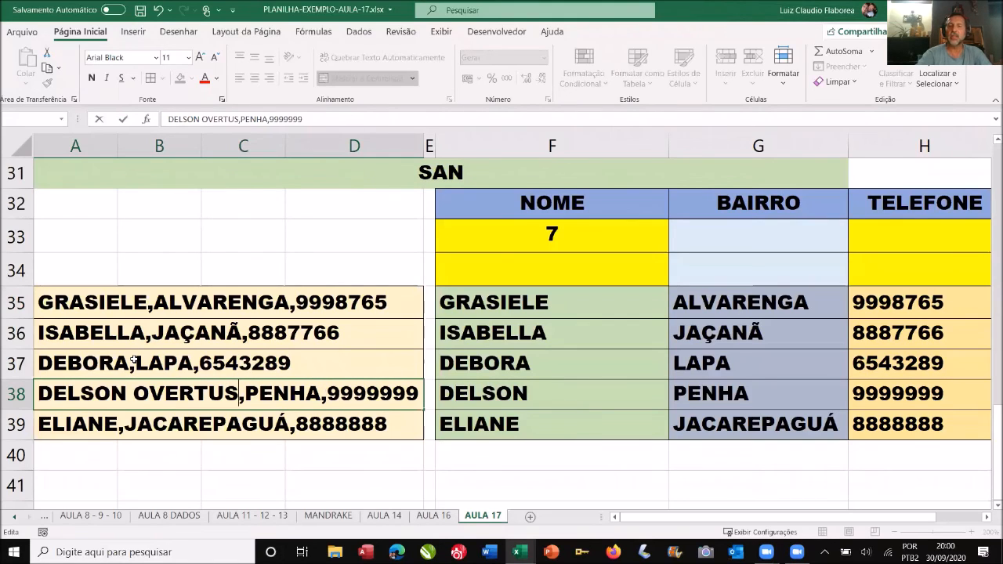
{"action": "key", "text": "Return"}
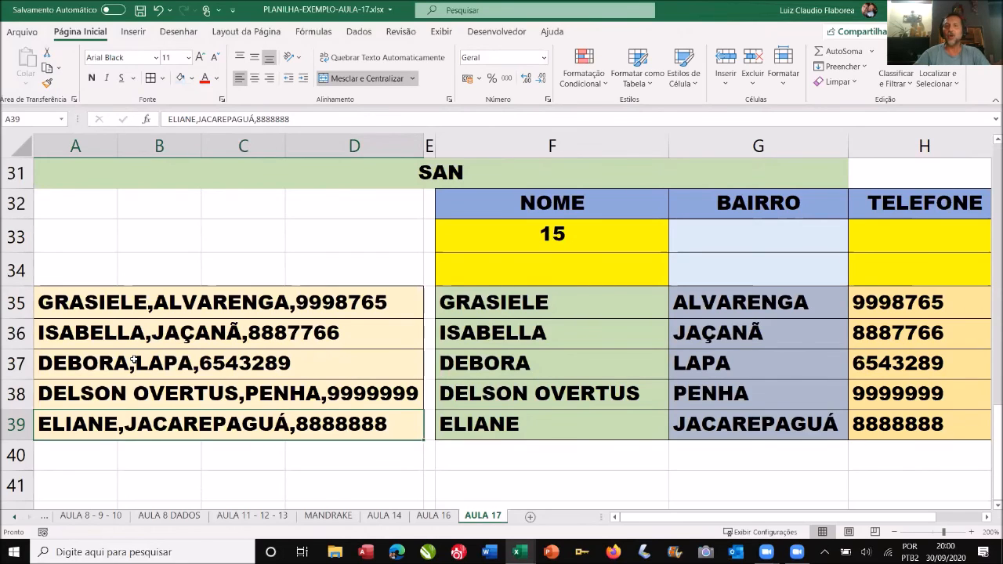
{"action": "double_click", "coordinate": [496, 242]}
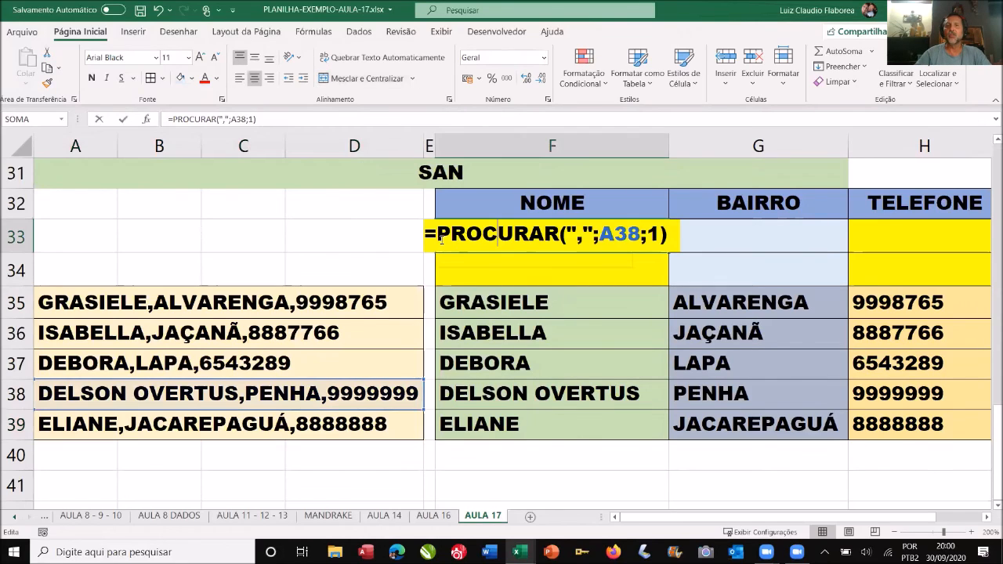
{"action": "left_click_drag", "start_coordinate": [438, 235], "coordinate": [663, 232]}
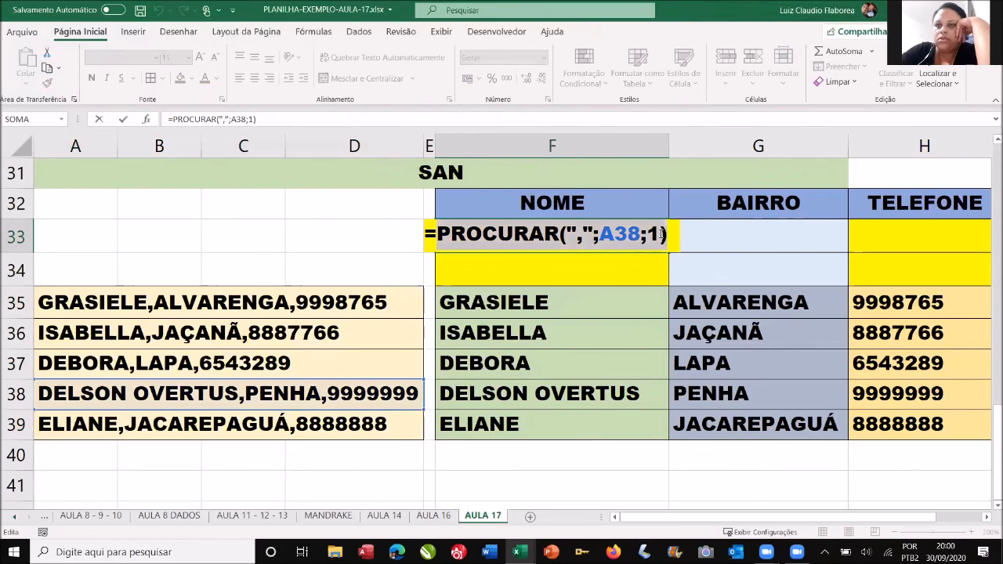
{"action": "key", "text": "Escape"}
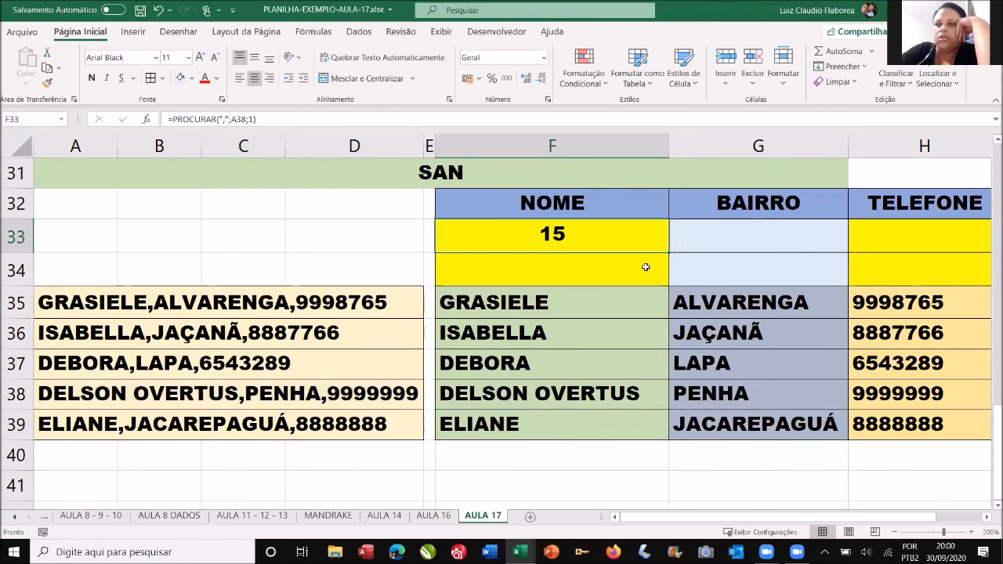
{"action": "double_click", "coordinate": [590, 393]}
{"action": "left_click_drag", "start_coordinate": [650, 393], "coordinate": [875, 395]}
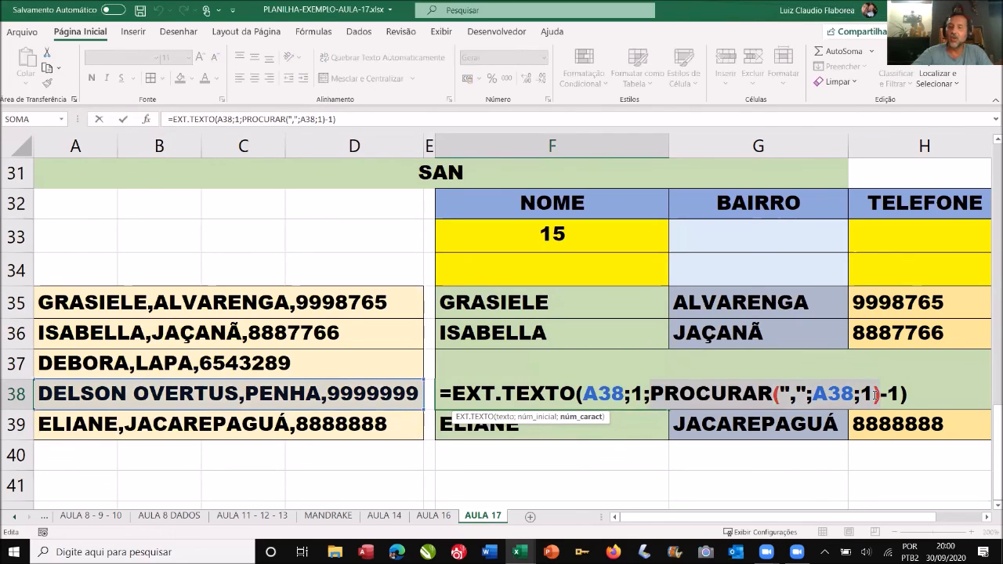
{"action": "key", "text": "Return"}
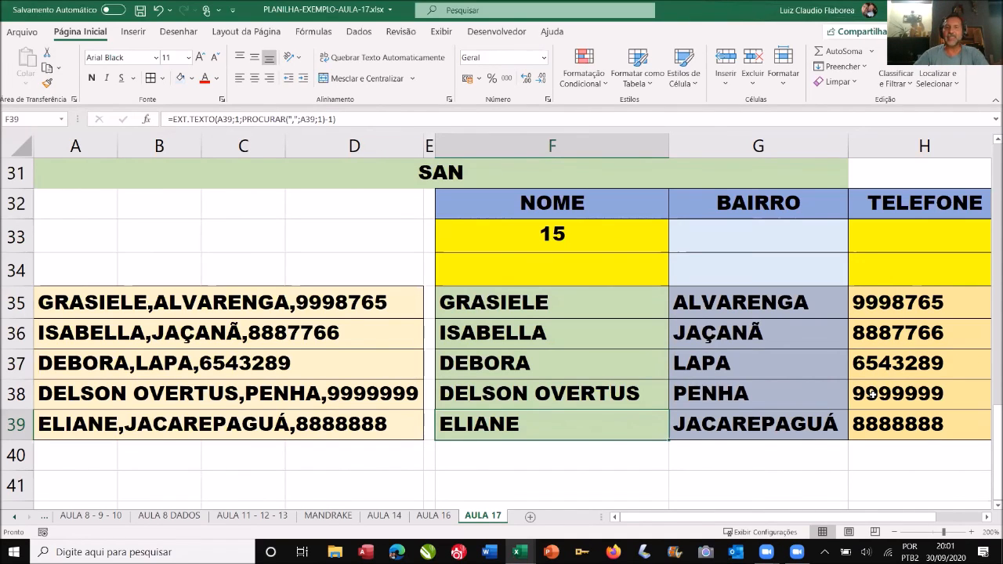
Step: Clear the split results in F36:H39
{"action": "left_click_drag", "start_coordinate": [572, 334], "coordinate": [856, 419]}
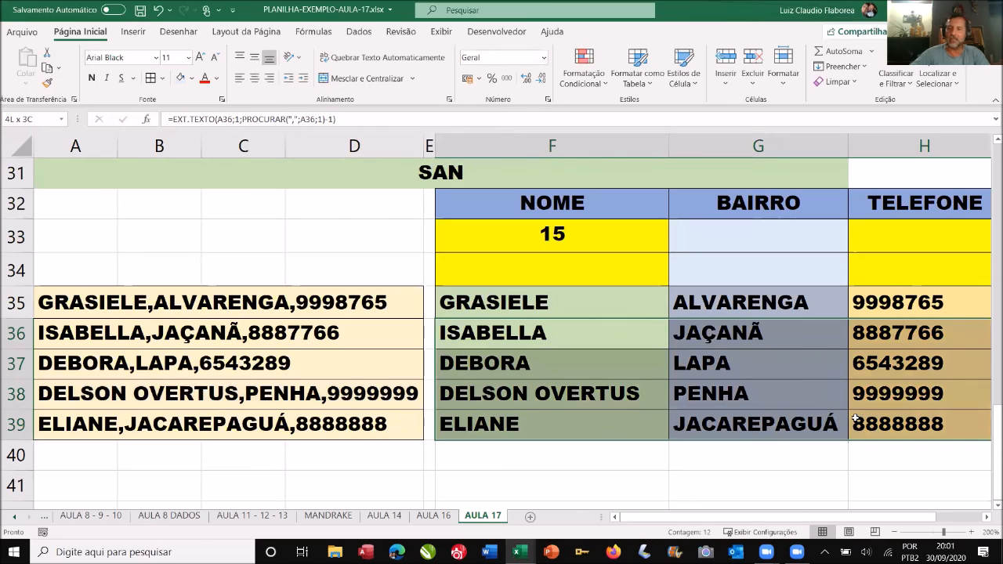
{"action": "key", "text": "Delete"}
{"action": "left_click", "coordinate": [845, 418]}
Step: Narrow the NOME column and fill the F35:H35 formulas down to row 39
{"action": "left_click_drag", "start_coordinate": [612, 318], "coordinate": [889, 323]}
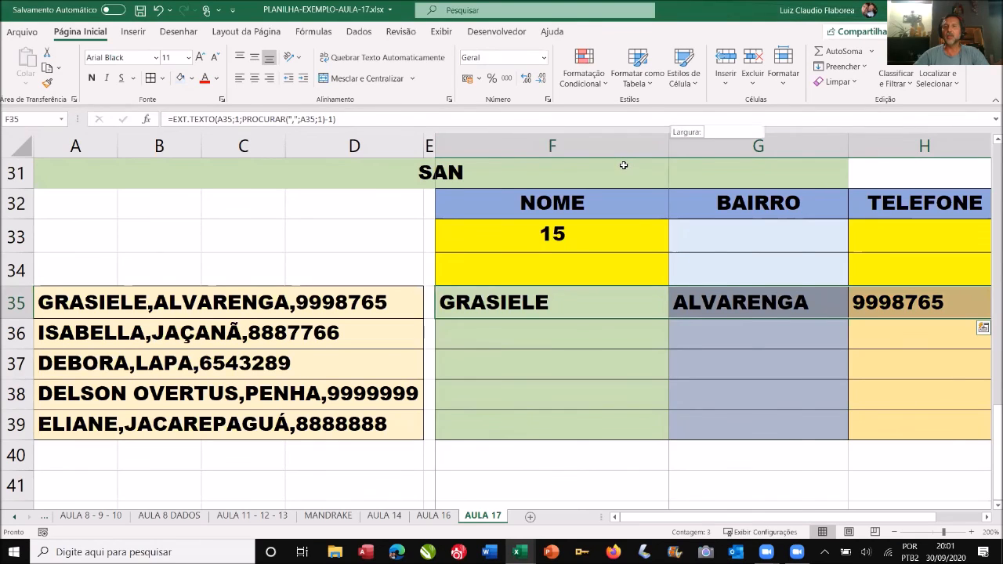
{"action": "left_click_drag", "start_coordinate": [623, 165], "coordinate": [623, 165]}
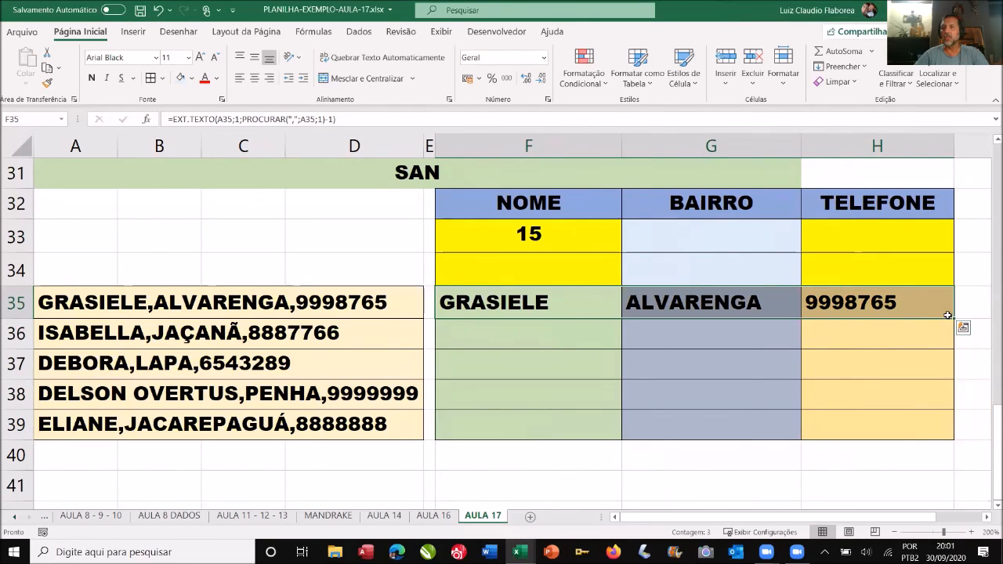
{"action": "left_click_drag", "start_coordinate": [953, 317], "coordinate": [948, 441]}
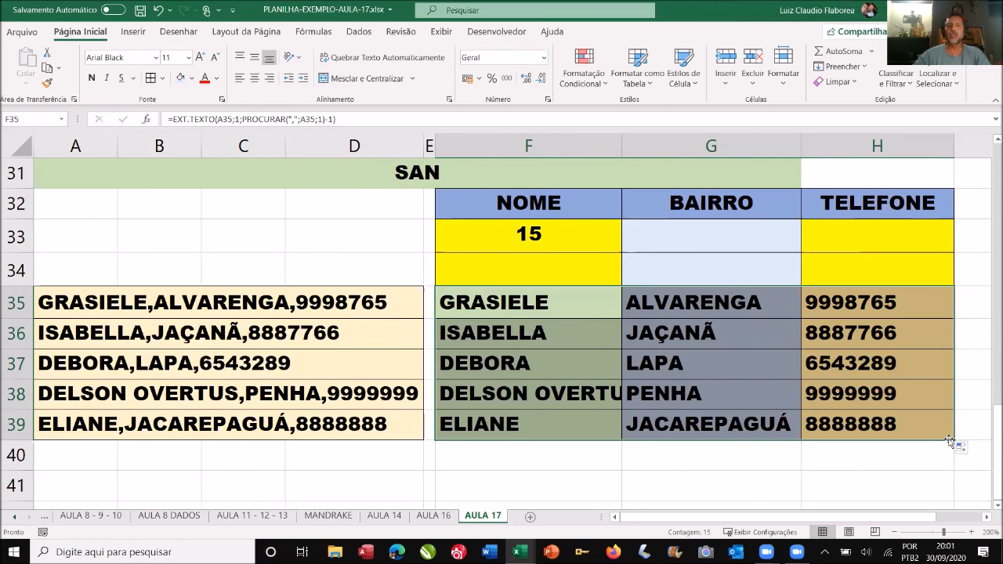
Step: Review the NOME, BAIRRO and TELEFONE formulas in rows 35 through 38
{"action": "left_click", "coordinate": [537, 308]}
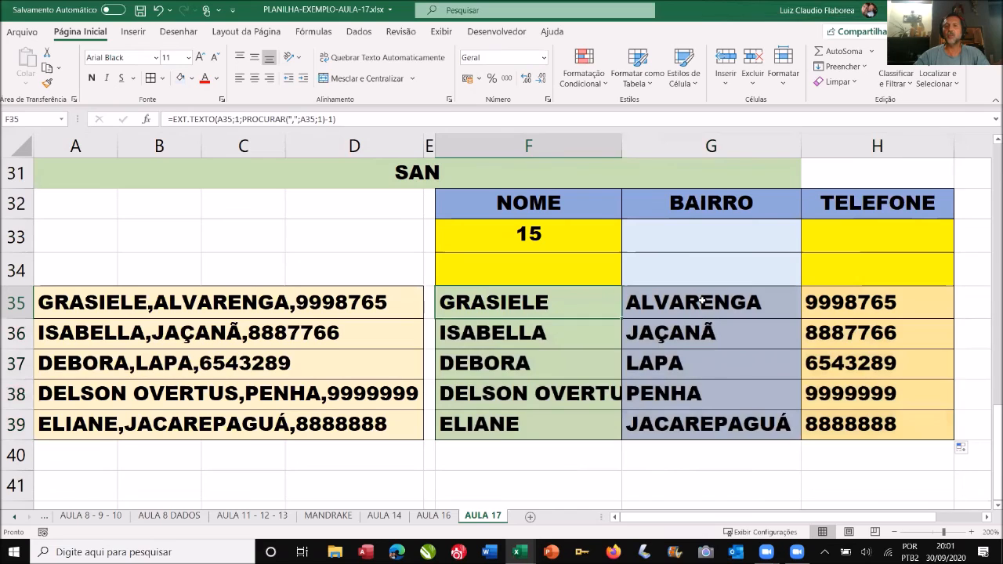
{"action": "left_click", "coordinate": [703, 300]}
{"action": "left_click", "coordinate": [591, 304]}
{"action": "left_click", "coordinate": [727, 300]}
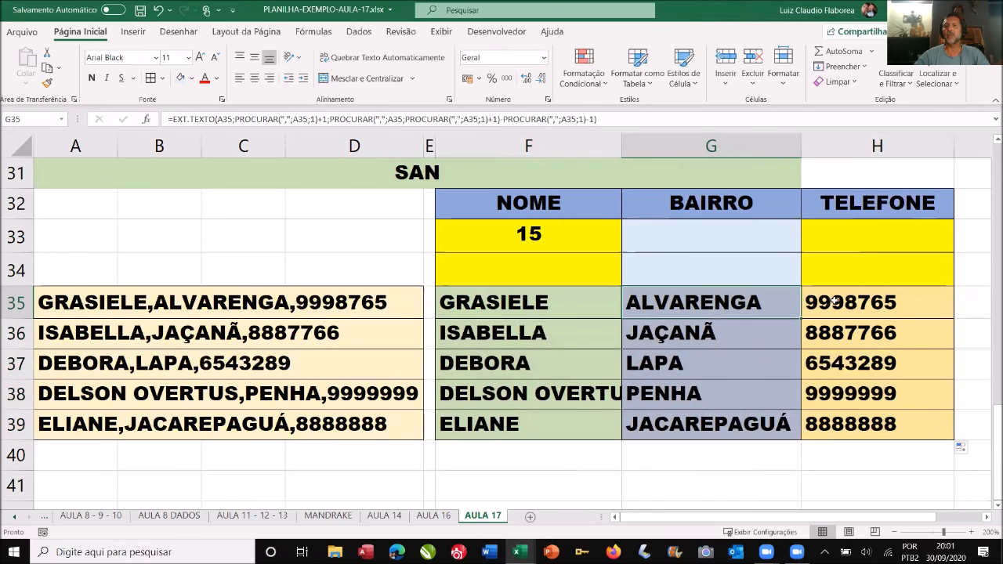
{"action": "left_click", "coordinate": [829, 302]}
{"action": "left_click", "coordinate": [560, 330]}
{"action": "left_click", "coordinate": [661, 333]}
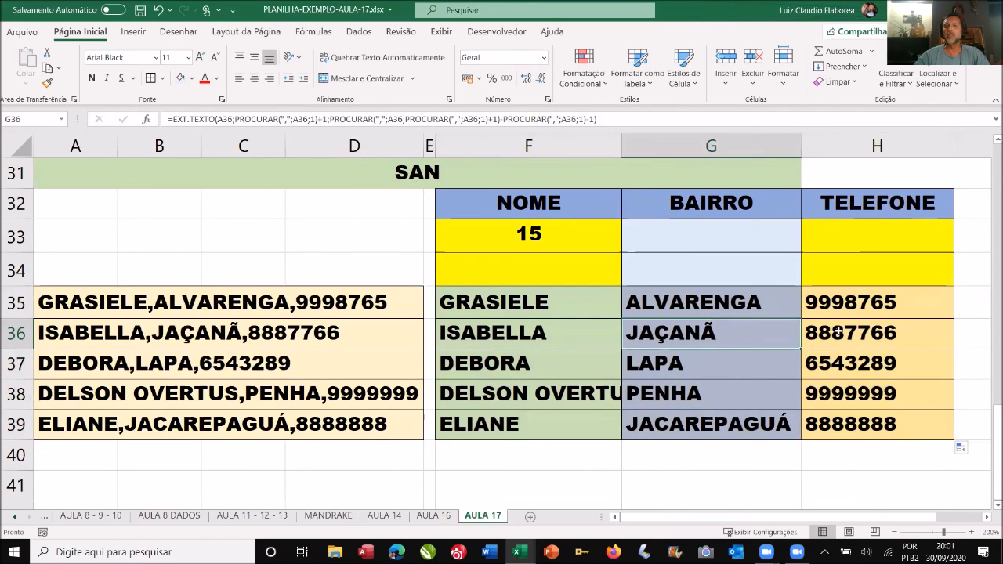
{"action": "left_click", "coordinate": [836, 331]}
{"action": "left_click", "coordinate": [586, 365]}
{"action": "left_click", "coordinate": [713, 364]}
{"action": "left_click", "coordinate": [809, 365]}
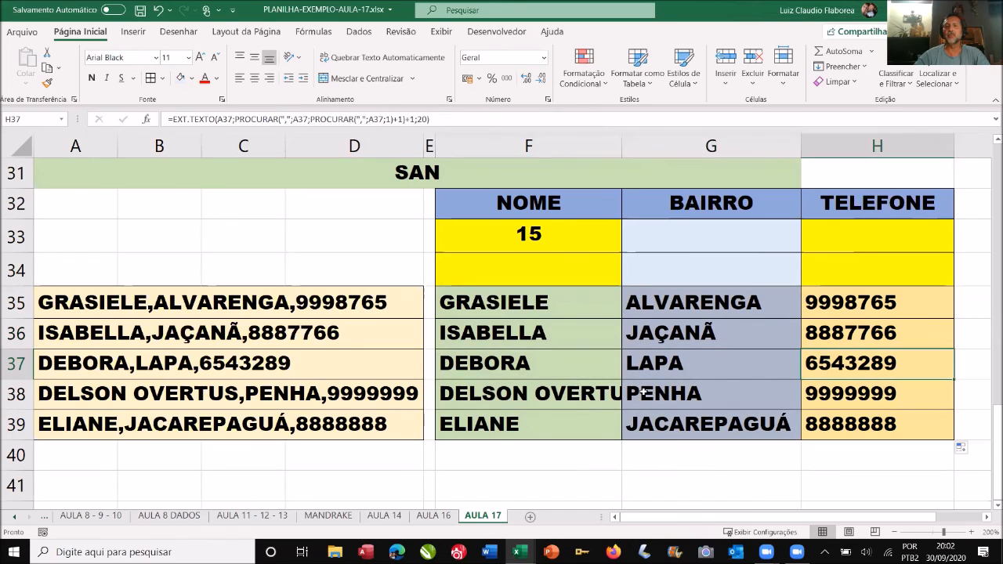
{"action": "left_click", "coordinate": [560, 398]}
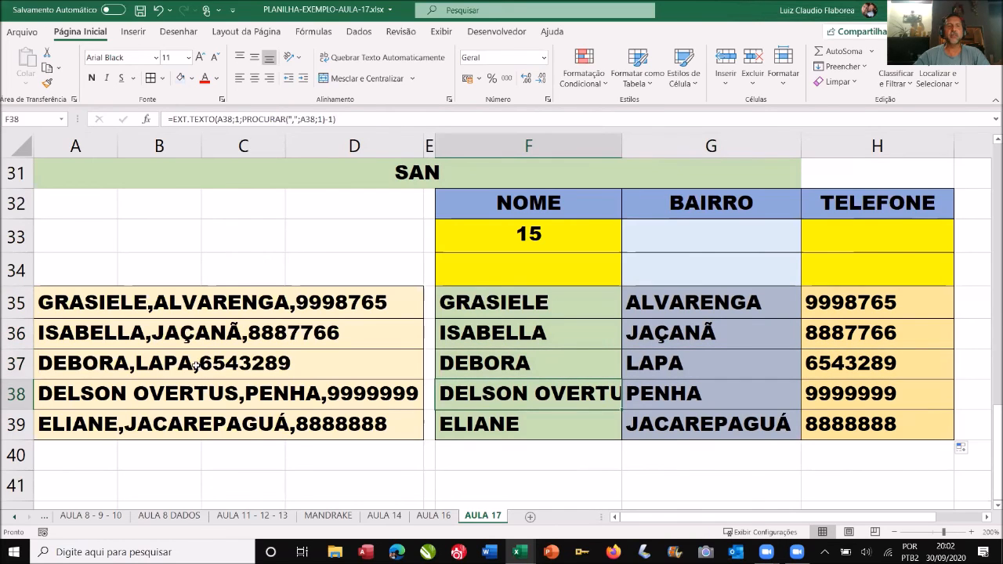
Step: Change DEBORA's neighbourhood in A37 from LAPA to LAPA DE BAIXO
{"action": "double_click", "coordinate": [194, 363]}
{"action": "type", "text": "DE"}
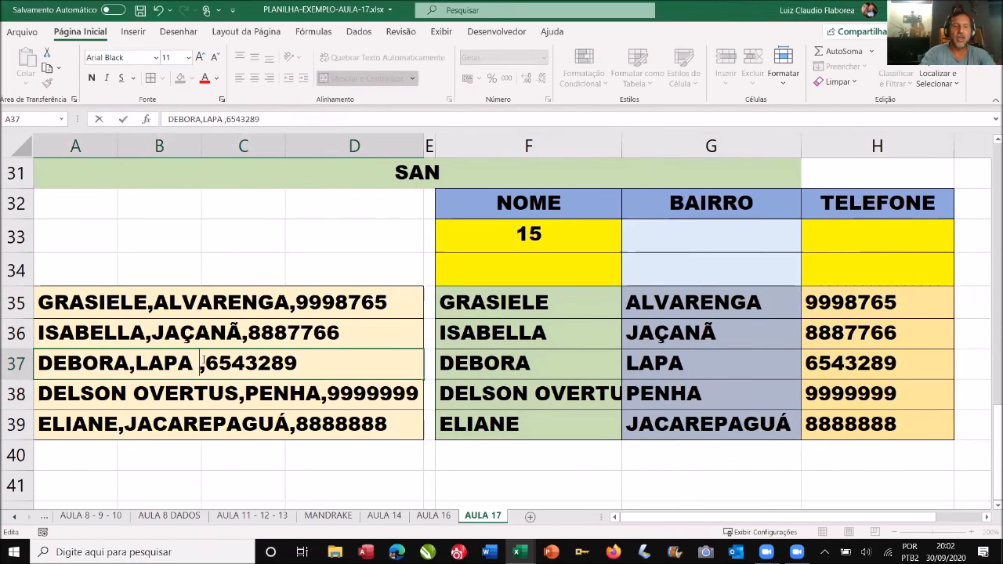
{"action": "type", "text": " BAIXO"}
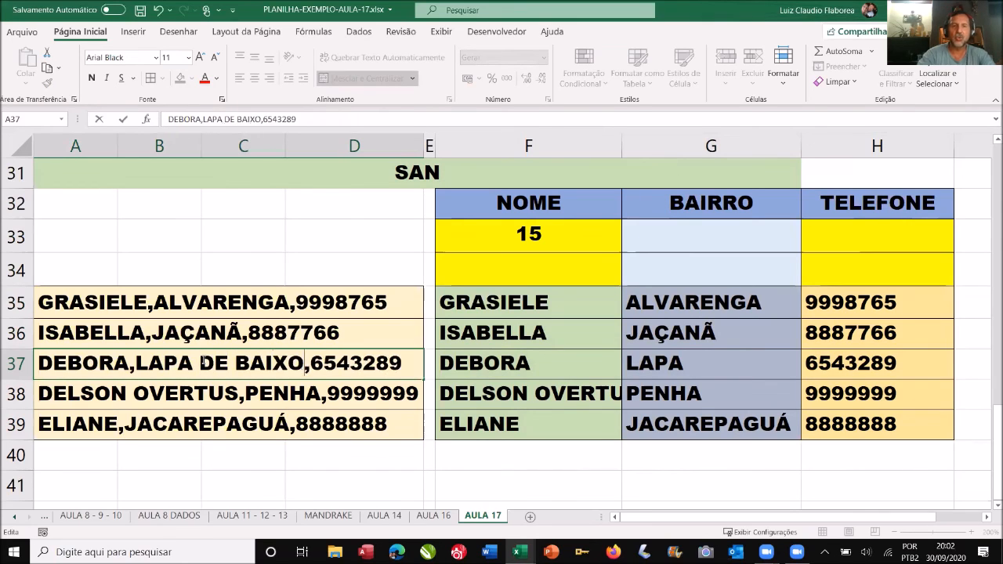
{"action": "key", "text": "Return"}
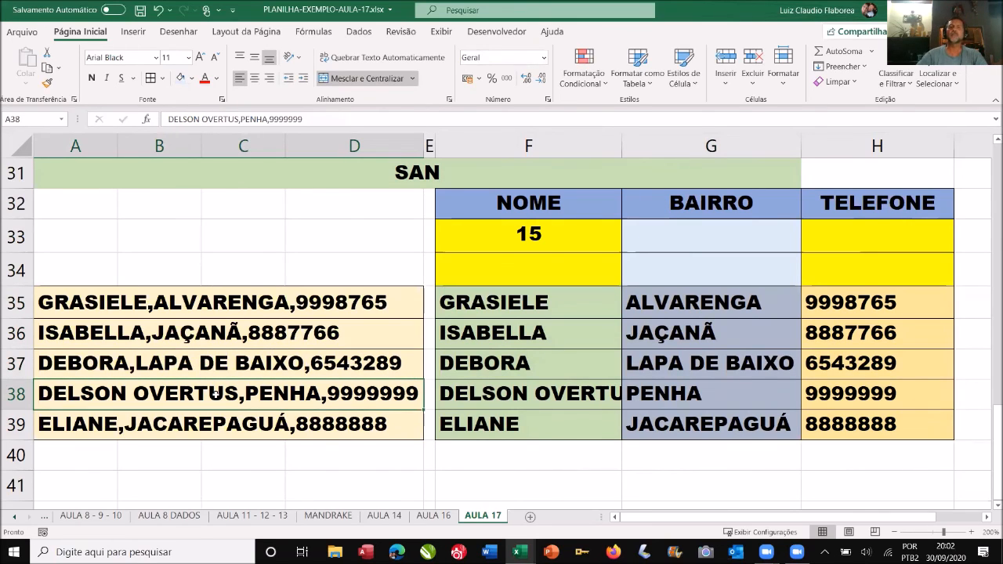